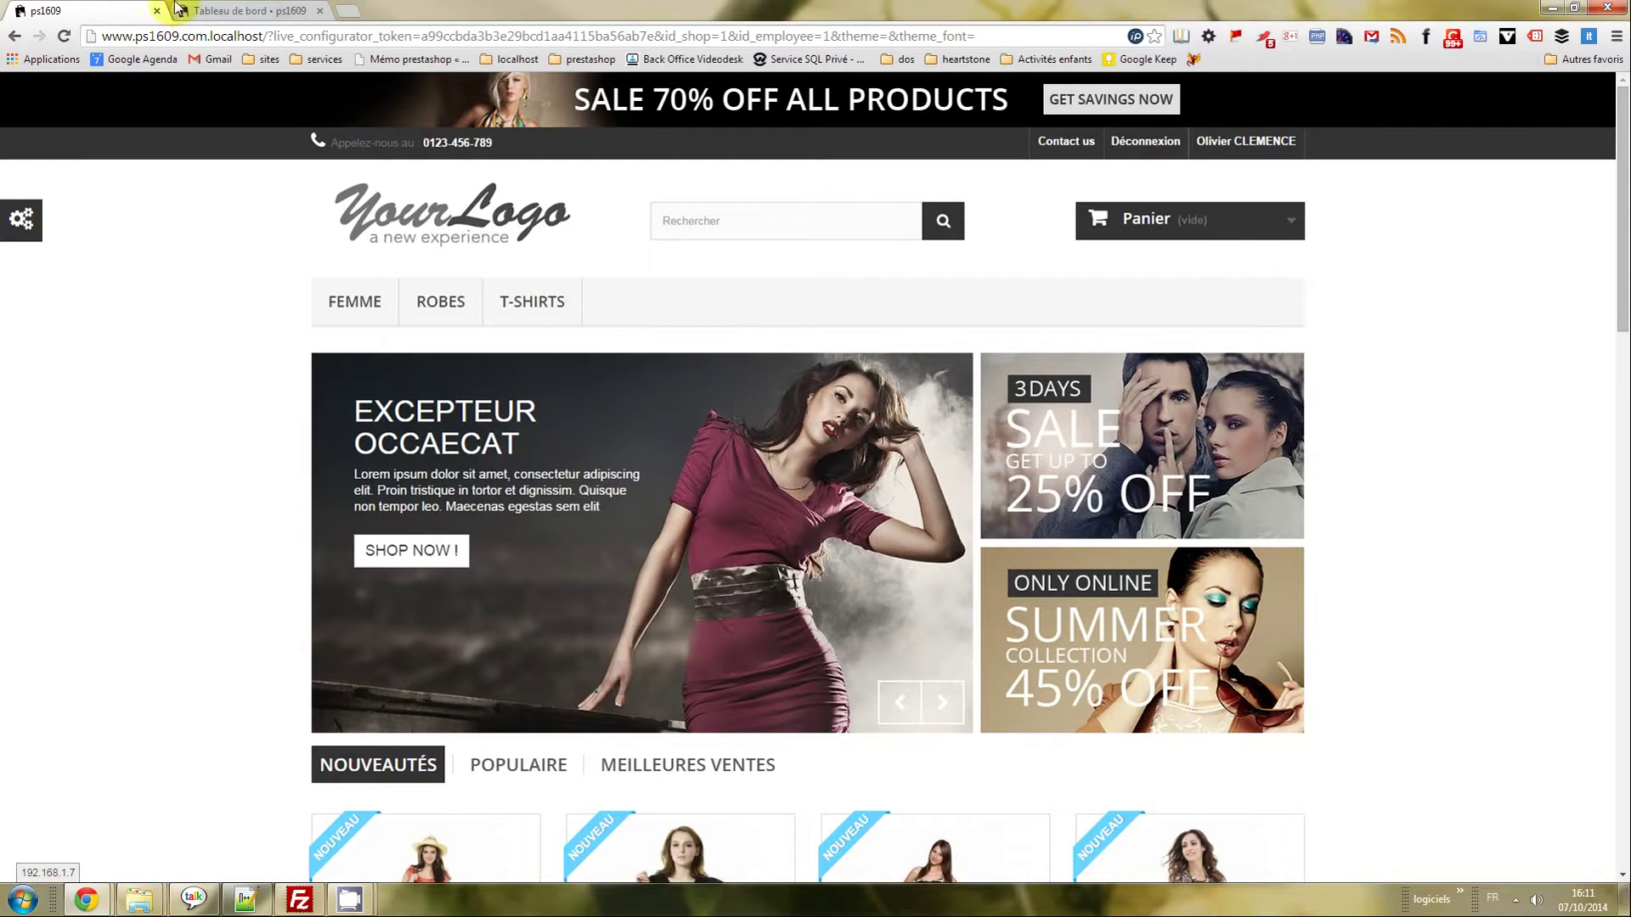
Upload the archive opartdevis.zip as a new module in the shop's back office.
{"action": "left_click", "coordinate": [204, 11]}
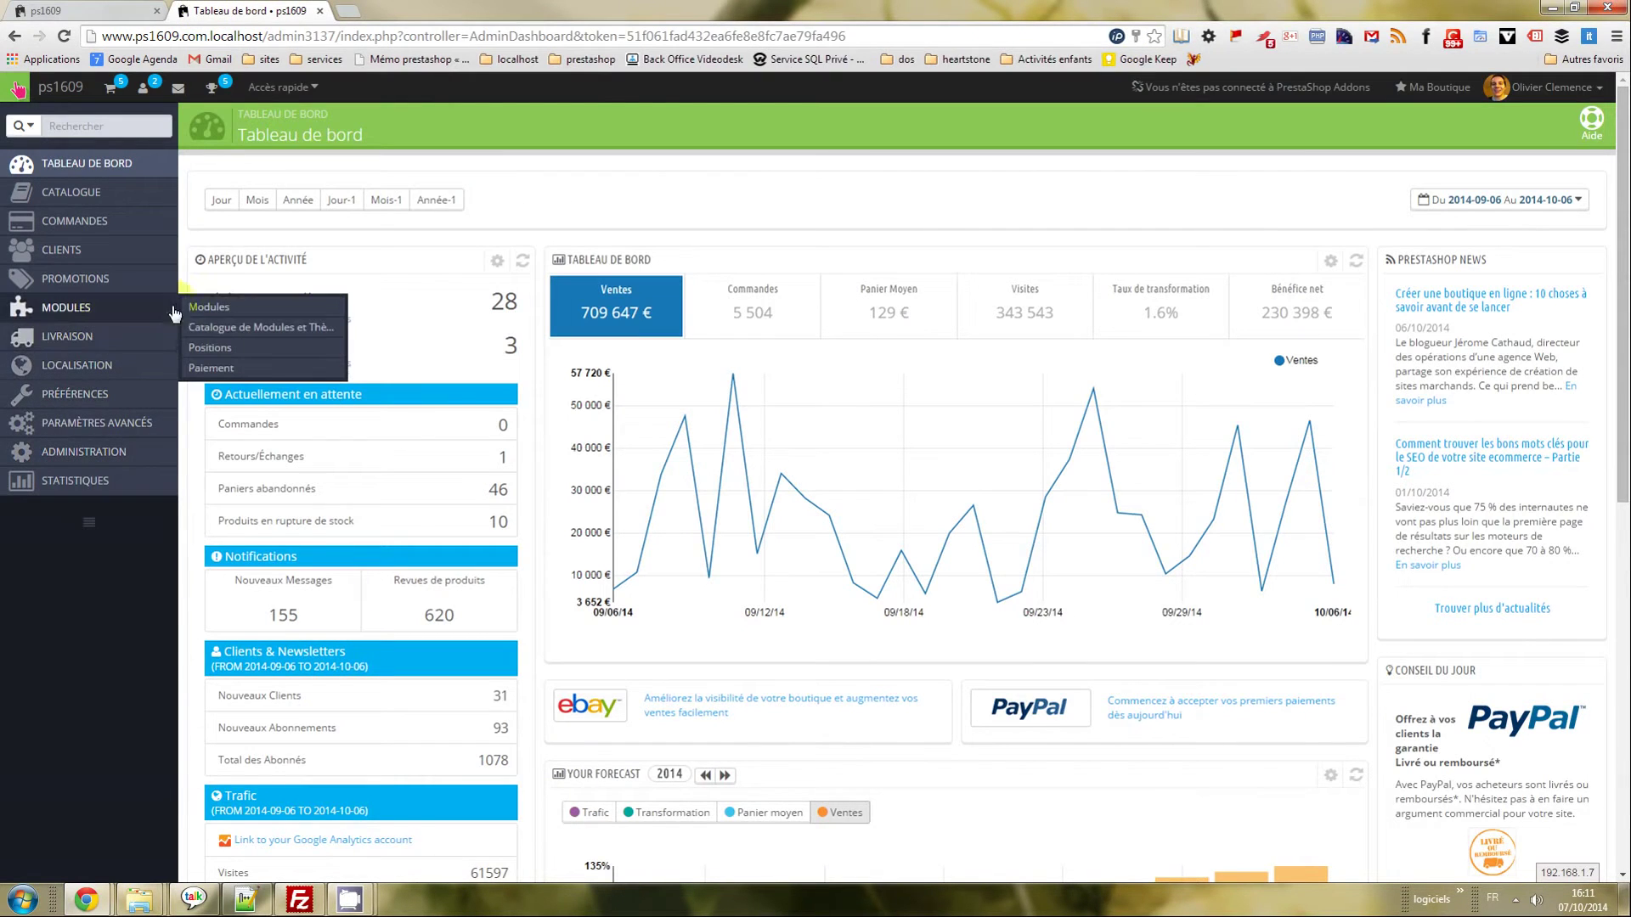
{"action": "left_click", "coordinate": [68, 308]}
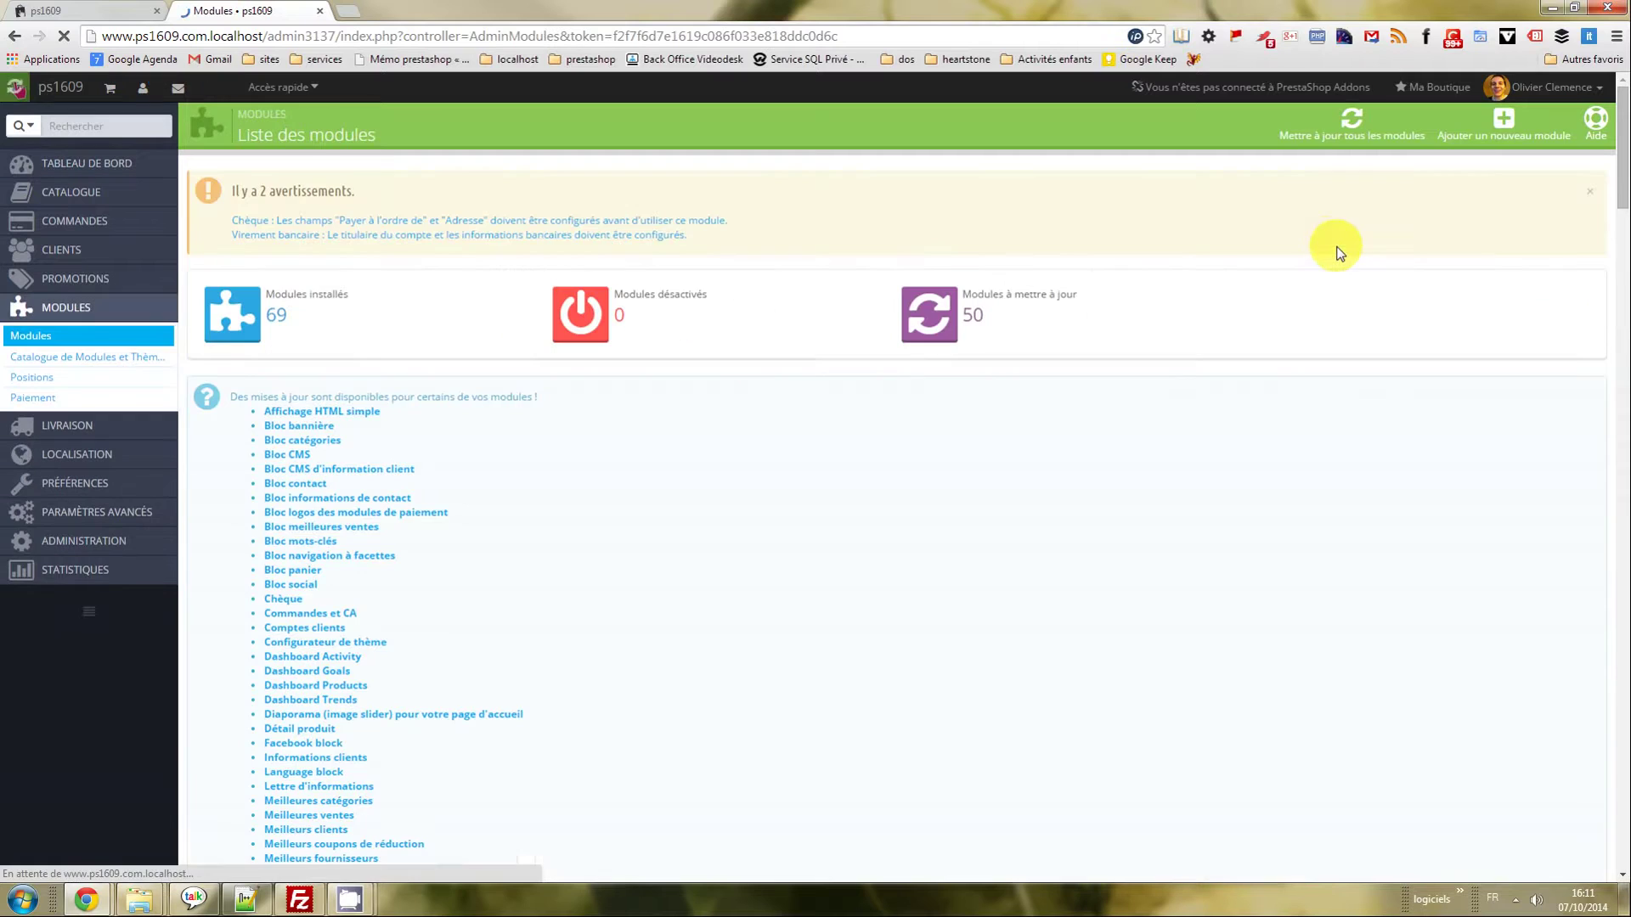
{"action": "left_click", "coordinate": [1482, 136]}
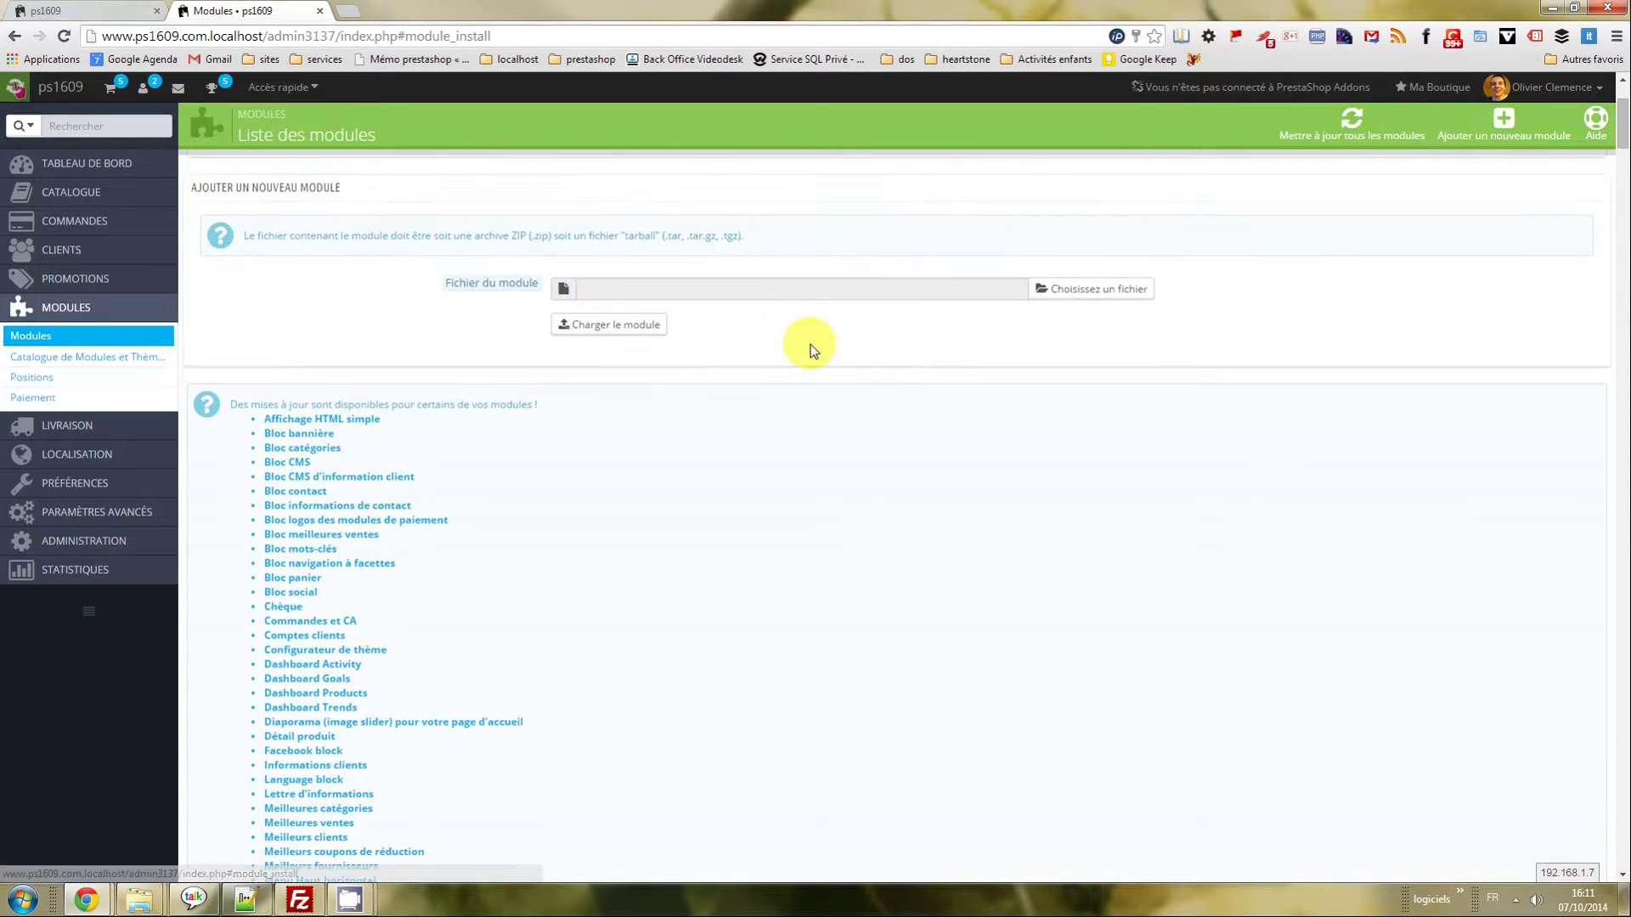
{"action": "left_click", "coordinate": [1112, 297]}
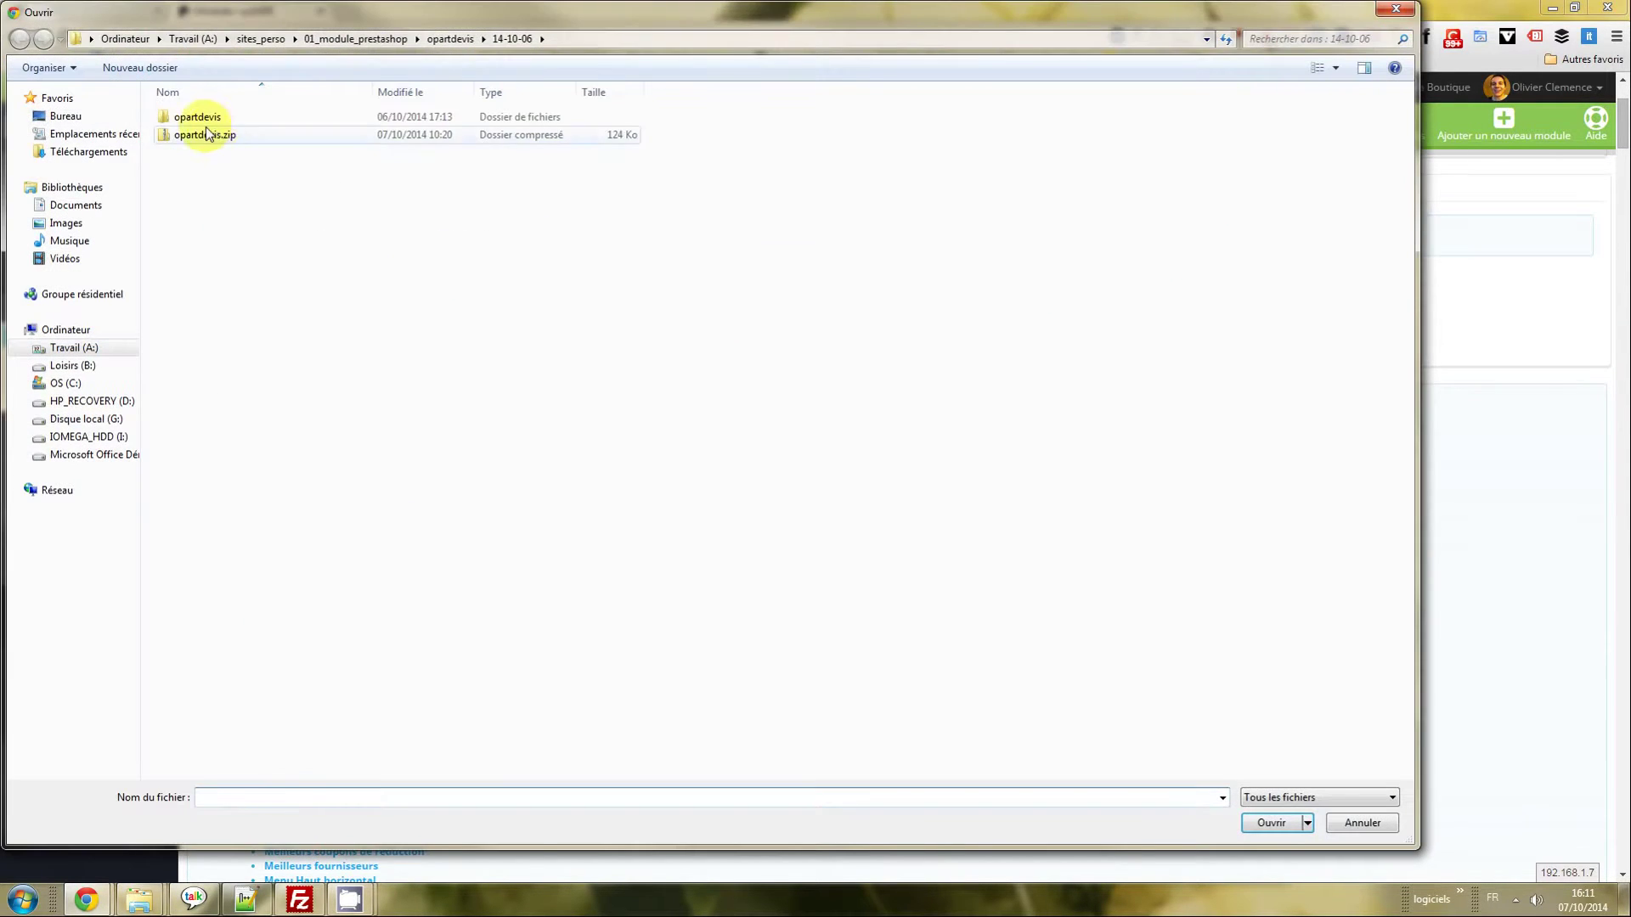
{"action": "left_click", "coordinate": [205, 134]}
{"action": "left_click", "coordinate": [1272, 824]}
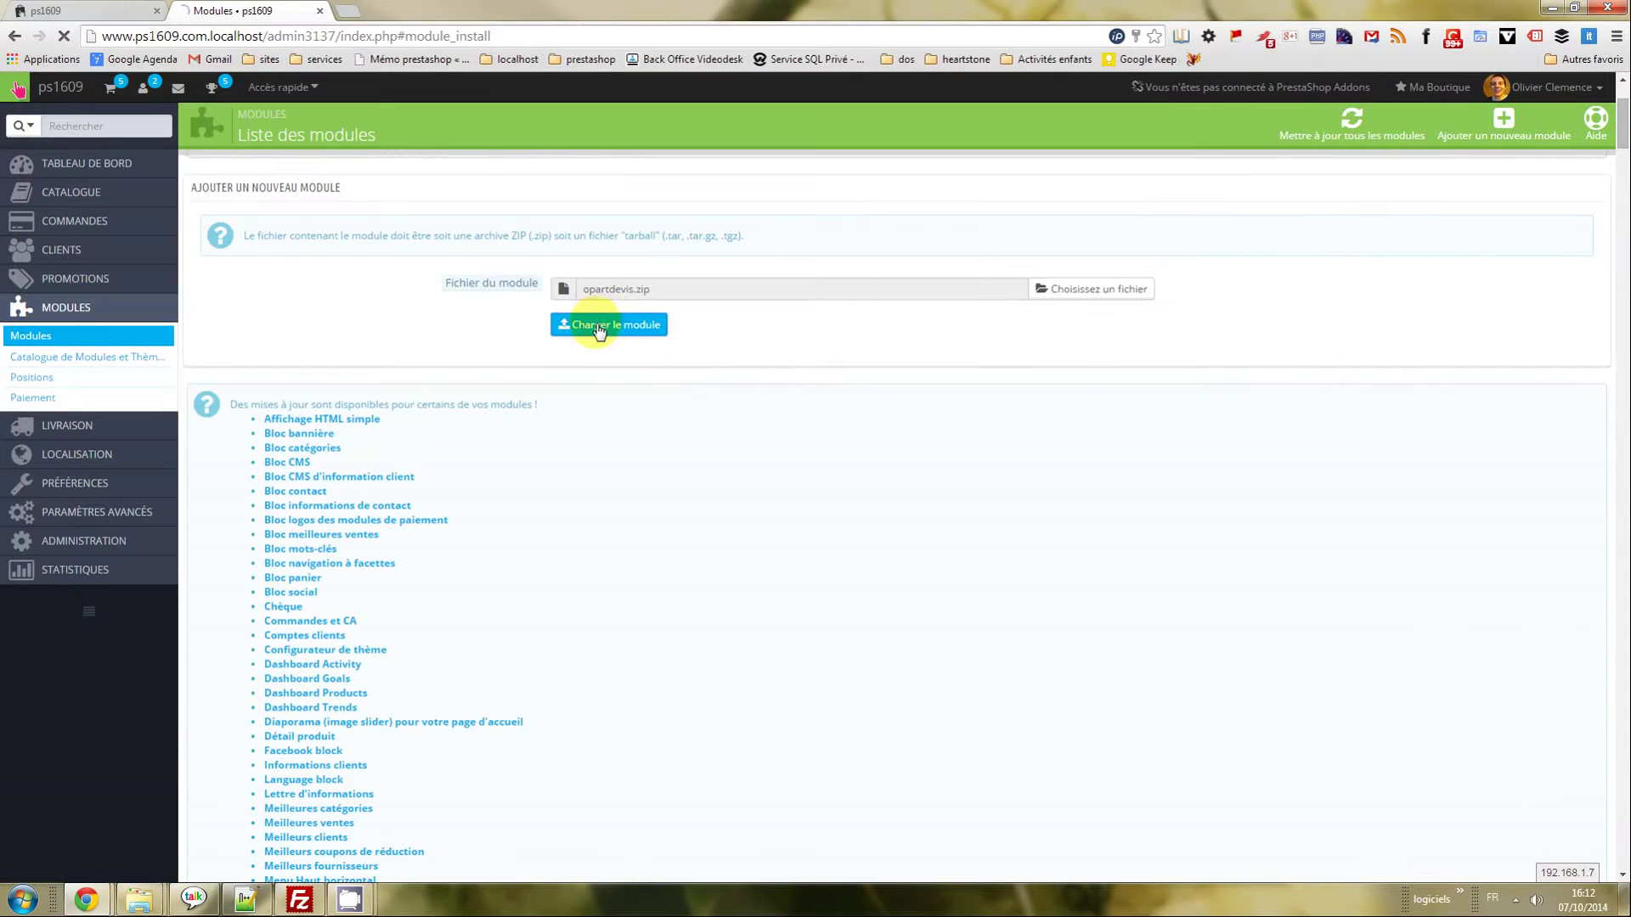
{"action": "left_click", "coordinate": [609, 324]}
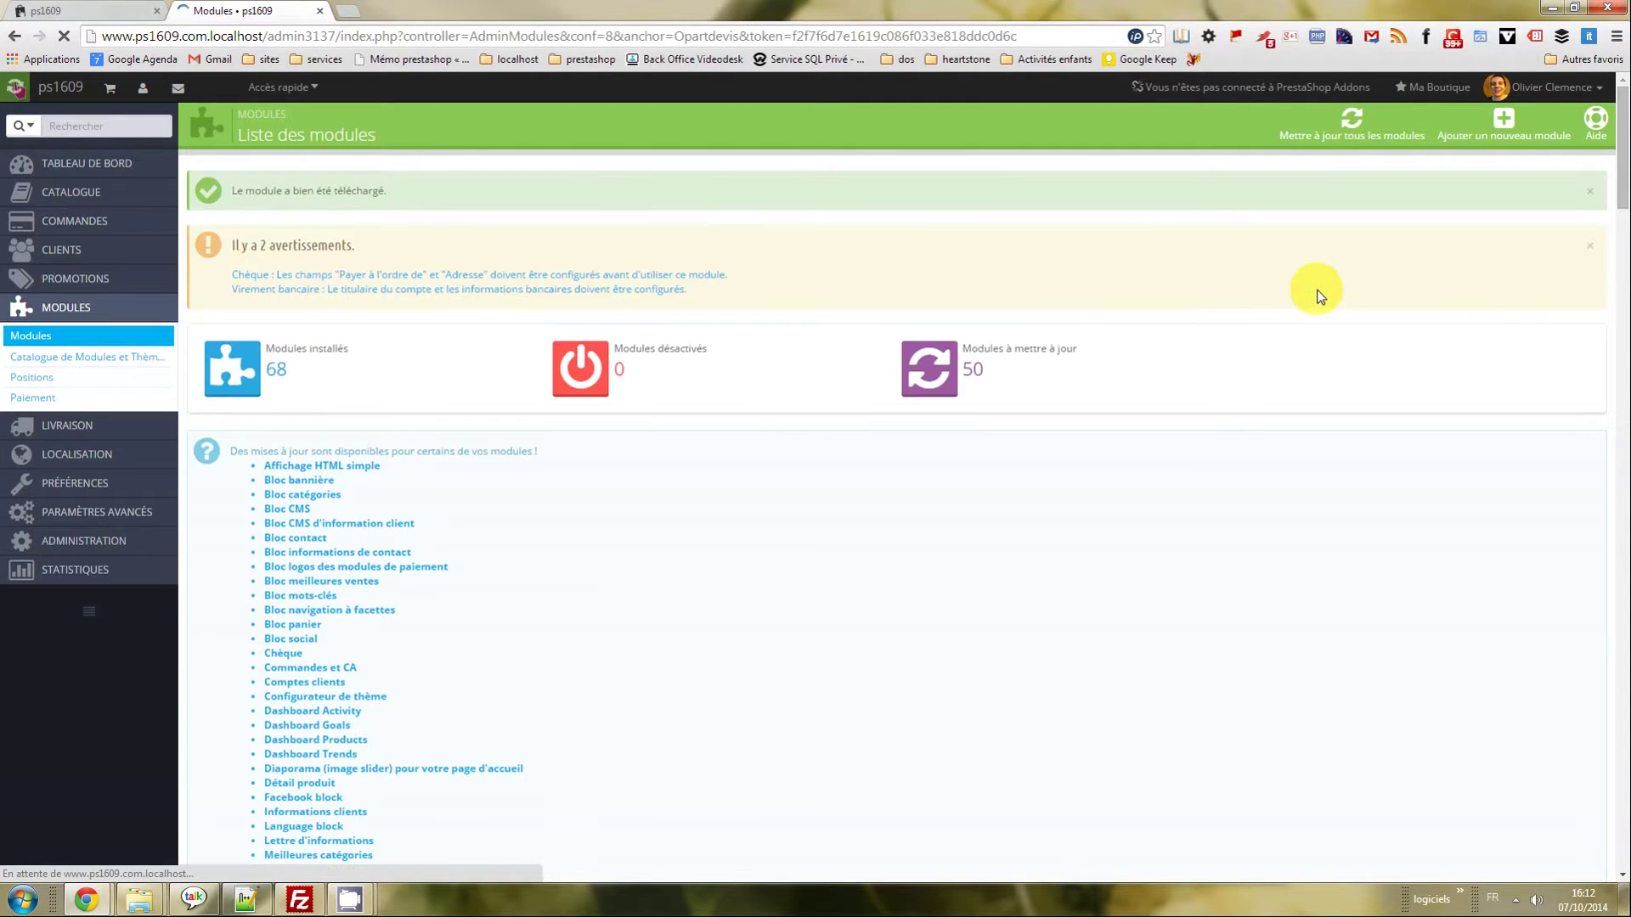
Install the uploaded Op'art devis module and approve the installation.
{"action": "scroll", "coordinate": [1405, 721], "scroll_direction": "down", "scroll_amount": 1}
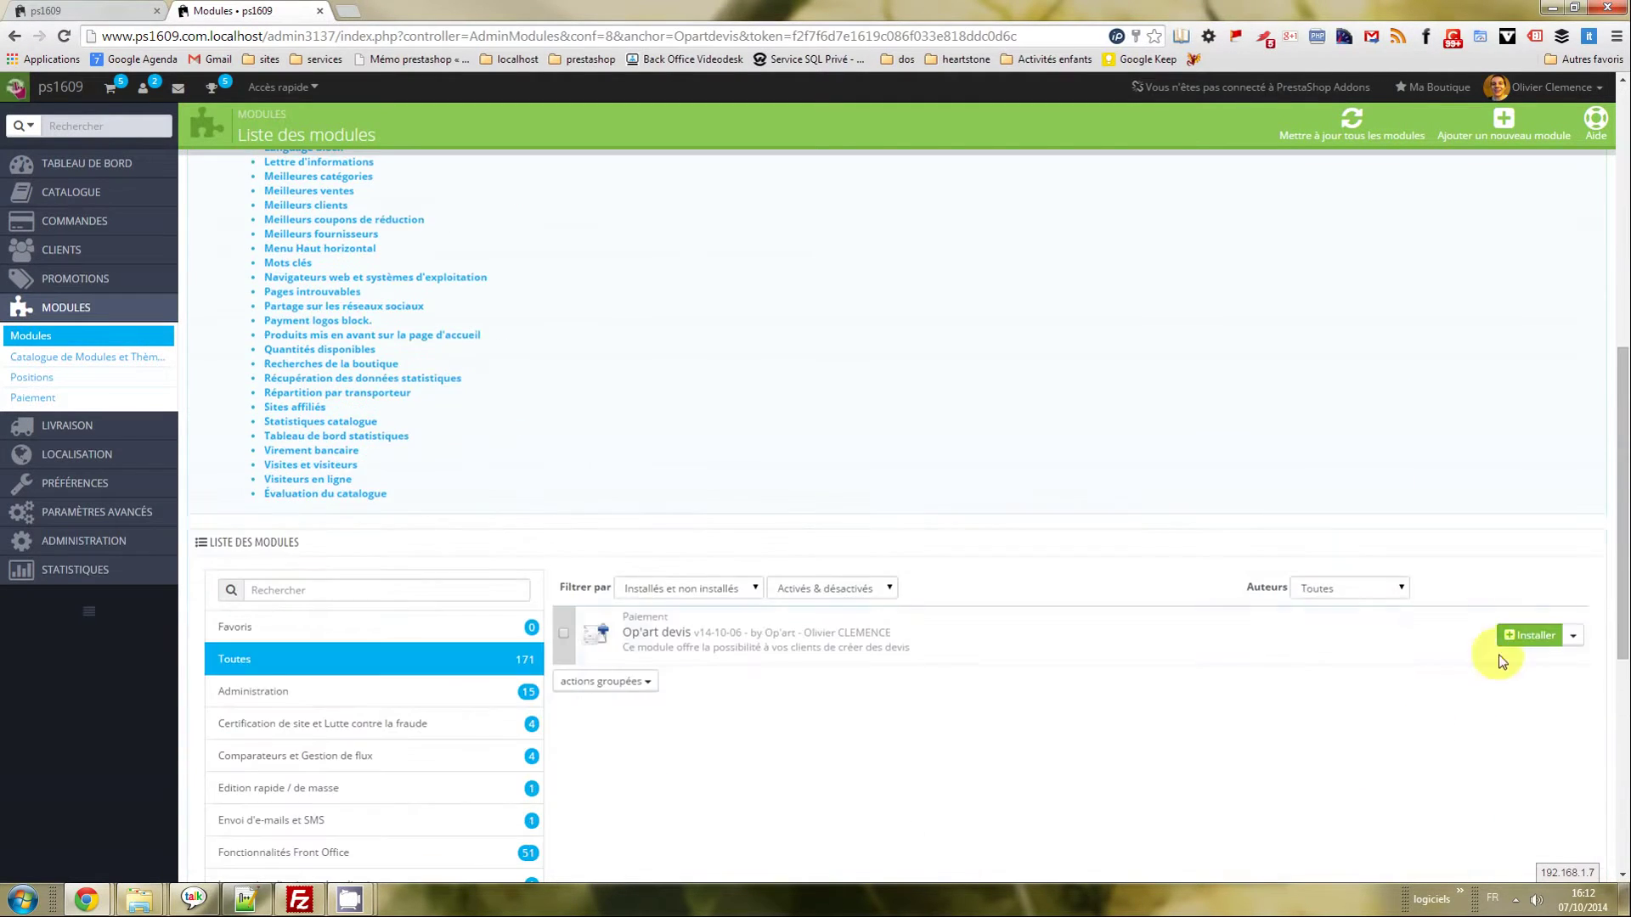
{"action": "left_click", "coordinate": [1520, 637]}
{"action": "left_click", "coordinate": [1090, 425]}
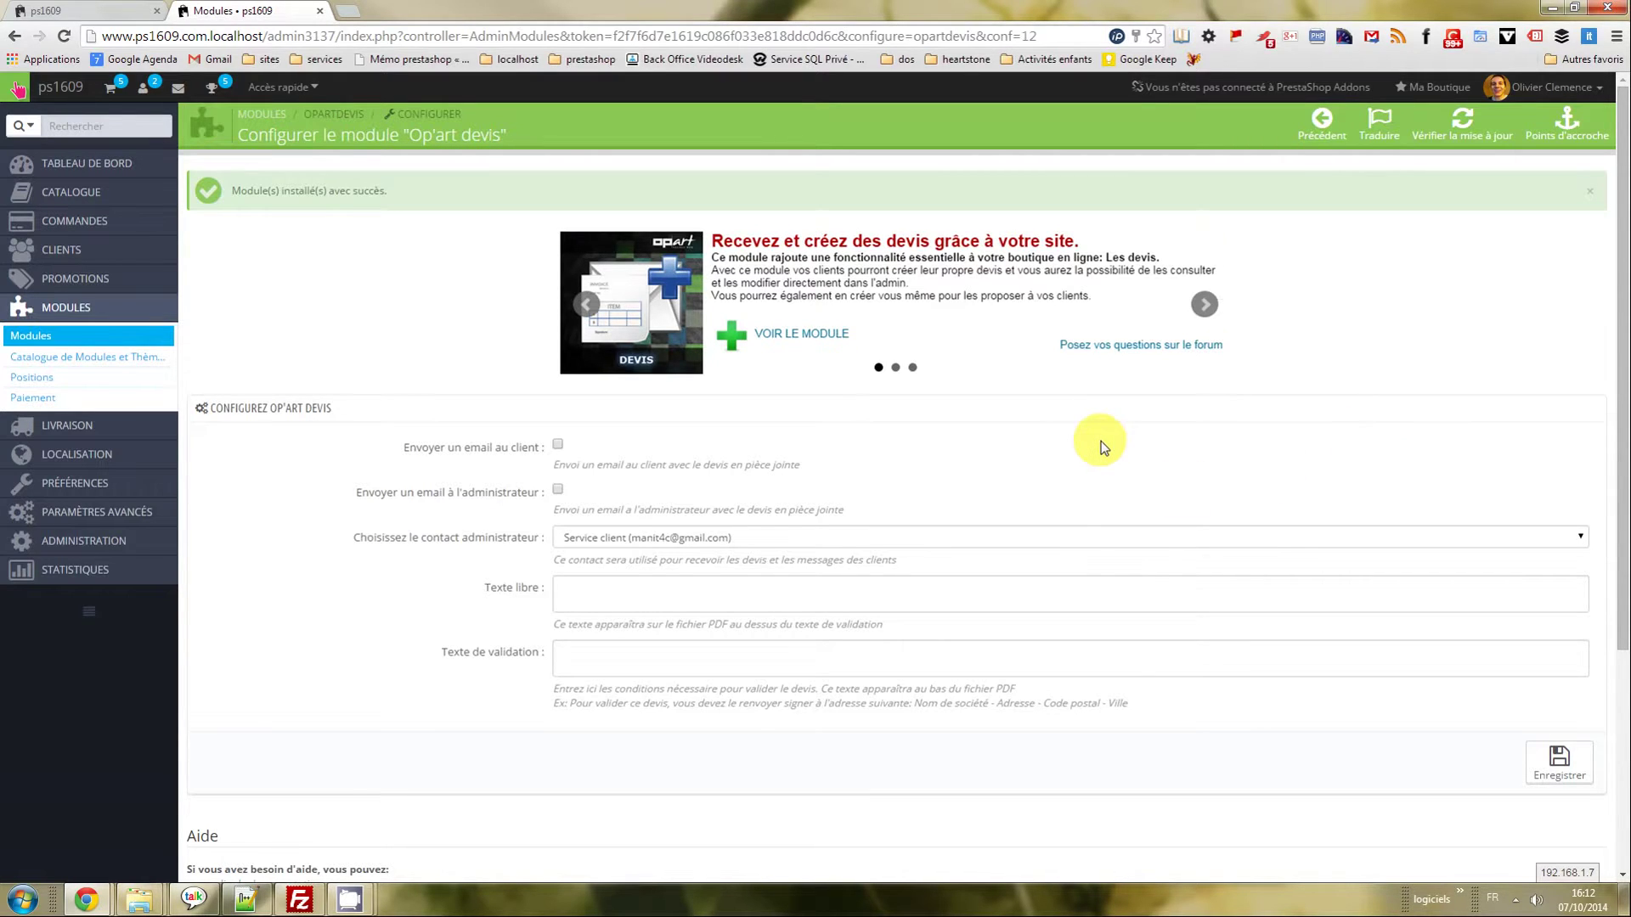
Enable quote emails to both the client and the administrator, keeping Service client as the administrator contact.
{"action": "scroll", "coordinate": [1101, 440], "scroll_direction": "down", "scroll_amount": 2}
{"action": "scroll", "coordinate": [1092, 437], "scroll_direction": "up", "scroll_amount": 2}
{"action": "left_click", "coordinate": [558, 444]}
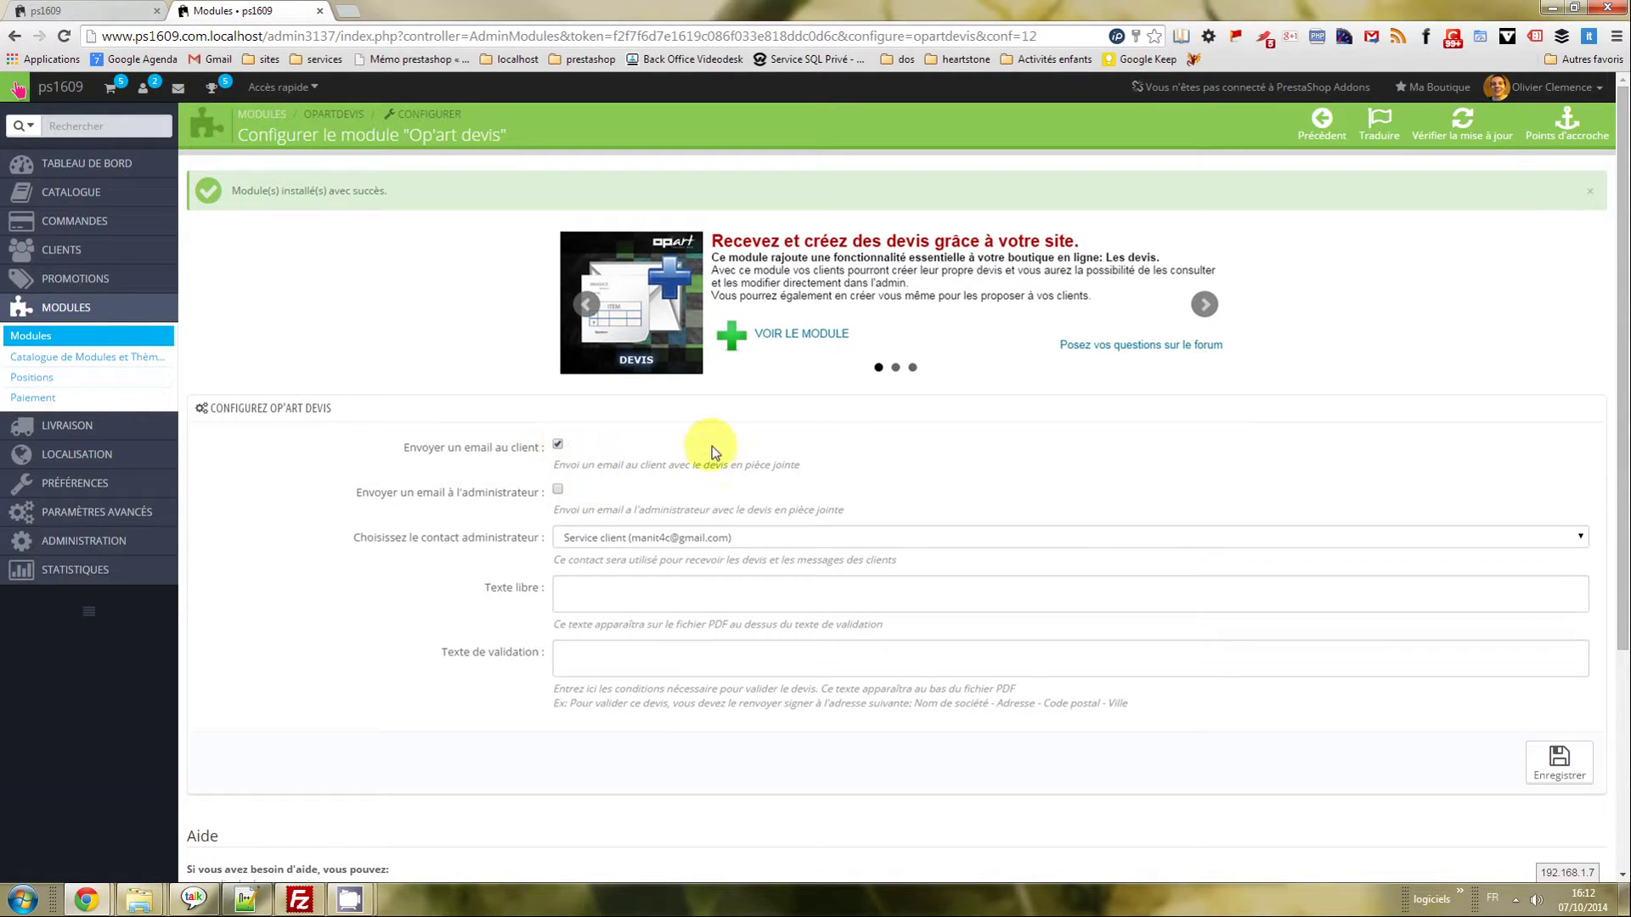
{"action": "left_click", "coordinate": [557, 491]}
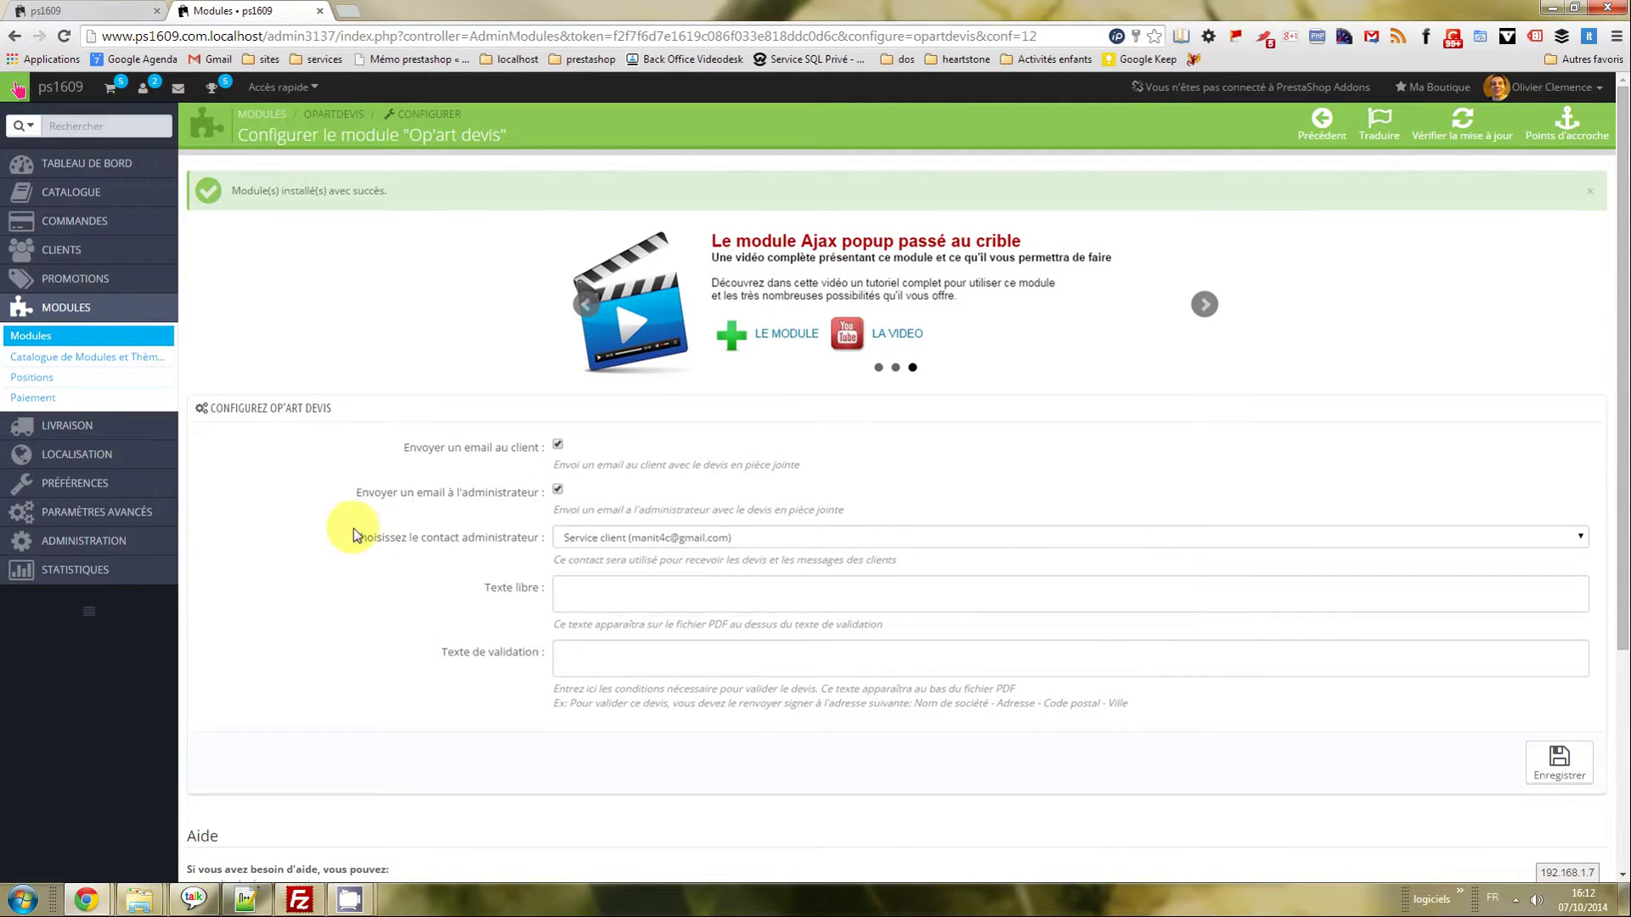
{"action": "left_click", "coordinate": [746, 538]}
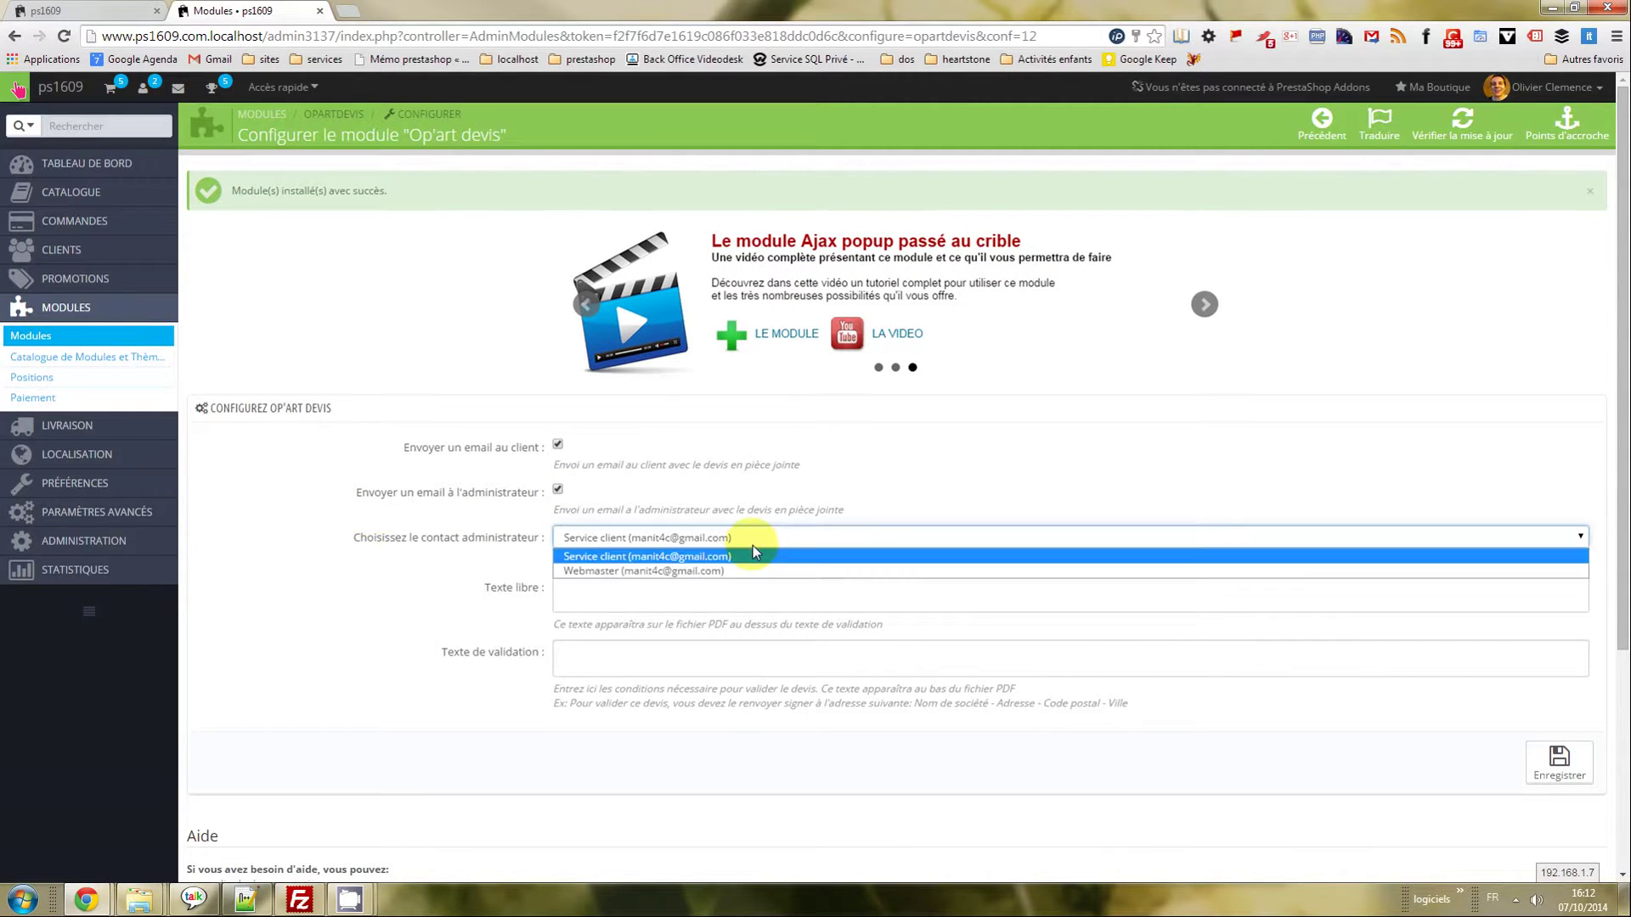
{"action": "left_click", "coordinate": [711, 537]}
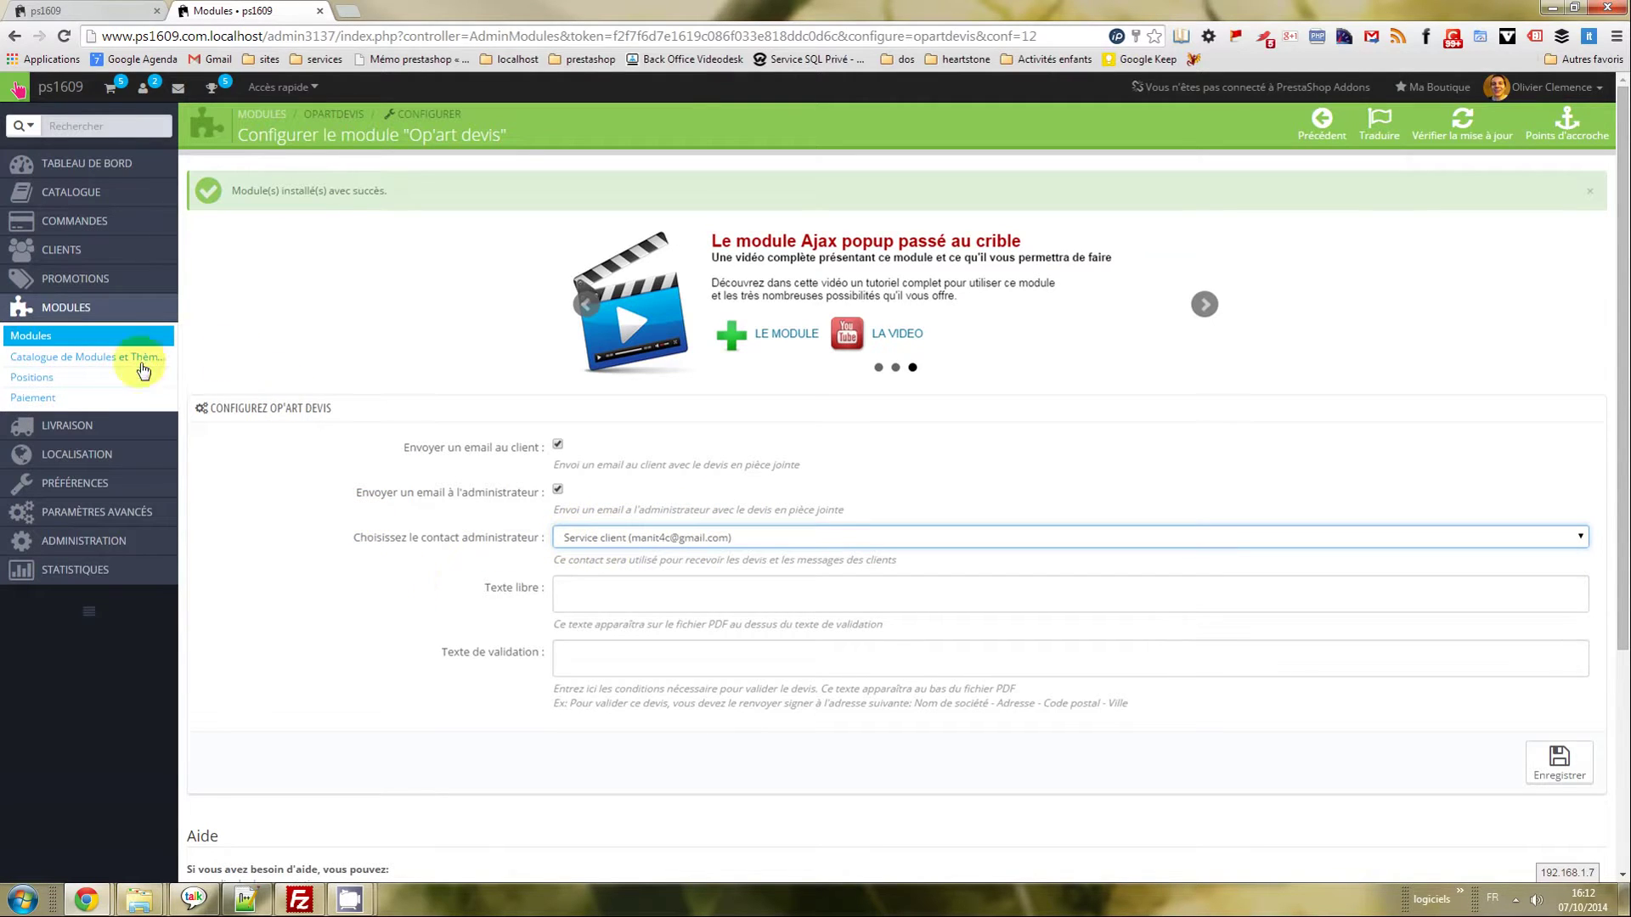
Enter "Mon texte libre de test" as the free text for the quote PDF.
{"action": "mouse_move", "coordinate": [115, 252]}
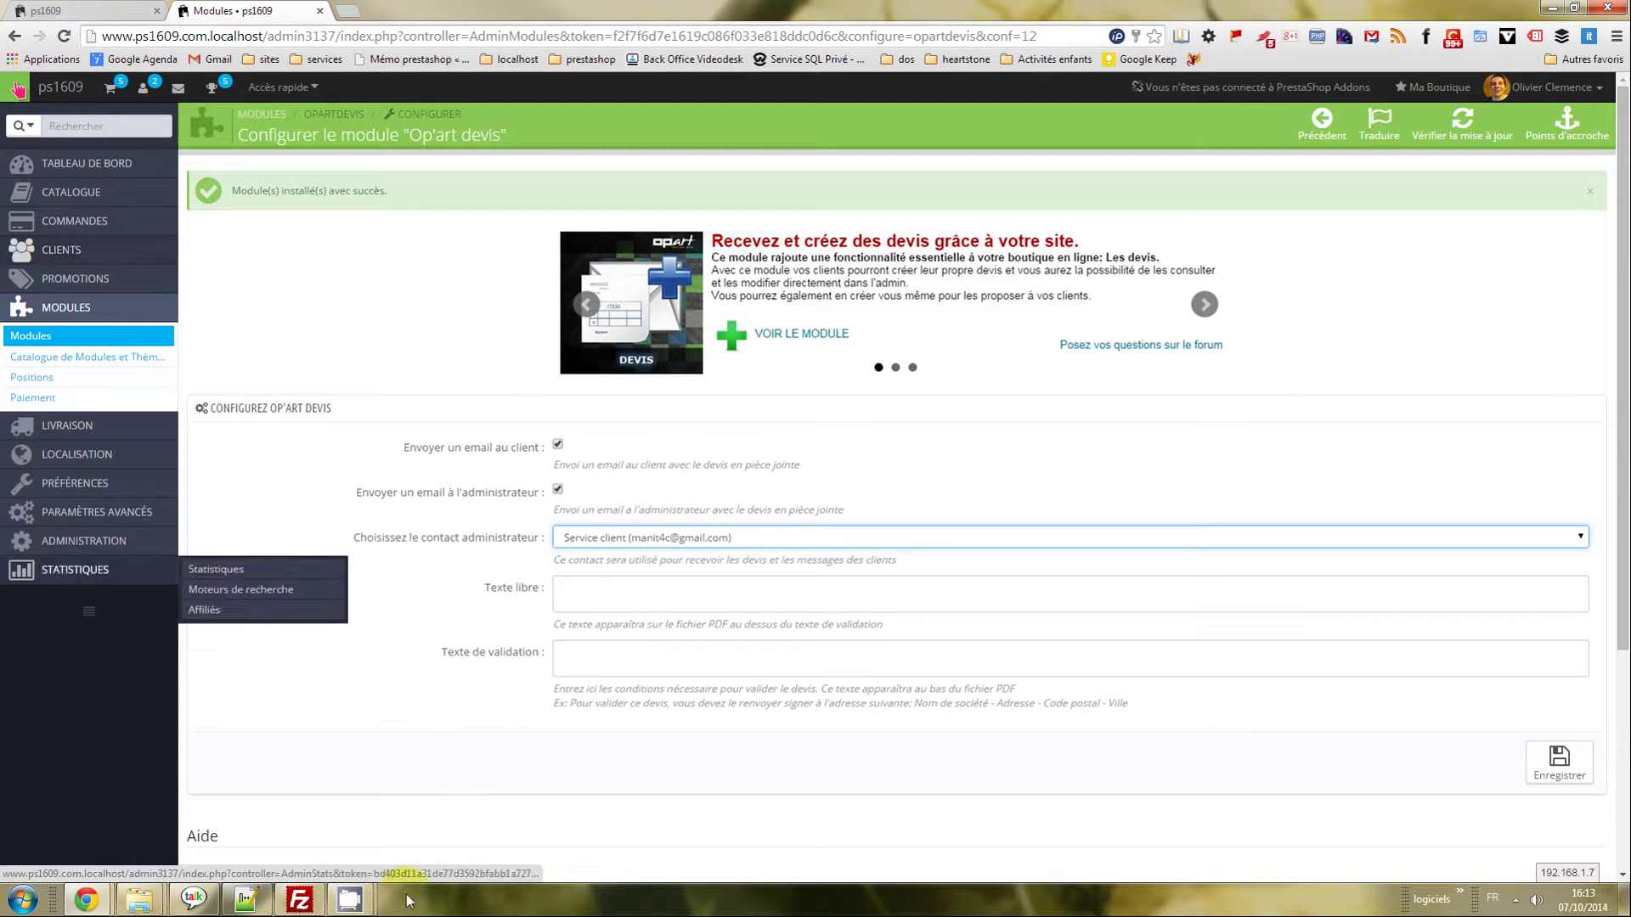
{"action": "key", "text": "Tab"}
{"action": "scroll", "coordinate": [886, 699], "scroll_direction": "down", "scroll_amount": 1}
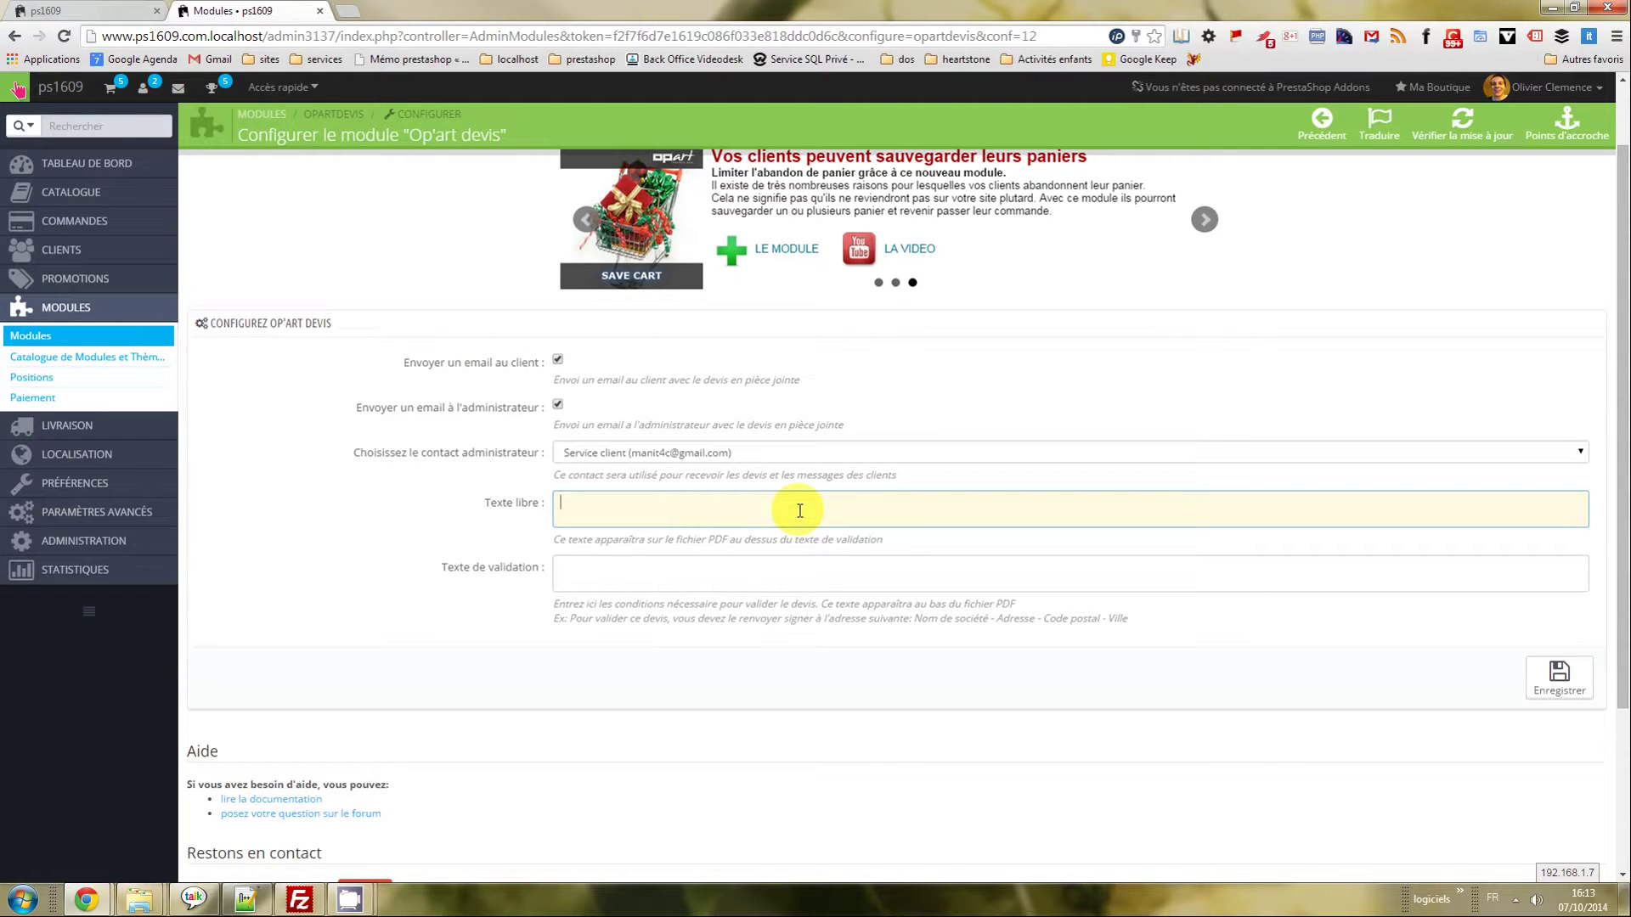
{"action": "left_click", "coordinate": [788, 588]}
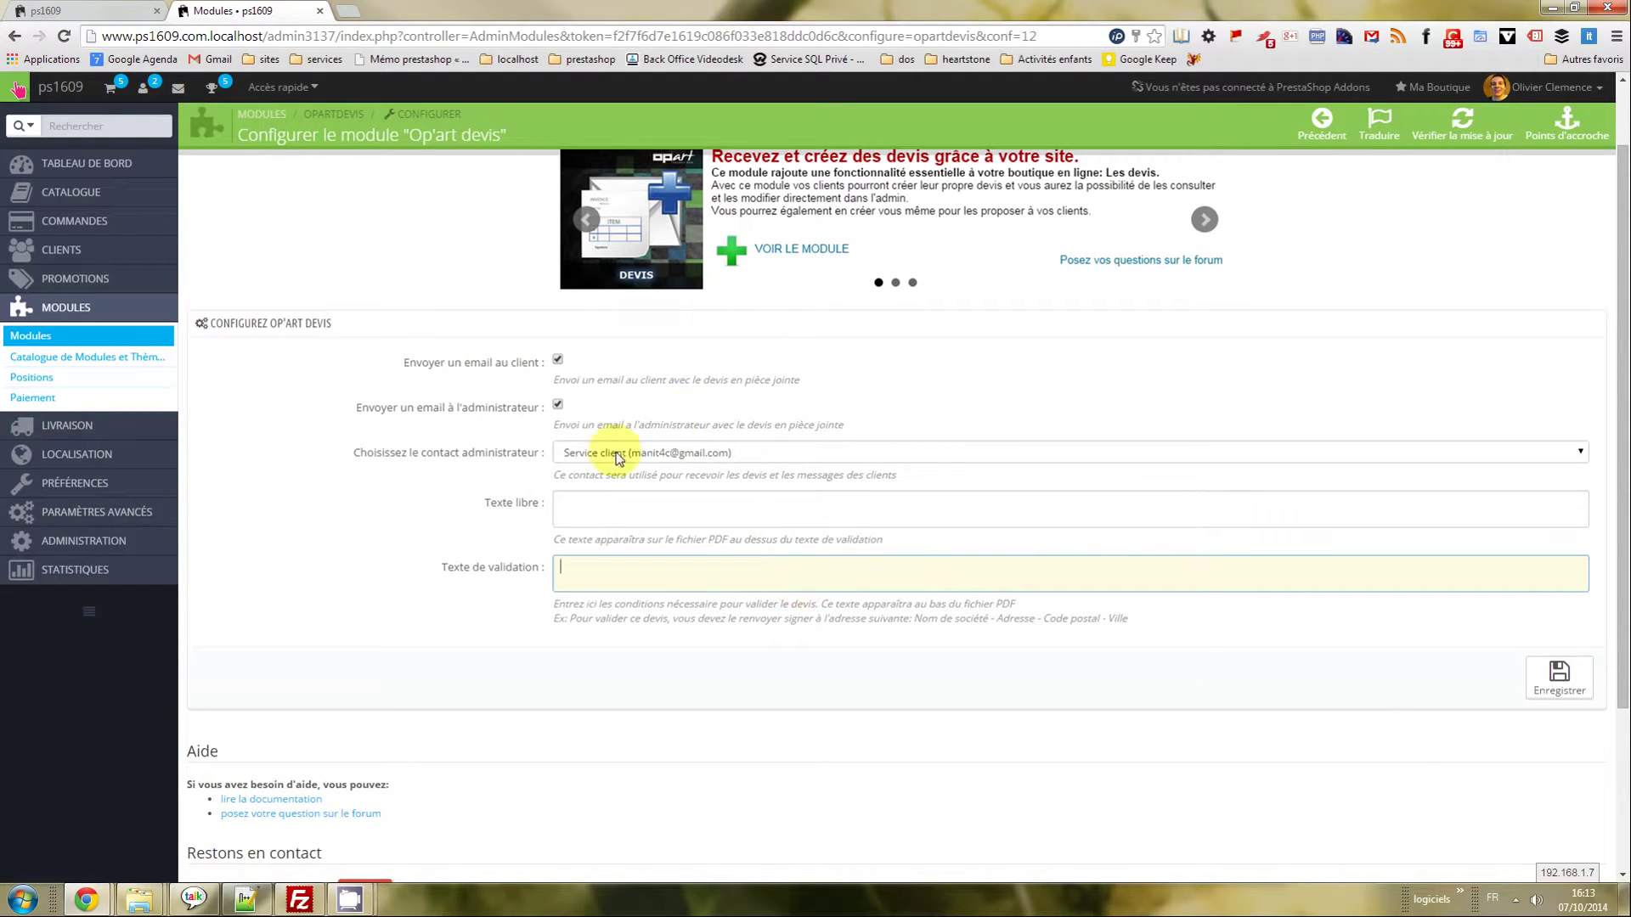
{"action": "left_click", "coordinate": [583, 505]}
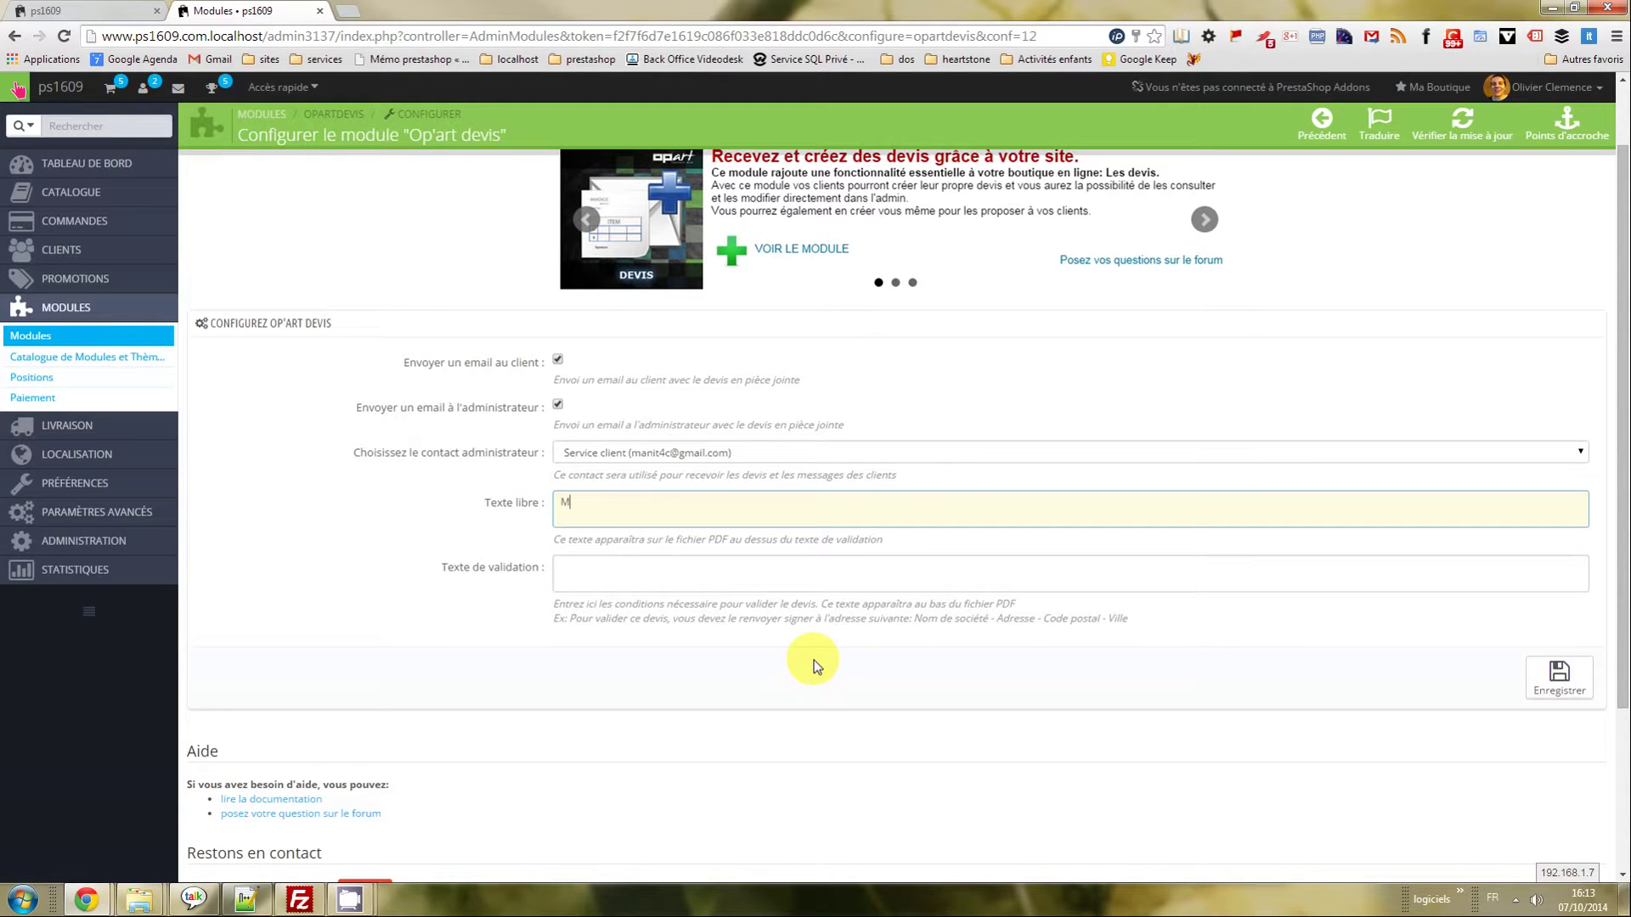
{"action": "type", "text": "Mon texte libre de test"}
Enter "Renvoyer le devis à l'adresse: aaa aaaa" as the validation text and save the module configuration.
{"action": "key", "text": "Tab"}
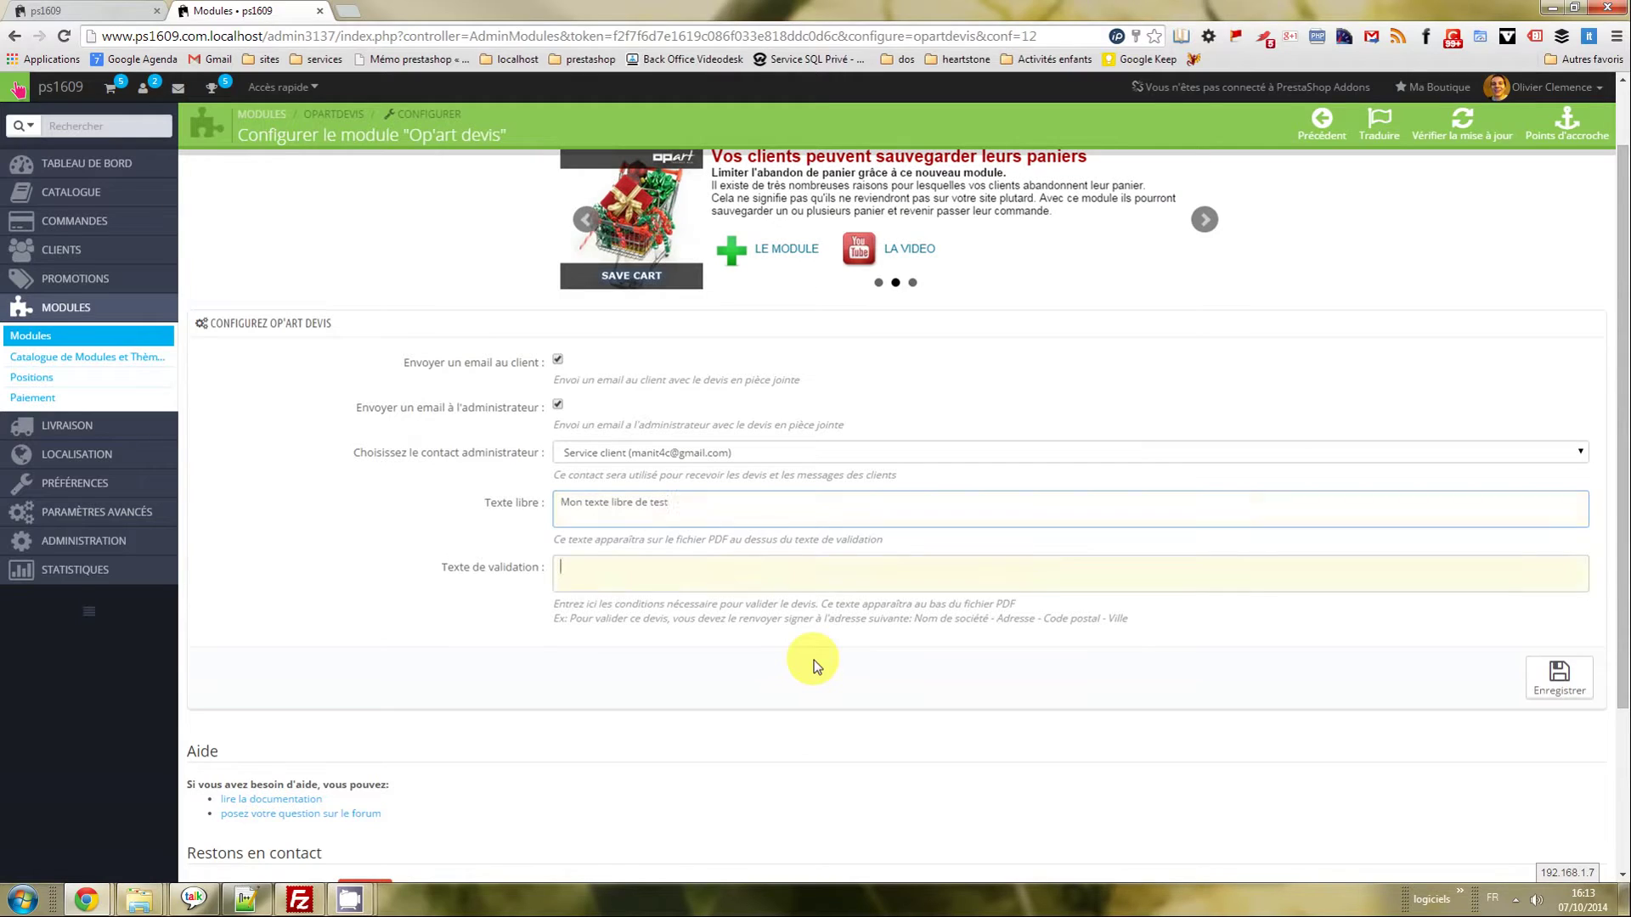
{"action": "type", "text": "Ren"}
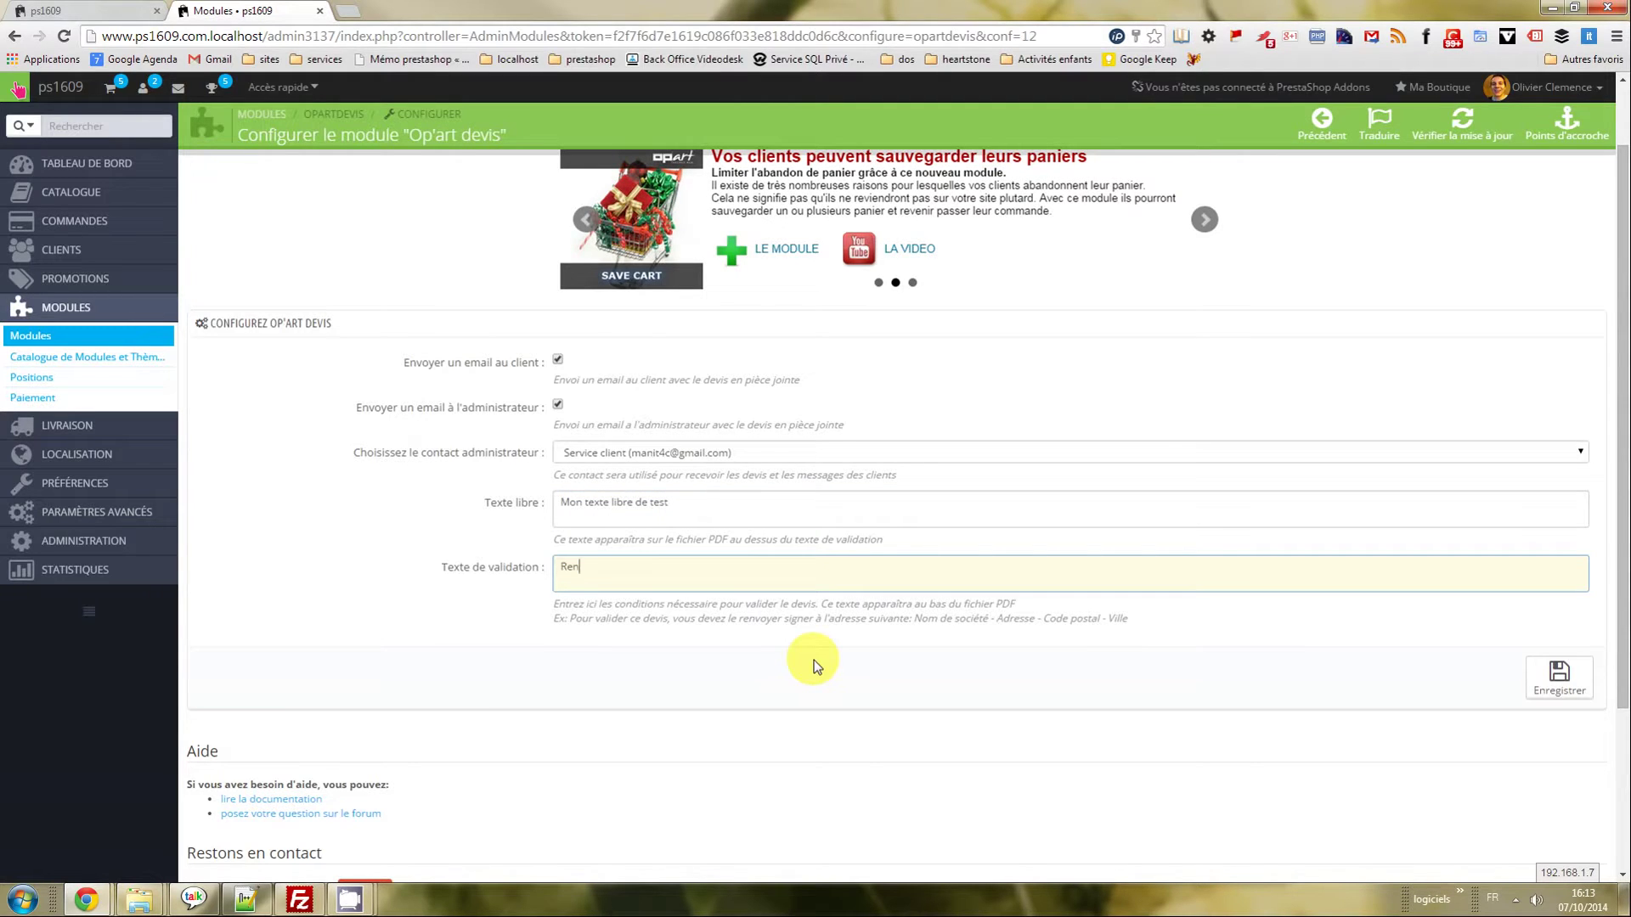
{"action": "type", "text": "voyer le devis à l'adress"}
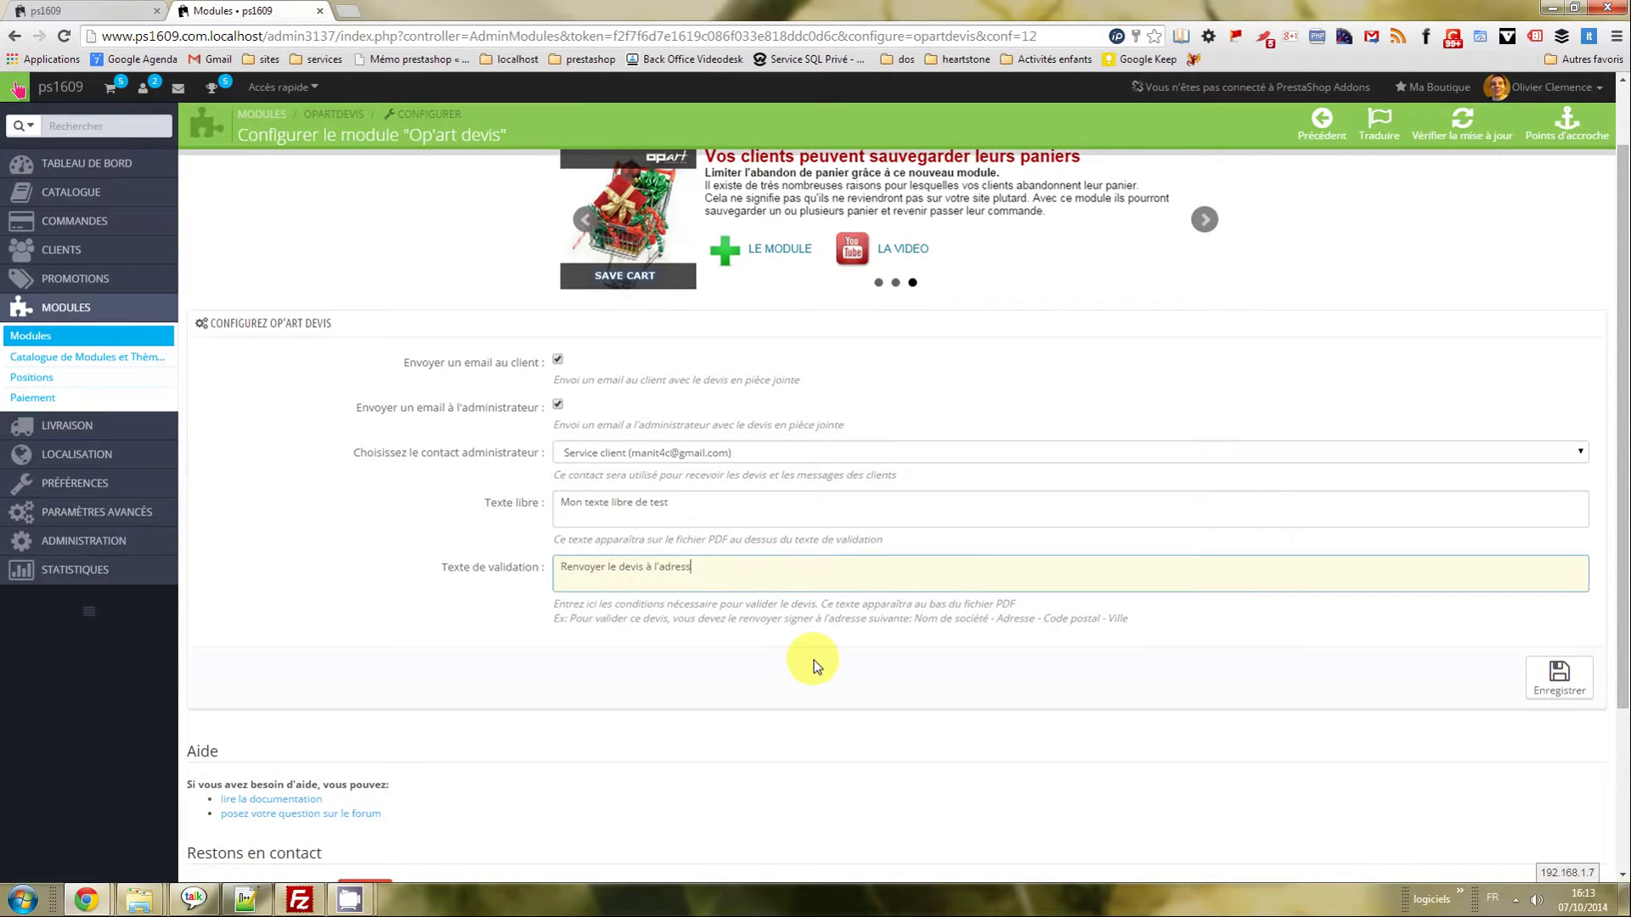
{"action": "type", "text": "e: aaa aaaa"}
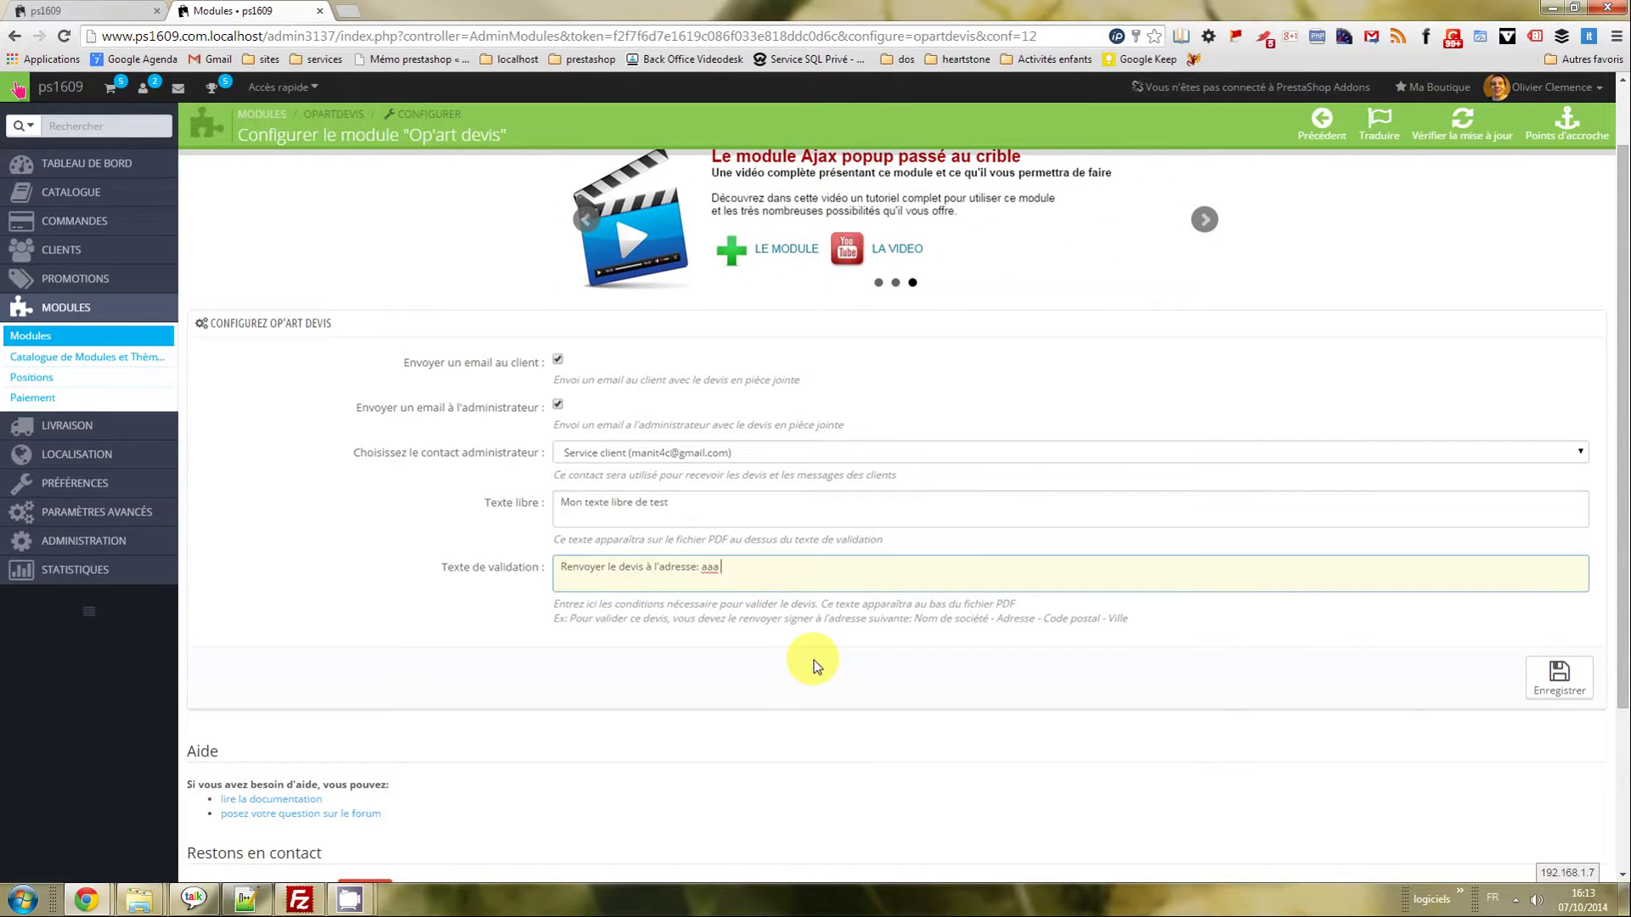
{"action": "left_click", "coordinate": [1560, 677]}
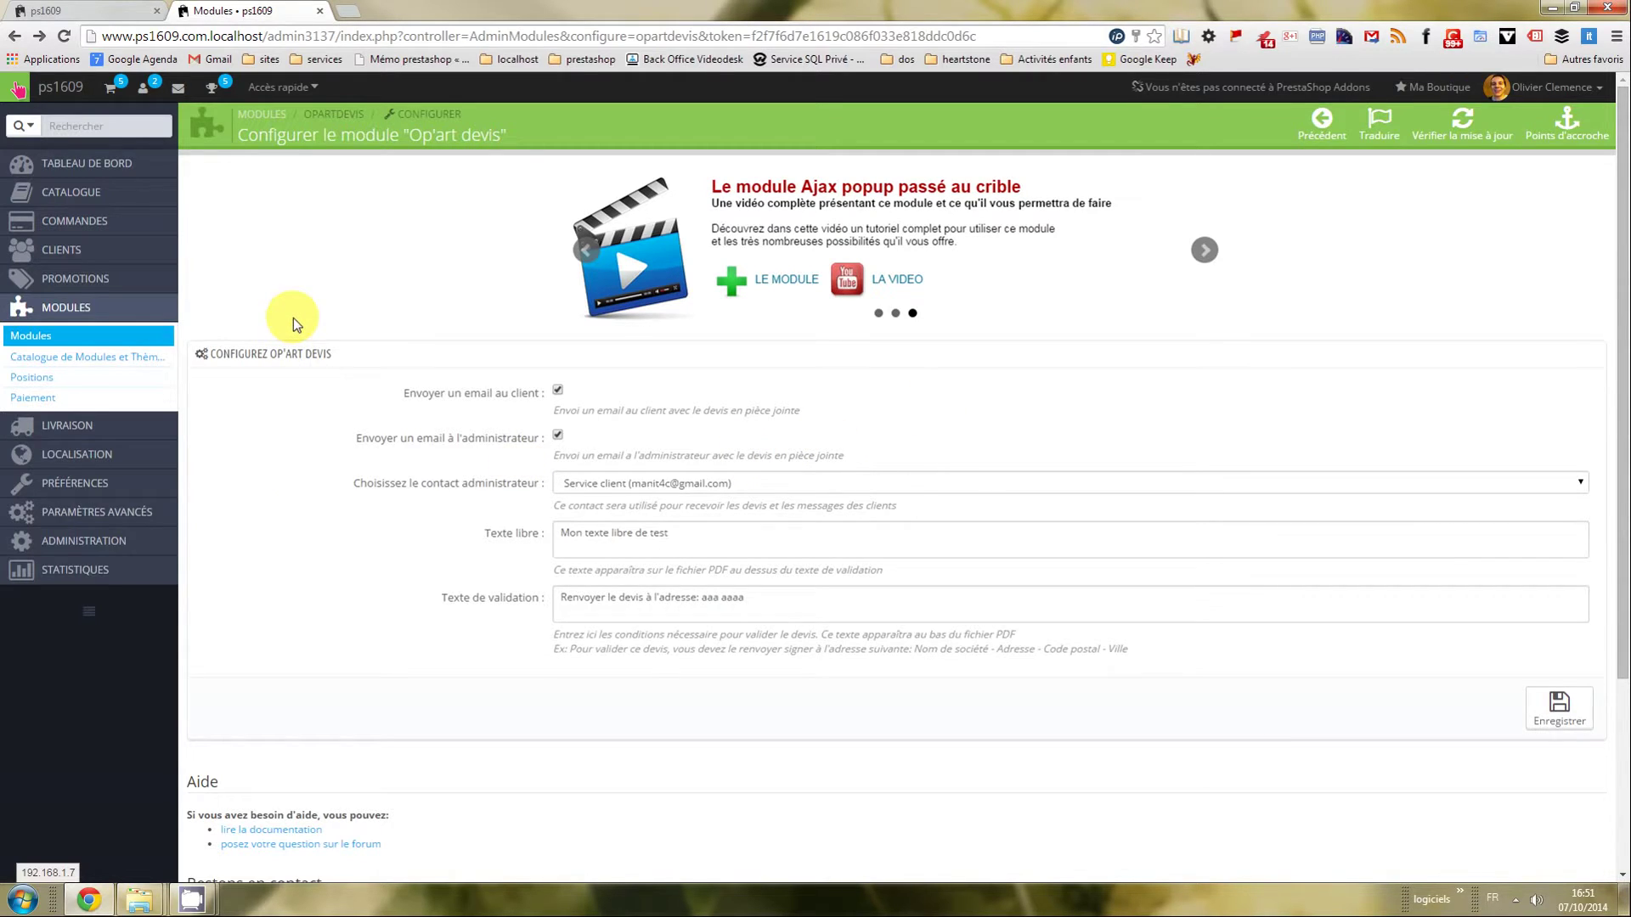
Open the storefront's Femme category and examine its side column down to the quote links.
{"action": "left_click", "coordinate": [94, 10]}
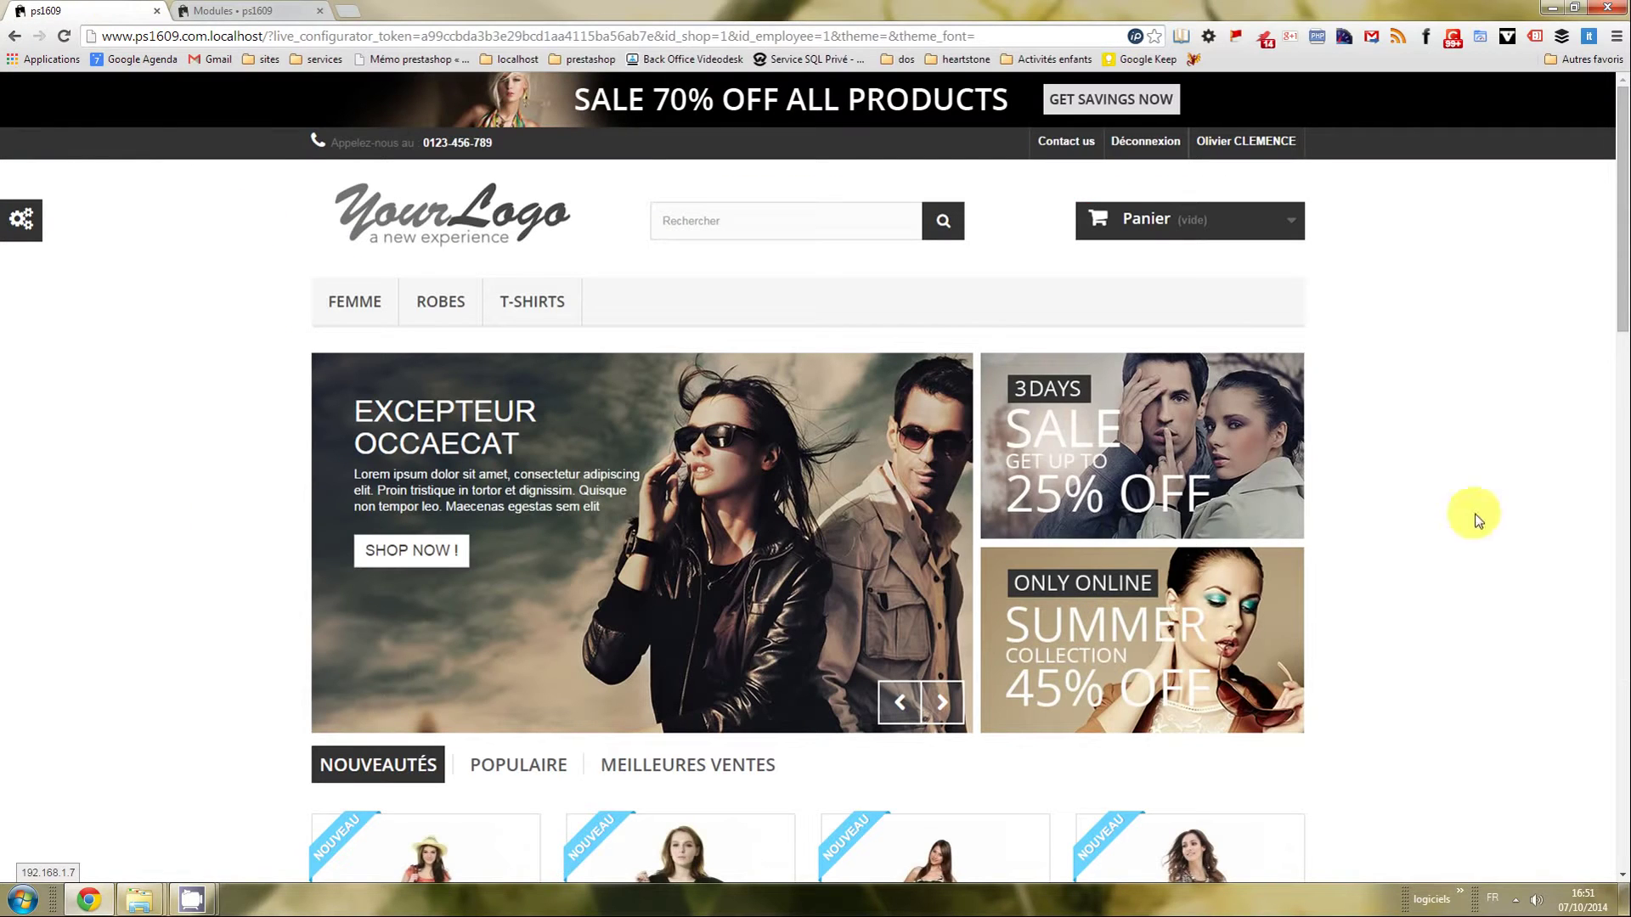
{"action": "left_click", "coordinate": [452, 226]}
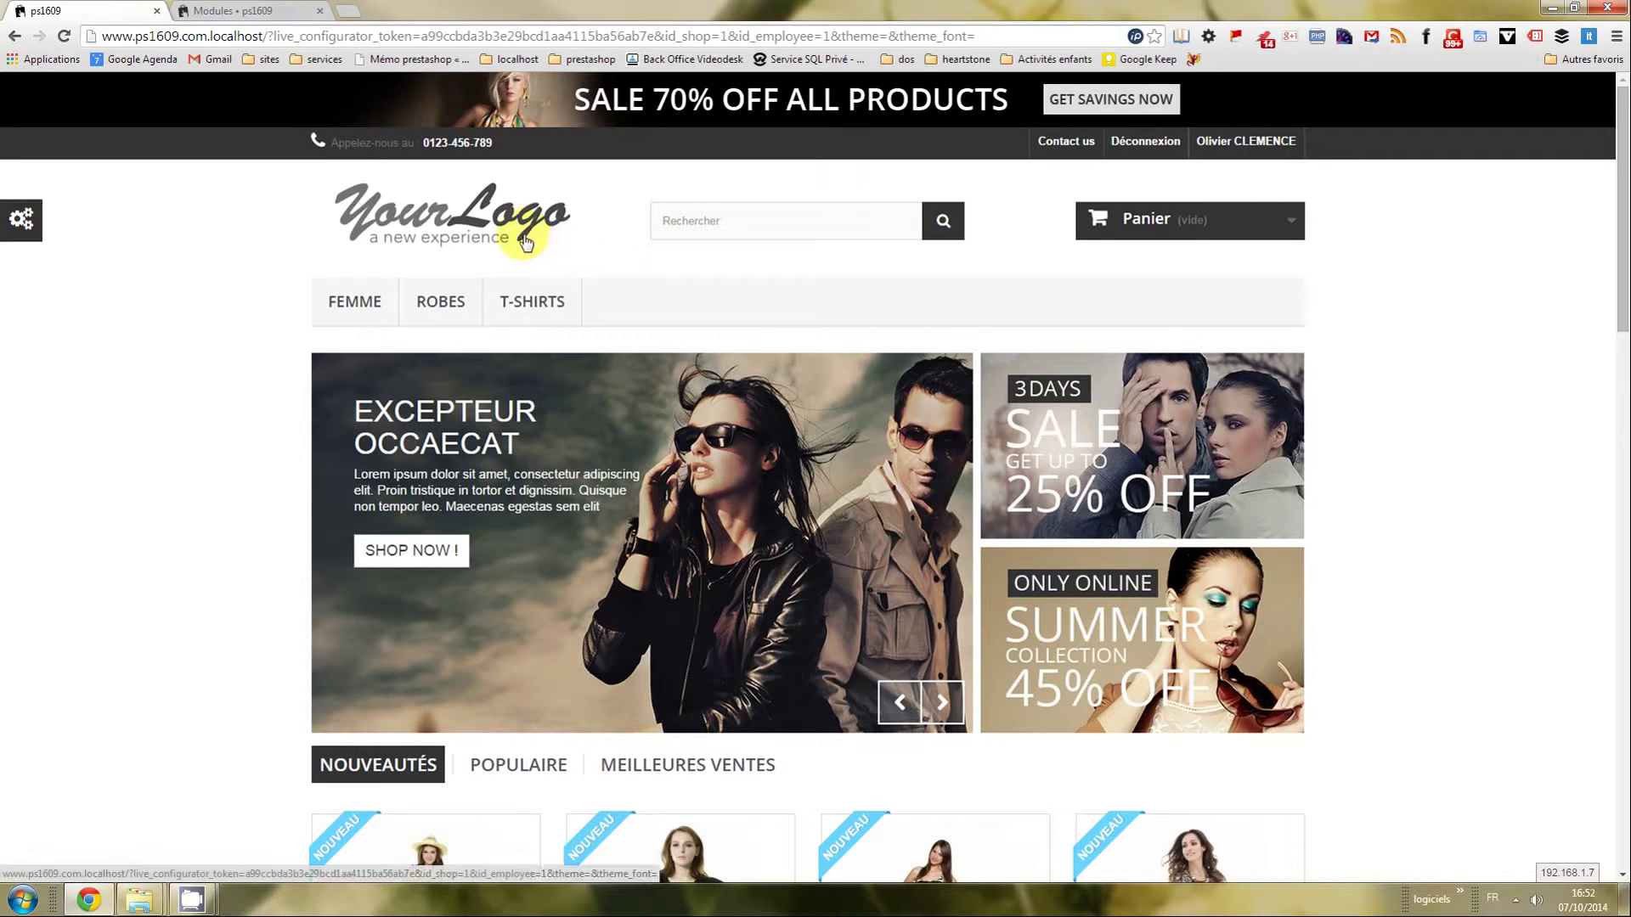
{"action": "left_click", "coordinate": [354, 302]}
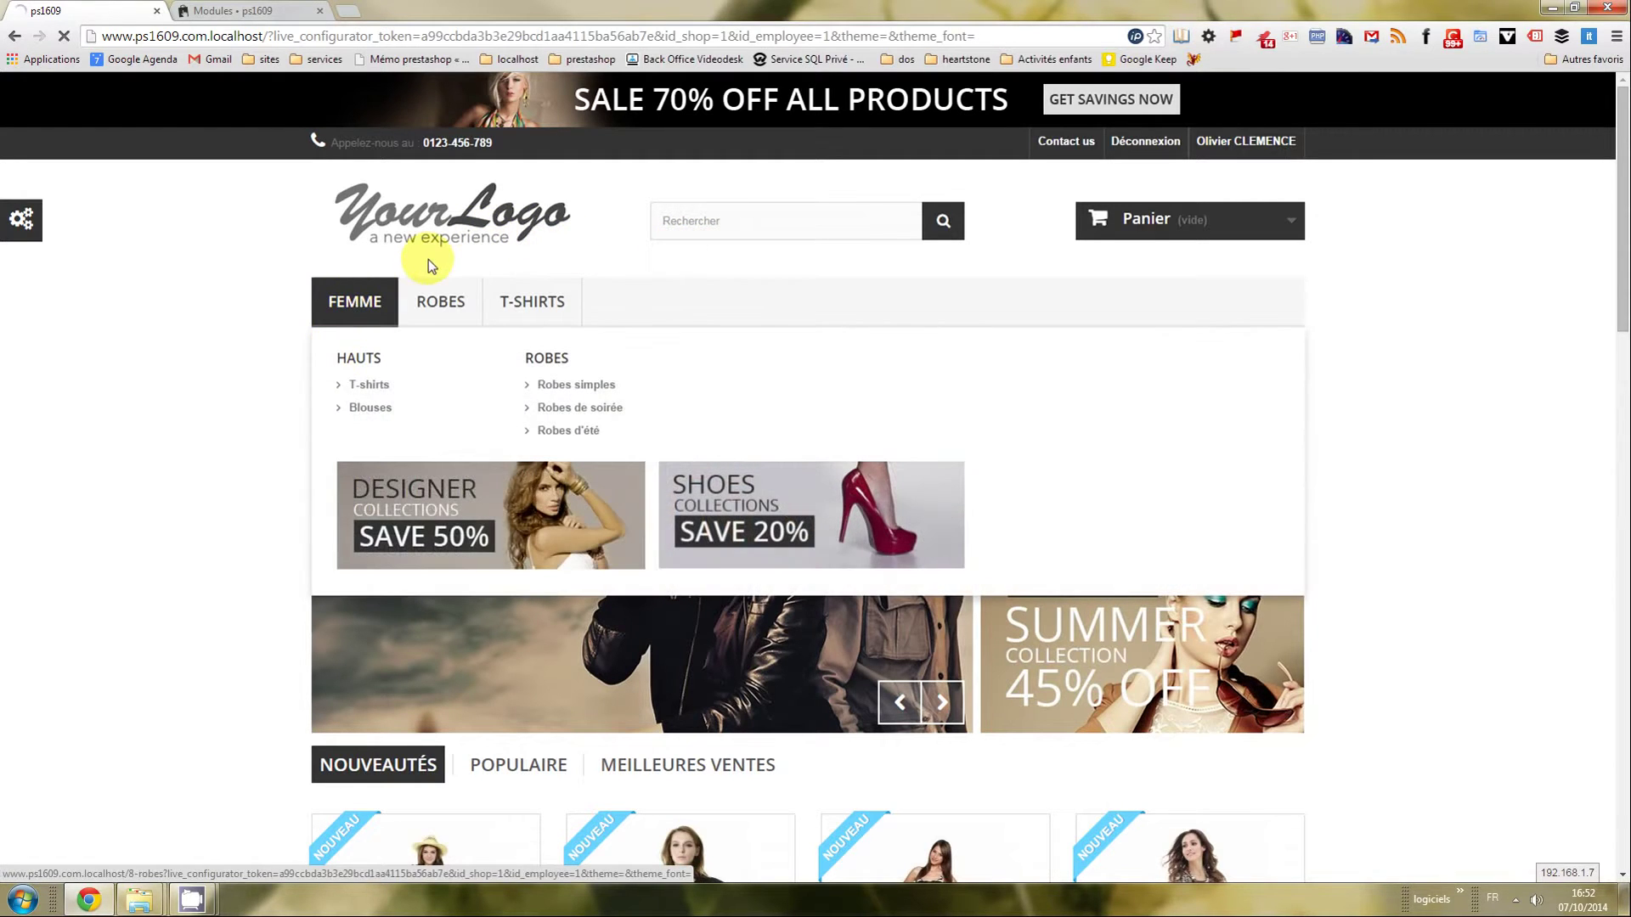
{"action": "scroll", "coordinate": [666, 546], "scroll_direction": "down", "scroll_amount": 5}
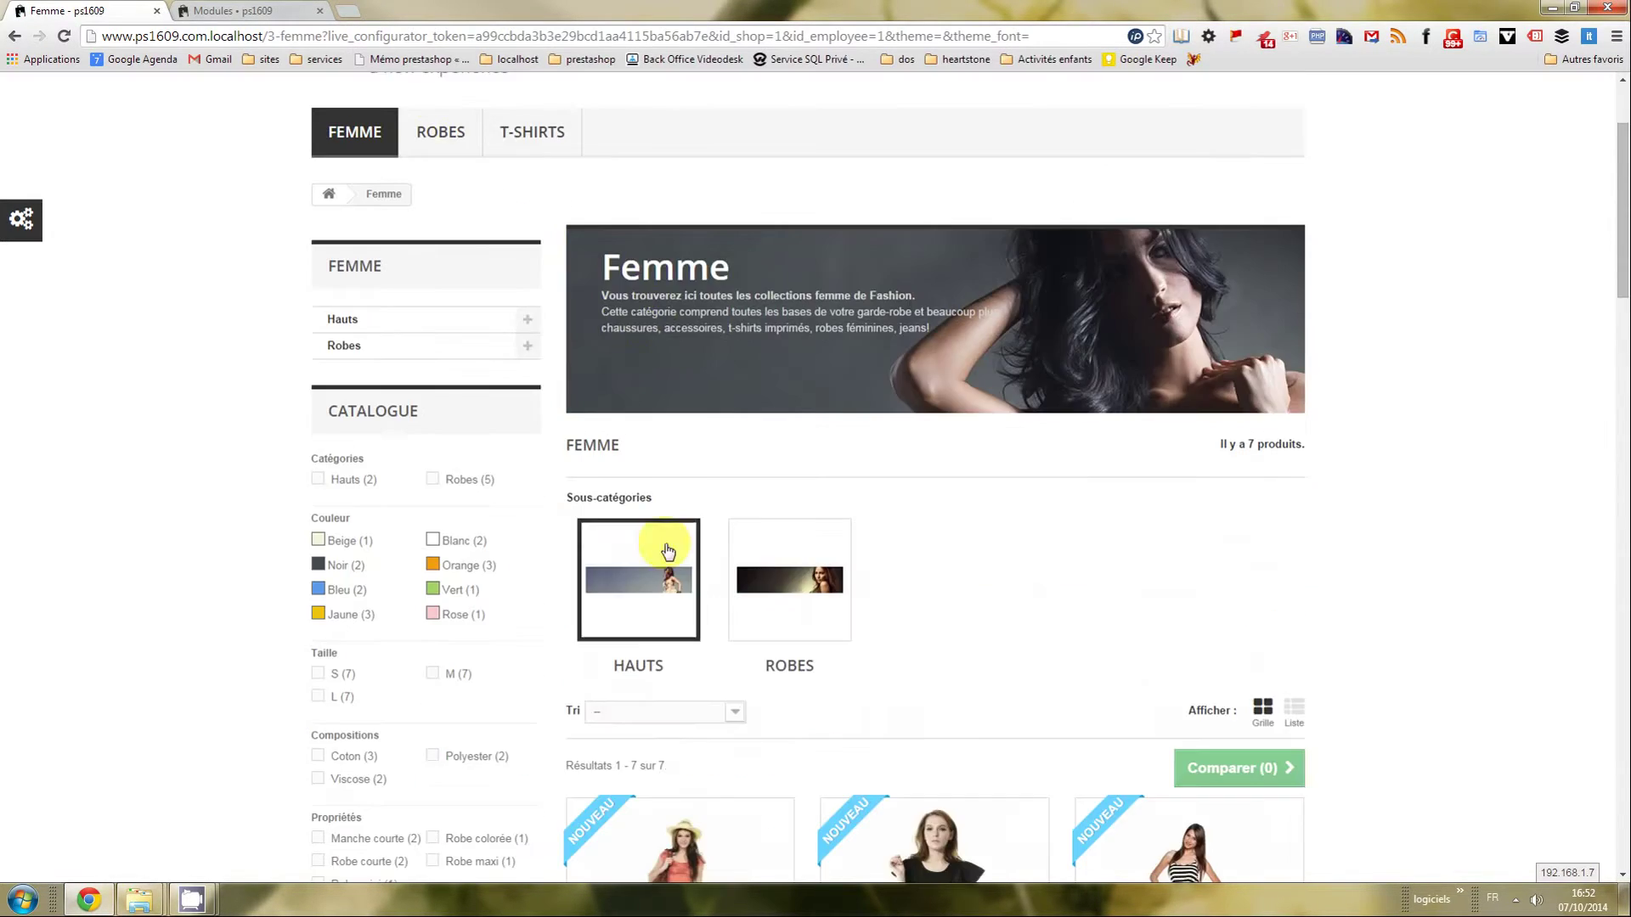
{"action": "scroll", "coordinate": [1384, 677], "scroll_direction": "down", "scroll_amount": 3}
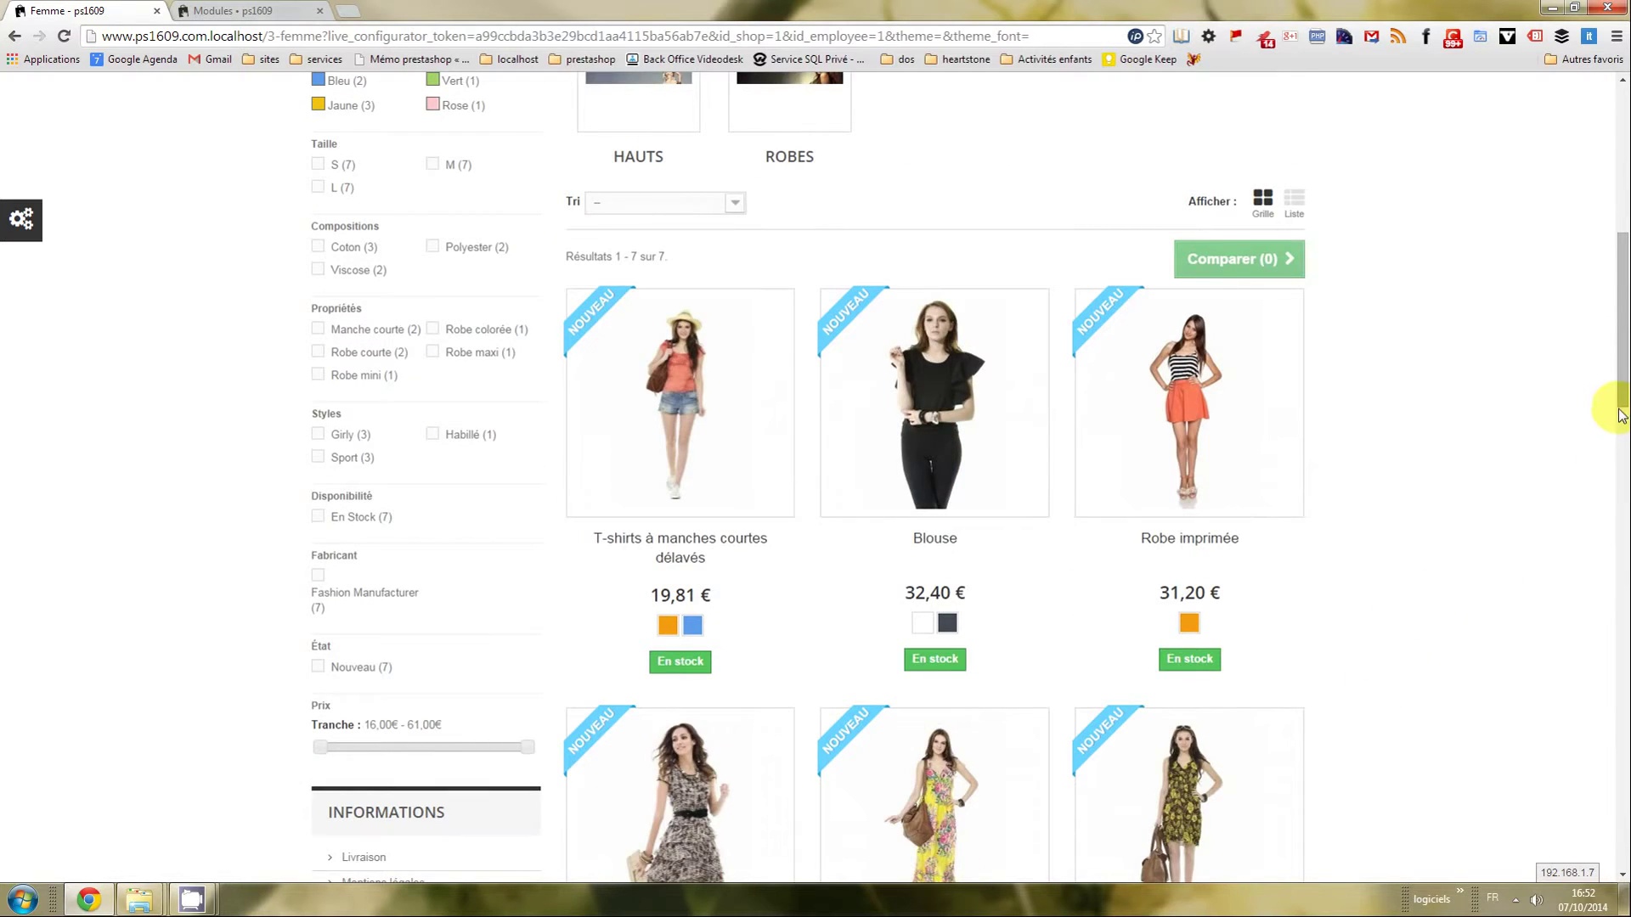
{"action": "left_click_drag", "start_coordinate": [1611, 407], "coordinate": [1613, 705]}
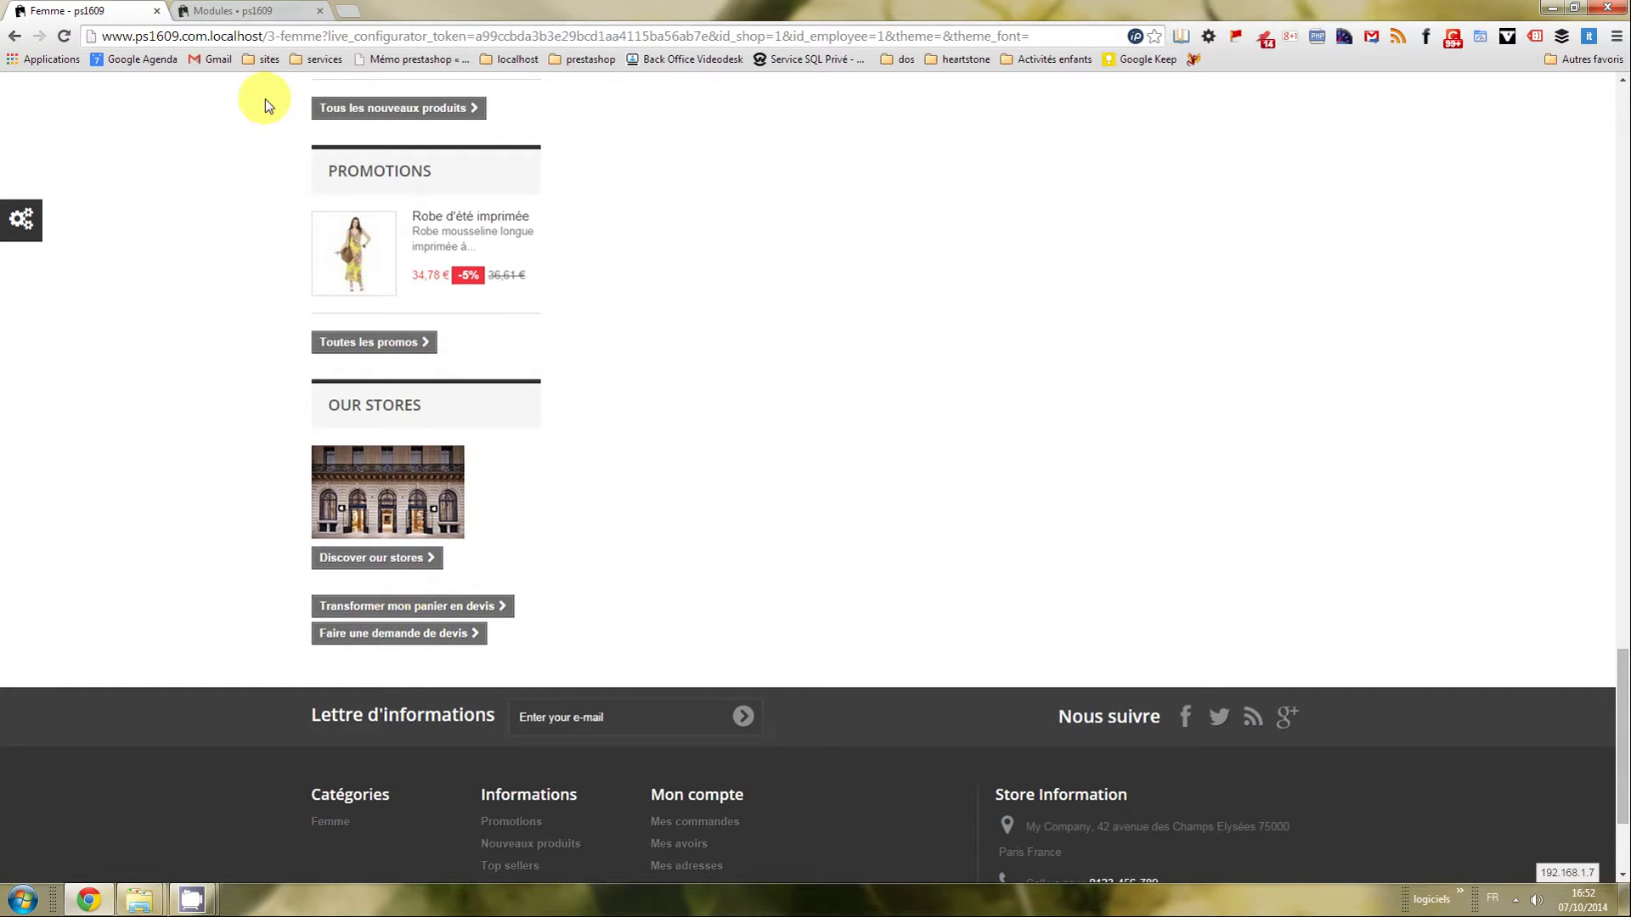
Return to the back office, open the Op'art devis module's hook positions and list the positions of all modules.
{"action": "left_click", "coordinate": [255, 11]}
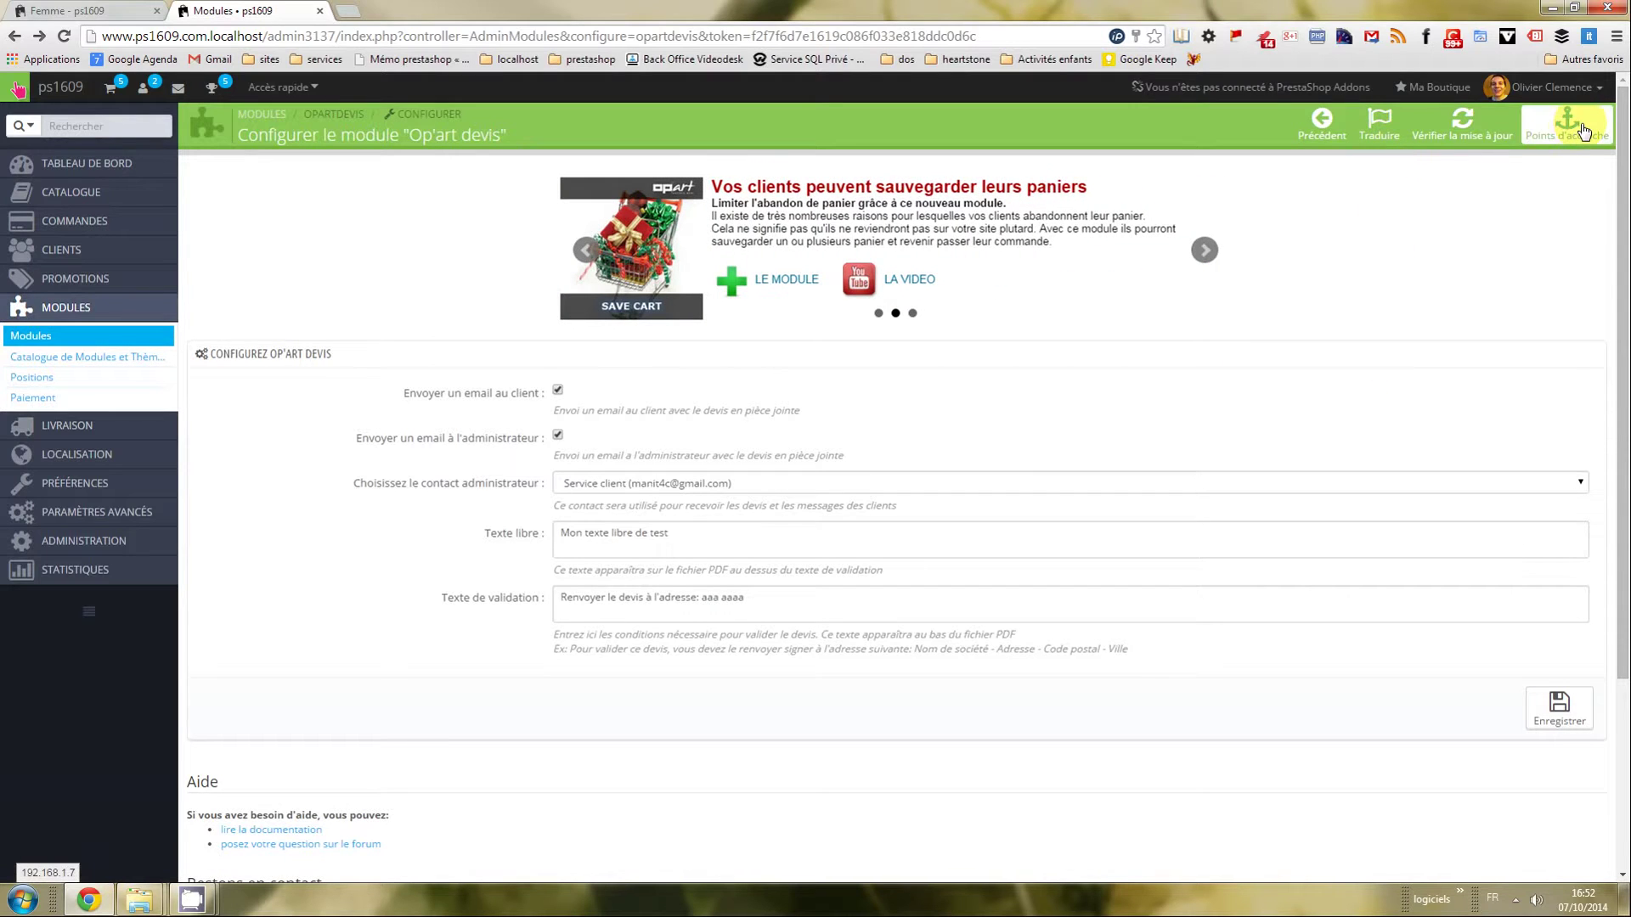
{"action": "left_click", "coordinate": [1582, 130]}
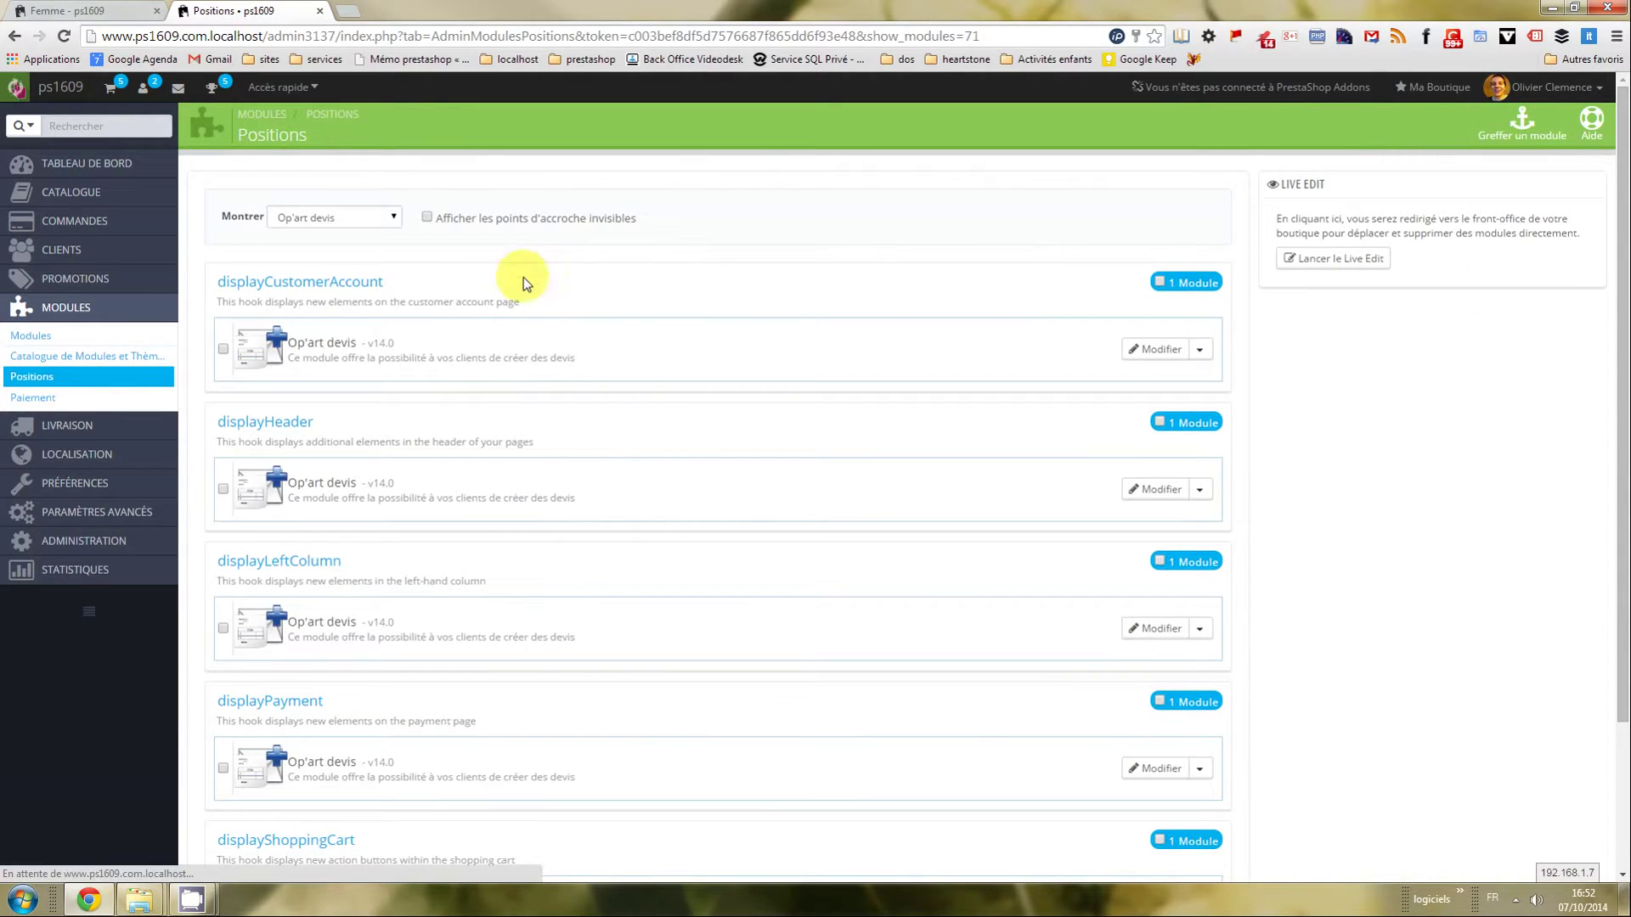
{"action": "left_click", "coordinate": [366, 219]}
{"action": "scroll", "coordinate": [518, 357], "scroll_direction": "up", "scroll_amount": 5}
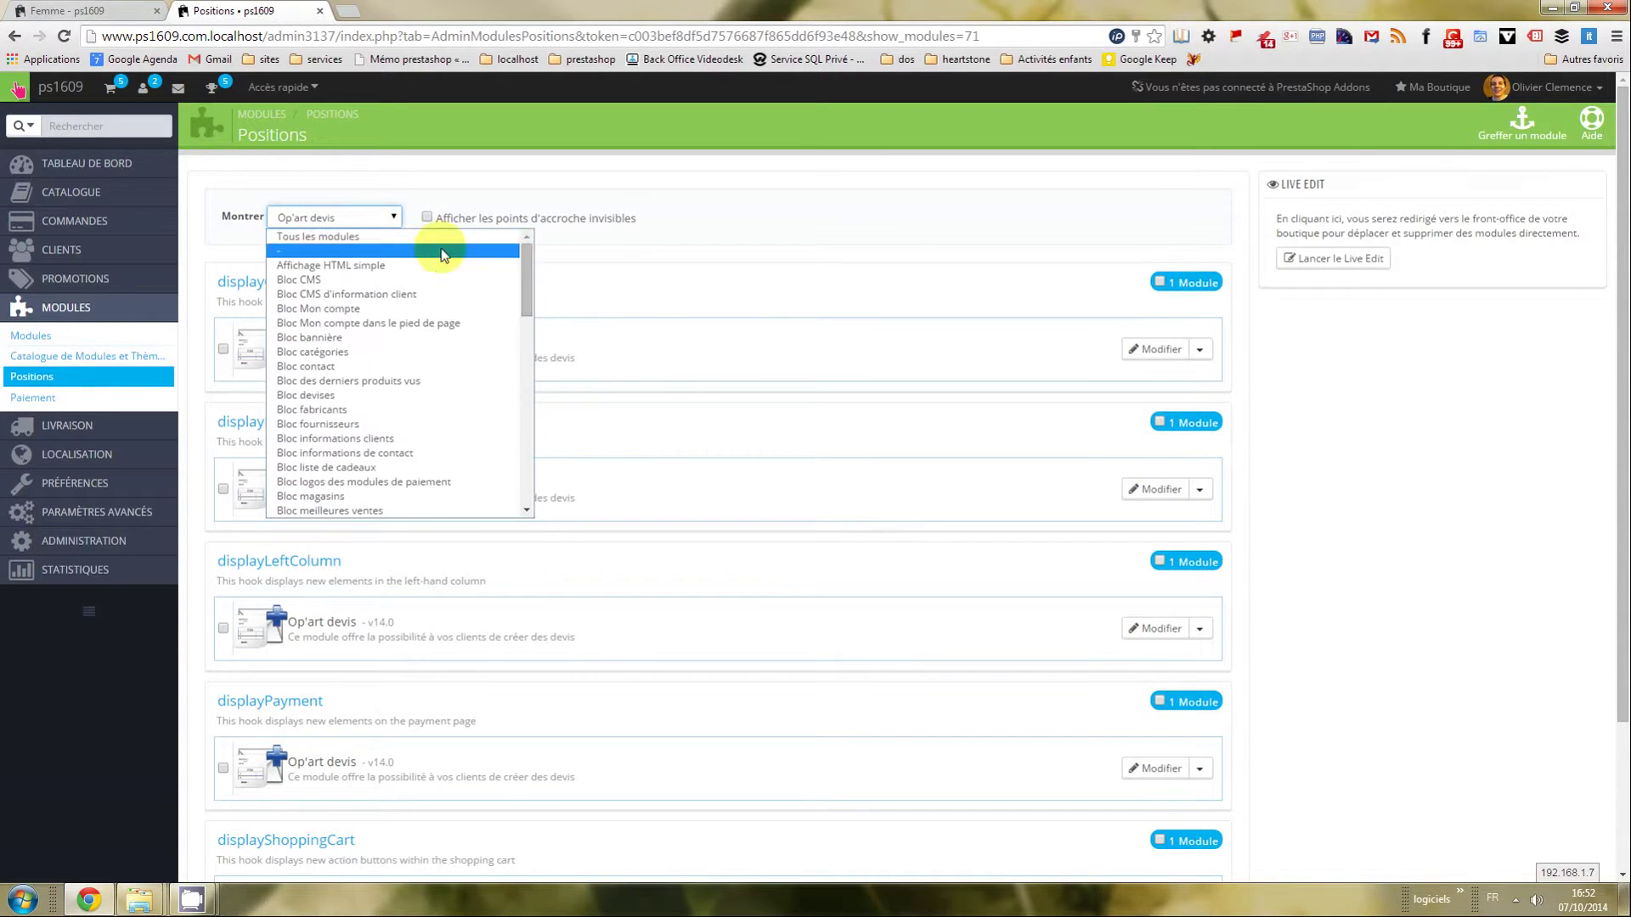
{"action": "left_click", "coordinate": [293, 237]}
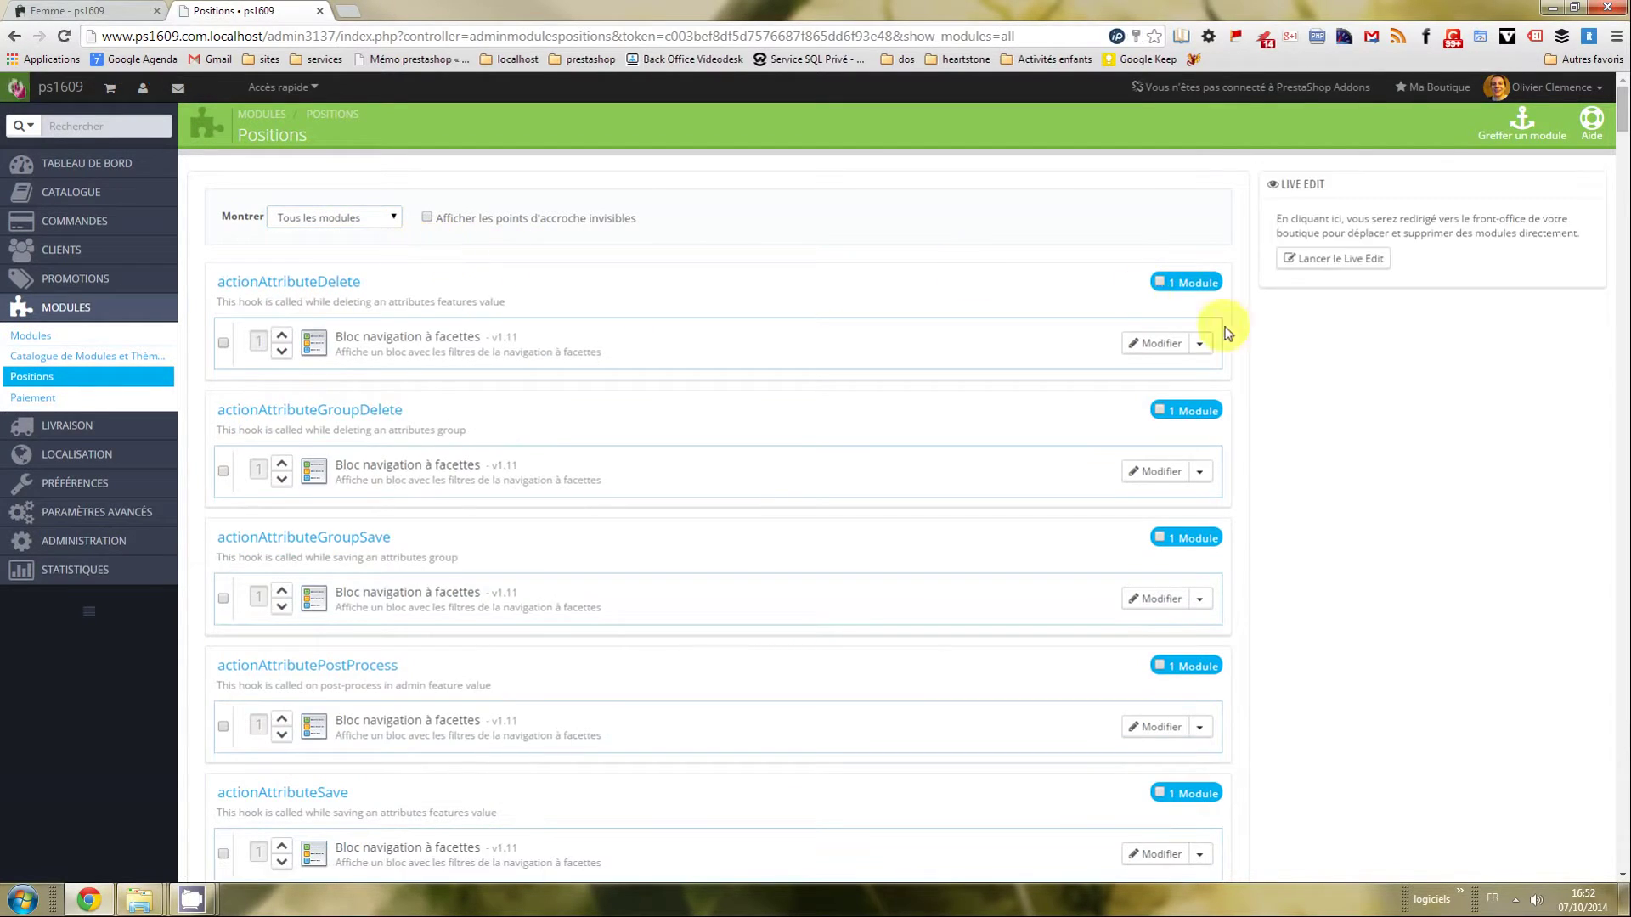
Search the page for "left" and locate the Op'art devis module under the displayLeftColumn hook.
{"action": "key", "text": "ctrl+f"}
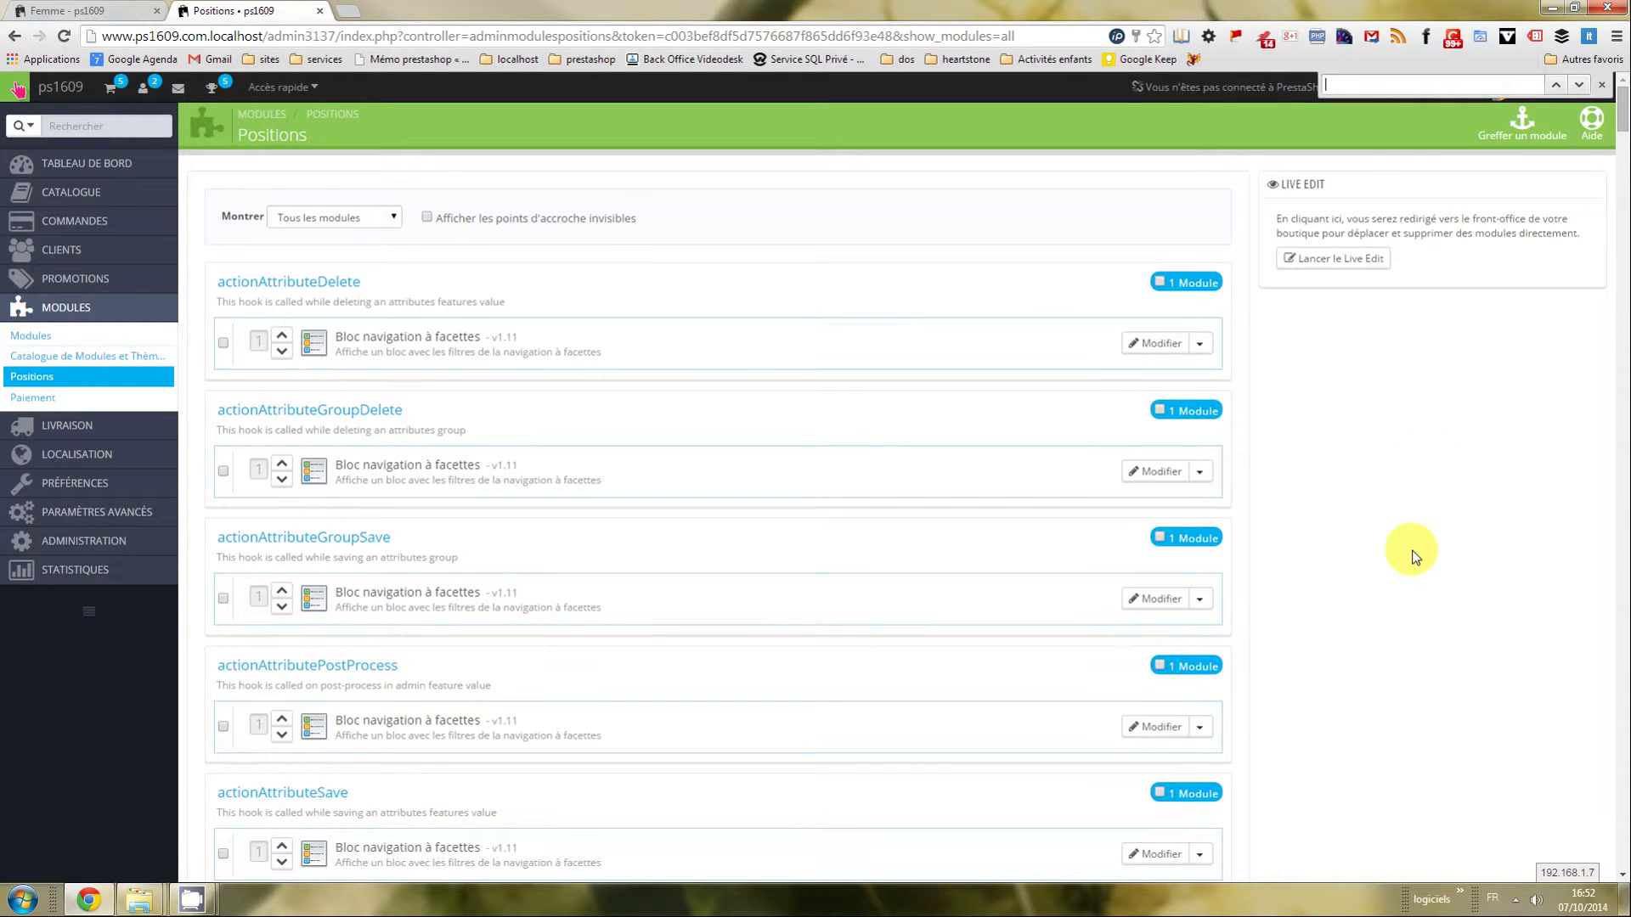
{"action": "type", "text": "left"}
{"action": "scroll", "coordinate": [1413, 556], "scroll_direction": "down", "scroll_amount": 1}
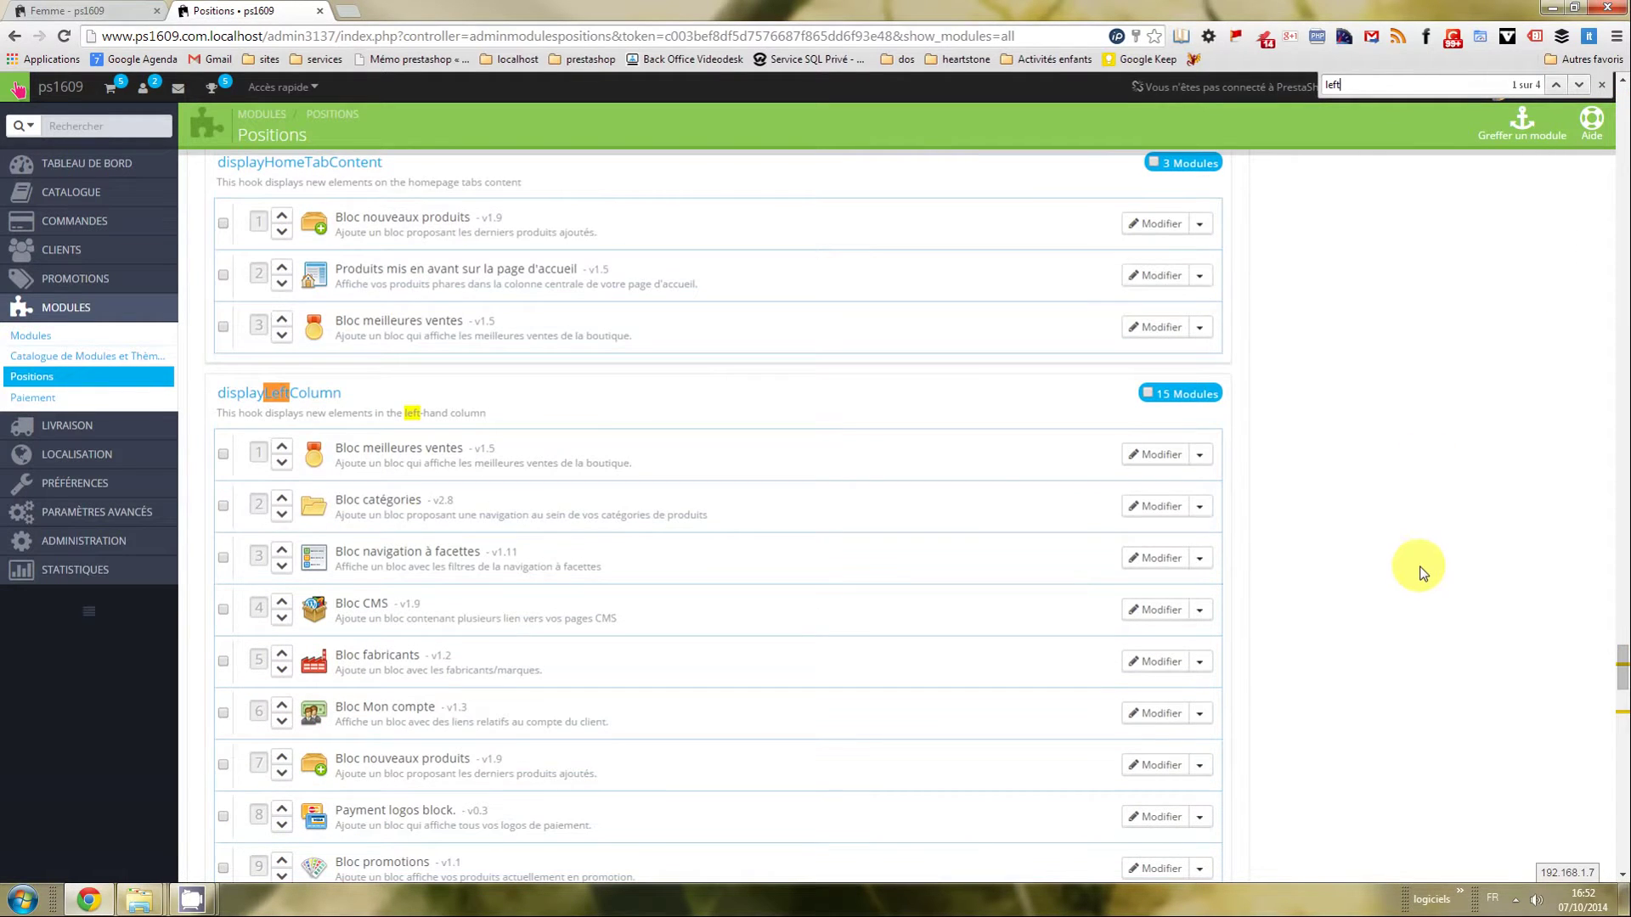
{"action": "scroll", "coordinate": [267, 748], "scroll_direction": "down", "scroll_amount": 5}
{"action": "scroll", "coordinate": [321, 770], "scroll_direction": "down", "scroll_amount": 2}
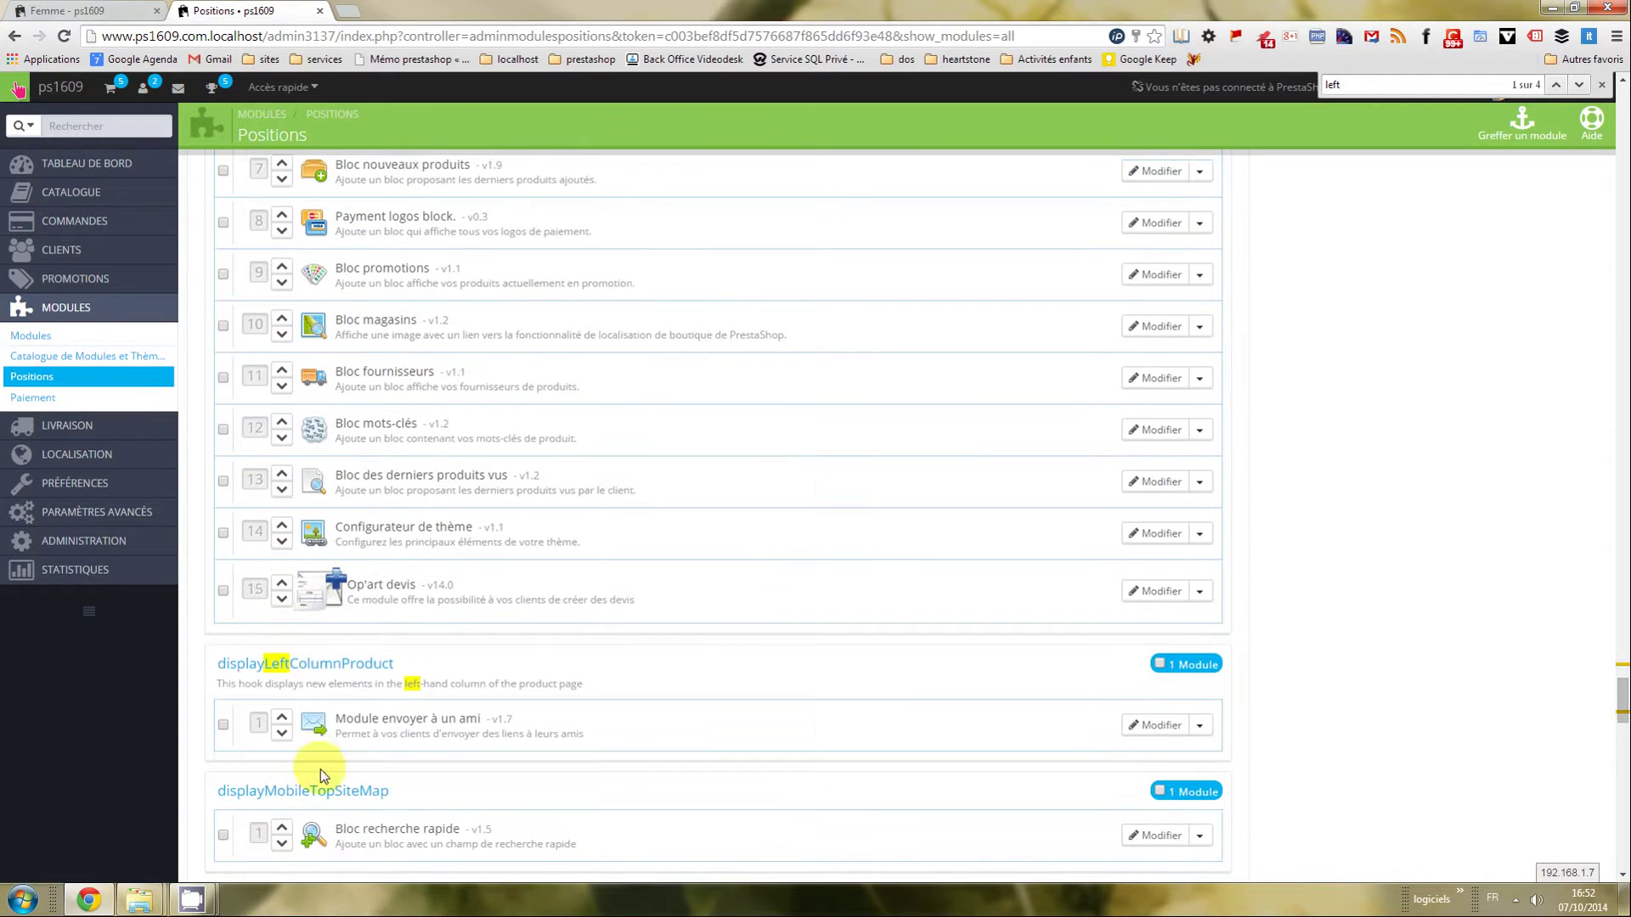
{"action": "scroll", "coordinate": [328, 603], "scroll_direction": "up", "scroll_amount": 1}
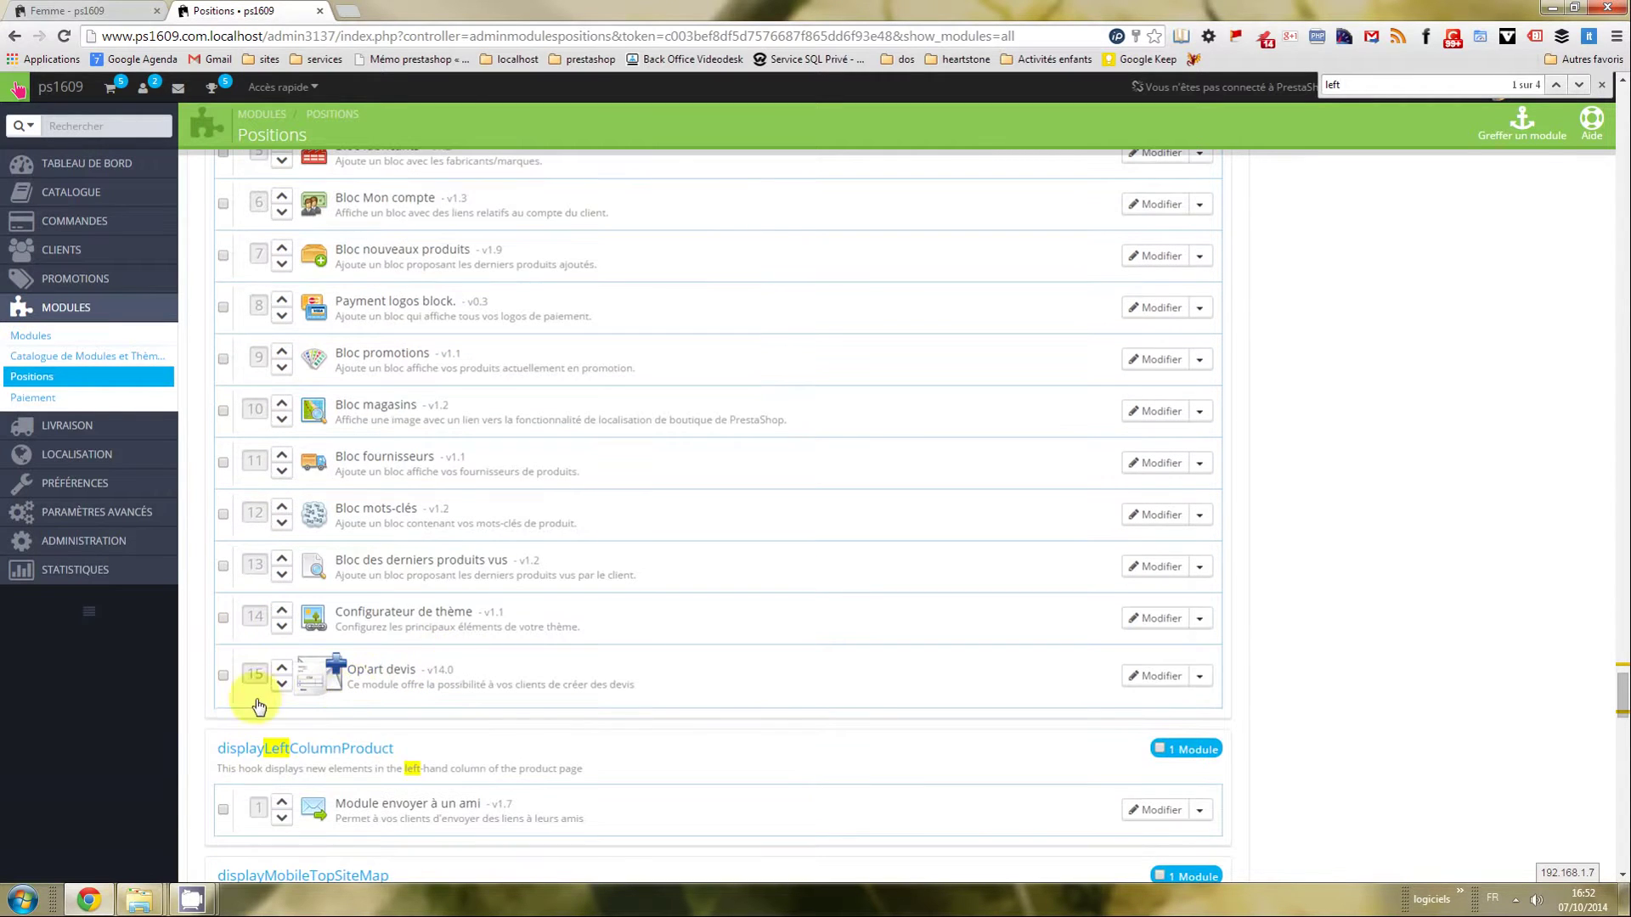
Move the Op'art devis module to the first position under the displayLeftColumn hook.
{"action": "left_click_drag", "start_coordinate": [255, 684], "coordinate": [257, 221]}
{"action": "scroll", "coordinate": [421, 442], "scroll_direction": "up", "scroll_amount": 1}
{"action": "scroll", "coordinate": [425, 425], "scroll_direction": "up", "scroll_amount": 4}
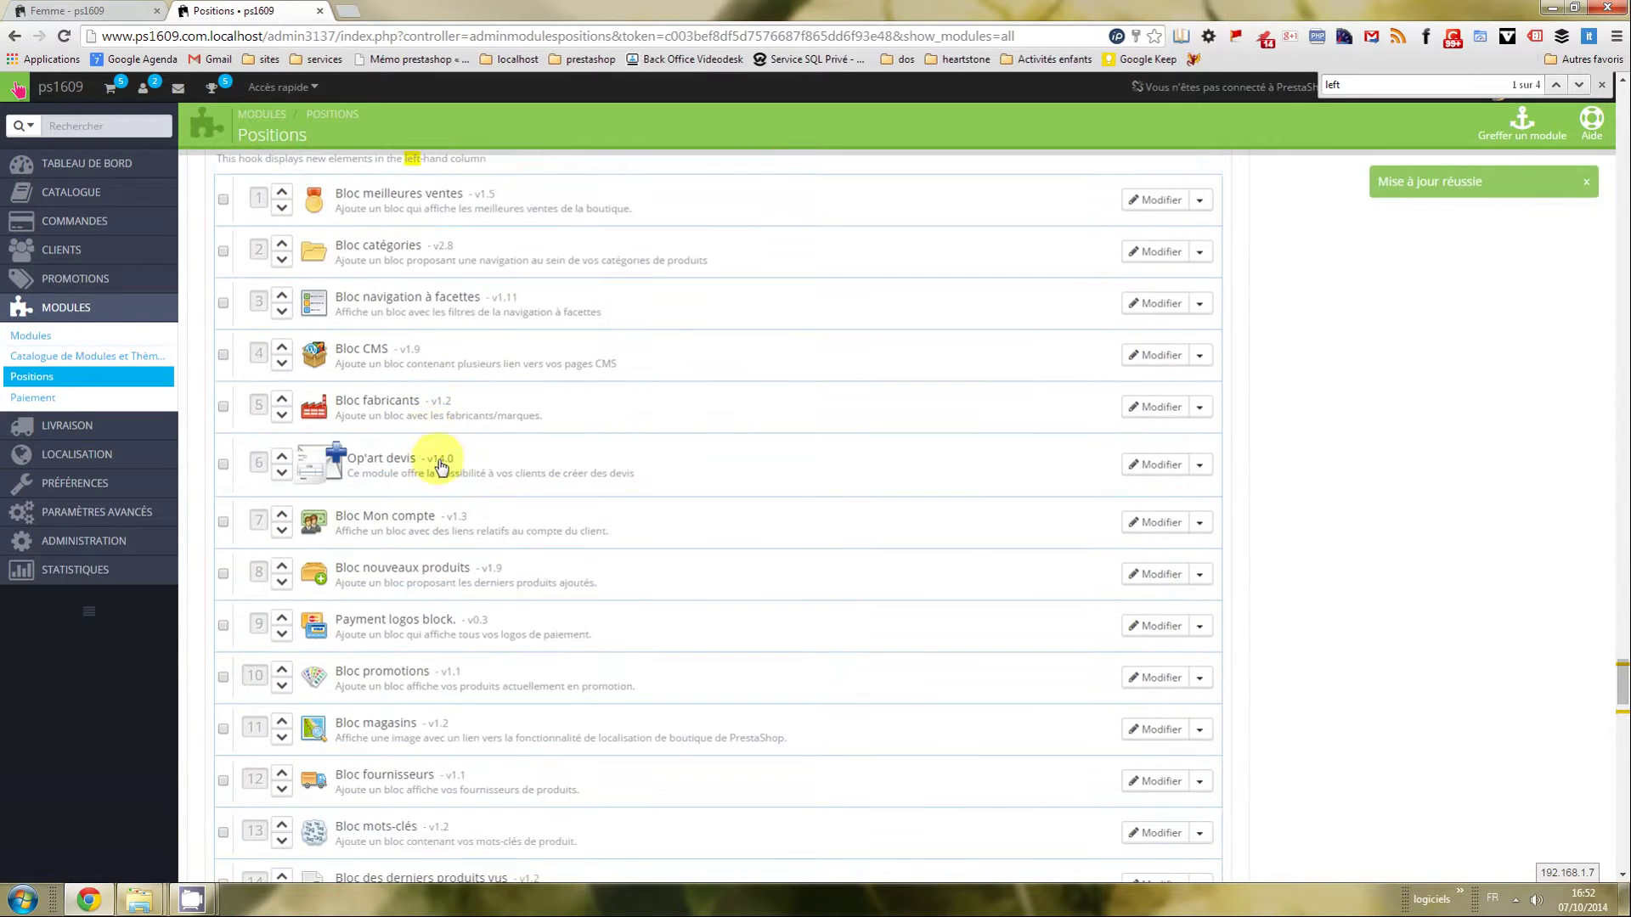
{"action": "left_click_drag", "start_coordinate": [247, 636], "coordinate": [511, 390]}
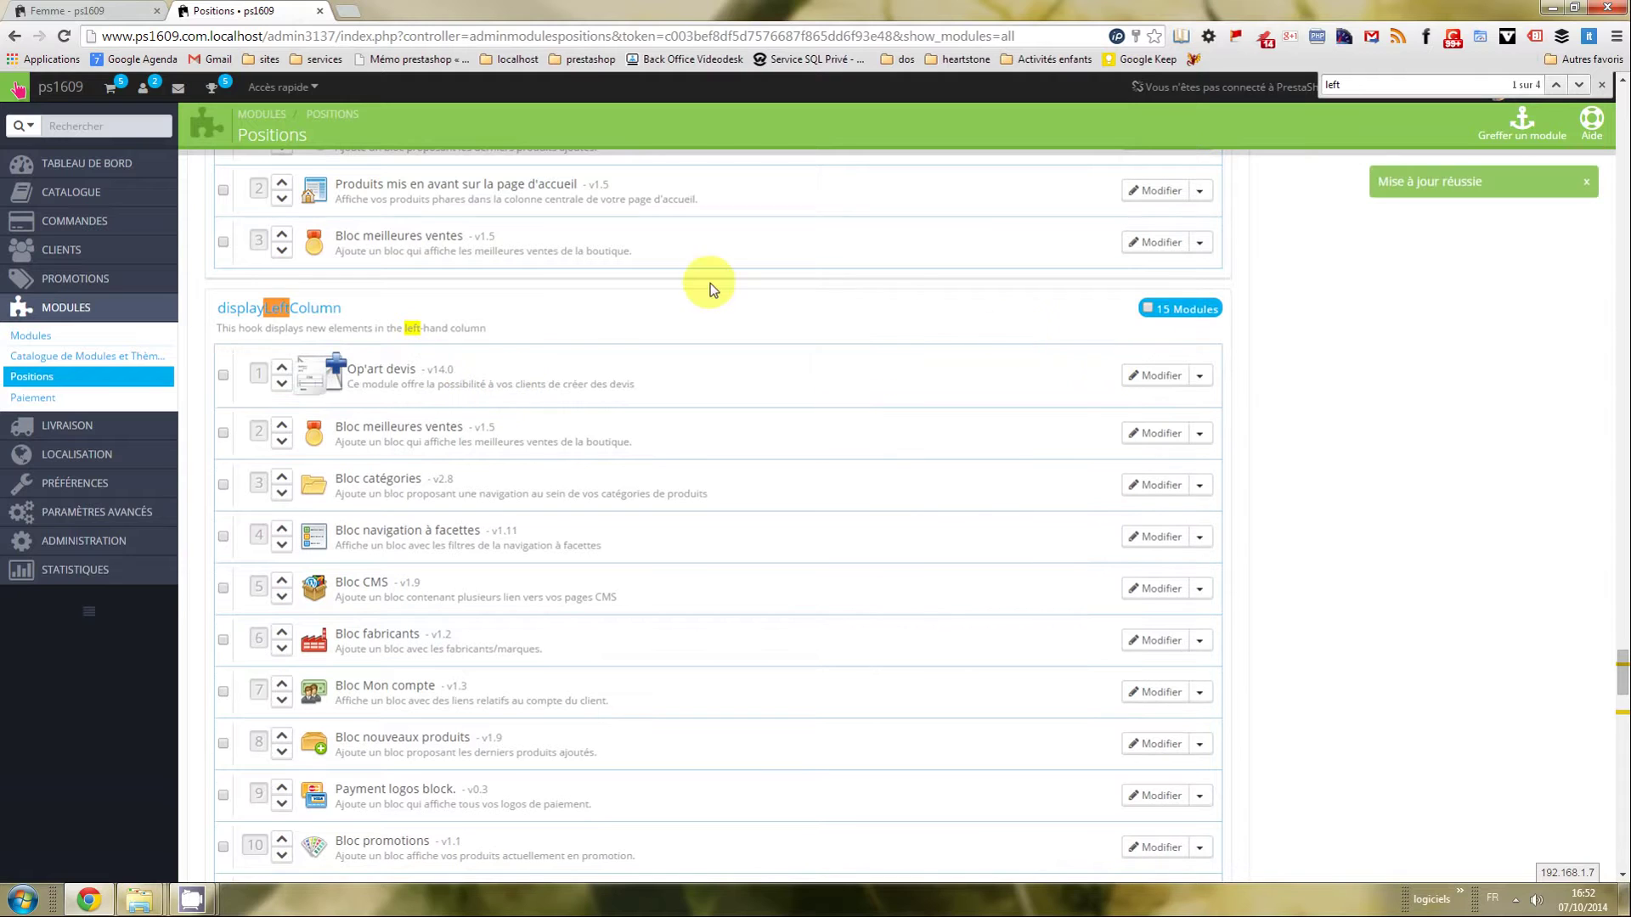
Switch to the storefront, reload the Femme category through the home page and check where the quote links sit in the side column.
{"action": "left_click", "coordinate": [89, 11]}
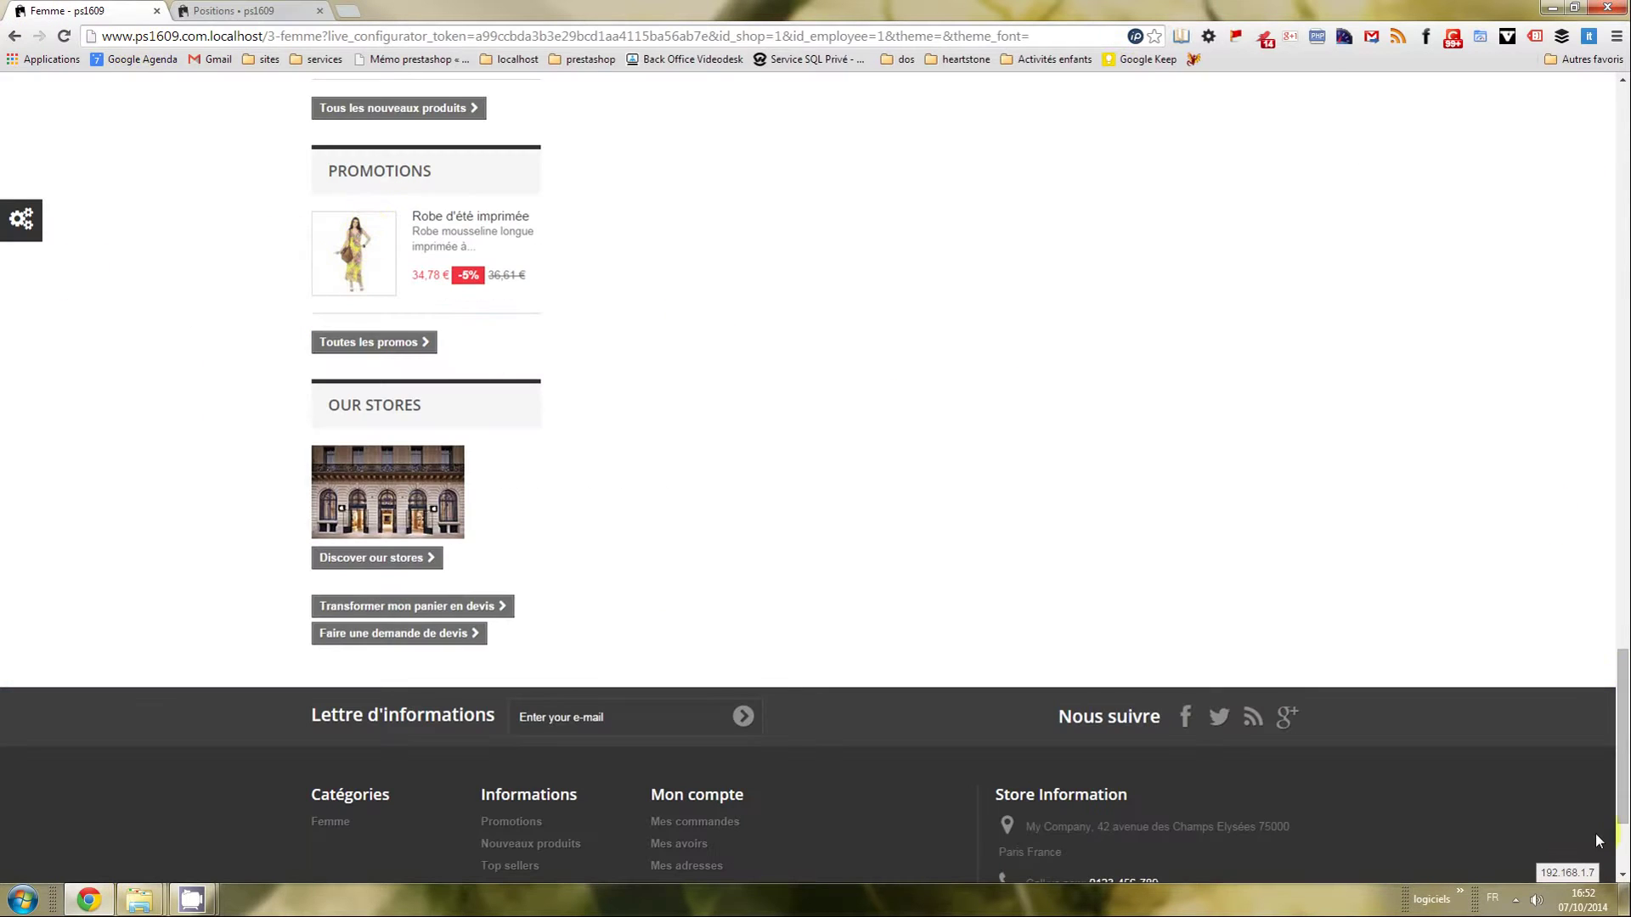
{"action": "left_click_drag", "start_coordinate": [1620, 816], "coordinate": [1620, 246]}
{"action": "left_click", "coordinate": [497, 204]}
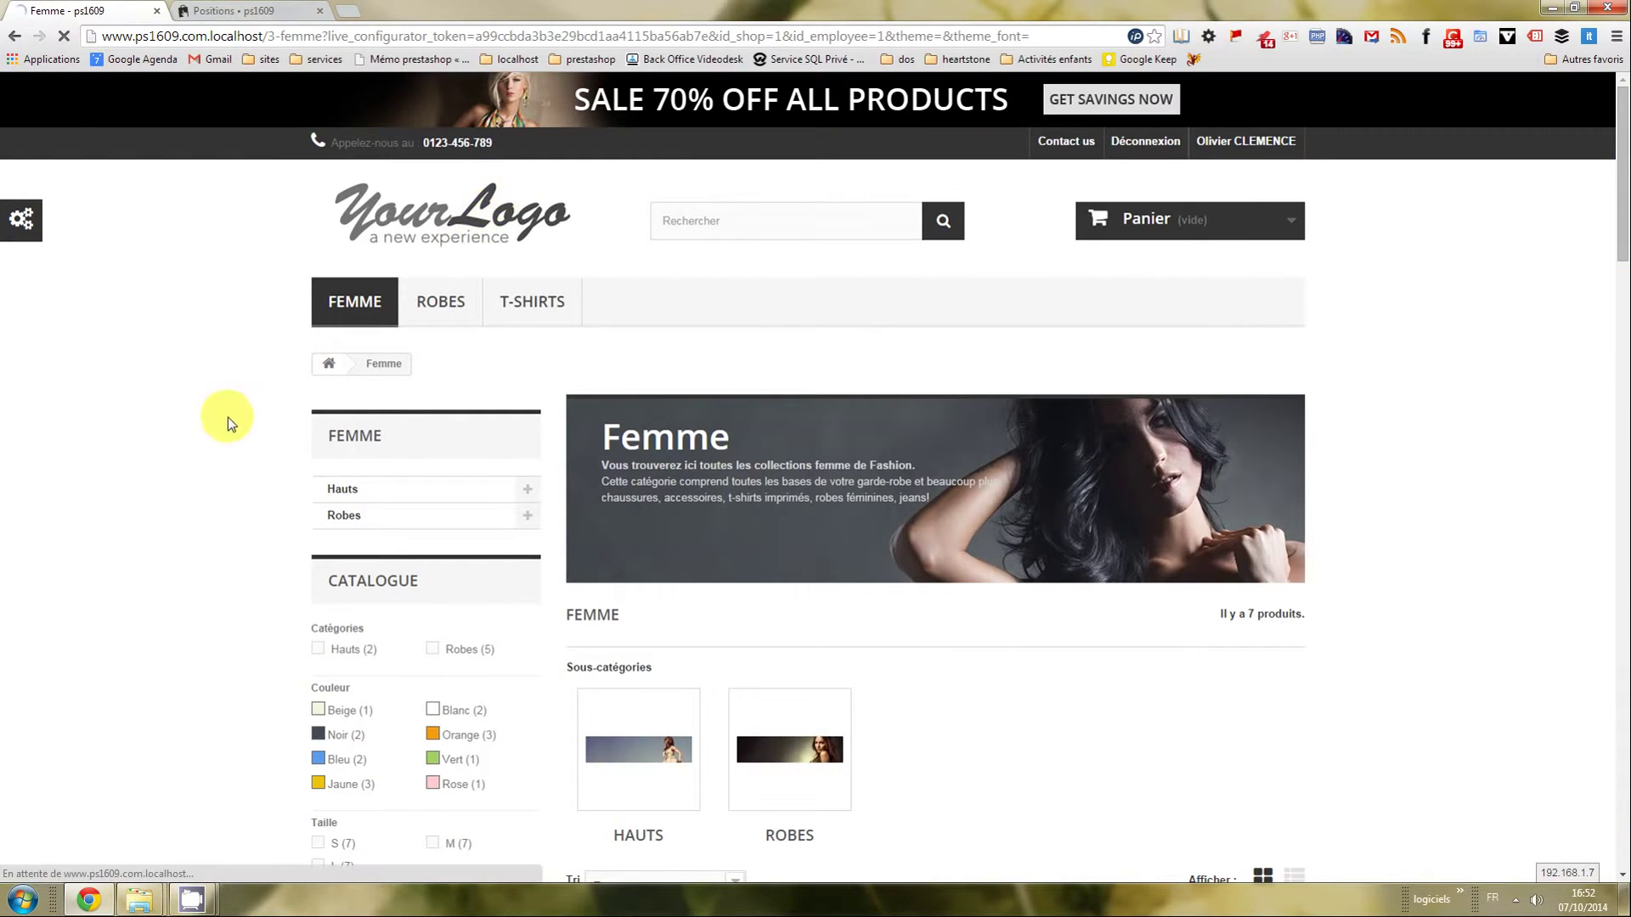
{"action": "scroll", "coordinate": [290, 441], "scroll_direction": "down", "scroll_amount": 2}
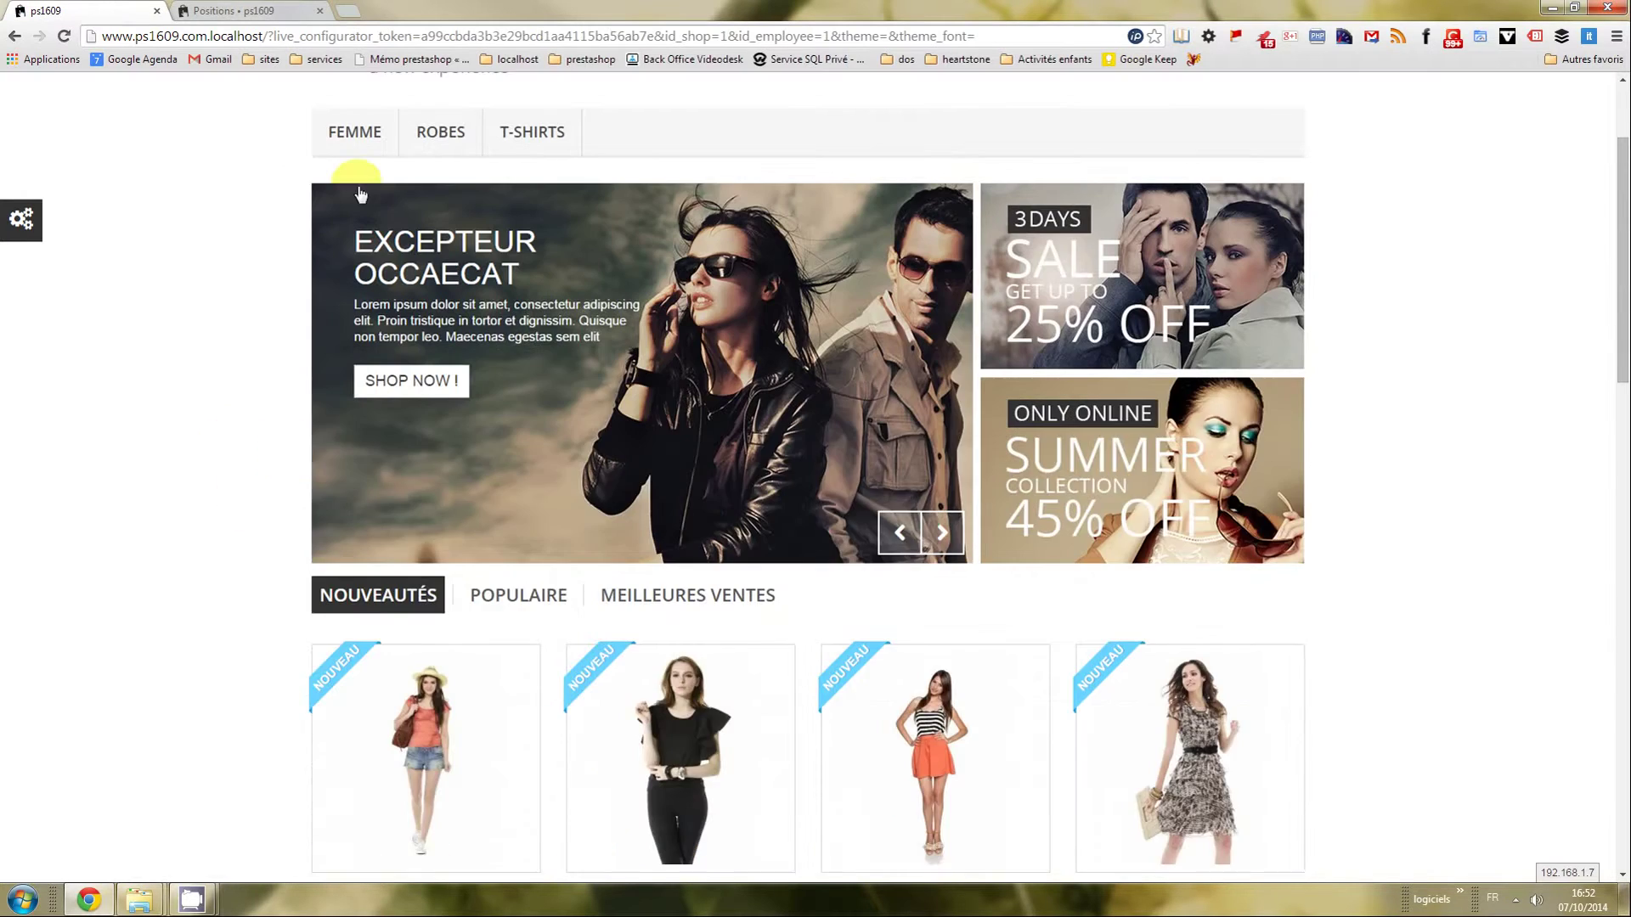
{"action": "scroll", "coordinate": [361, 200], "scroll_direction": "up", "scroll_amount": 1}
{"action": "left_click", "coordinate": [354, 217]}
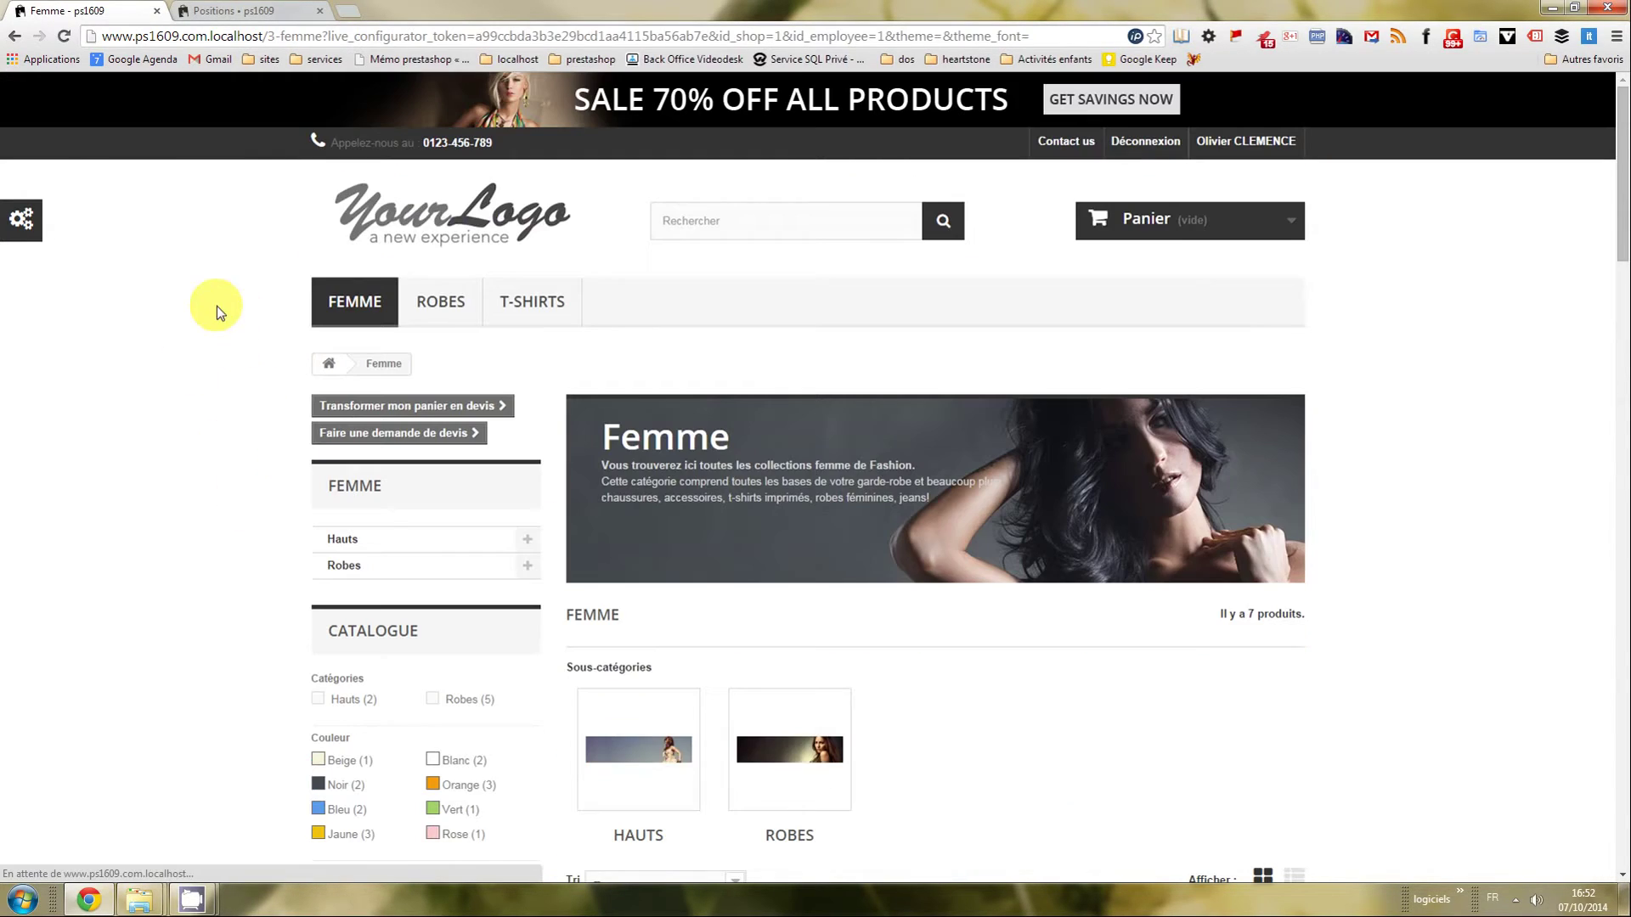
{"action": "scroll", "coordinate": [1378, 709], "scroll_direction": "down", "scroll_amount": 1}
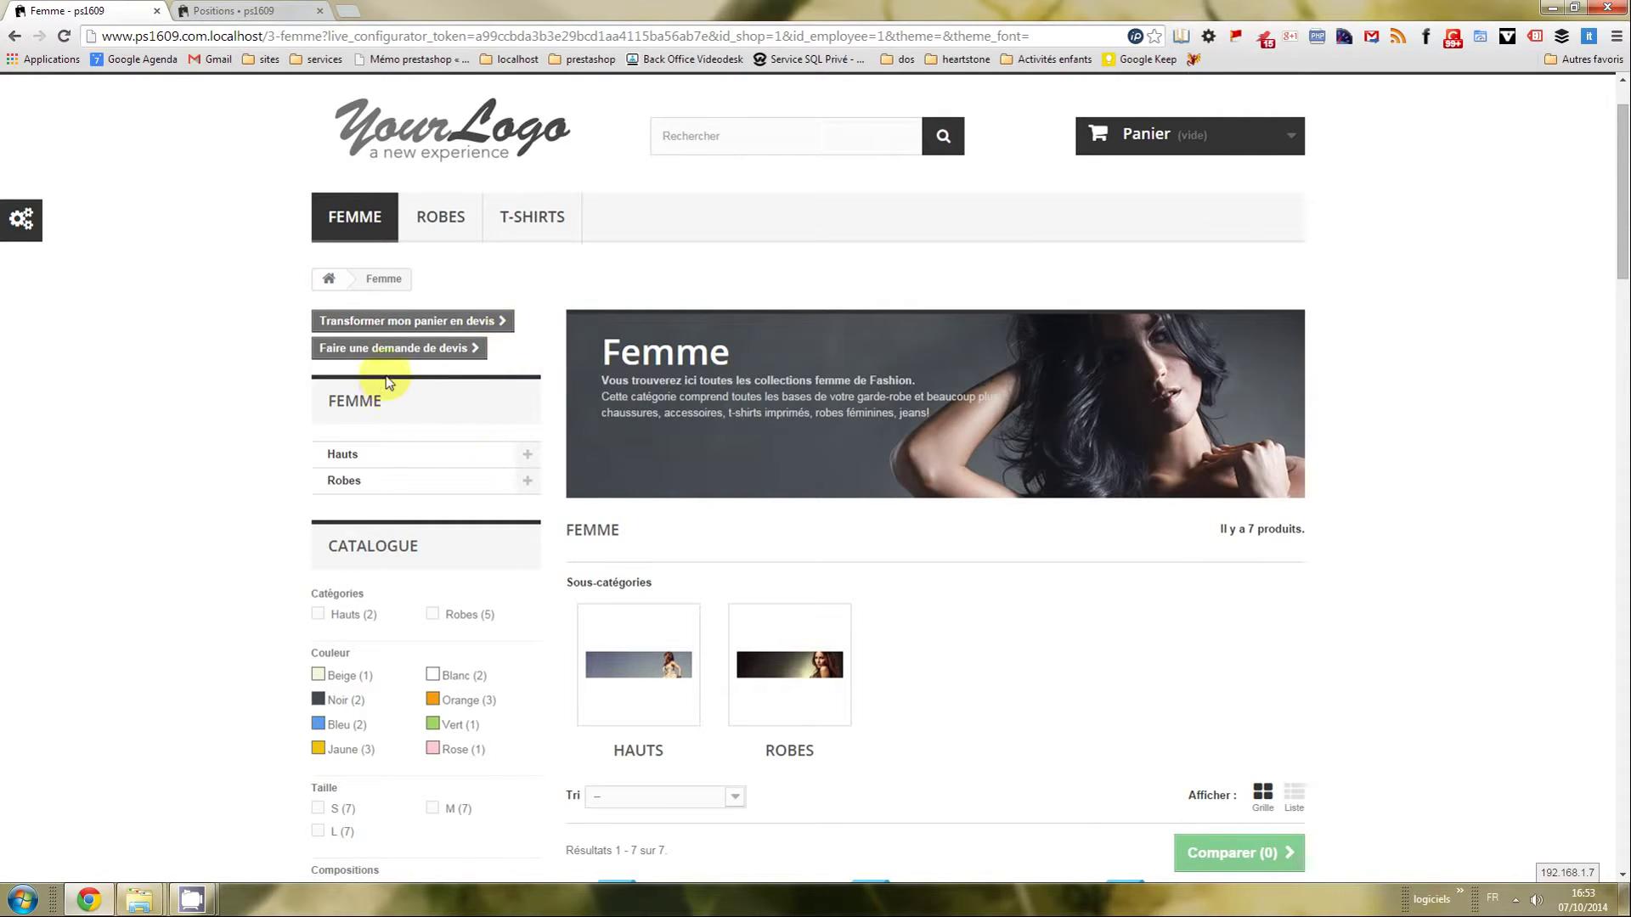
Open the quote request form, enter placeholder text as the request details and go back to the customer account without sending it.
{"action": "left_click", "coordinate": [396, 354]}
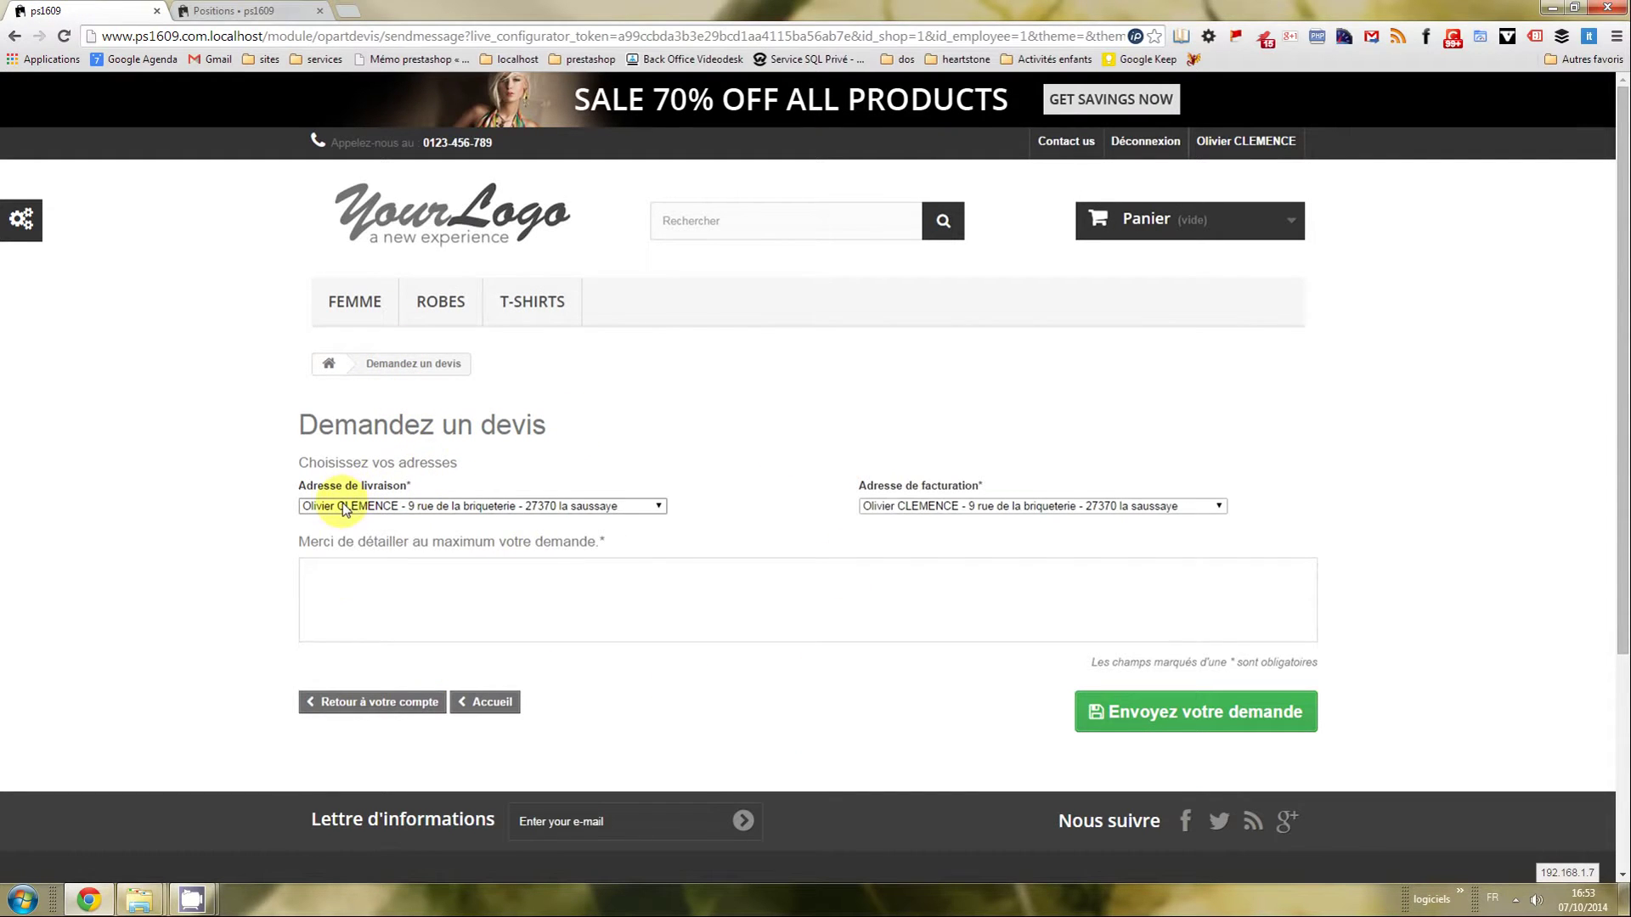
{"action": "left_click", "coordinate": [352, 610]}
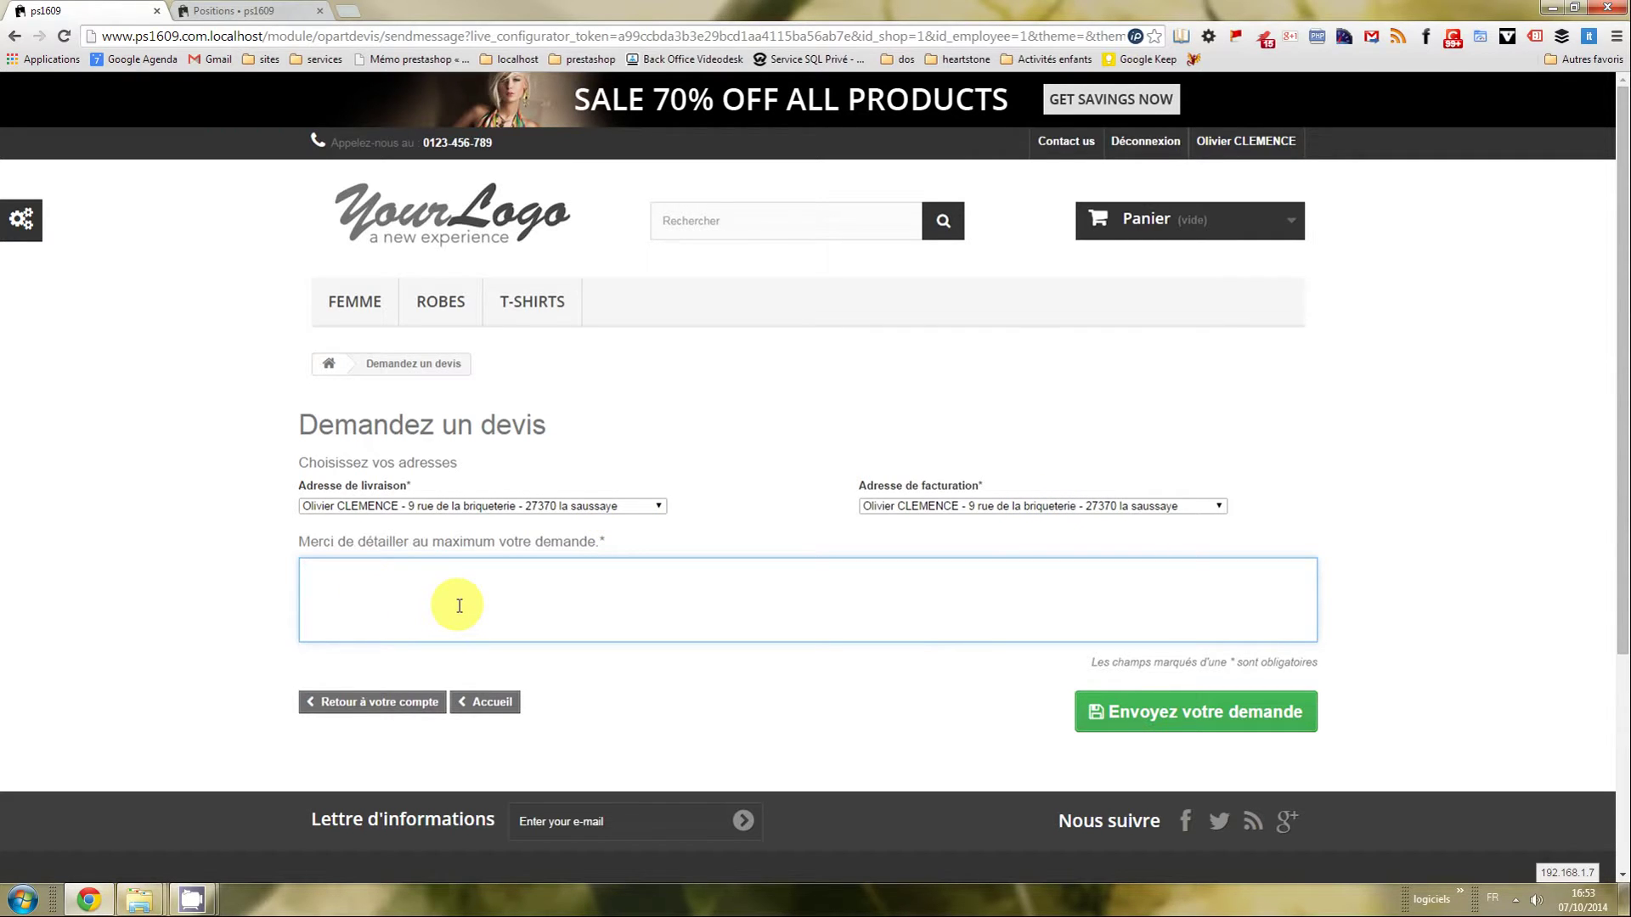
{"action": "type", "text": "olzerzr zerrerz"}
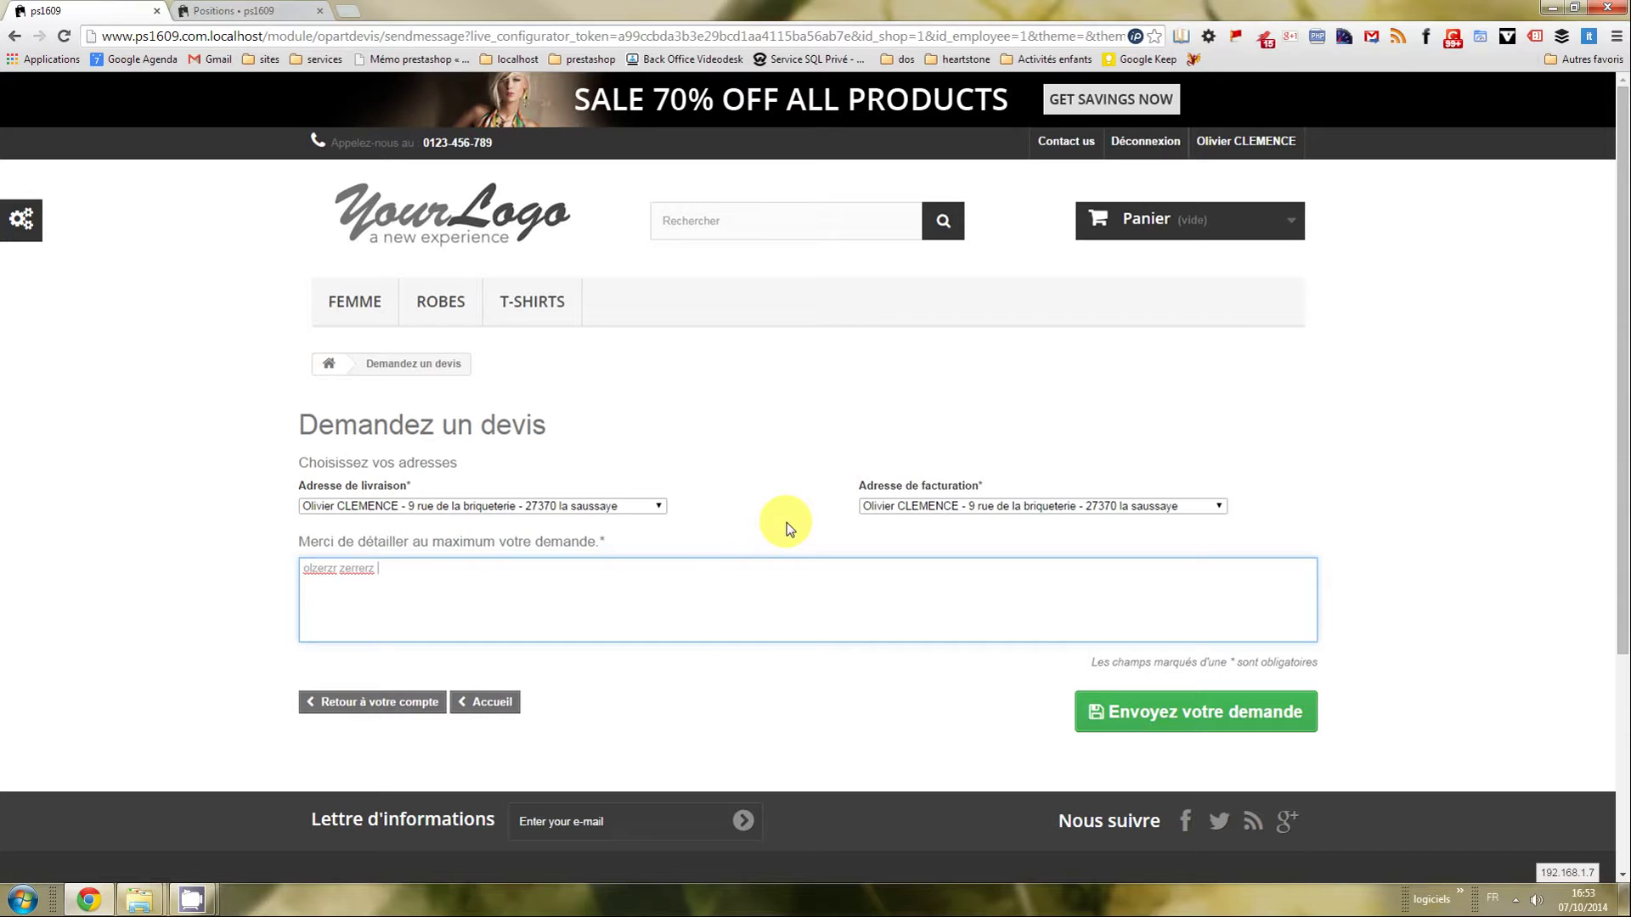
{"action": "left_click", "coordinate": [414, 703]}
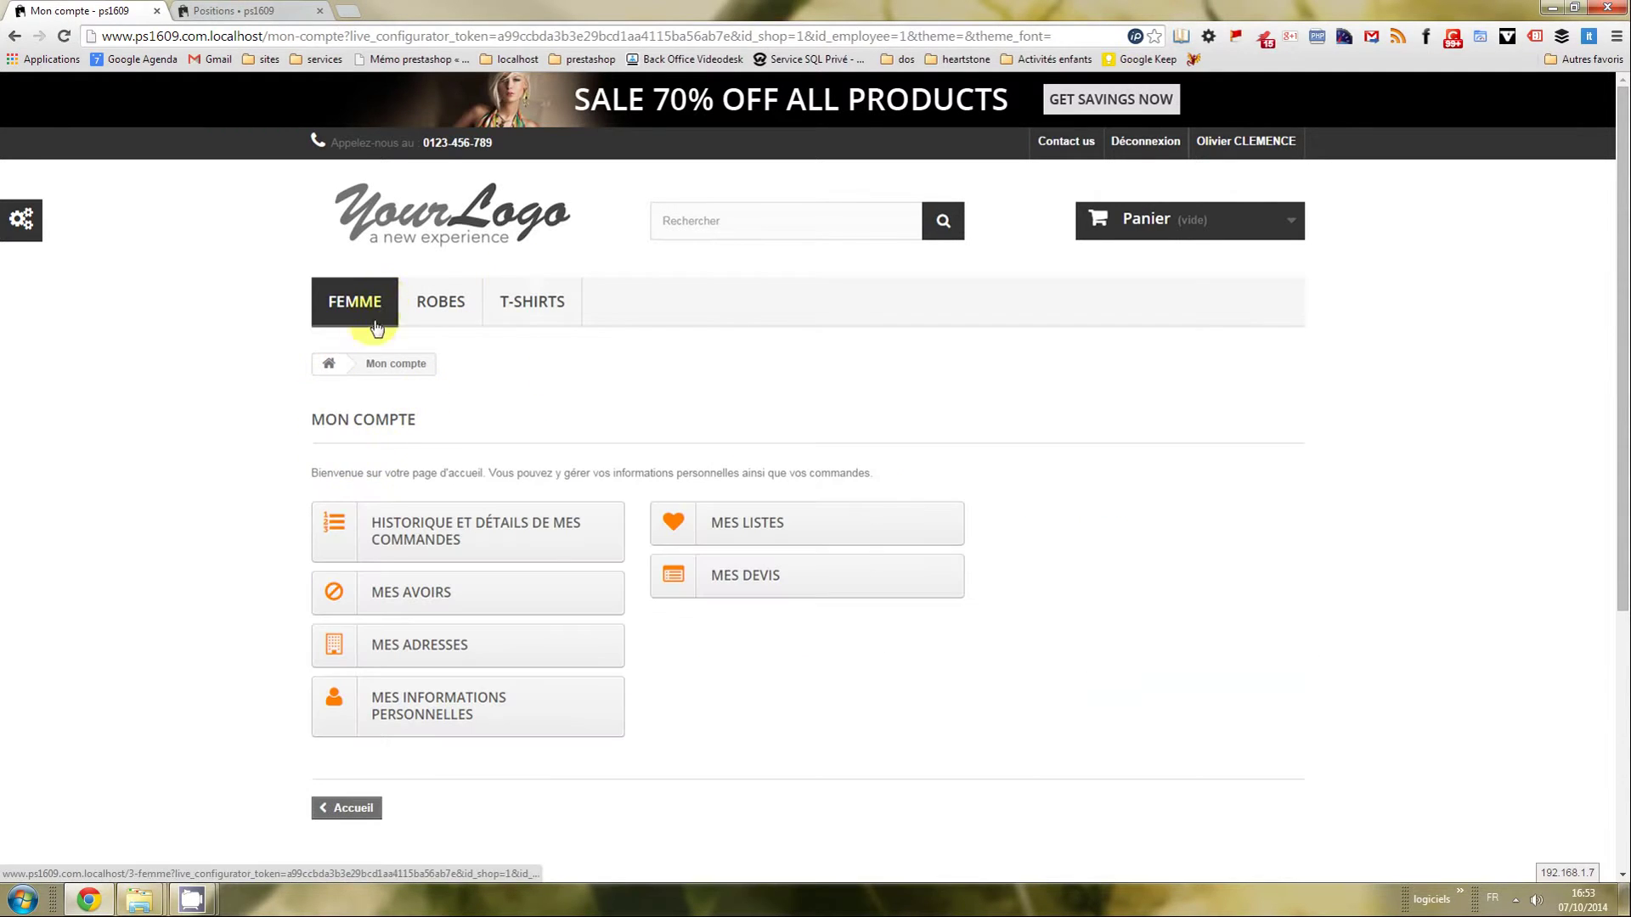
Open the Femme category and try to turn the empty cart into a quote.
{"action": "left_click", "coordinate": [447, 505]}
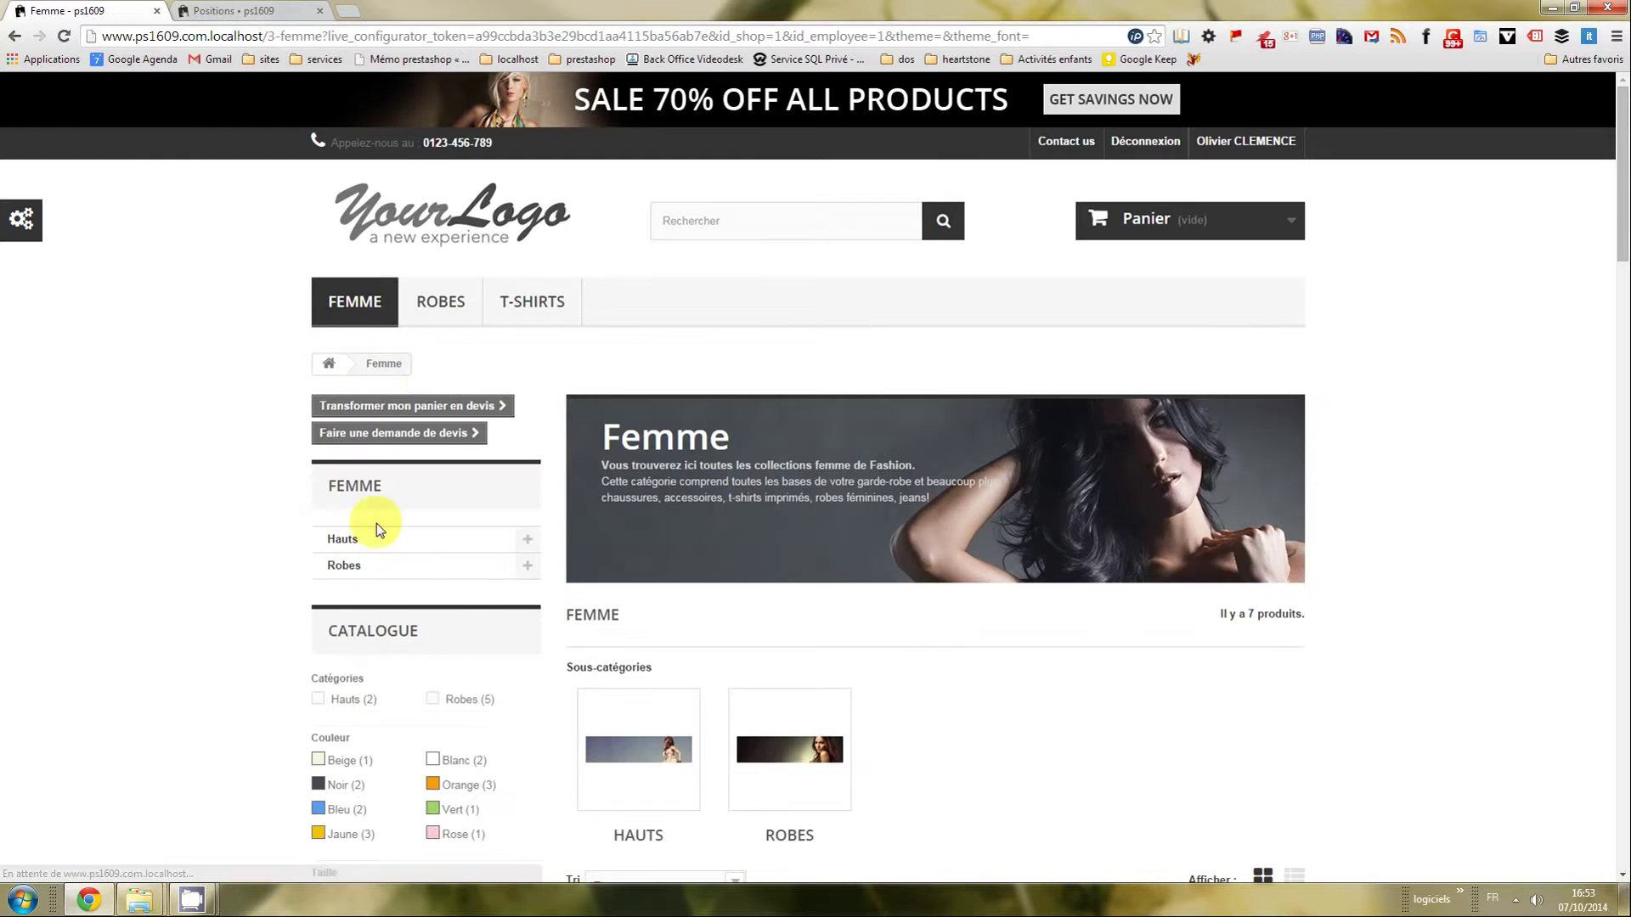
{"action": "scroll", "coordinate": [911, 594], "scroll_direction": "down", "scroll_amount": 2}
{"action": "scroll", "coordinate": [1215, 737], "scroll_direction": "up", "scroll_amount": 2}
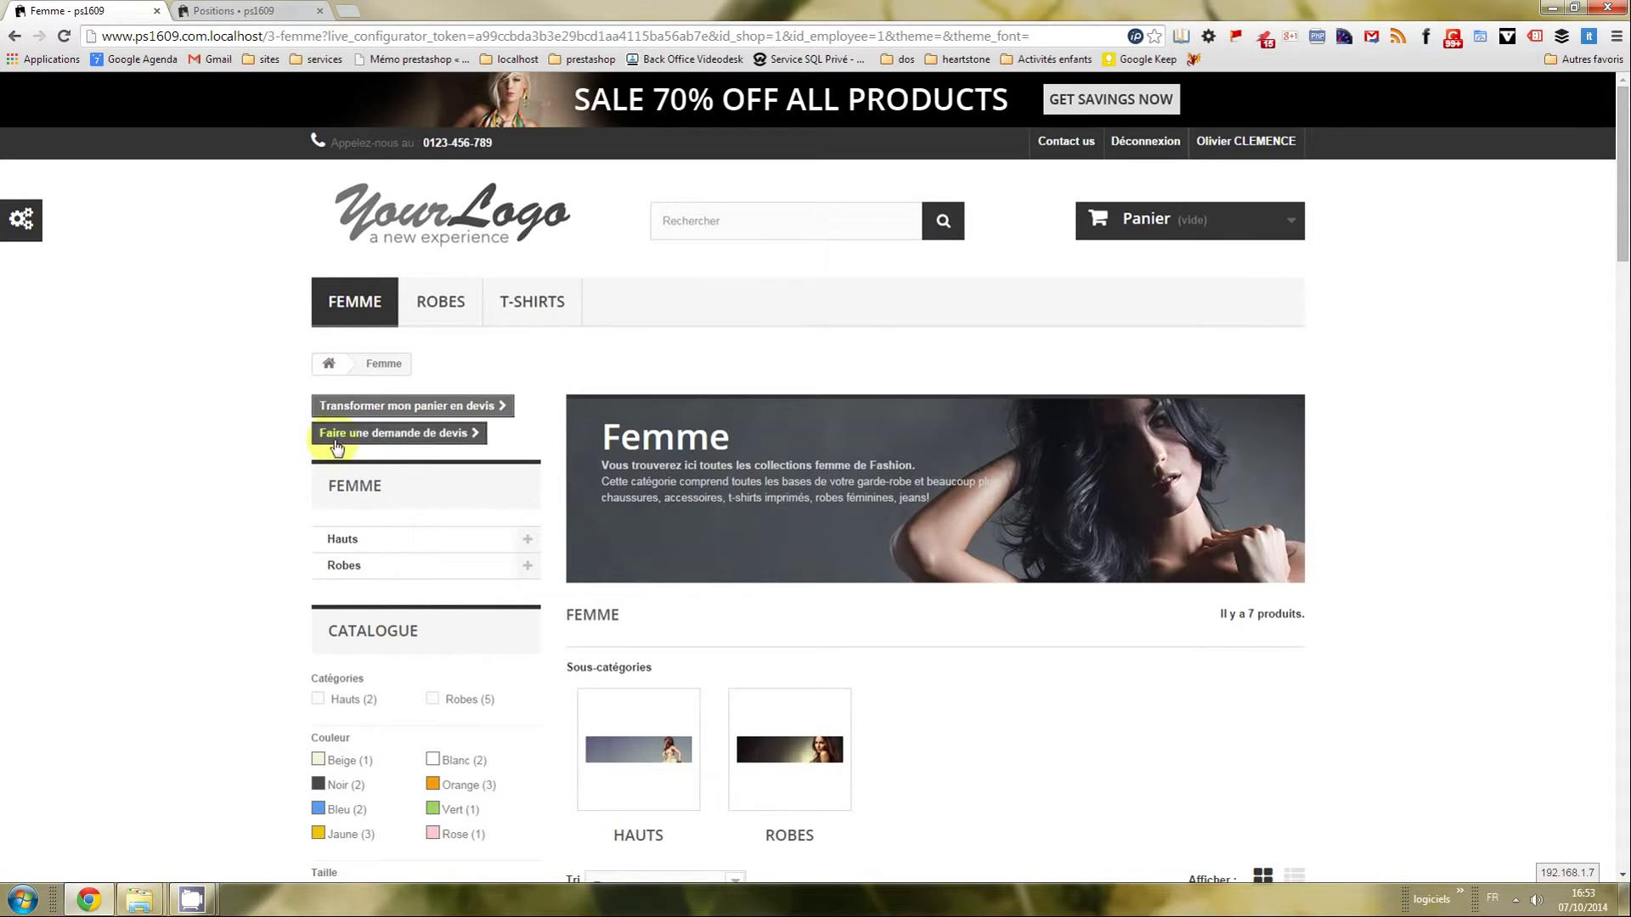
{"action": "left_click", "coordinate": [418, 408]}
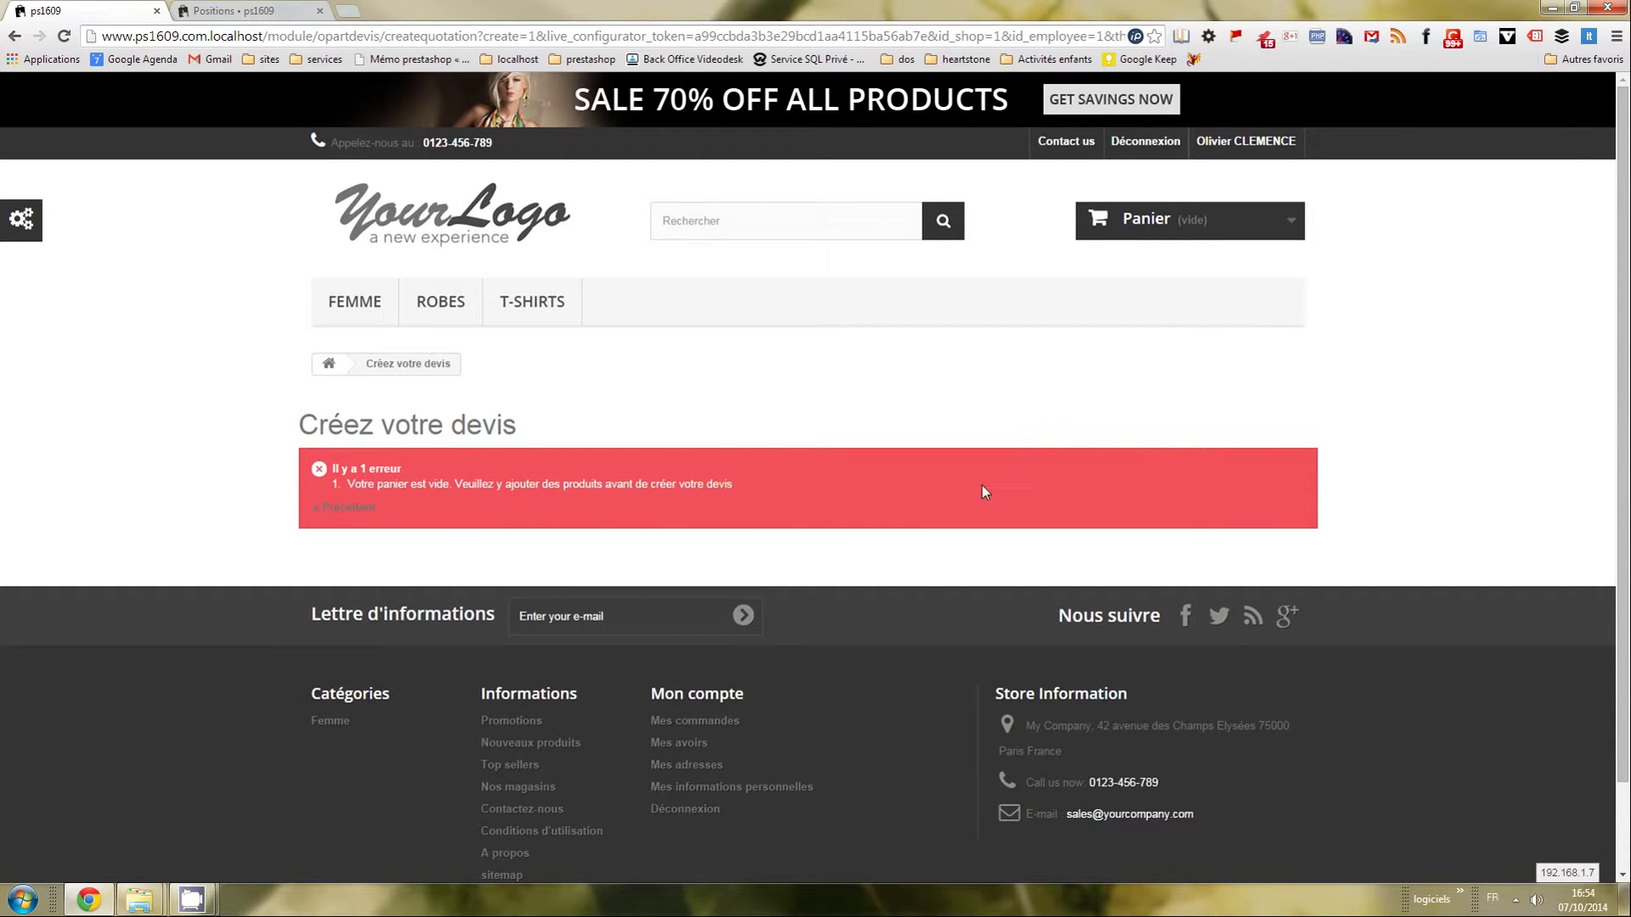
Go back to the Femme category, add "T-shirts à manches courtes délavés" to the cart and continue shopping.
{"action": "left_click", "coordinate": [387, 313]}
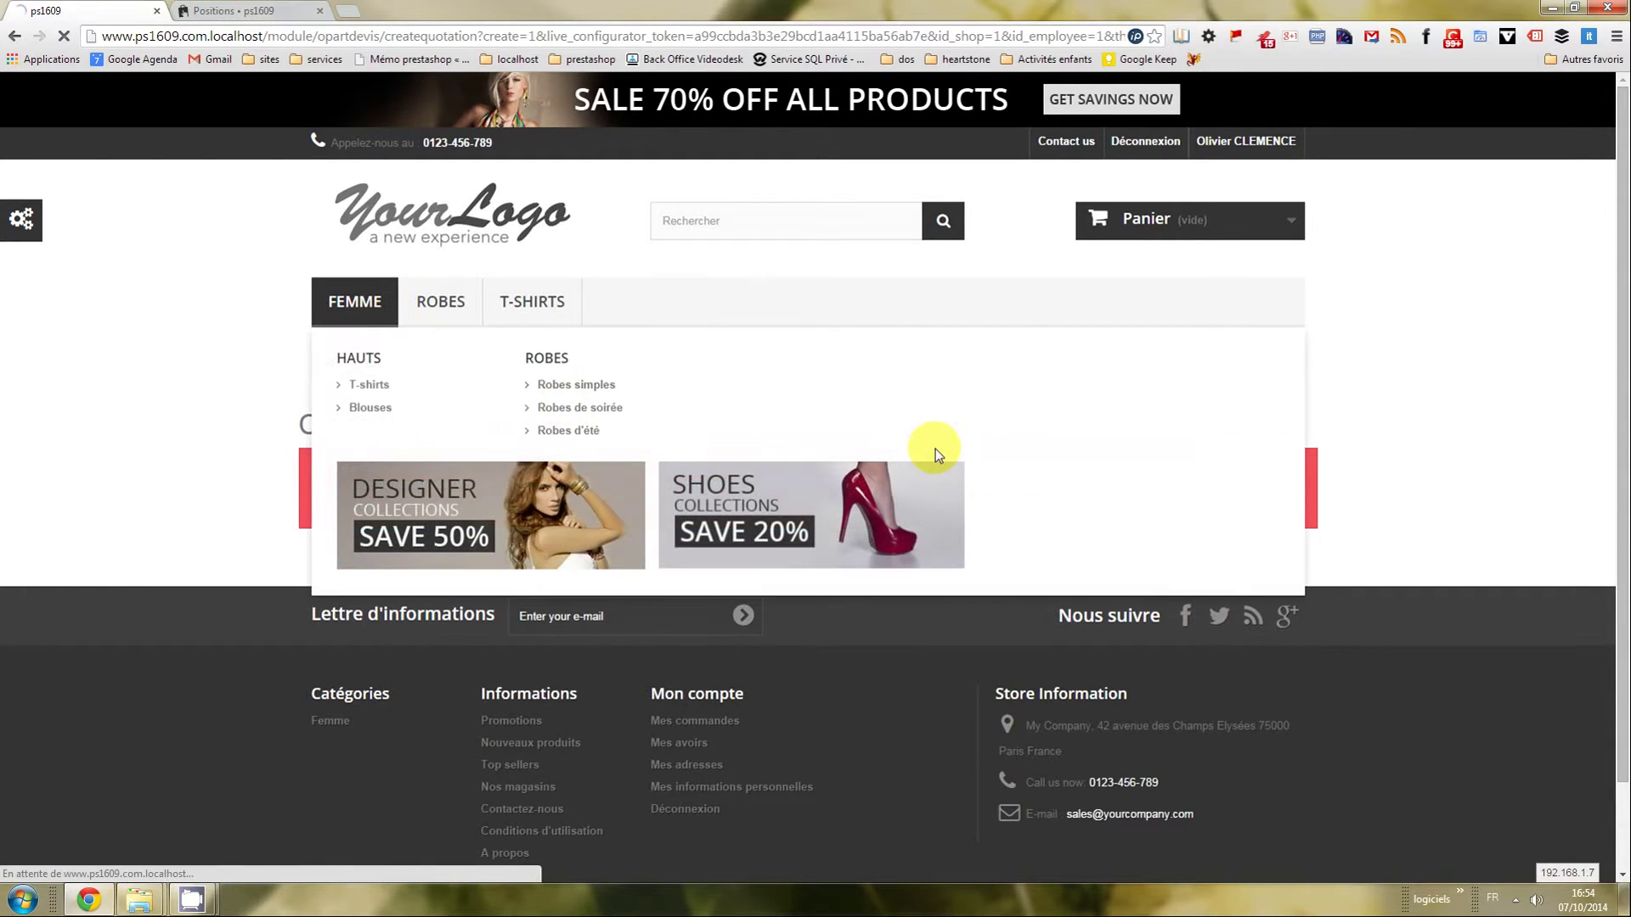
{"action": "scroll", "coordinate": [1408, 462], "scroll_direction": "down", "scroll_amount": 2}
{"action": "scroll", "coordinate": [790, 665], "scroll_direction": "up", "scroll_amount": 1}
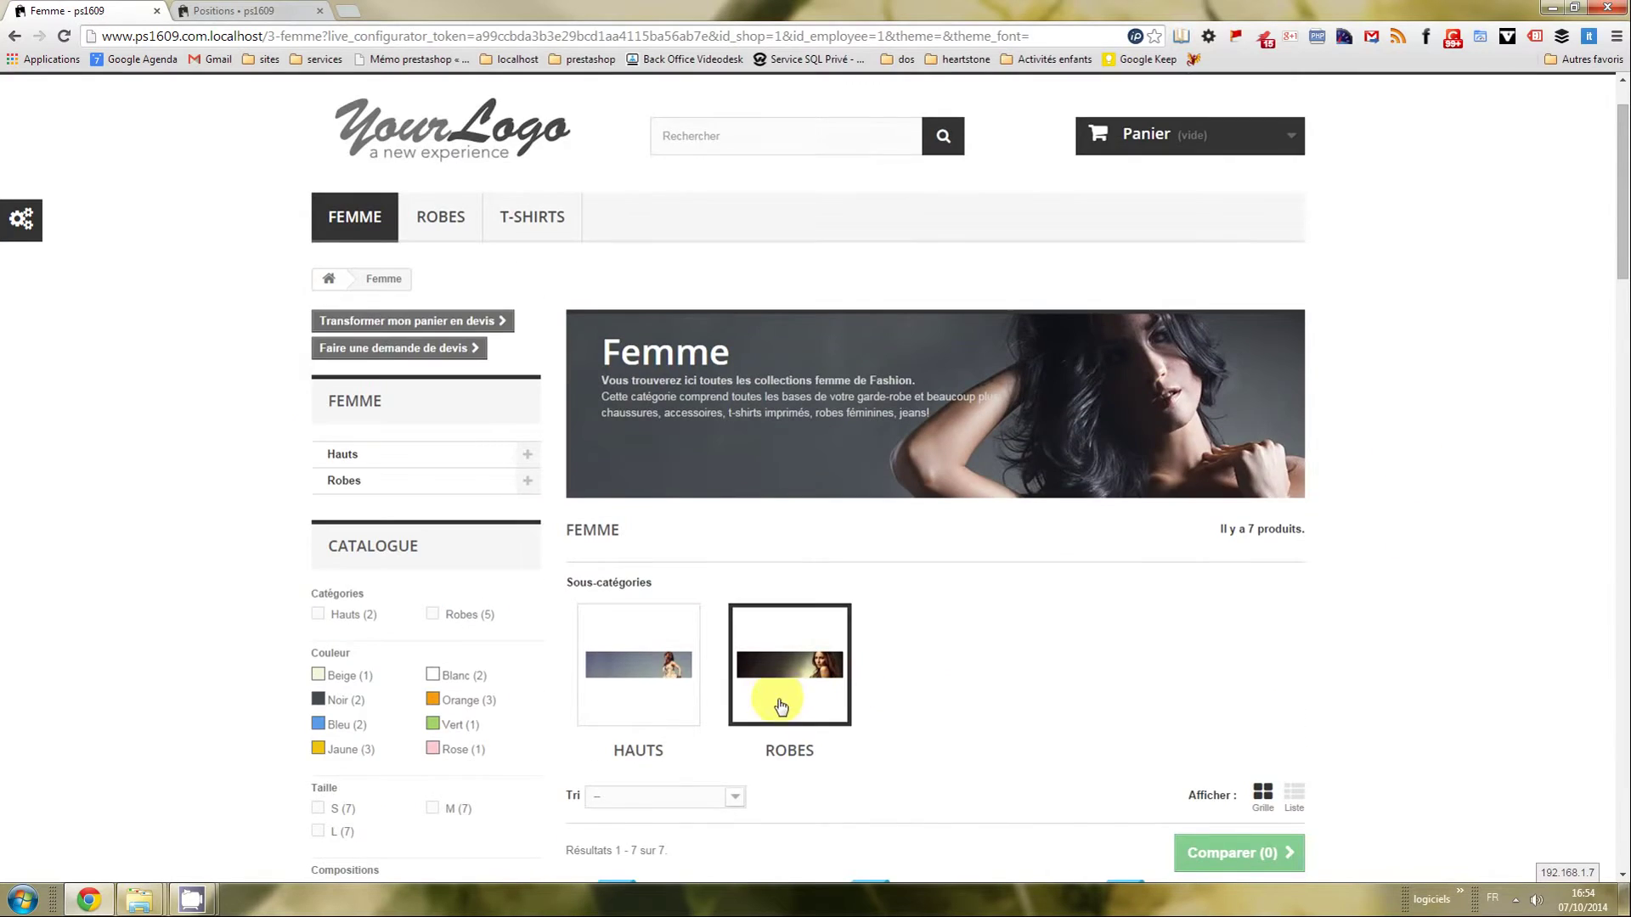
{"action": "scroll", "coordinate": [804, 688], "scroll_direction": "down", "scroll_amount": 4}
{"action": "scroll", "coordinate": [804, 688], "scroll_direction": "down", "scroll_amount": 2}
{"action": "left_click", "coordinate": [677, 774]}
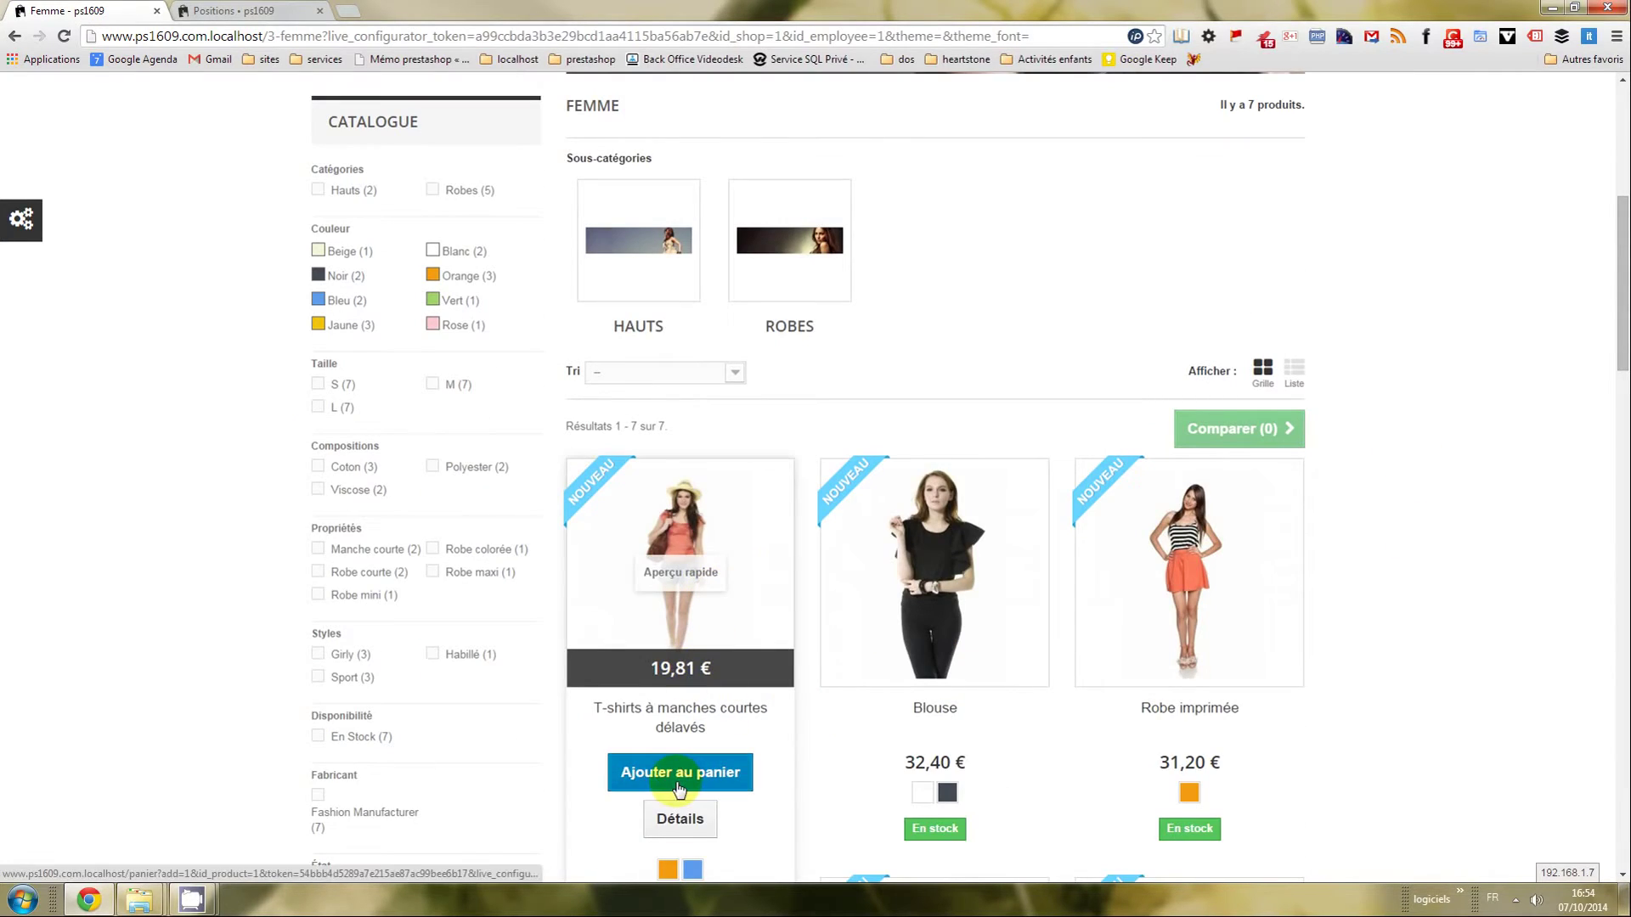
{"action": "scroll", "coordinate": [1214, 499], "scroll_direction": "down", "scroll_amount": 1}
{"action": "left_click", "coordinate": [1038, 356]}
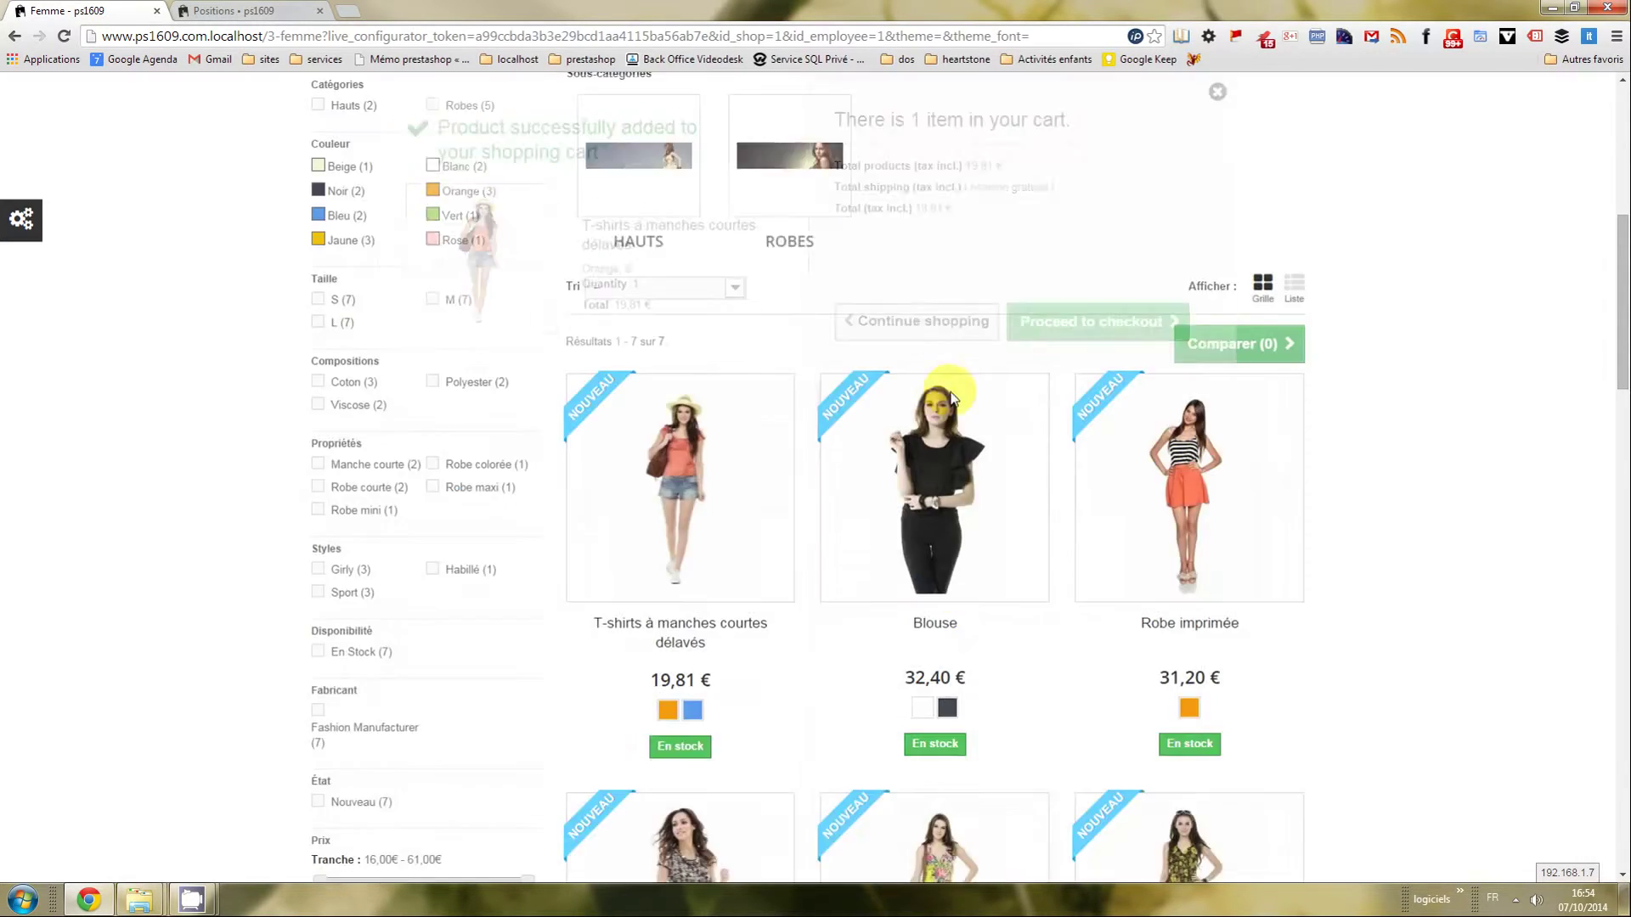
Add the 31,20 € "Robe imprimée" and the 36,60 € "Robe d'été imprimée" to the cart, continuing shopping after each.
{"action": "scroll", "coordinate": [1376, 626], "scroll_direction": "down", "scroll_amount": 1}
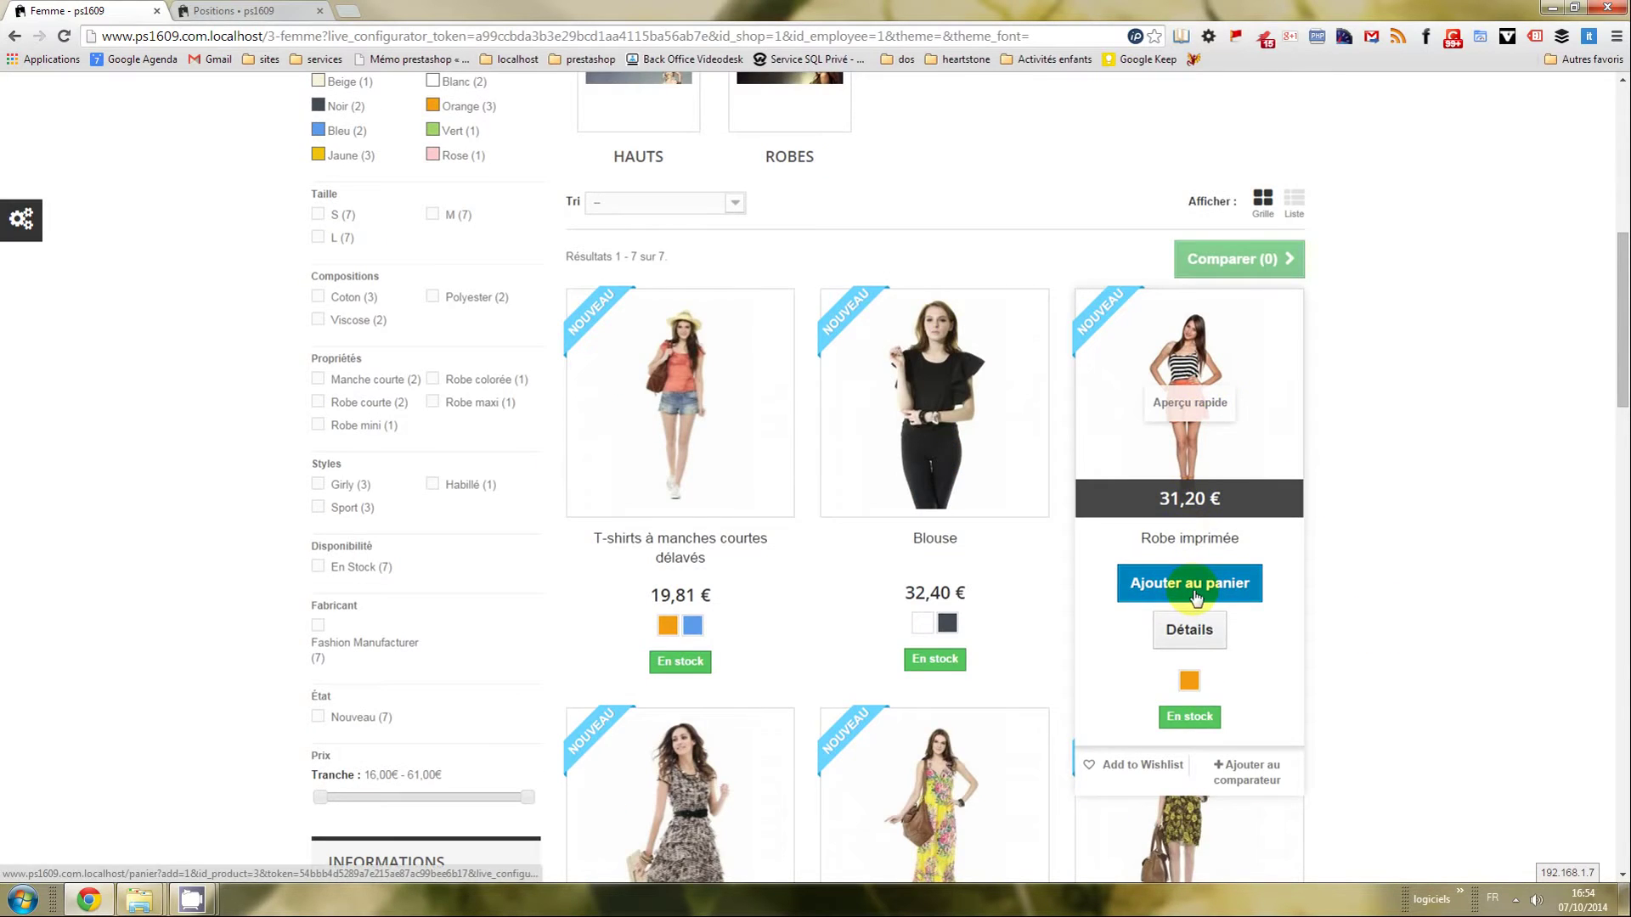
{"action": "left_click", "coordinate": [1196, 597]}
{"action": "left_click", "coordinate": [846, 406]}
{"action": "scroll", "coordinate": [1205, 732], "scroll_direction": "down", "scroll_amount": 2}
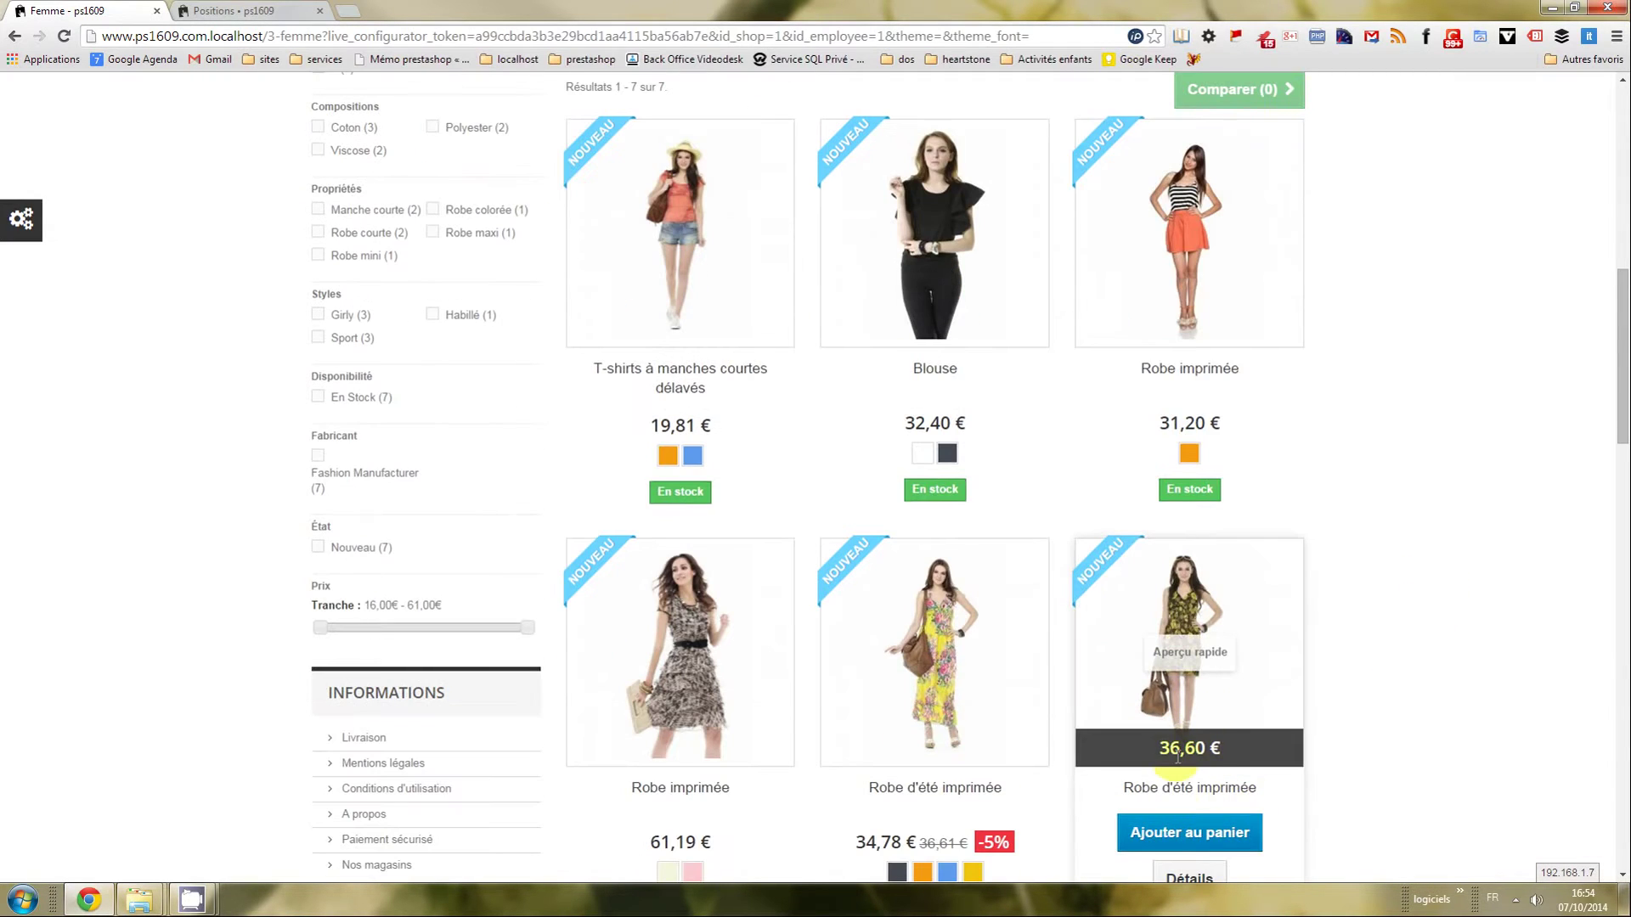
{"action": "left_click", "coordinate": [1185, 833]}
{"action": "left_click", "coordinate": [929, 406]}
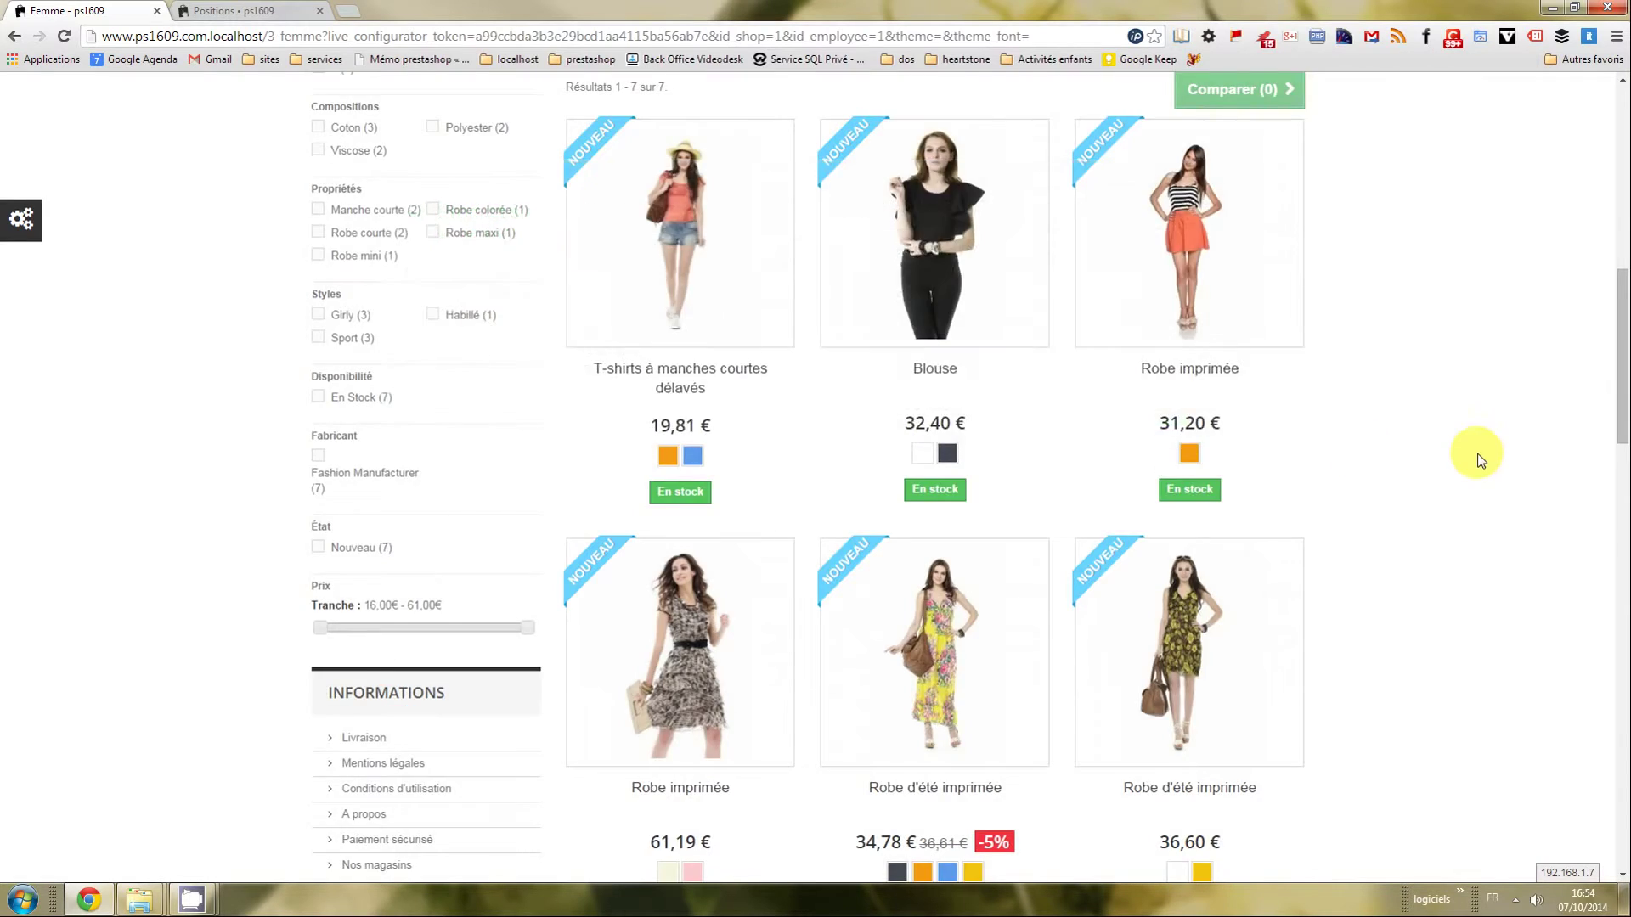
Turn the cart into a quote and bring up the address and carrier section of the quote form.
{"action": "scroll", "coordinate": [1470, 437], "scroll_direction": "up", "scroll_amount": 7}
{"action": "scroll", "coordinate": [539, 190], "scroll_direction": "up", "scroll_amount": 3}
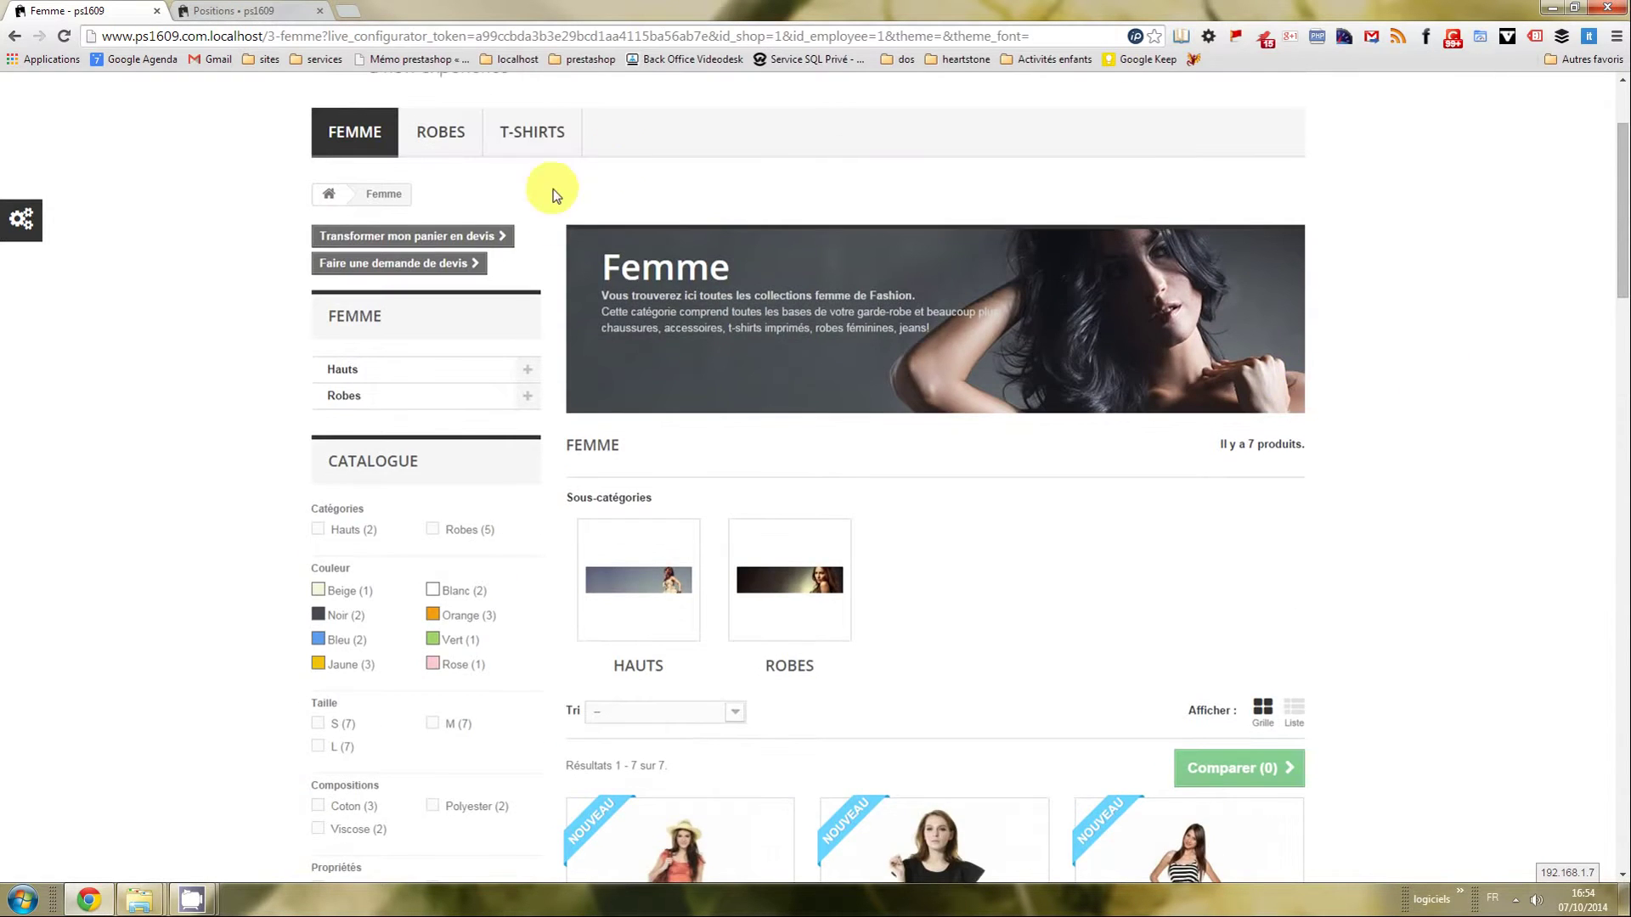
{"action": "left_click", "coordinate": [420, 407]}
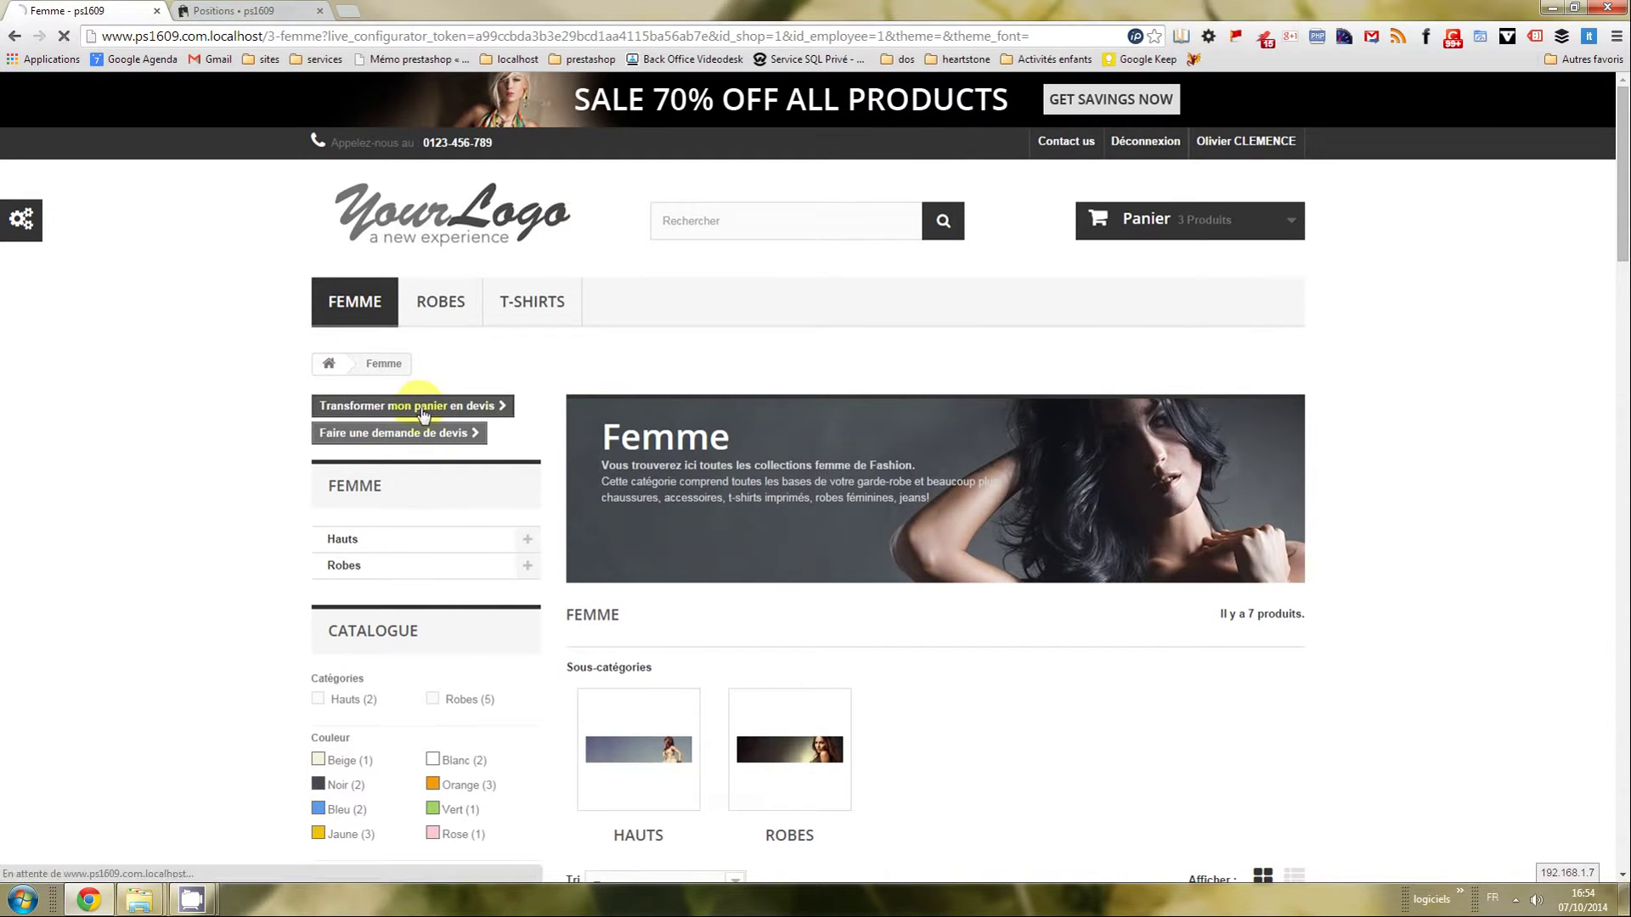
{"action": "scroll", "coordinate": [772, 451], "scroll_direction": "down", "scroll_amount": 3}
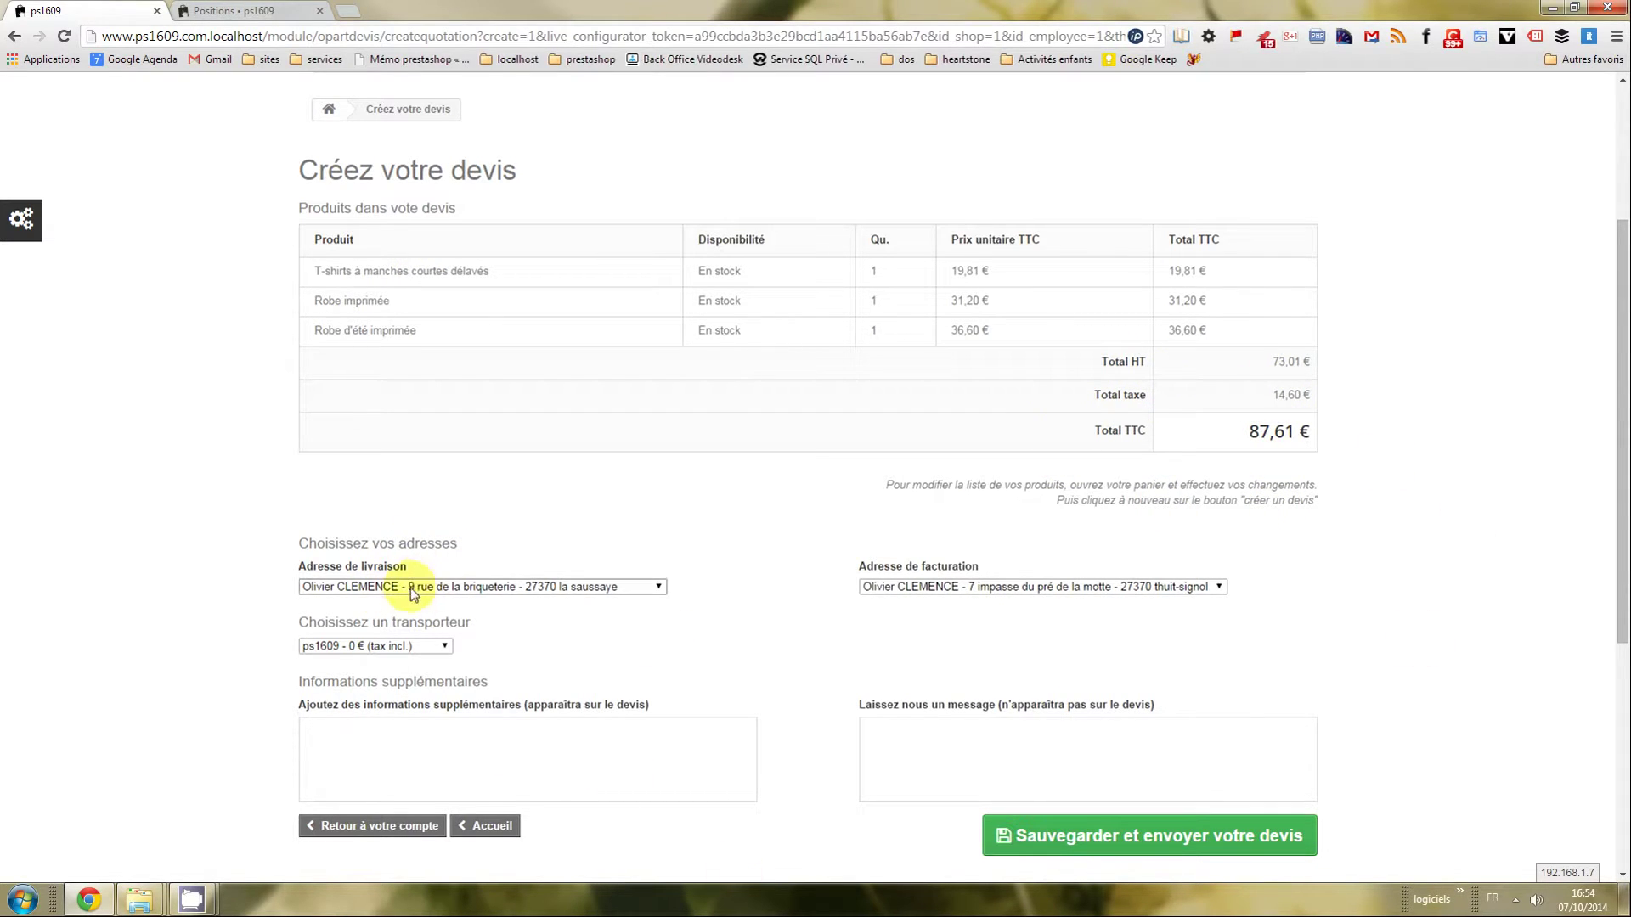
Examine the delivery address, billing address and carrier choices, trying the other billing address and restoring the original selection.
{"action": "left_click", "coordinate": [435, 589]}
{"action": "left_click", "coordinate": [688, 578]}
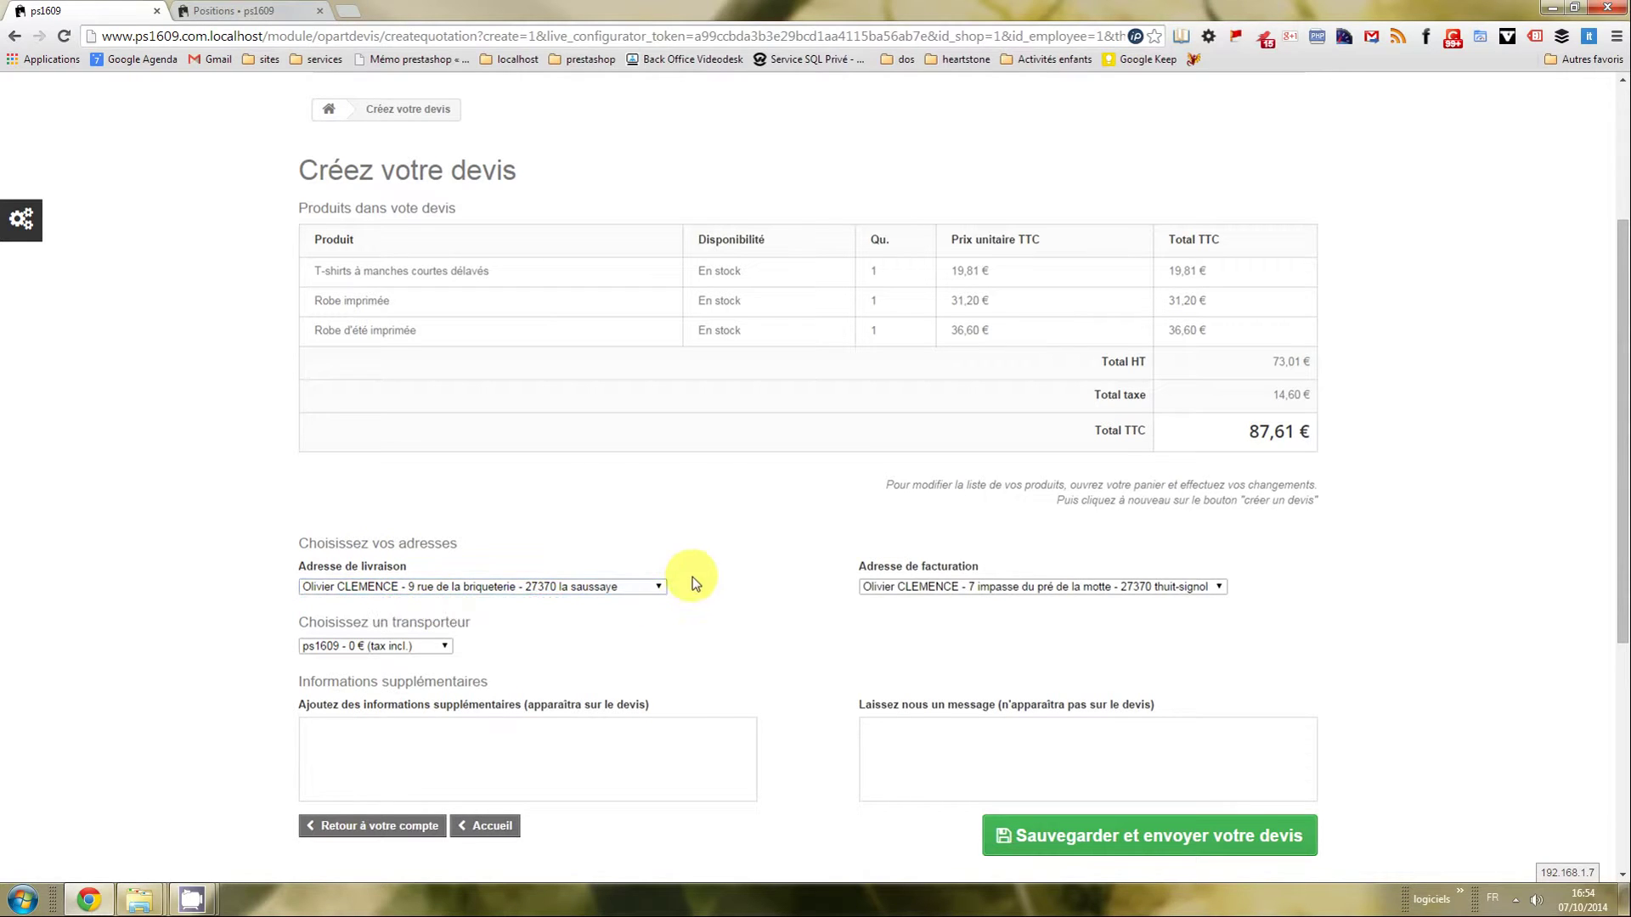
{"action": "left_click", "coordinate": [1049, 586]}
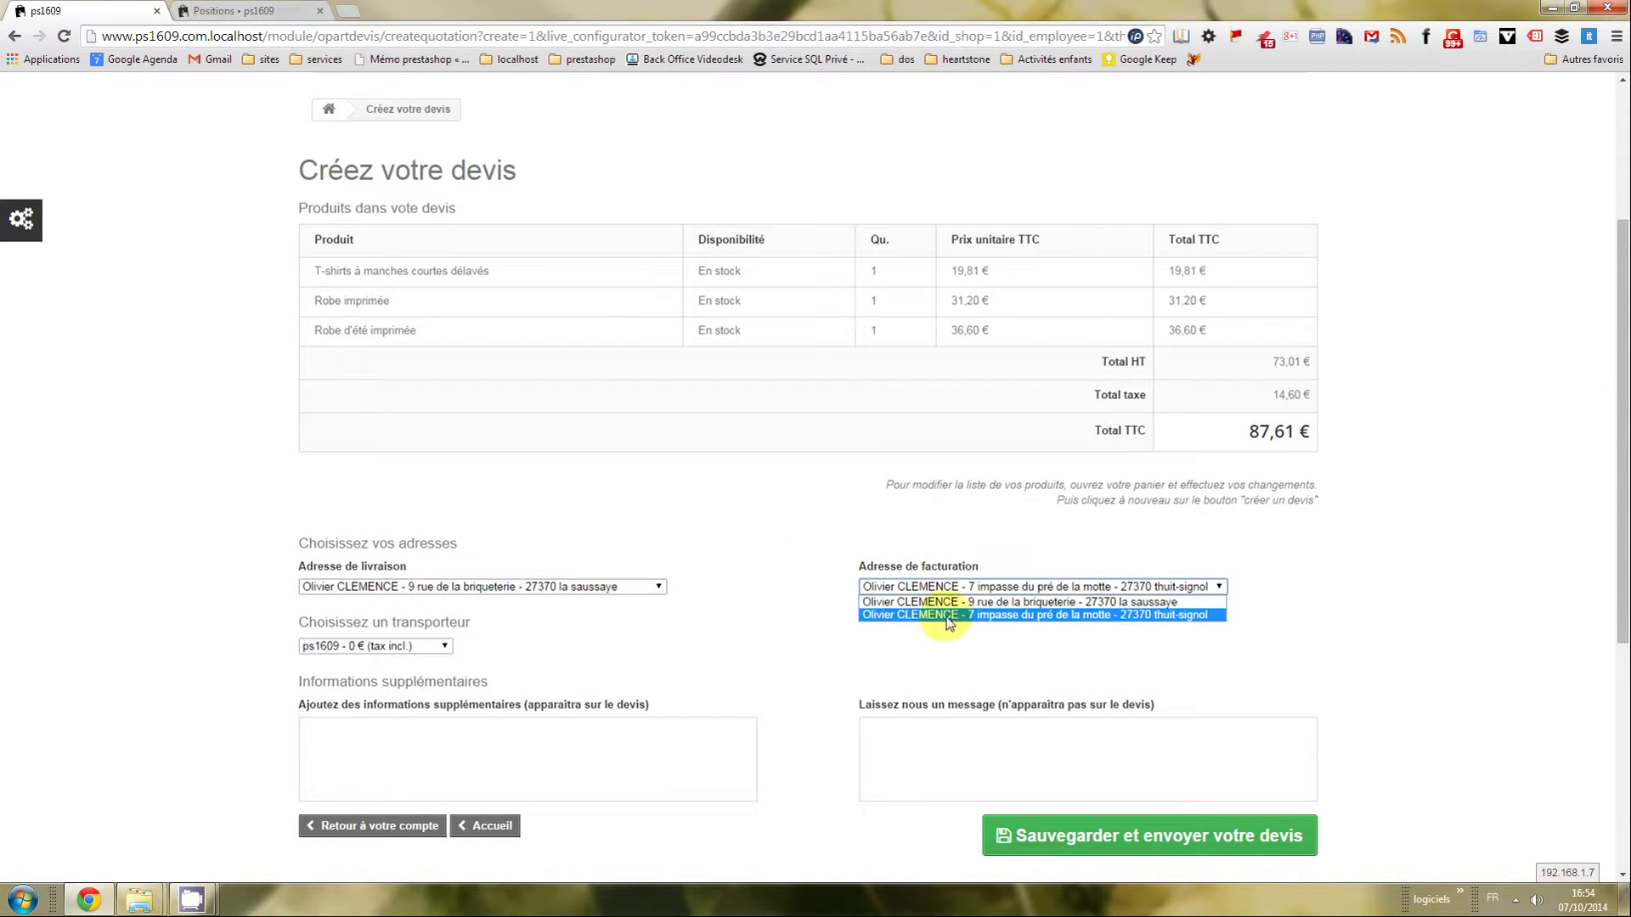
{"action": "left_click", "coordinate": [958, 606]}
{"action": "left_click", "coordinate": [948, 586]}
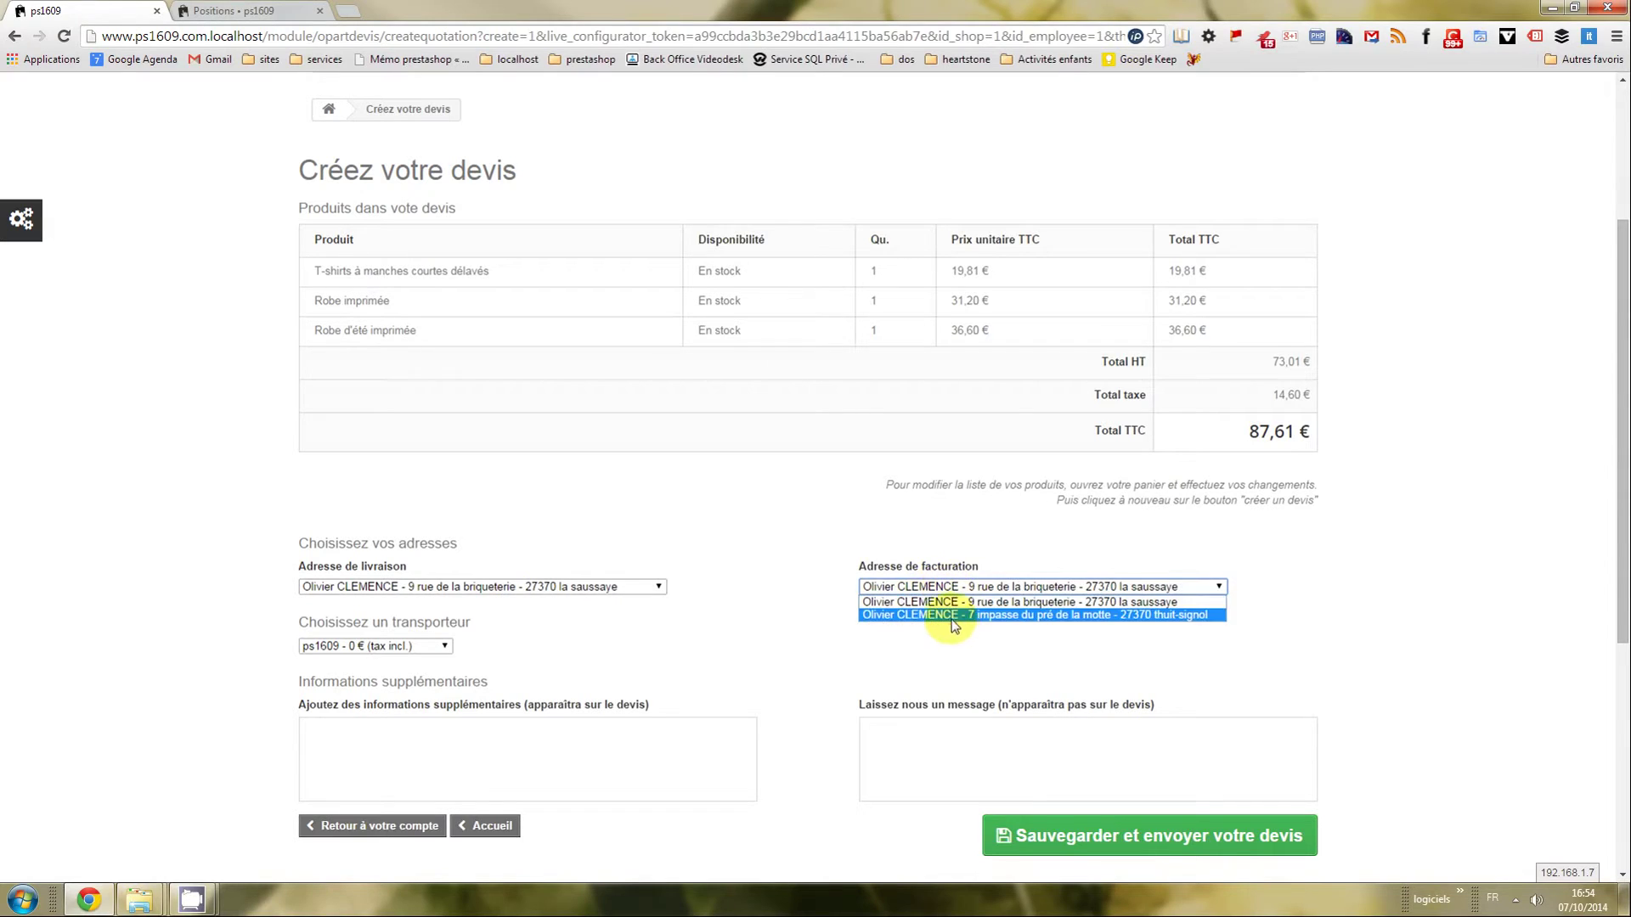
{"action": "left_click", "coordinate": [956, 615]}
{"action": "scroll", "coordinate": [751, 611], "scroll_direction": "down", "scroll_amount": 1}
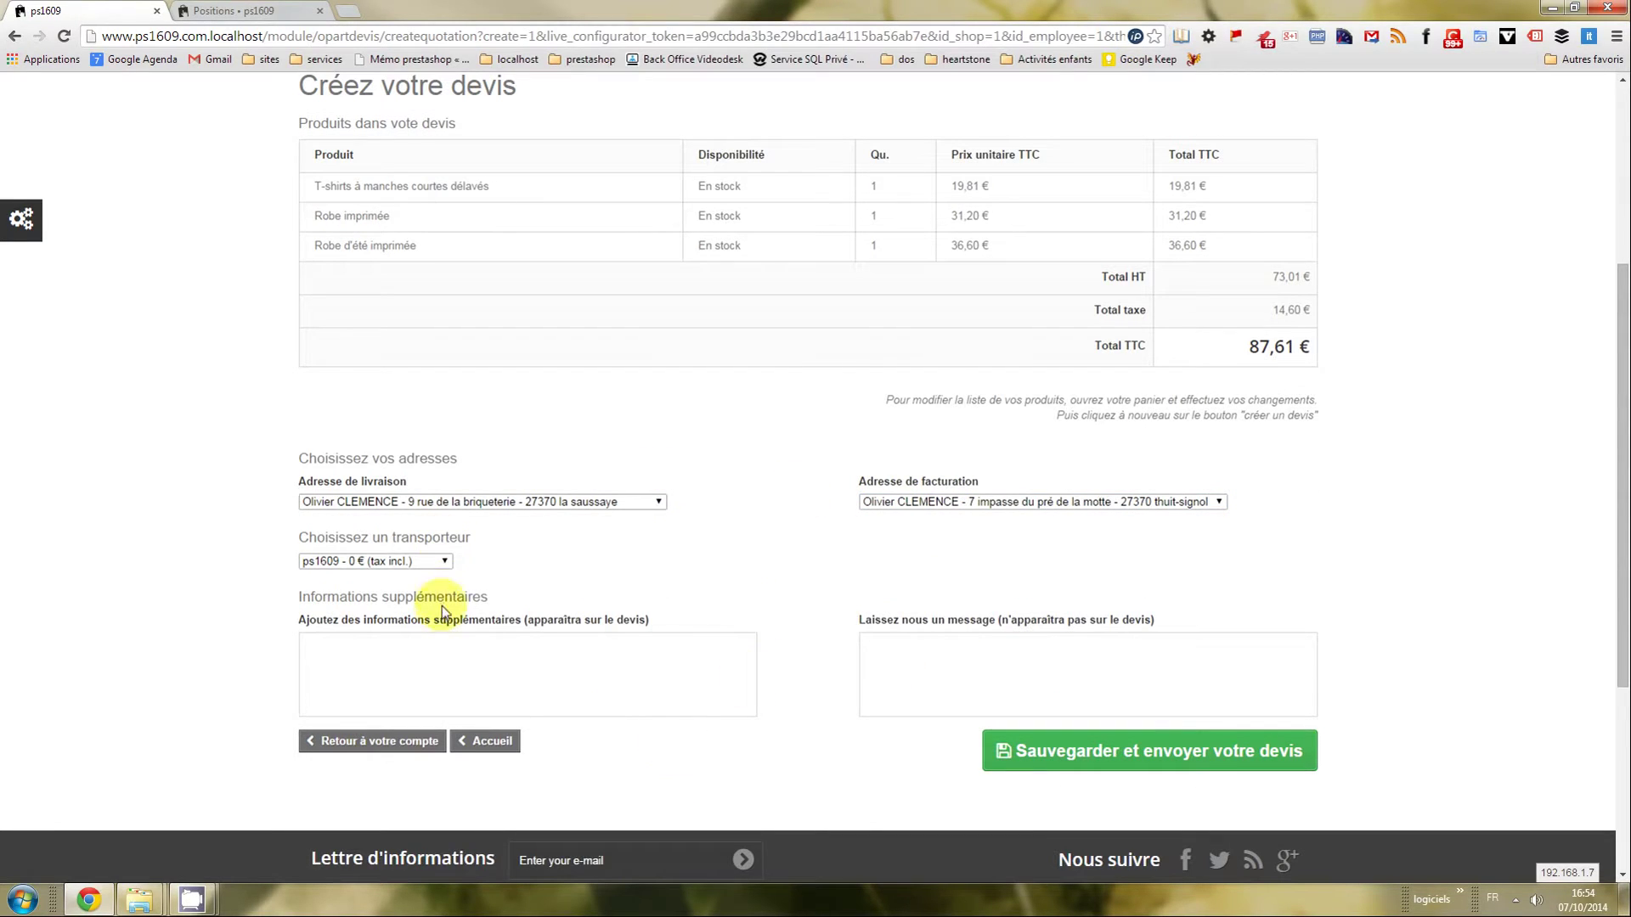
{"action": "left_click", "coordinate": [434, 562]}
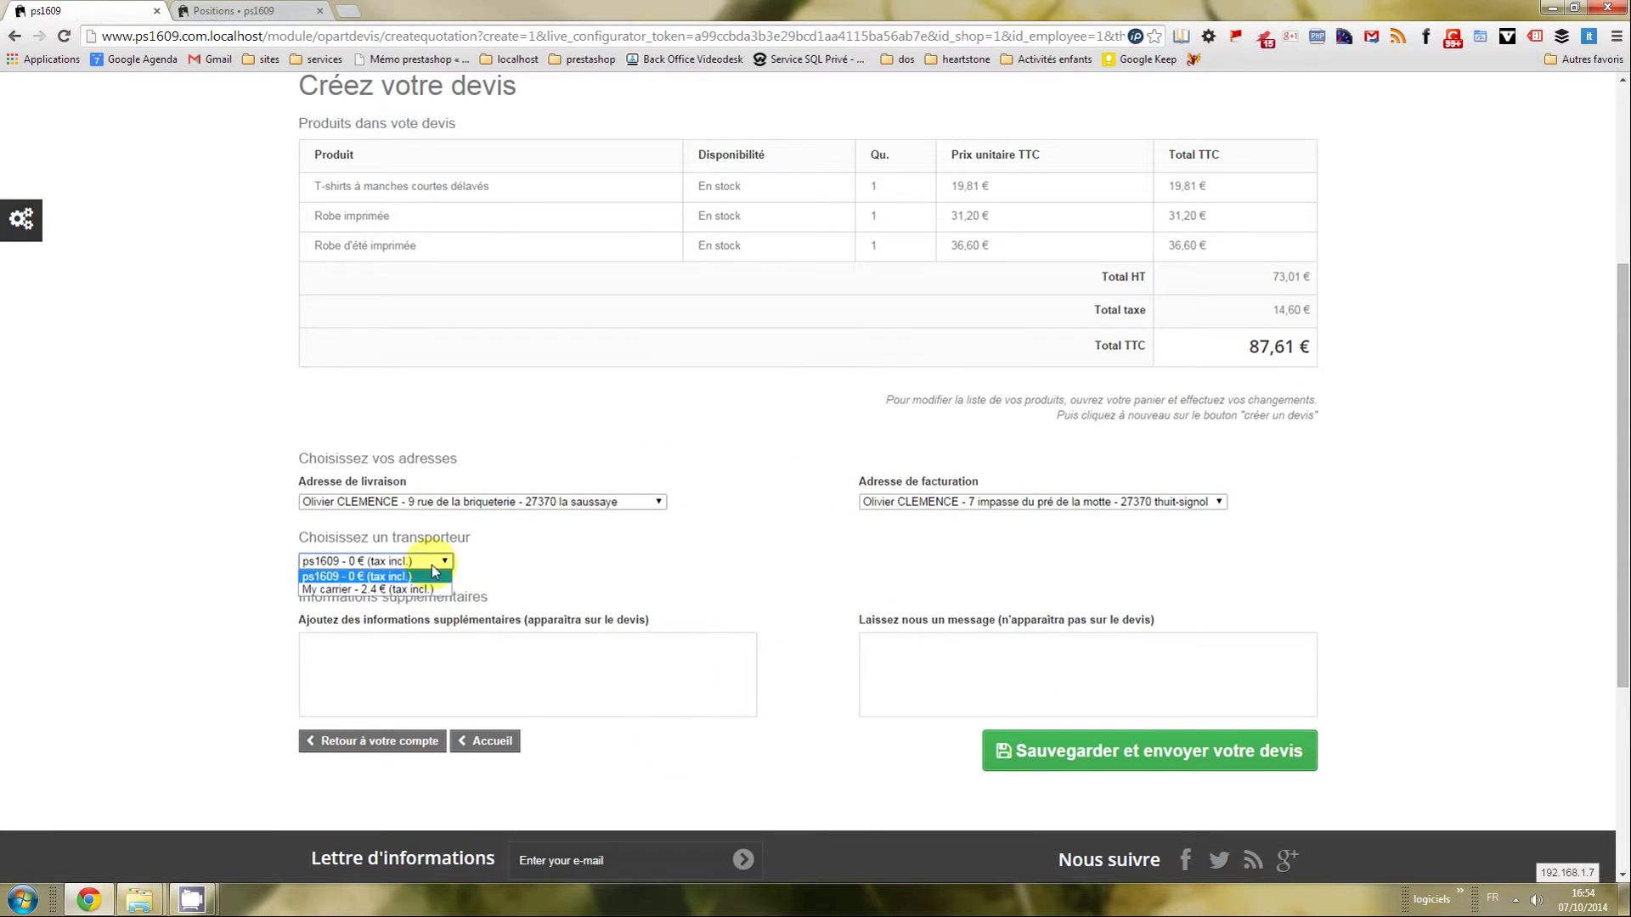
{"action": "left_click", "coordinate": [577, 587]}
Enter "Mes infos supplémentaires !" as the additional information that appears on the quote.
{"action": "left_click", "coordinate": [368, 649]}
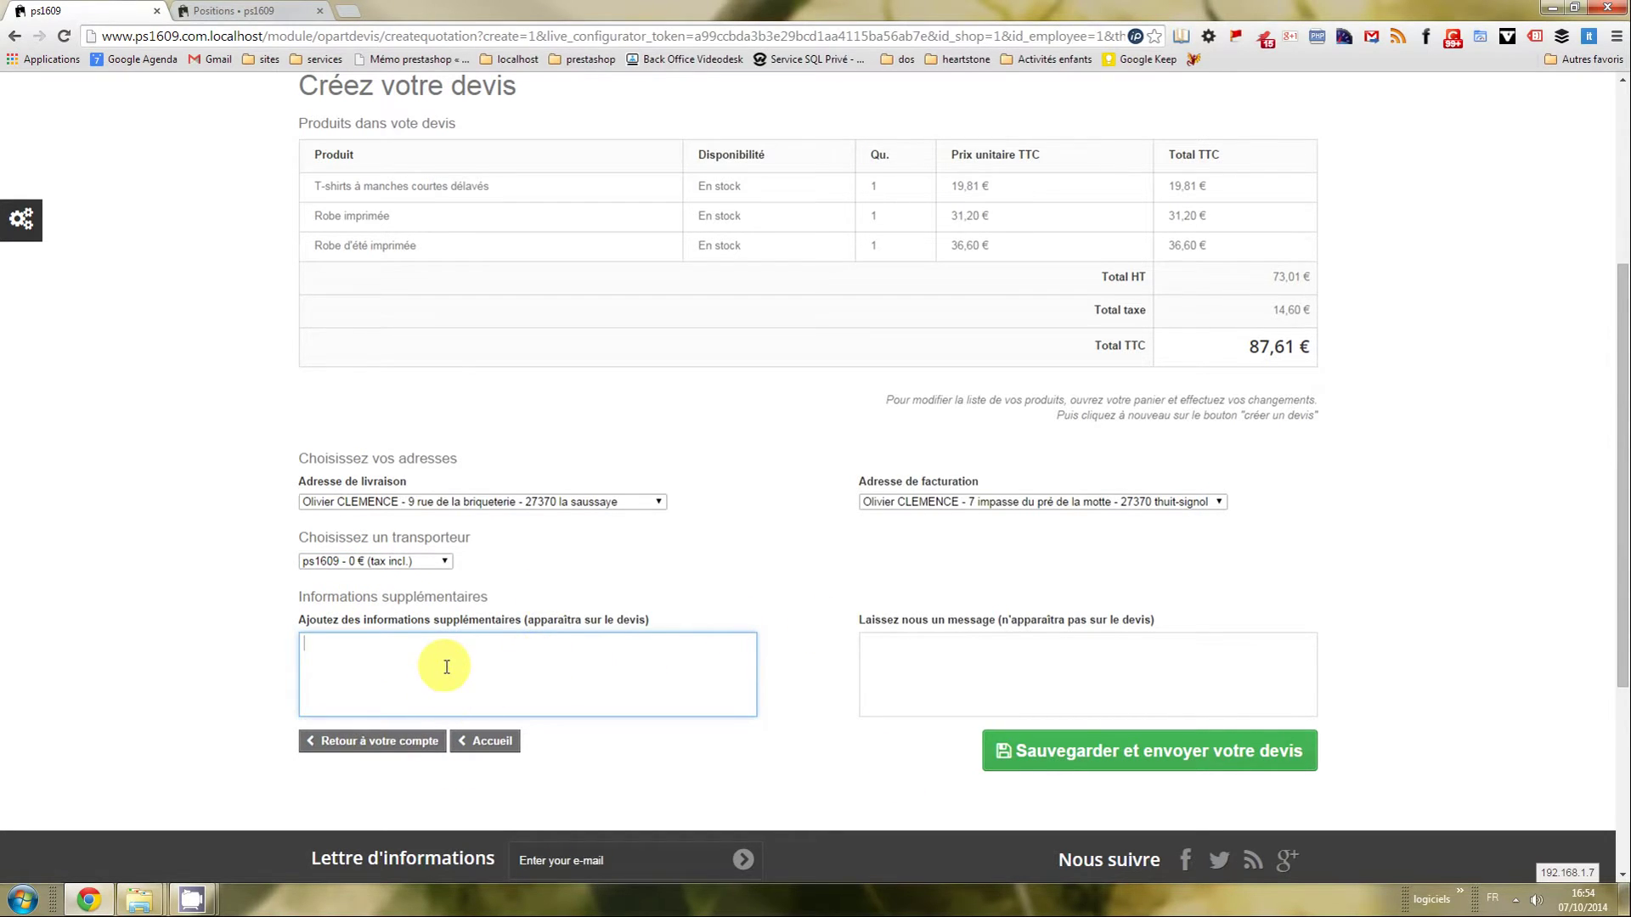
{"action": "left_click", "coordinate": [966, 646]}
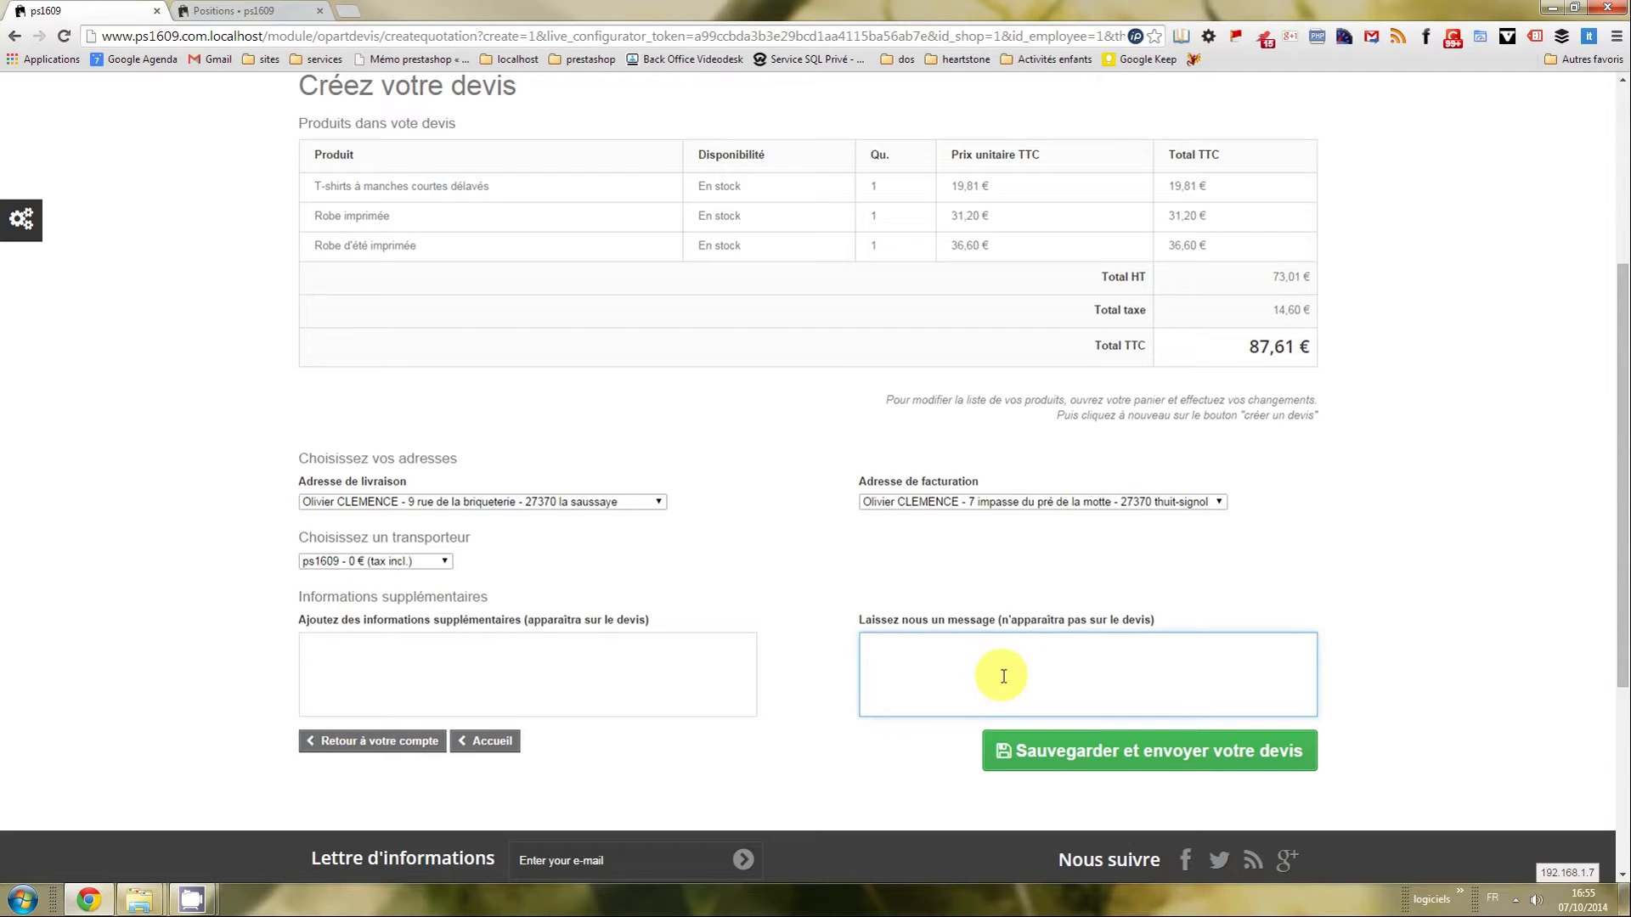
{"action": "left_click", "coordinate": [473, 656]}
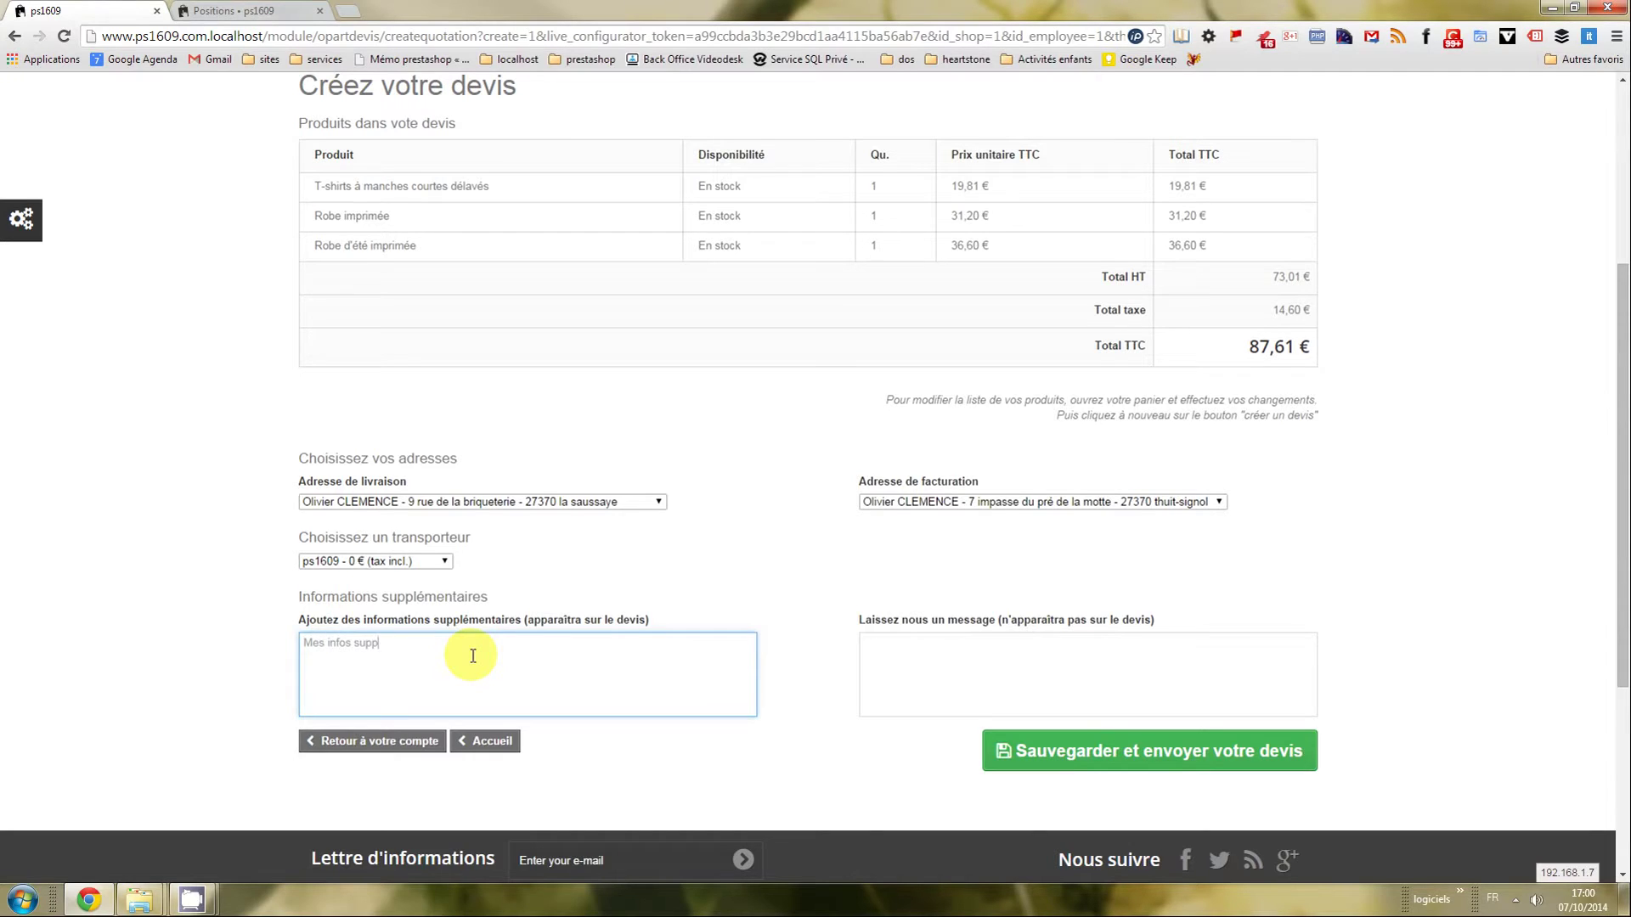
{"action": "type", "text": "lémentaires !"}
Enter "Message pour l'administrateur" as the message kept off the quote, then save and send the quote.
{"action": "left_click", "coordinate": [1108, 691]}
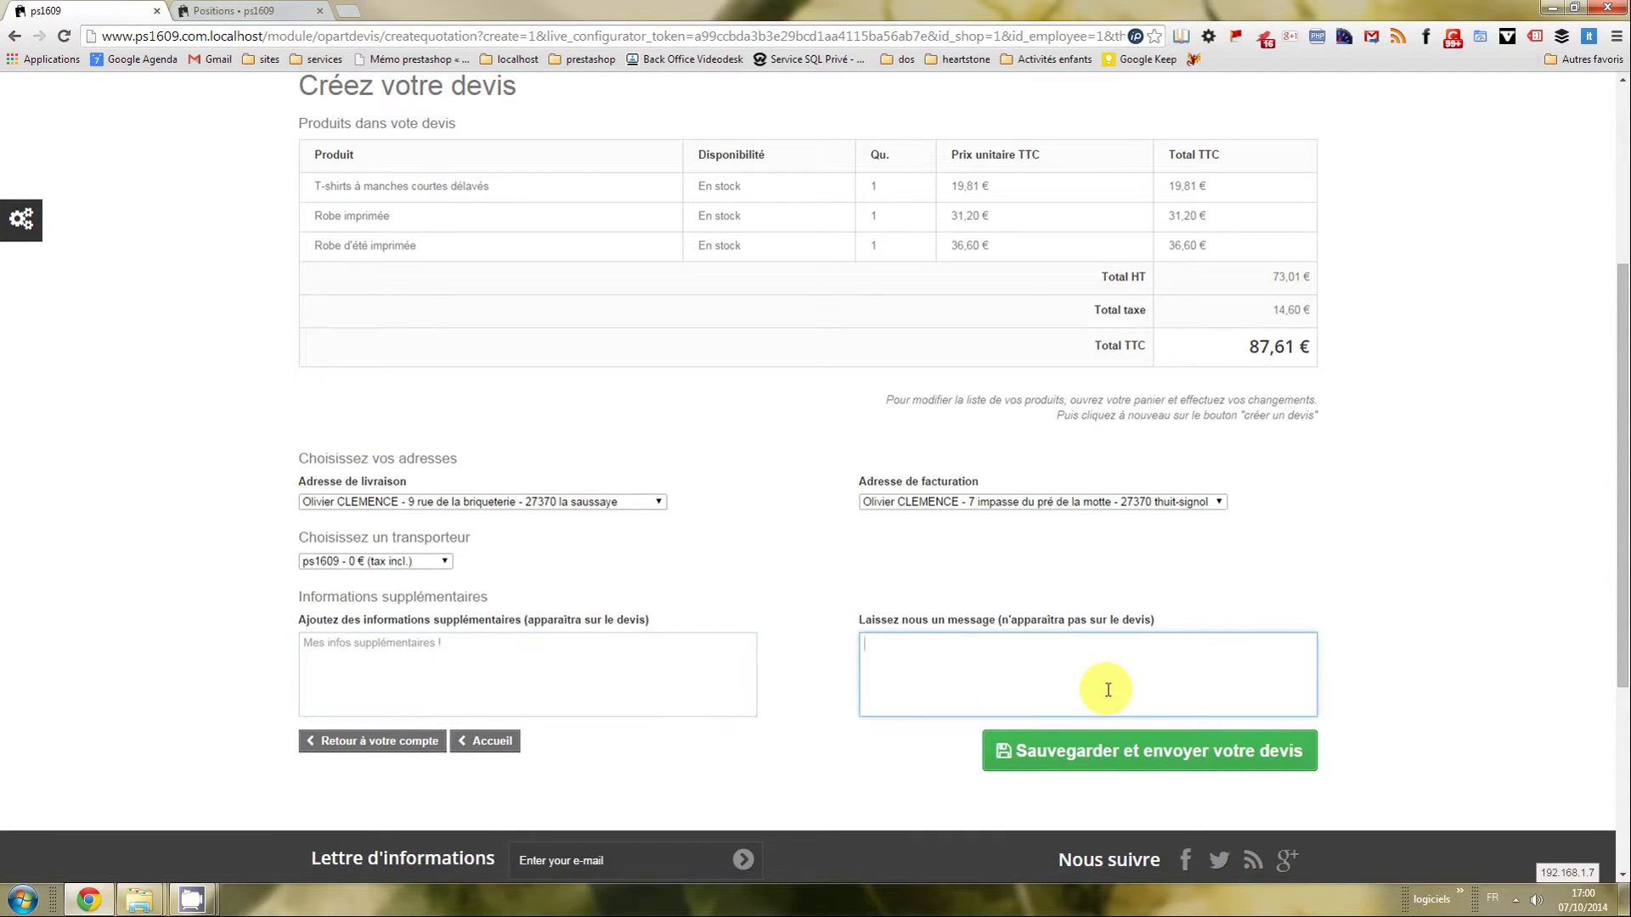
{"action": "type", "text": "MEssage pour"}
{"action": "key", "text": "ctrl+a"}
{"action": "key", "text": "BackSpace"}
{"action": "type", "text": "Message pour l'administrateur."}
{"action": "scroll", "coordinate": [849, 553], "scroll_direction": "down", "scroll_amount": 1}
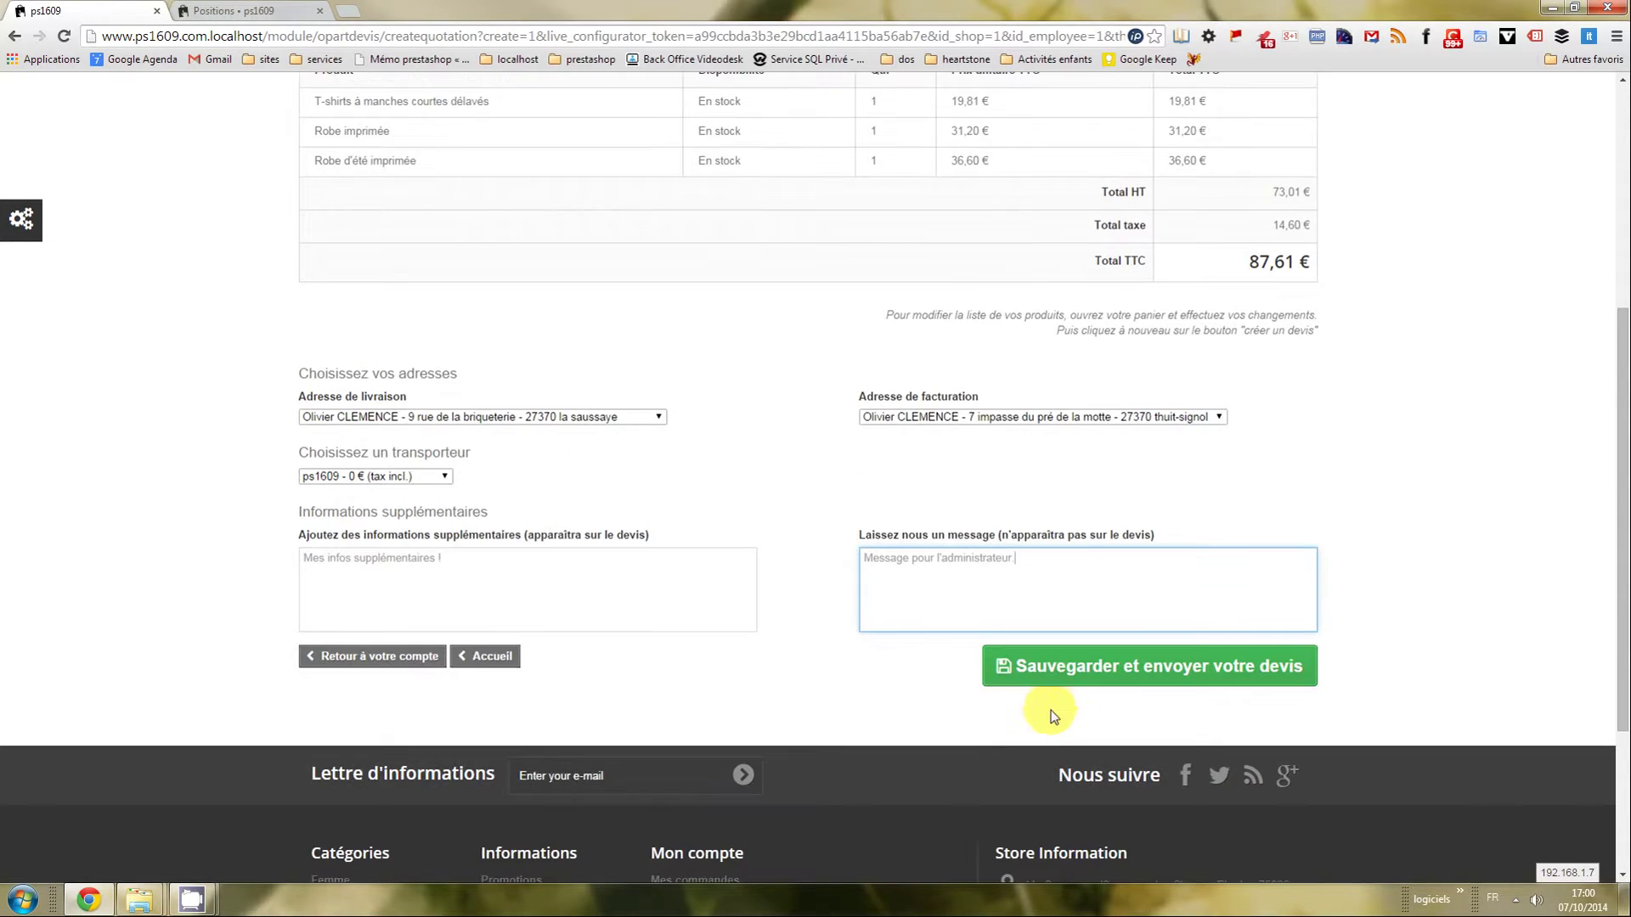
{"action": "left_click", "coordinate": [1122, 680]}
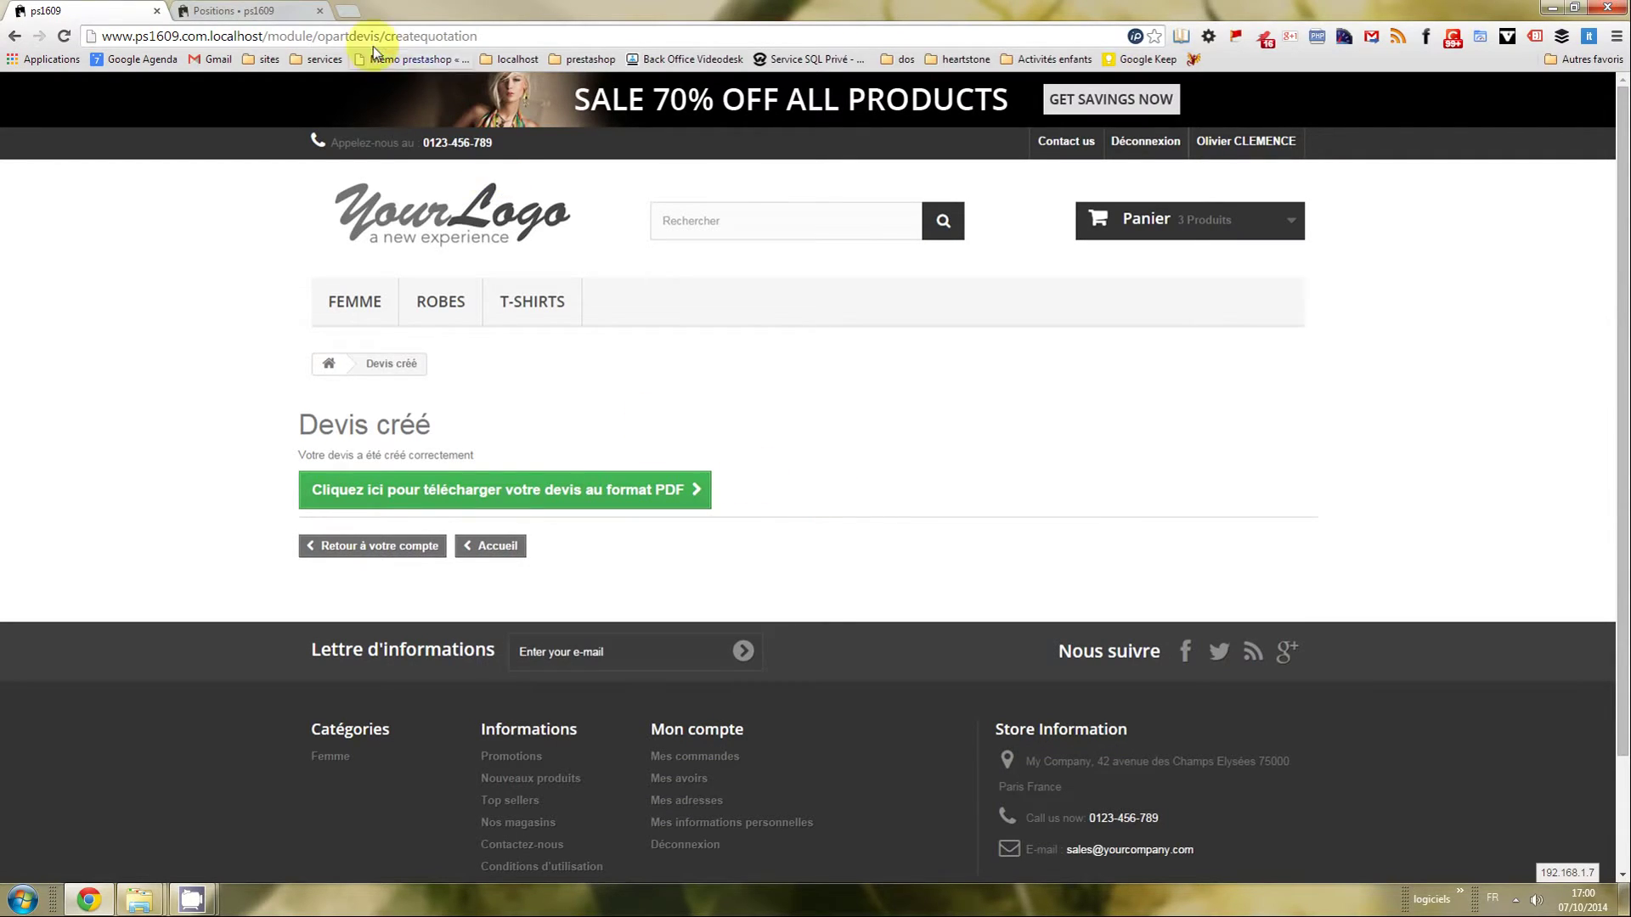
Return to the Op'art devis configuration page in the back office and review its client and administrator e-mail options.
{"action": "left_click", "coordinate": [304, 17]}
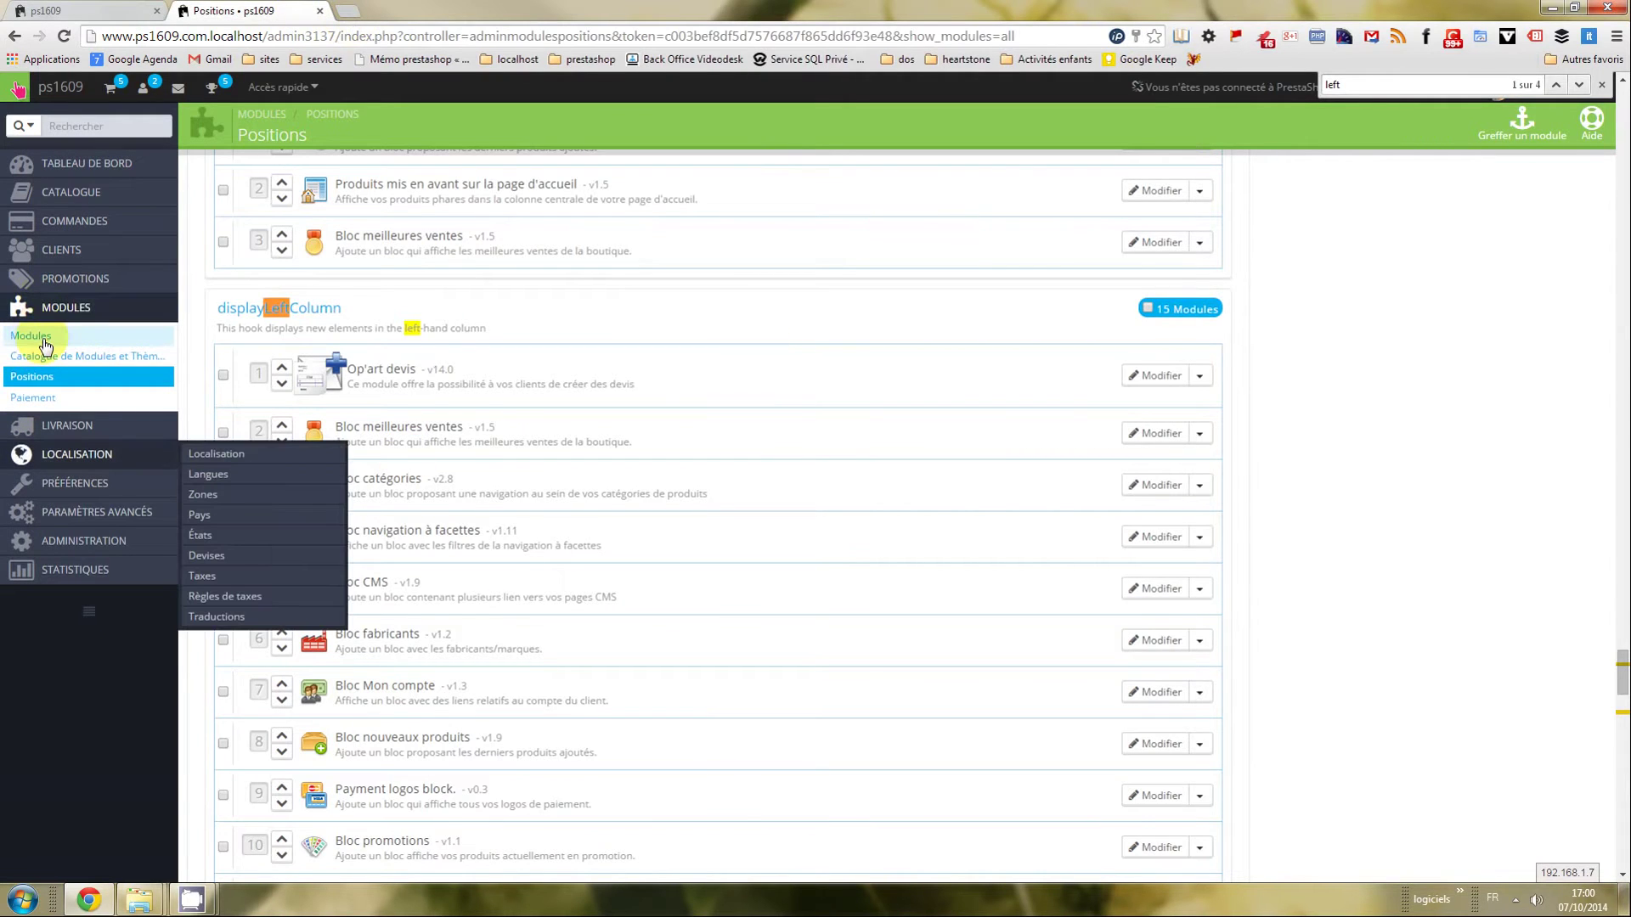
{"action": "left_click", "coordinate": [14, 35]}
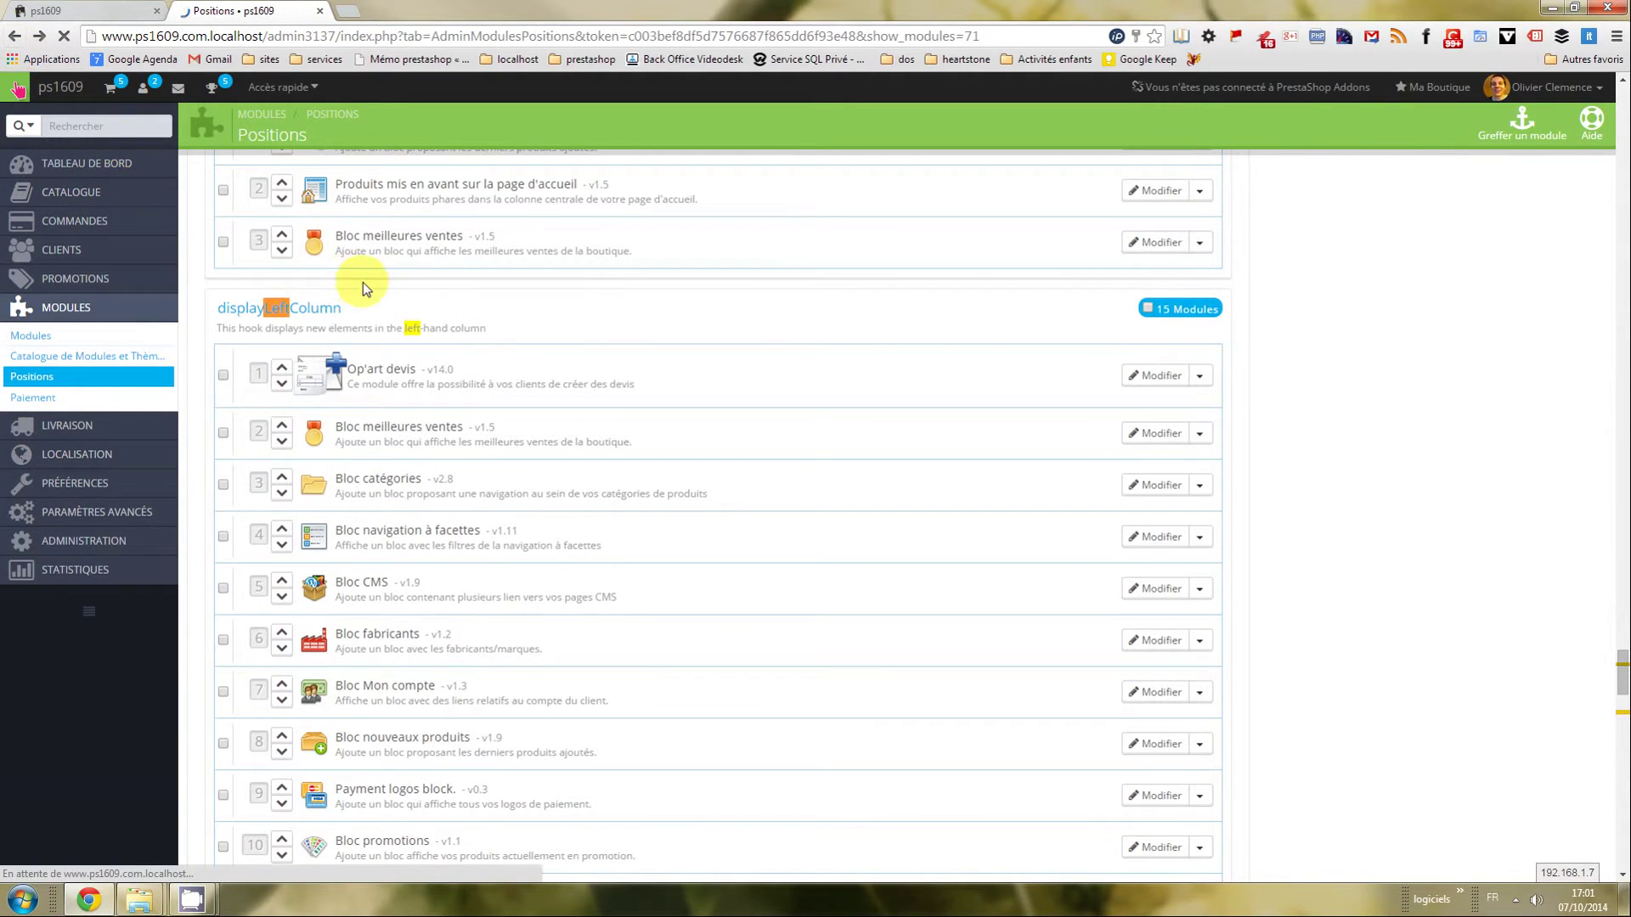
{"action": "left_click", "coordinate": [40, 38]}
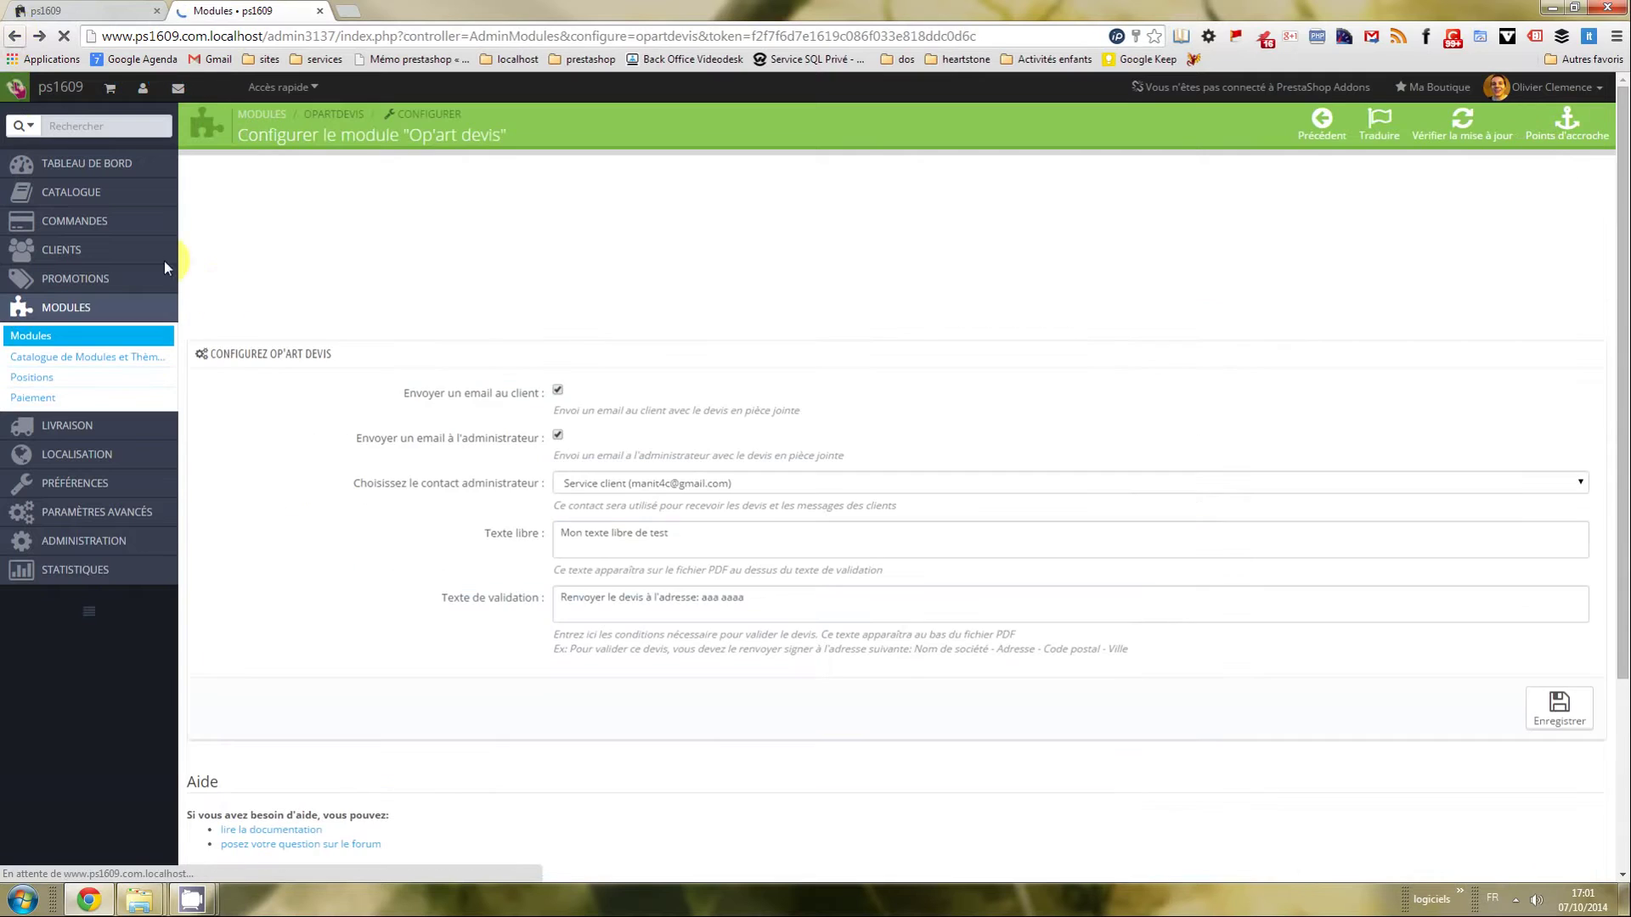
{"action": "left_click", "coordinate": [584, 537]}
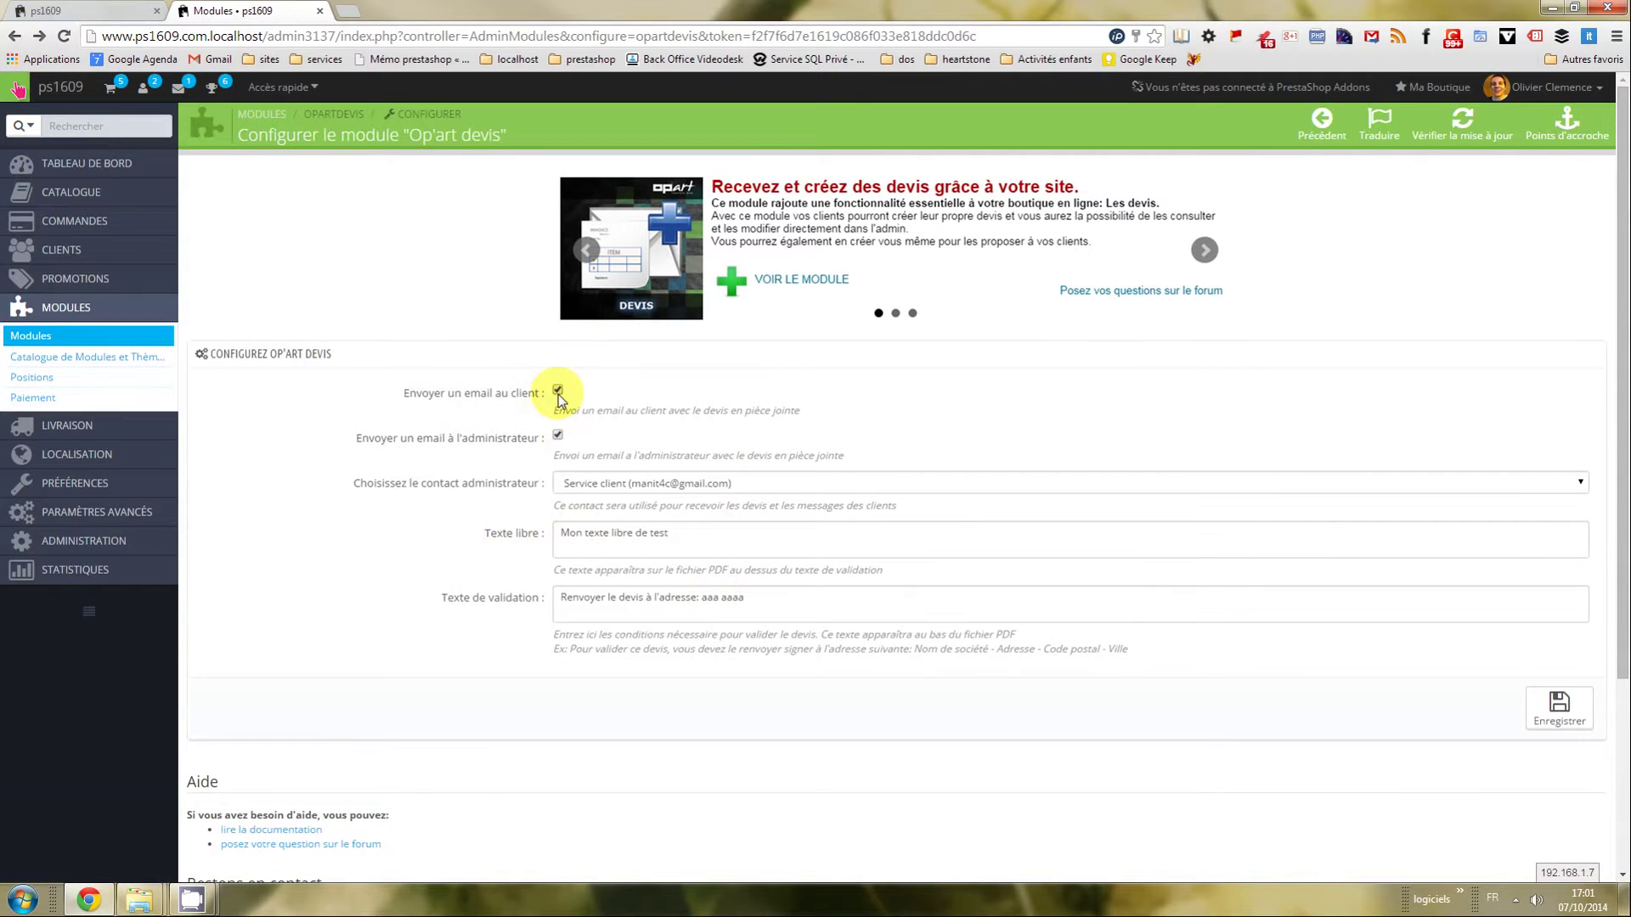
Download the created quote from the storefront confirmation page and save Devis_1.pdf to the Bureau folder.
{"action": "left_click", "coordinate": [128, 10]}
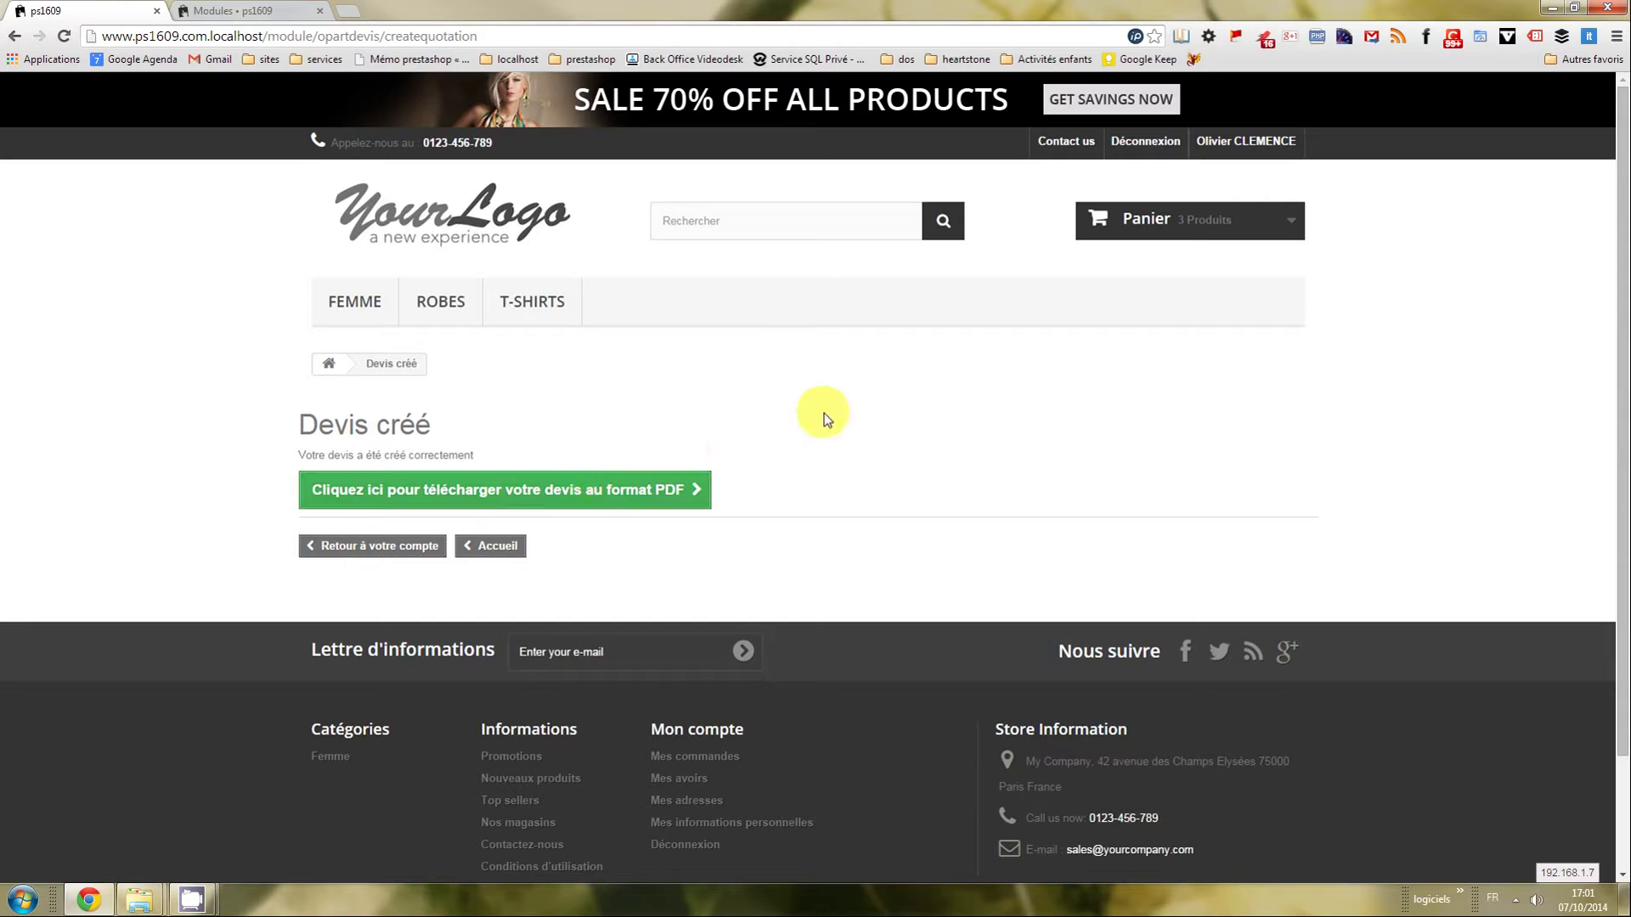
{"action": "left_click", "coordinate": [598, 506]}
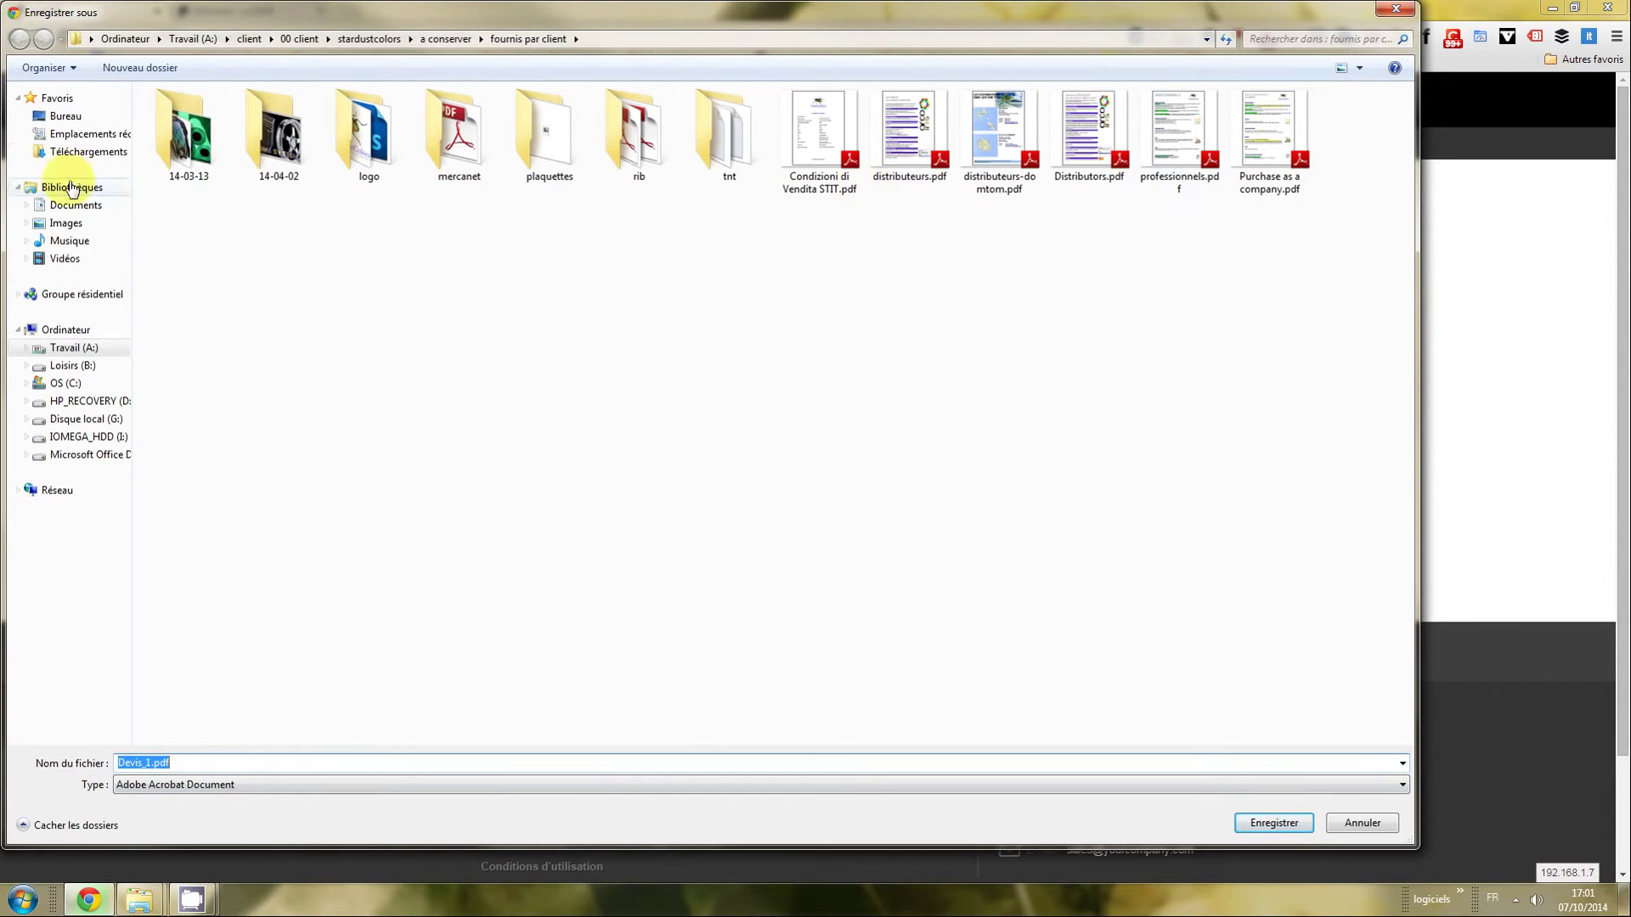
{"action": "left_click", "coordinate": [65, 116]}
{"action": "left_click", "coordinate": [1274, 823]}
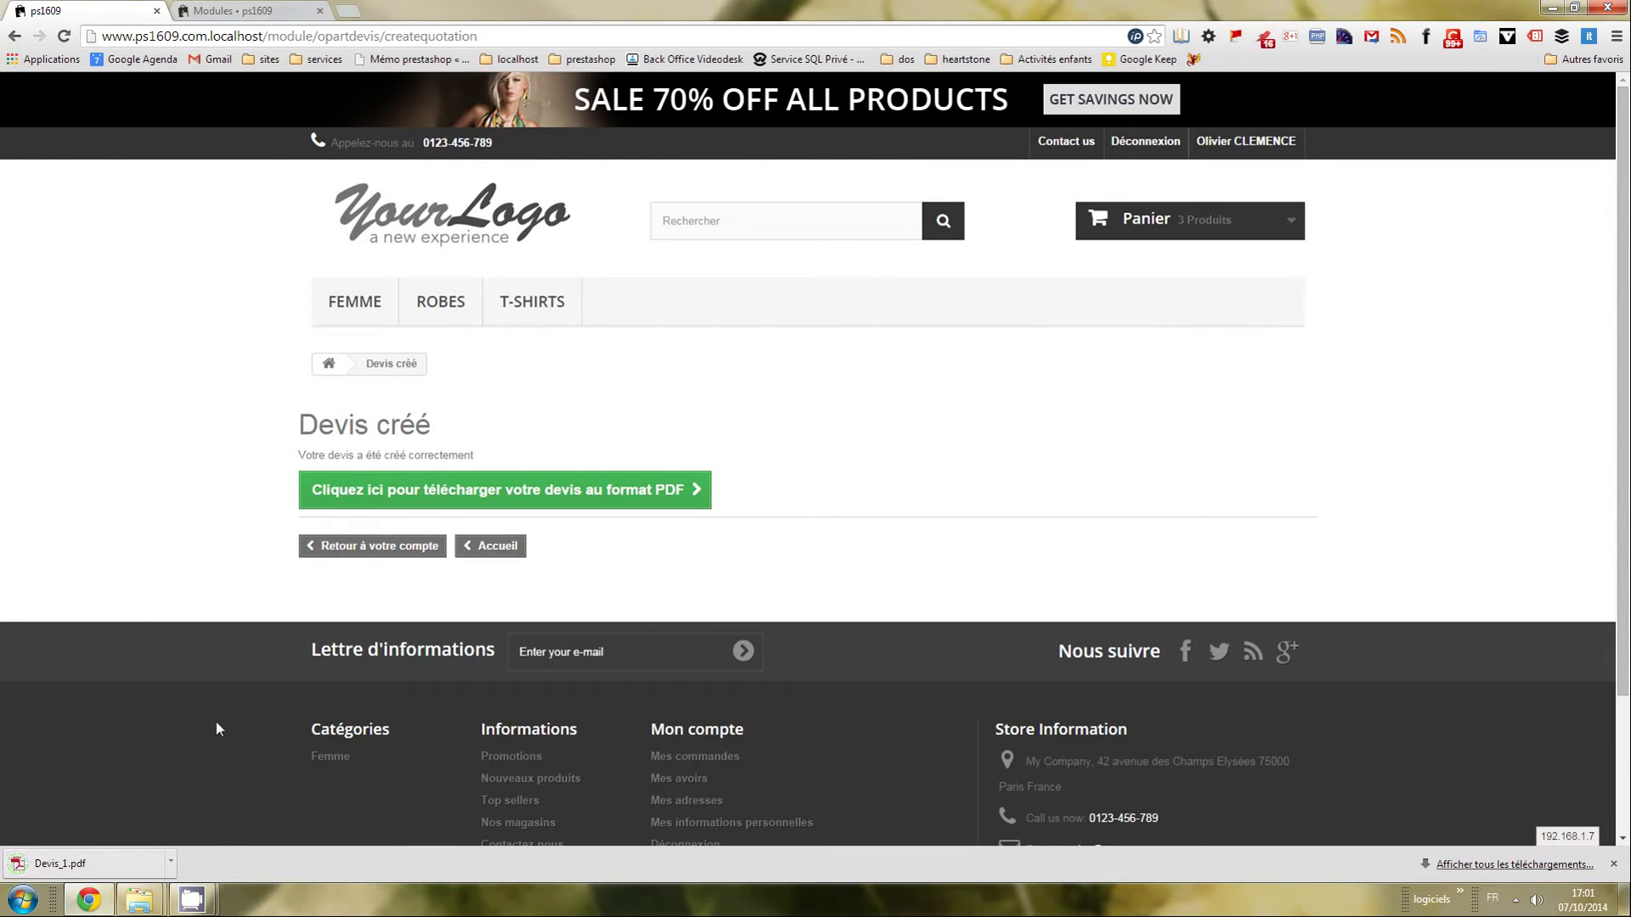
Open Devis_1.pdf and examine its addresses, product lines, totals, additional information and free text.
{"action": "left_click", "coordinate": [89, 868]}
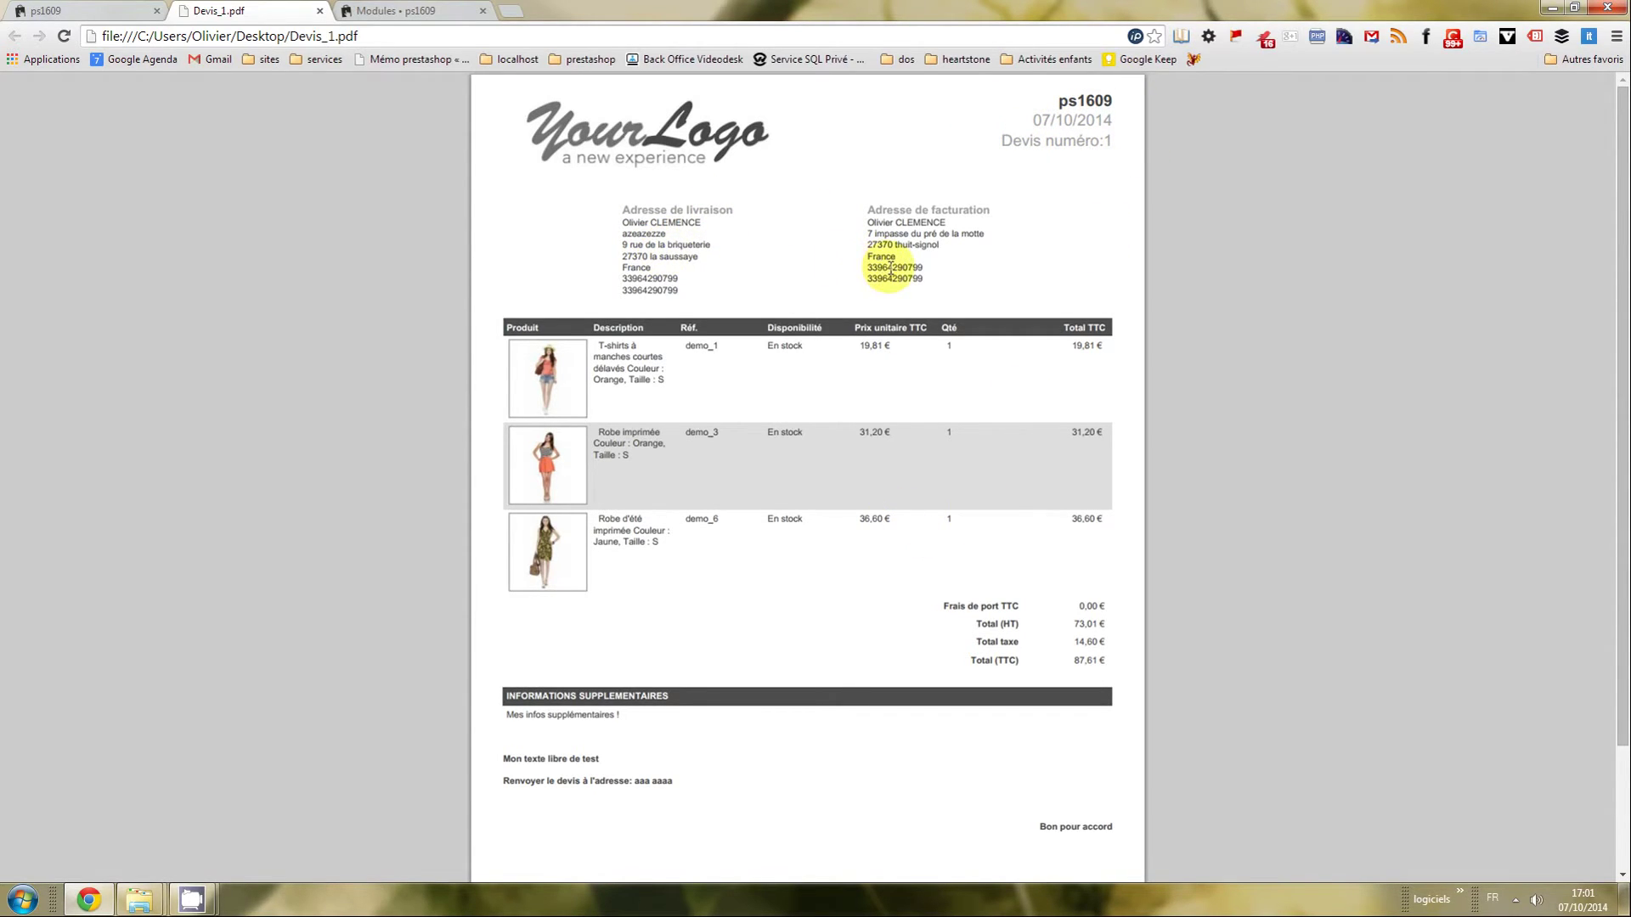
{"action": "scroll", "coordinate": [918, 360], "scroll_direction": "down", "scroll_amount": 1}
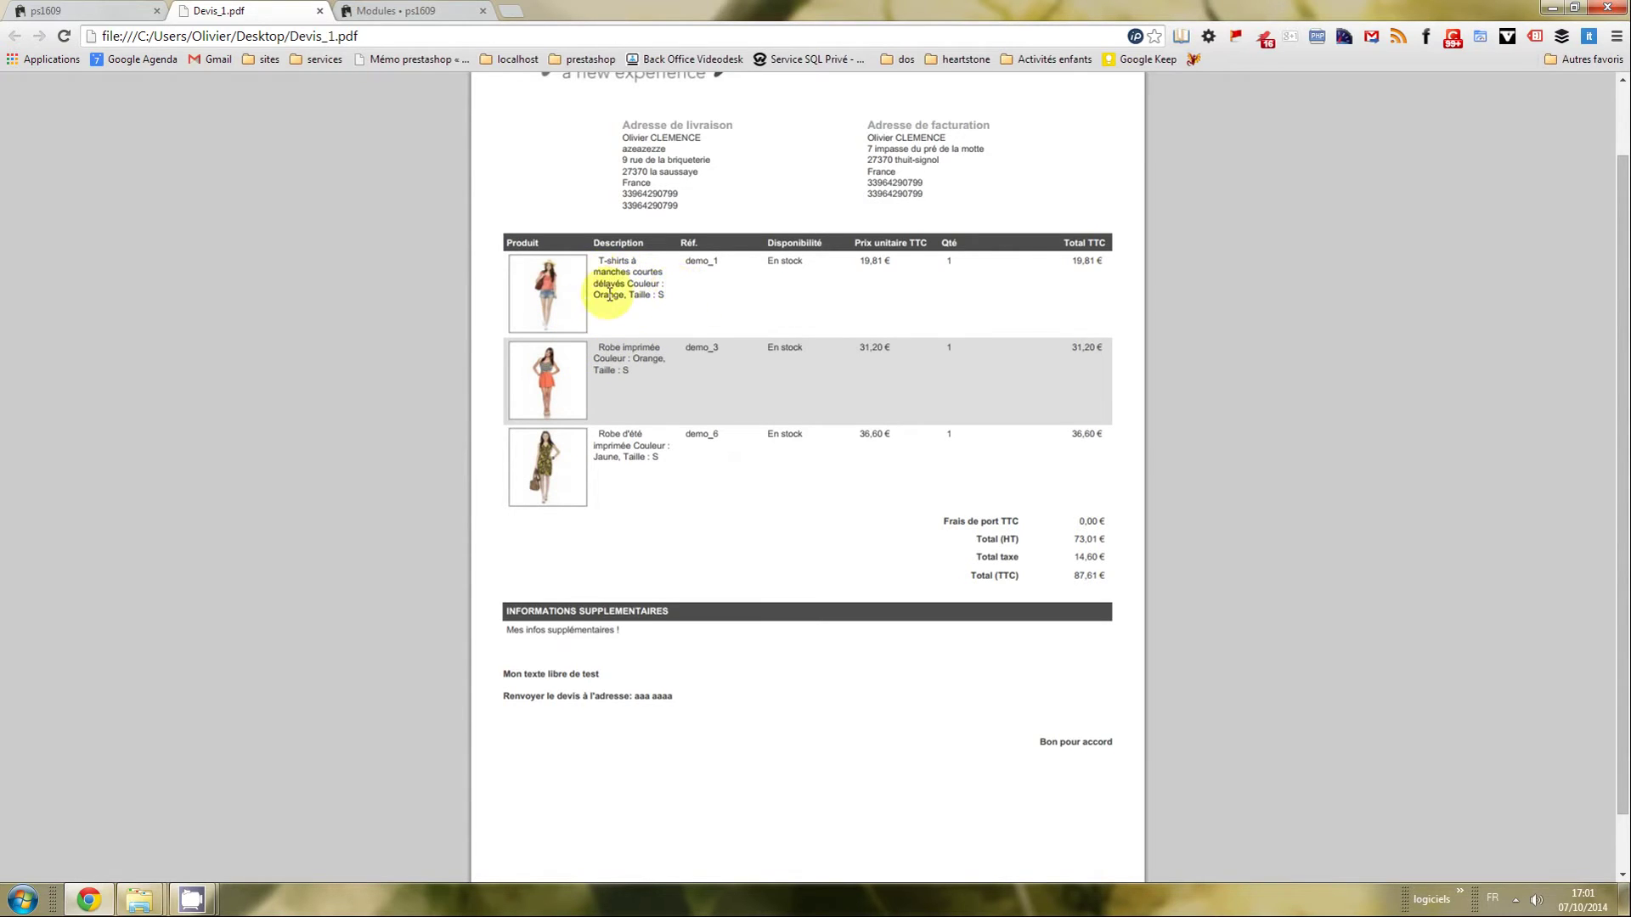
{"action": "left_click_drag", "start_coordinate": [595, 262], "coordinate": [606, 262]}
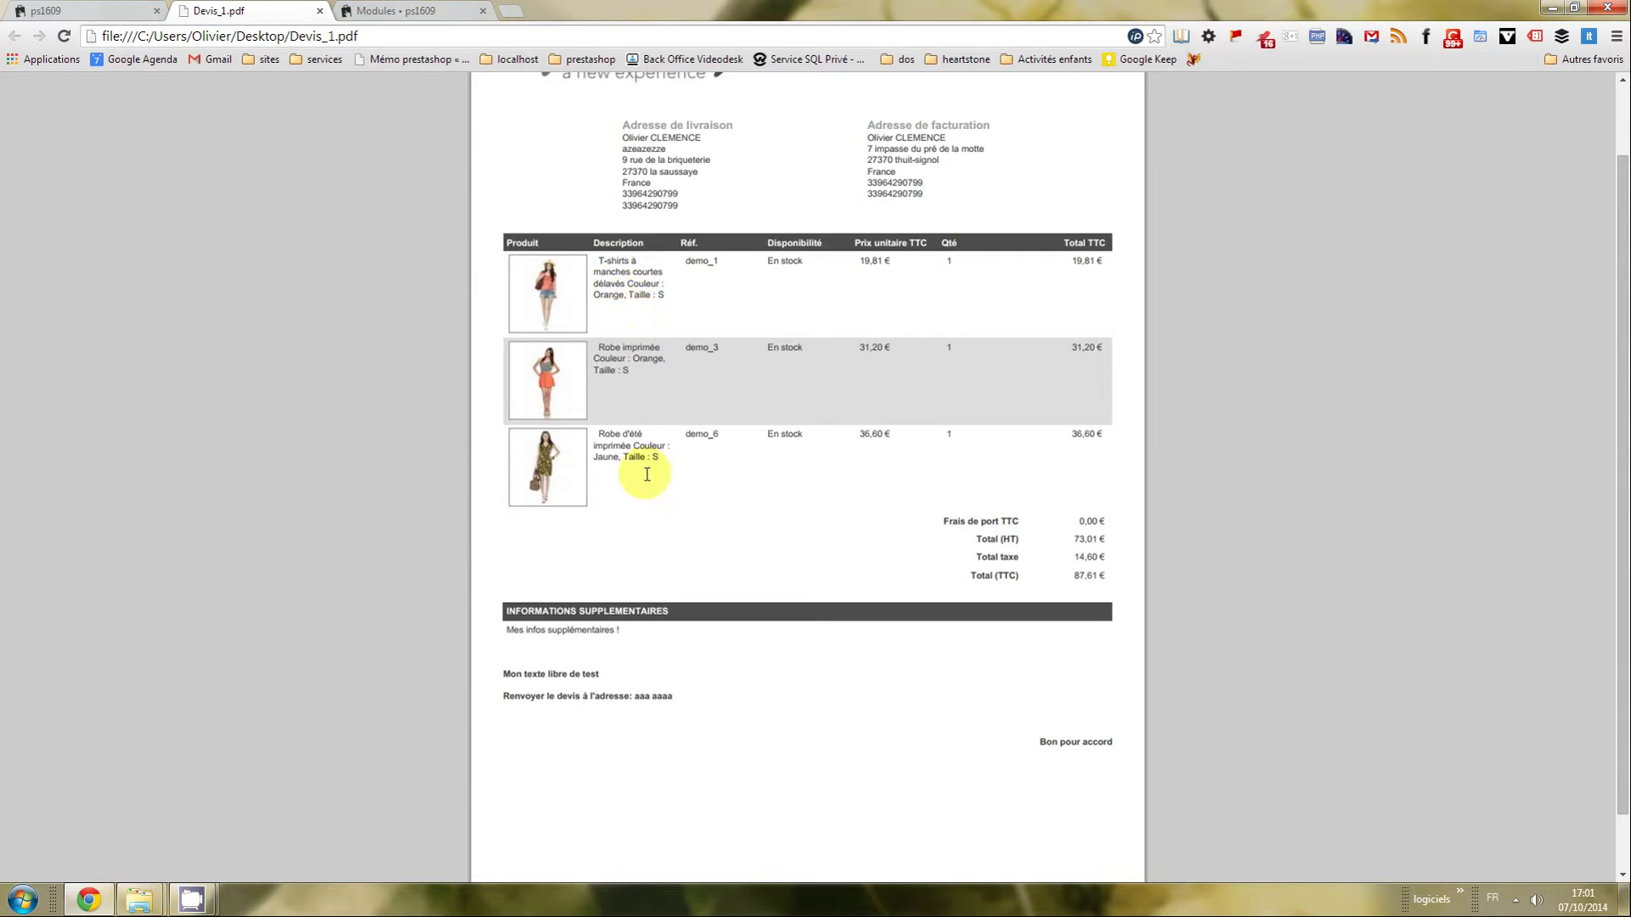
{"action": "scroll", "coordinate": [669, 364], "scroll_direction": "down", "scroll_amount": 1}
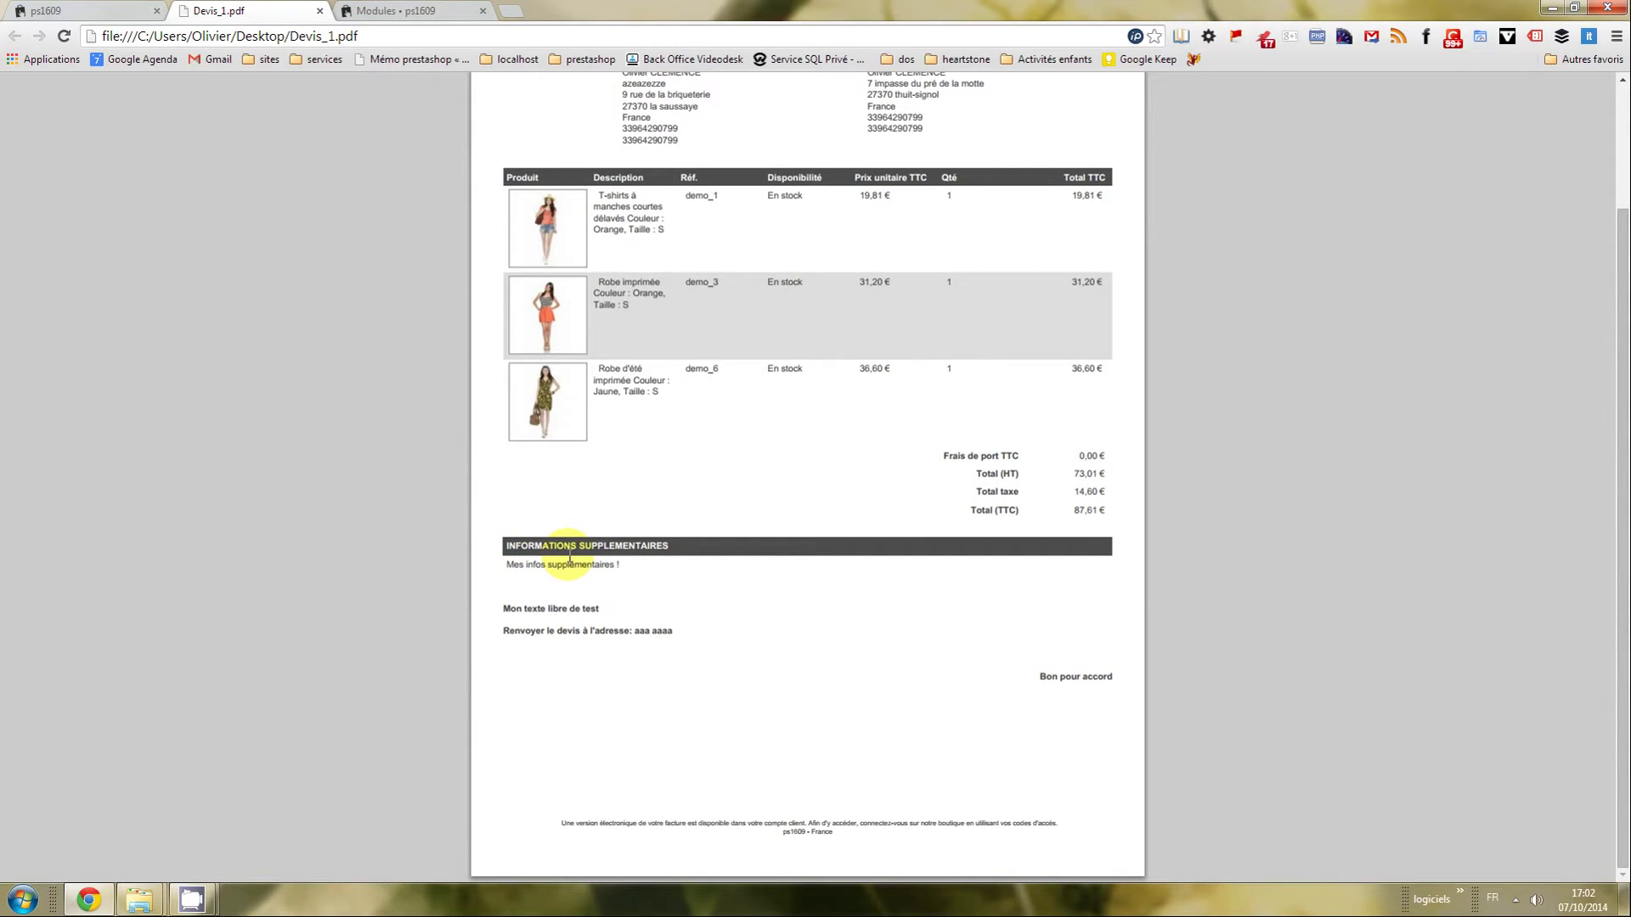
{"action": "double_click", "coordinate": [626, 568]}
{"action": "left_click", "coordinate": [703, 590]}
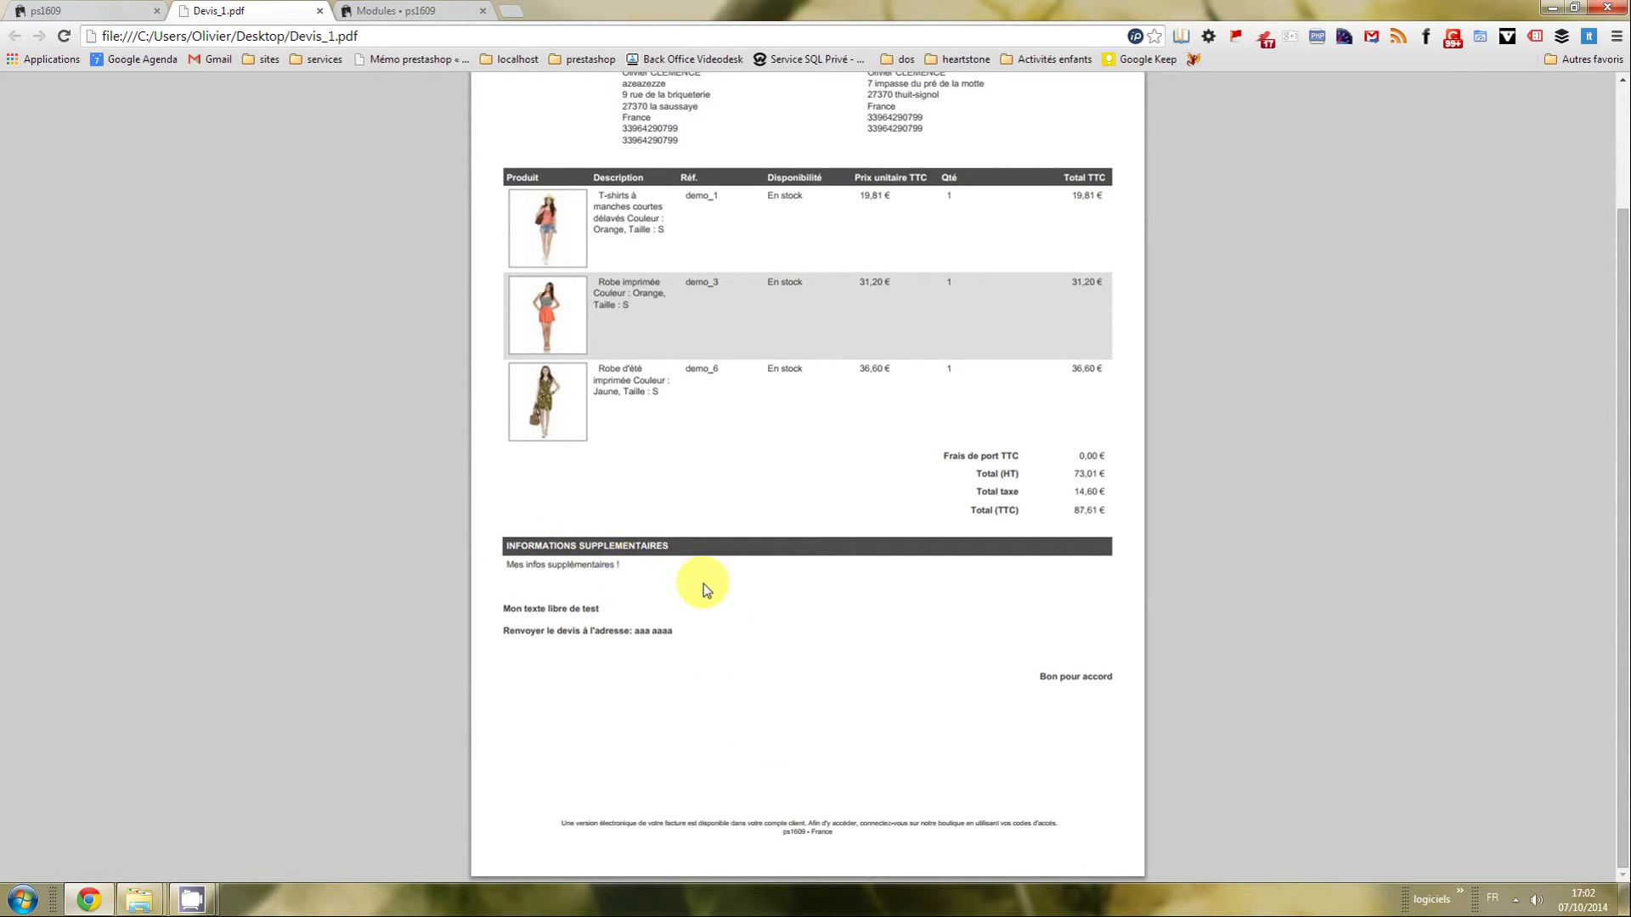
{"action": "left_click_drag", "start_coordinate": [503, 609], "coordinate": [605, 608]}
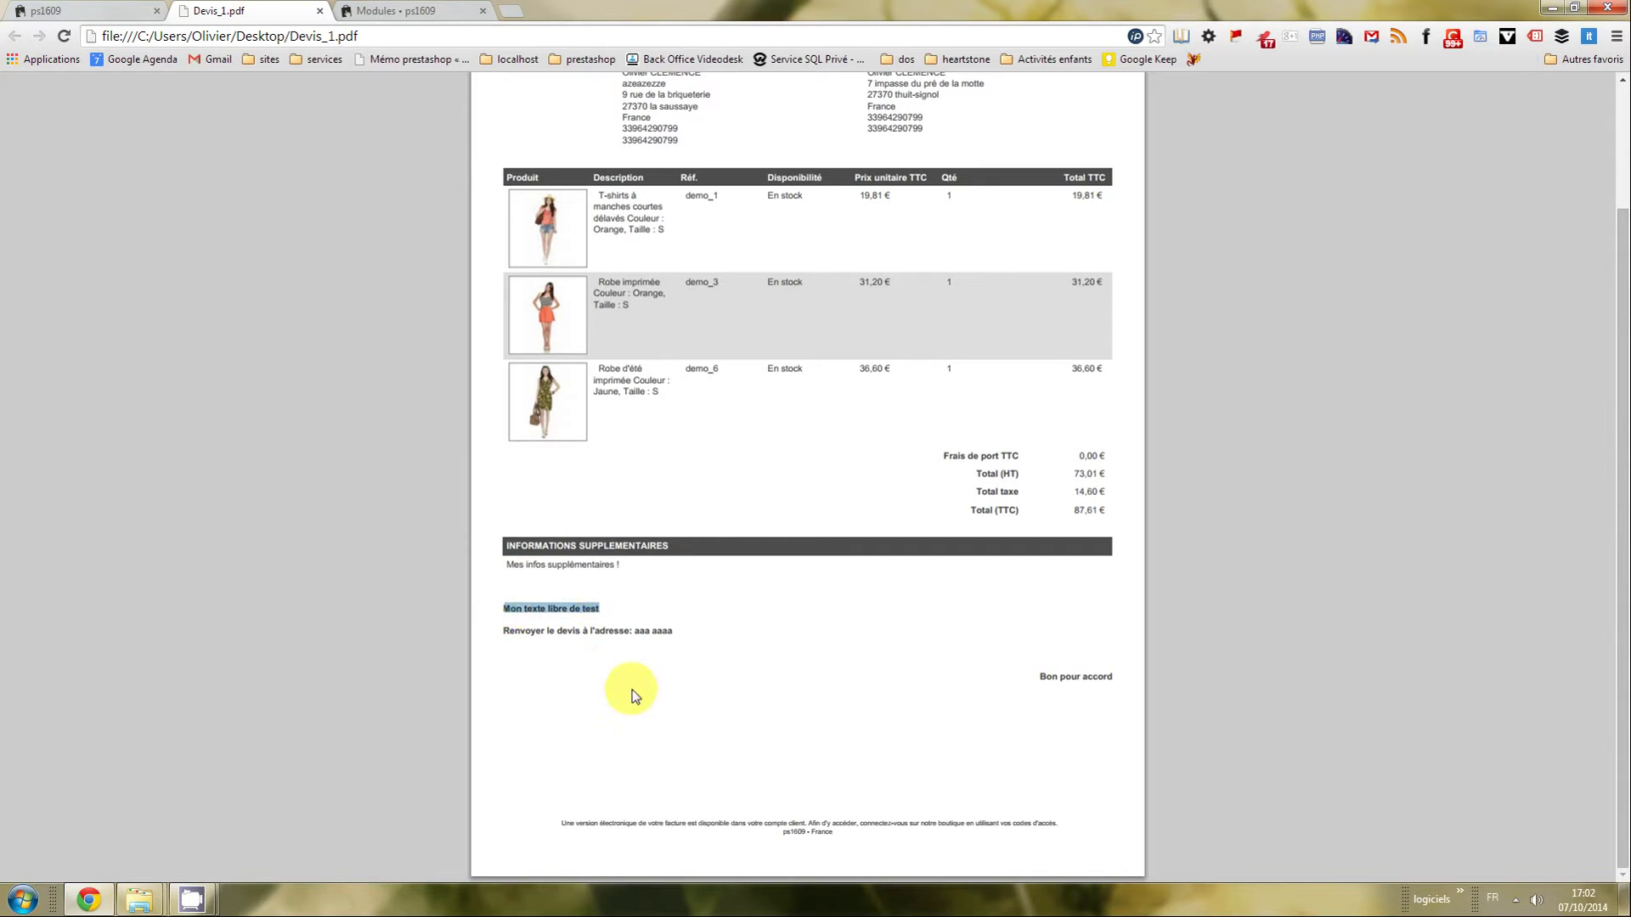
{"action": "left_click", "coordinate": [515, 614]}
Compare the quote PDF with the free text and validation text in the module configuration, and close the PDF.
{"action": "left_click", "coordinate": [387, 10]}
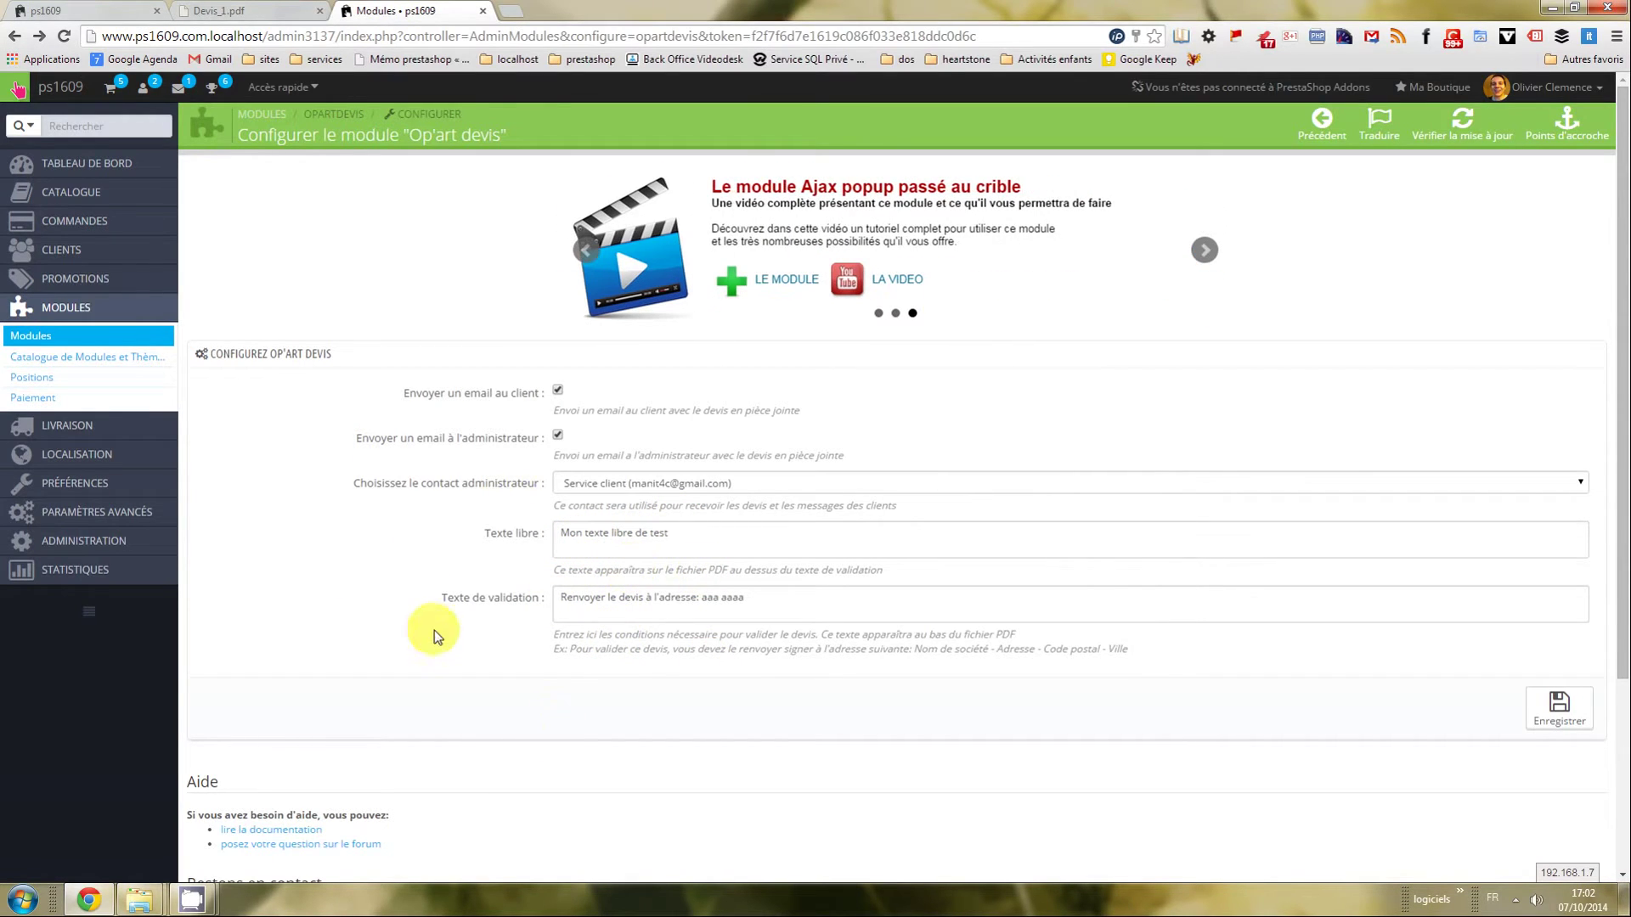
{"action": "left_click", "coordinate": [253, 10]}
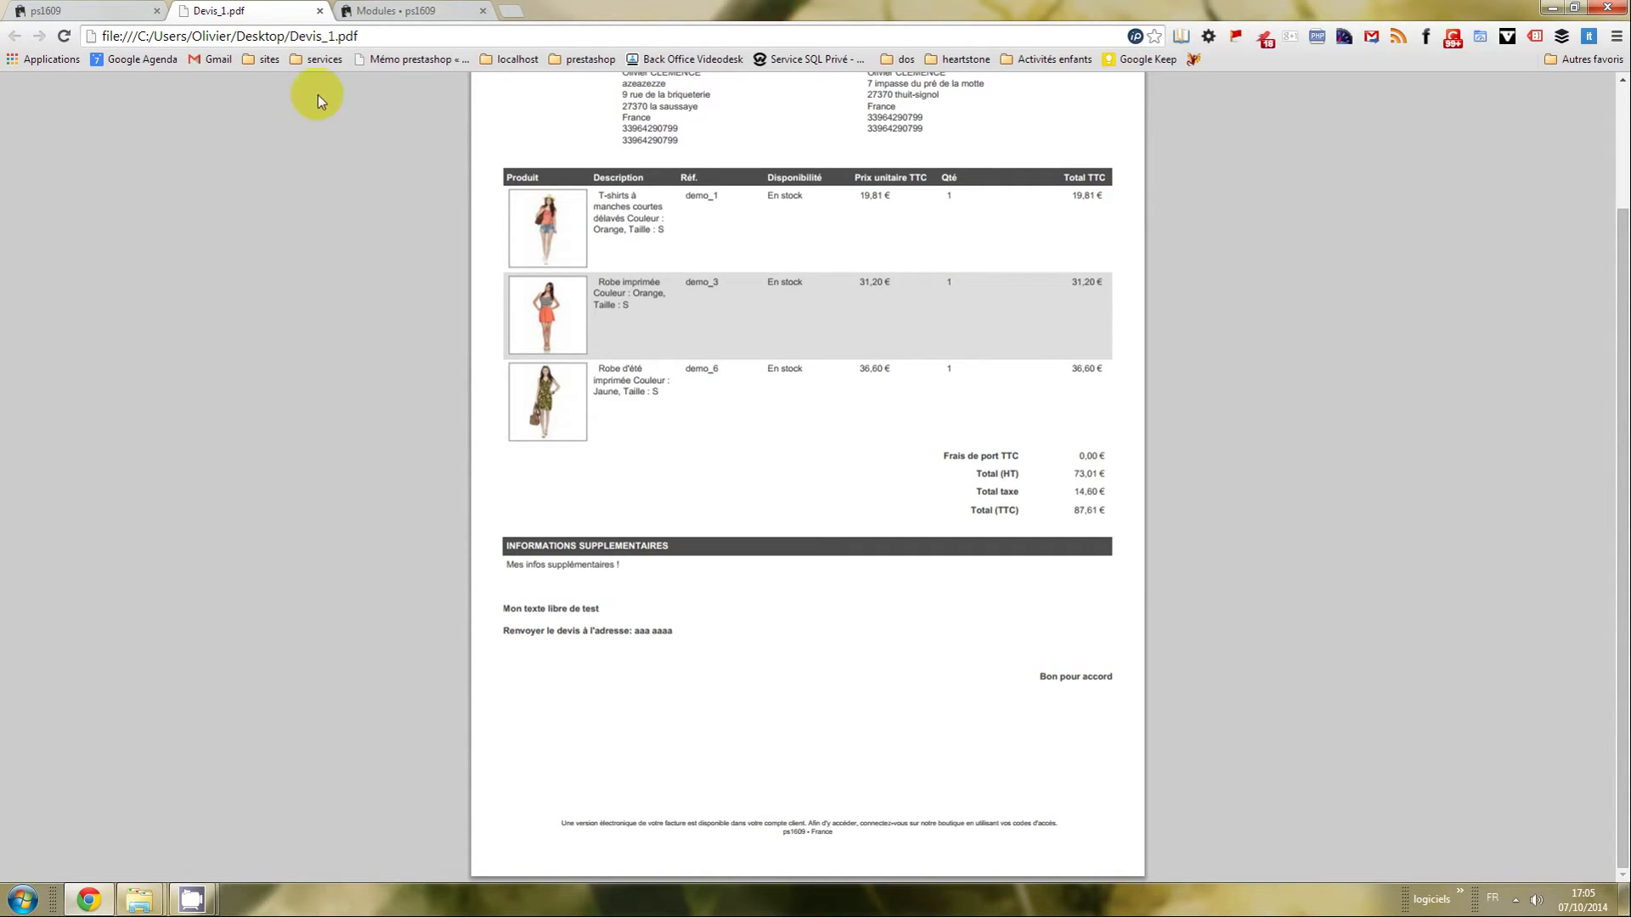
{"action": "left_click", "coordinate": [320, 10]}
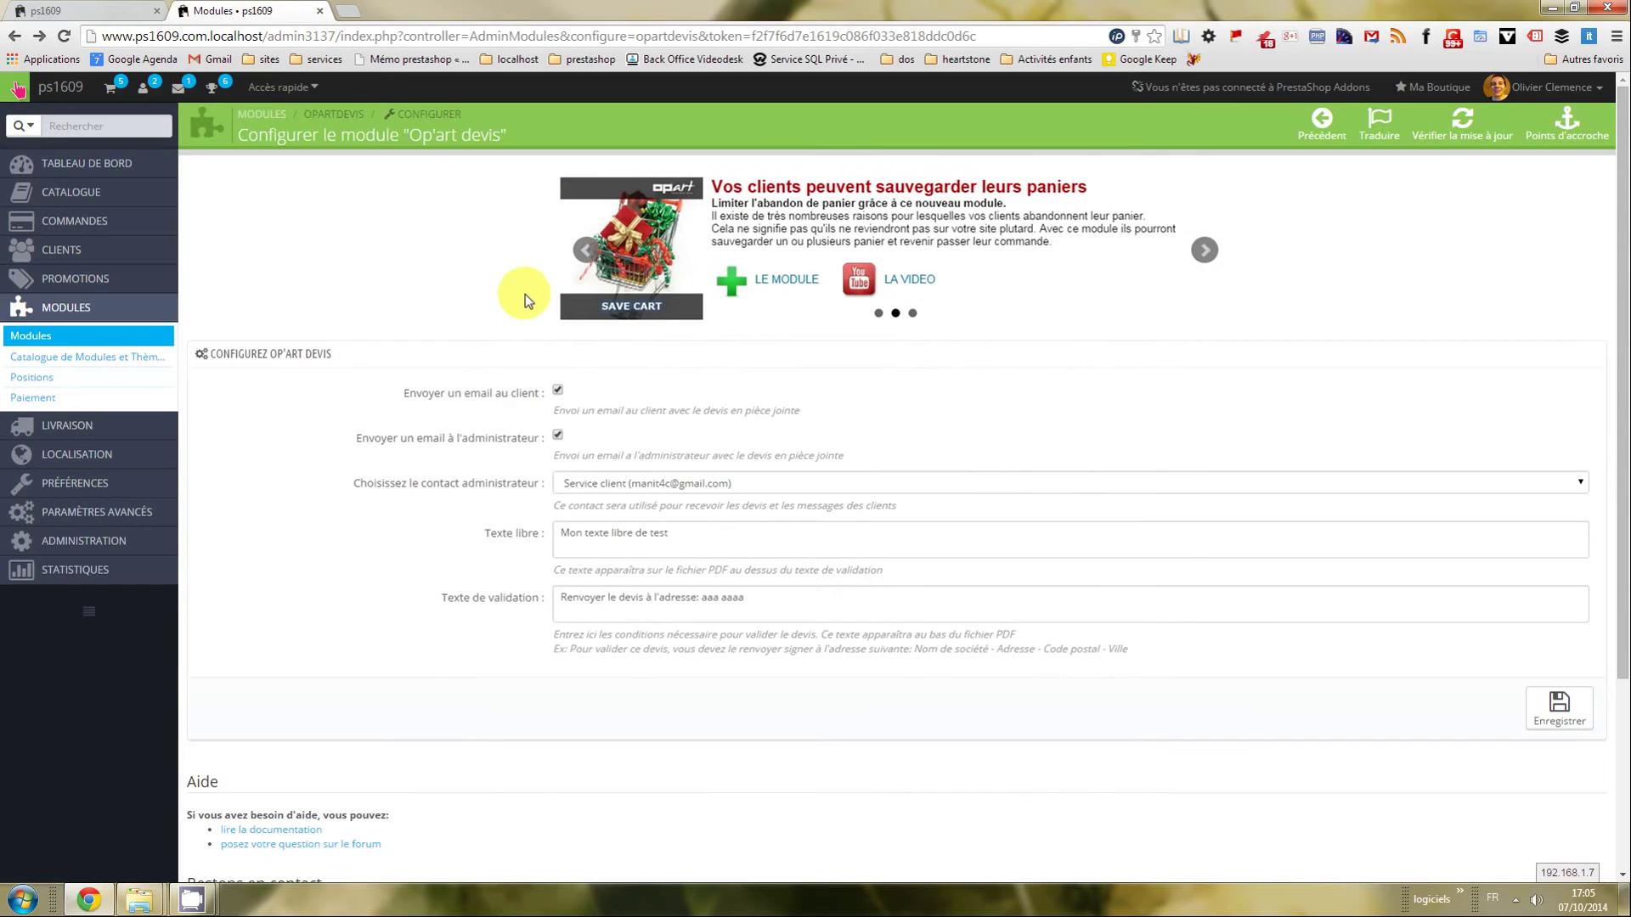
Open the list of saved quotes from the customer account on the storefront.
{"action": "left_click", "coordinate": [123, 10]}
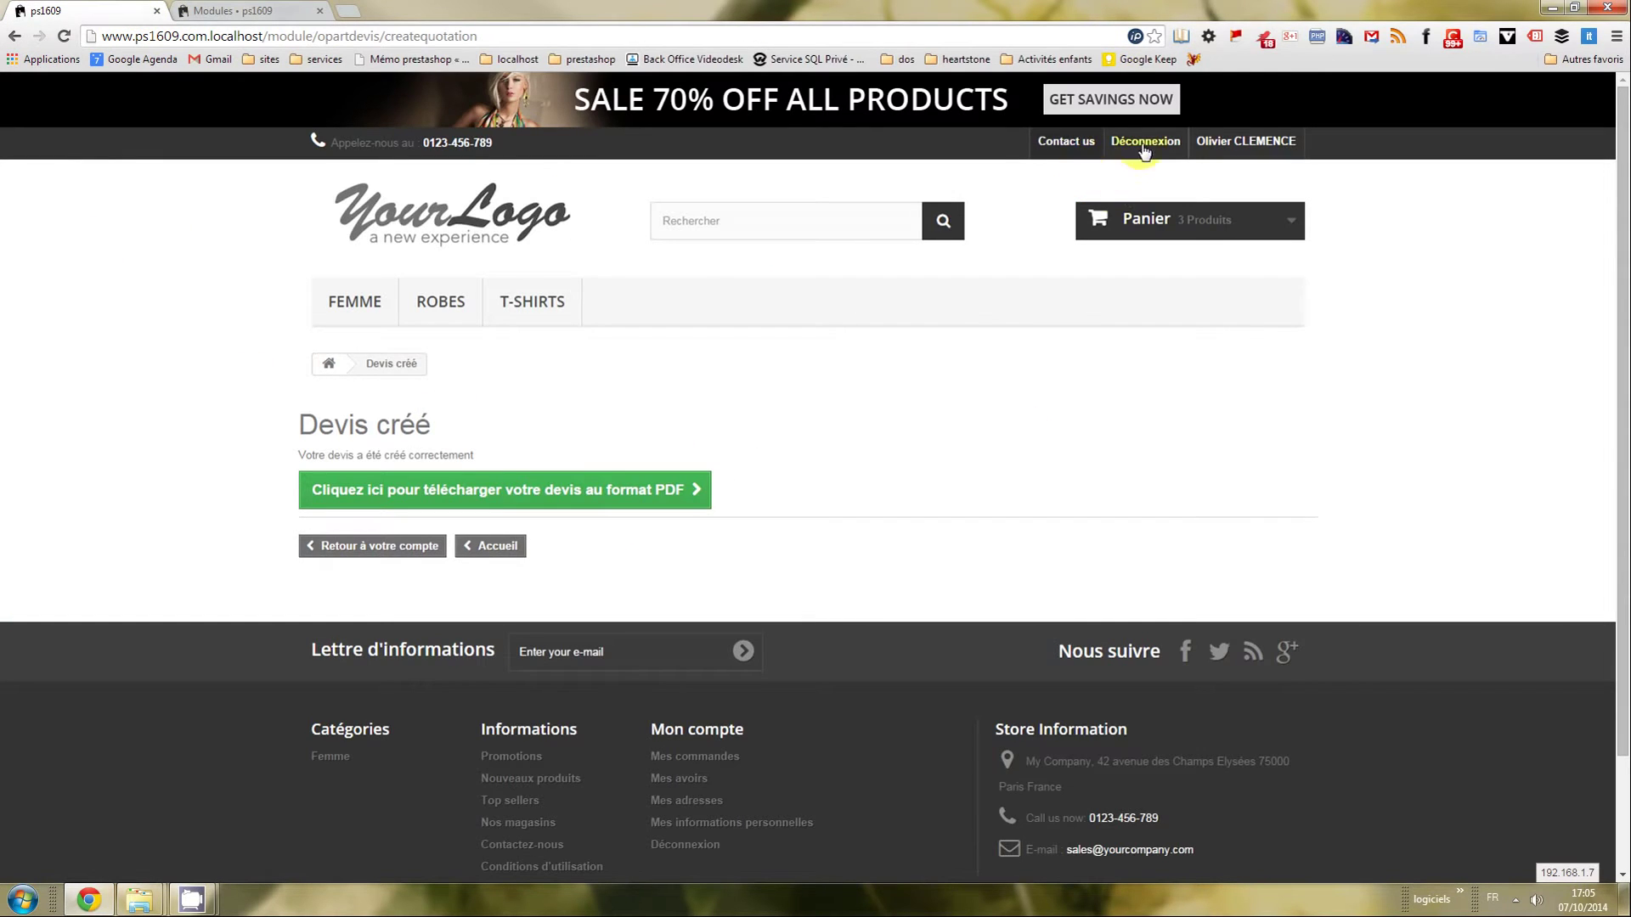
{"action": "left_click", "coordinate": [1274, 137]}
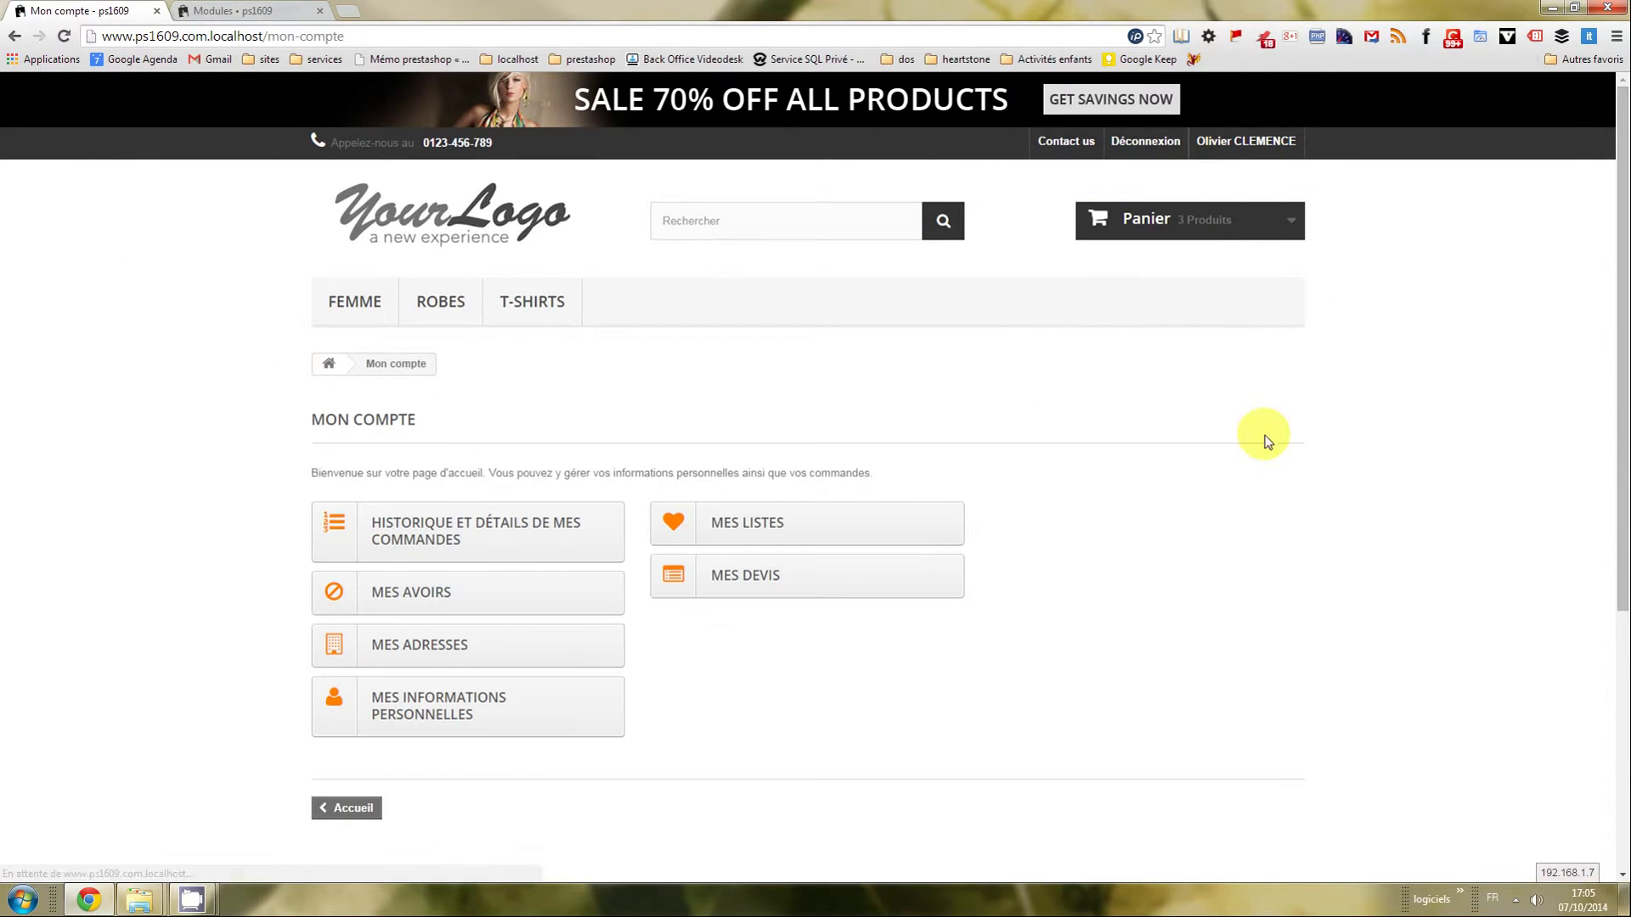
{"action": "scroll", "coordinate": [570, 743], "scroll_direction": "down", "scroll_amount": 1}
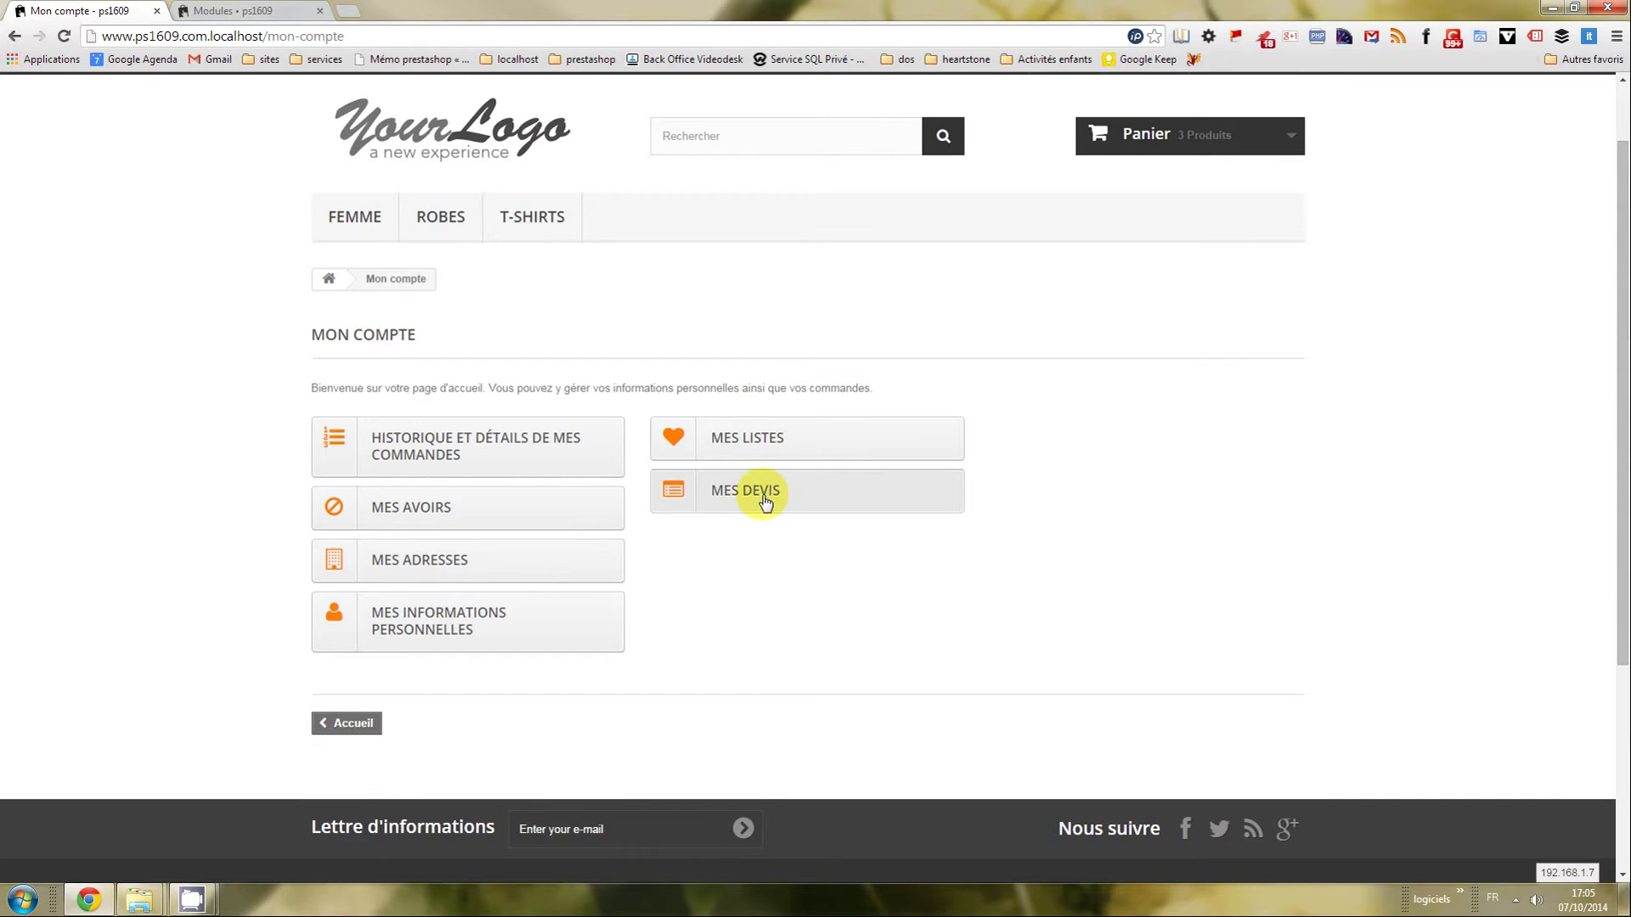
{"action": "left_click", "coordinate": [721, 497]}
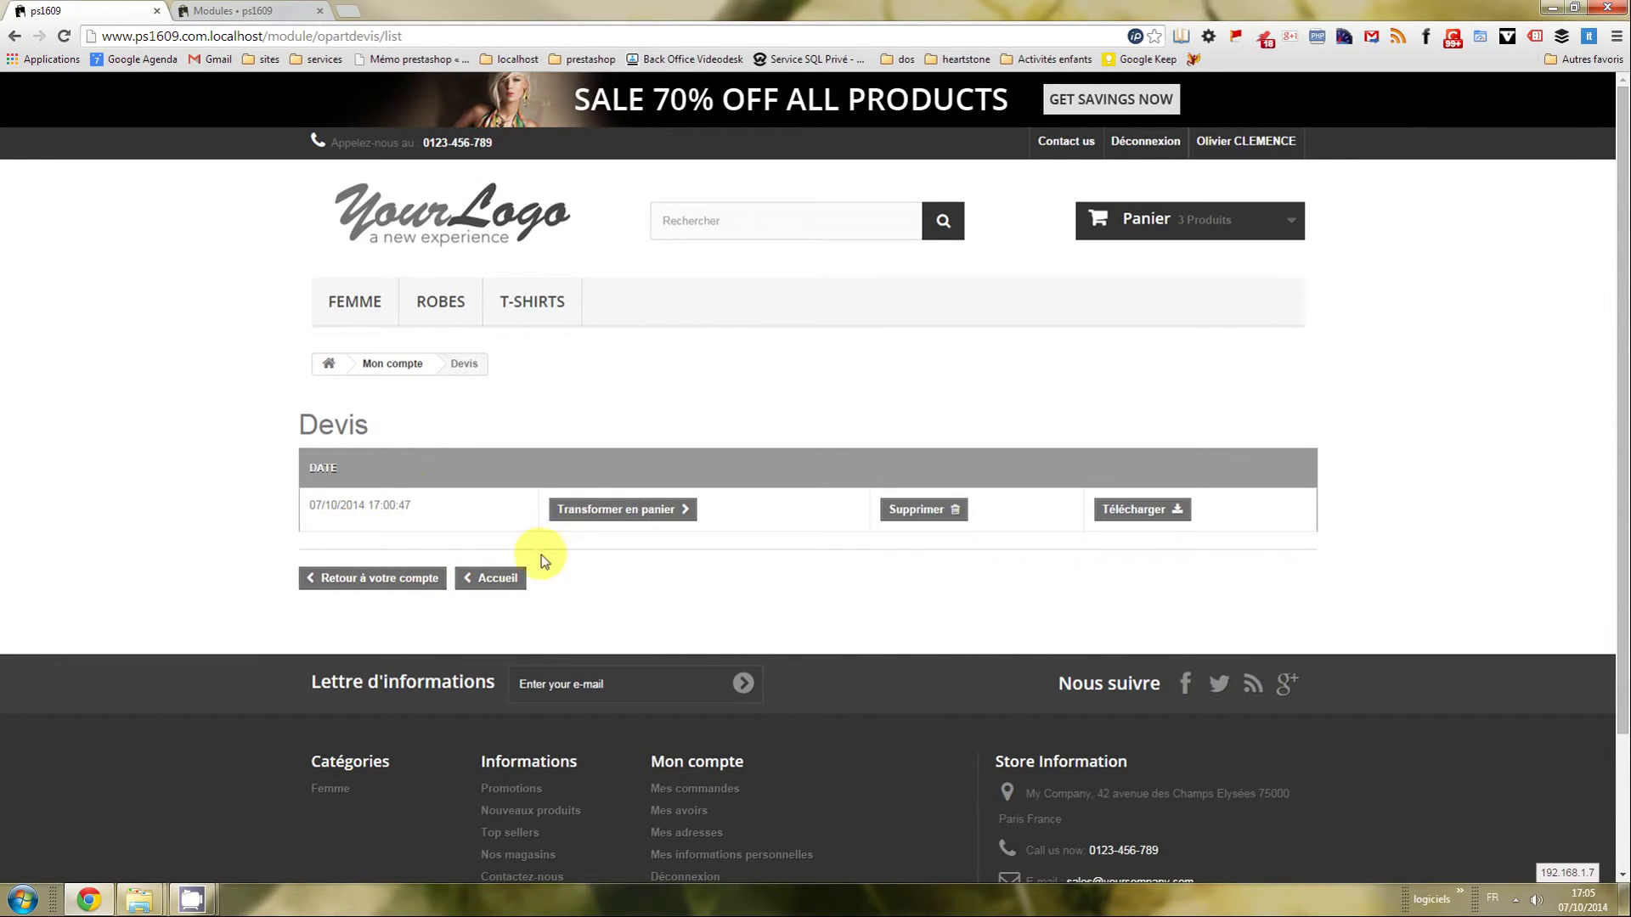
Examine the saved quote's date and bring up its PDF download, cancelling the save.
{"action": "left_click_drag", "start_coordinate": [405, 511], "coordinate": [313, 506]}
{"action": "left_click", "coordinate": [464, 522]}
{"action": "left_click", "coordinate": [1138, 514]}
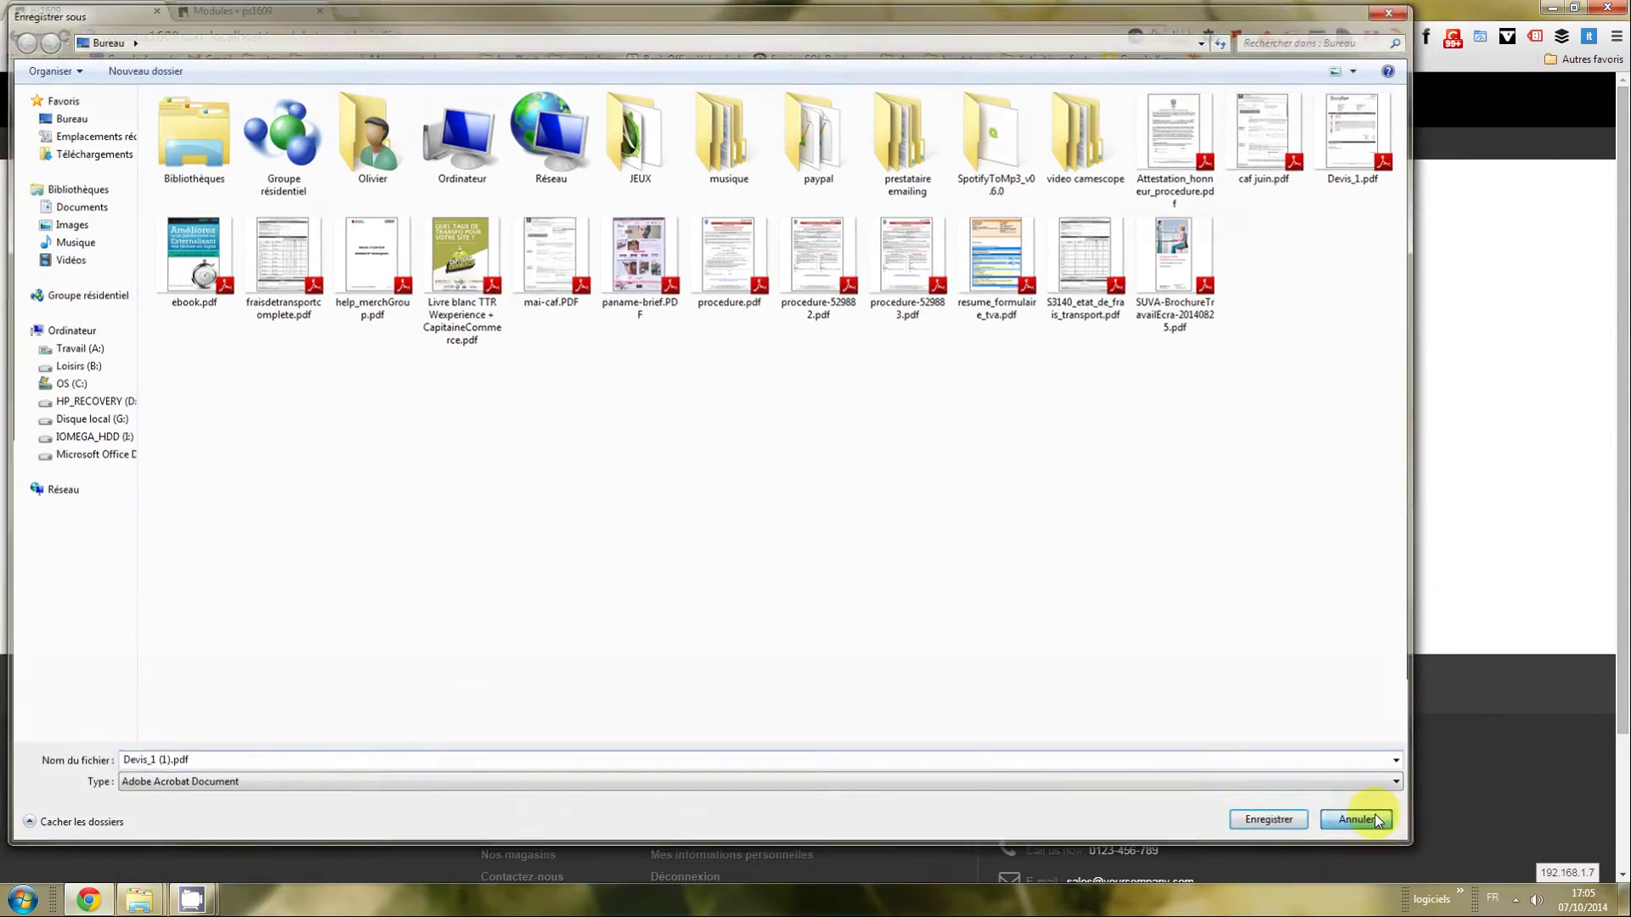
{"action": "left_click", "coordinate": [1362, 824]}
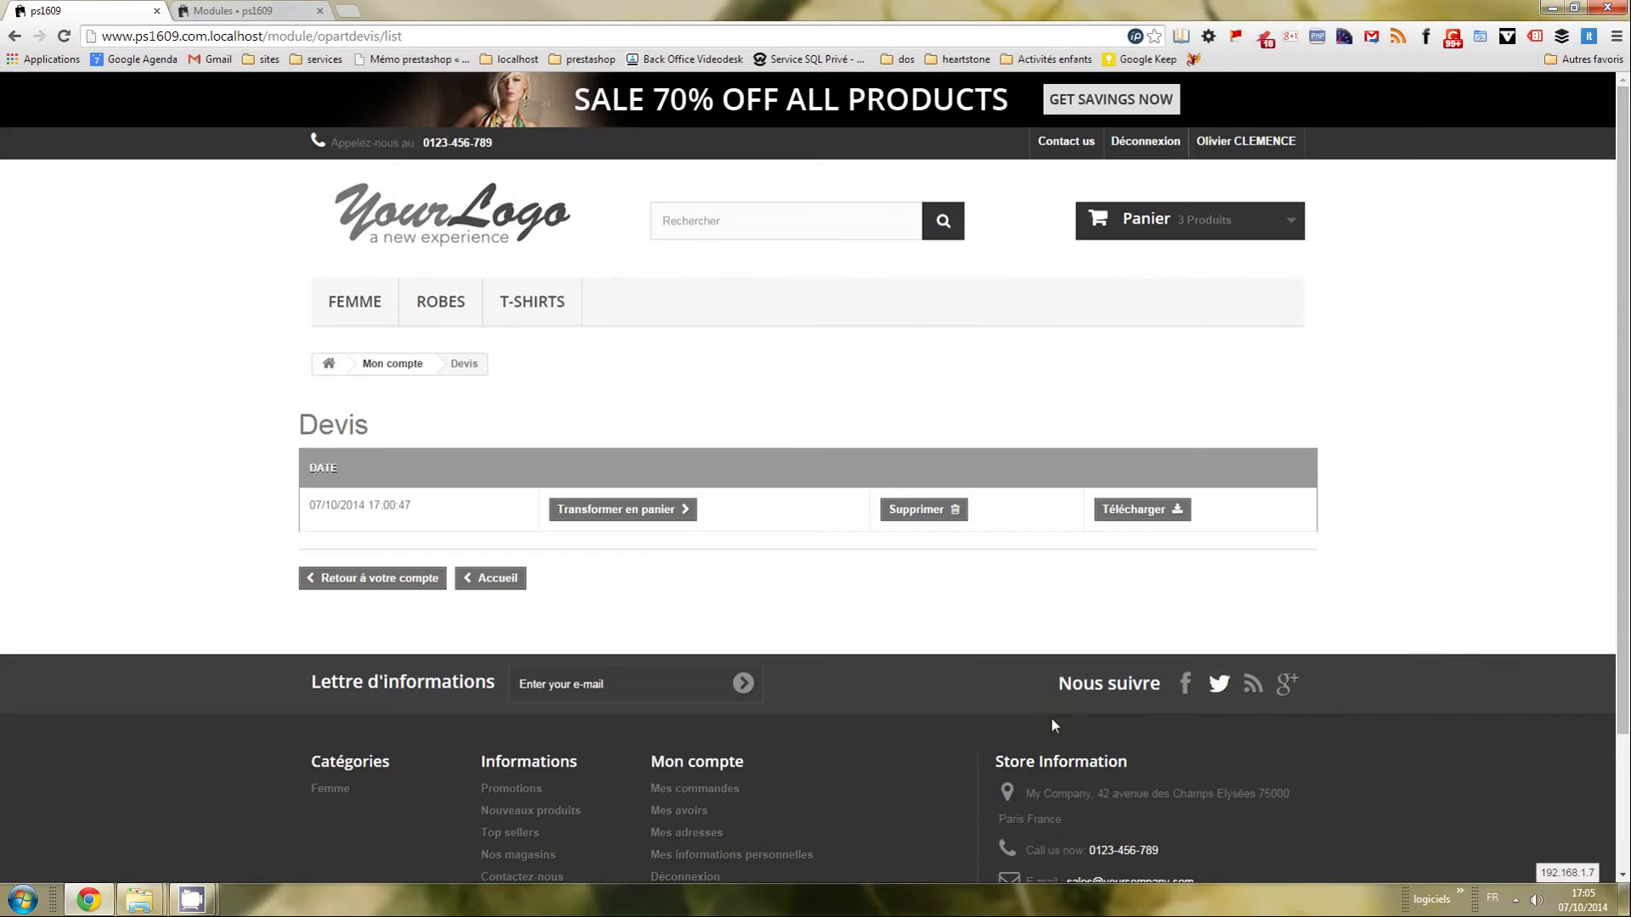
Turn the saved quote into a cart and review the products and addresses in the order summary.
{"action": "left_click", "coordinate": [610, 515]}
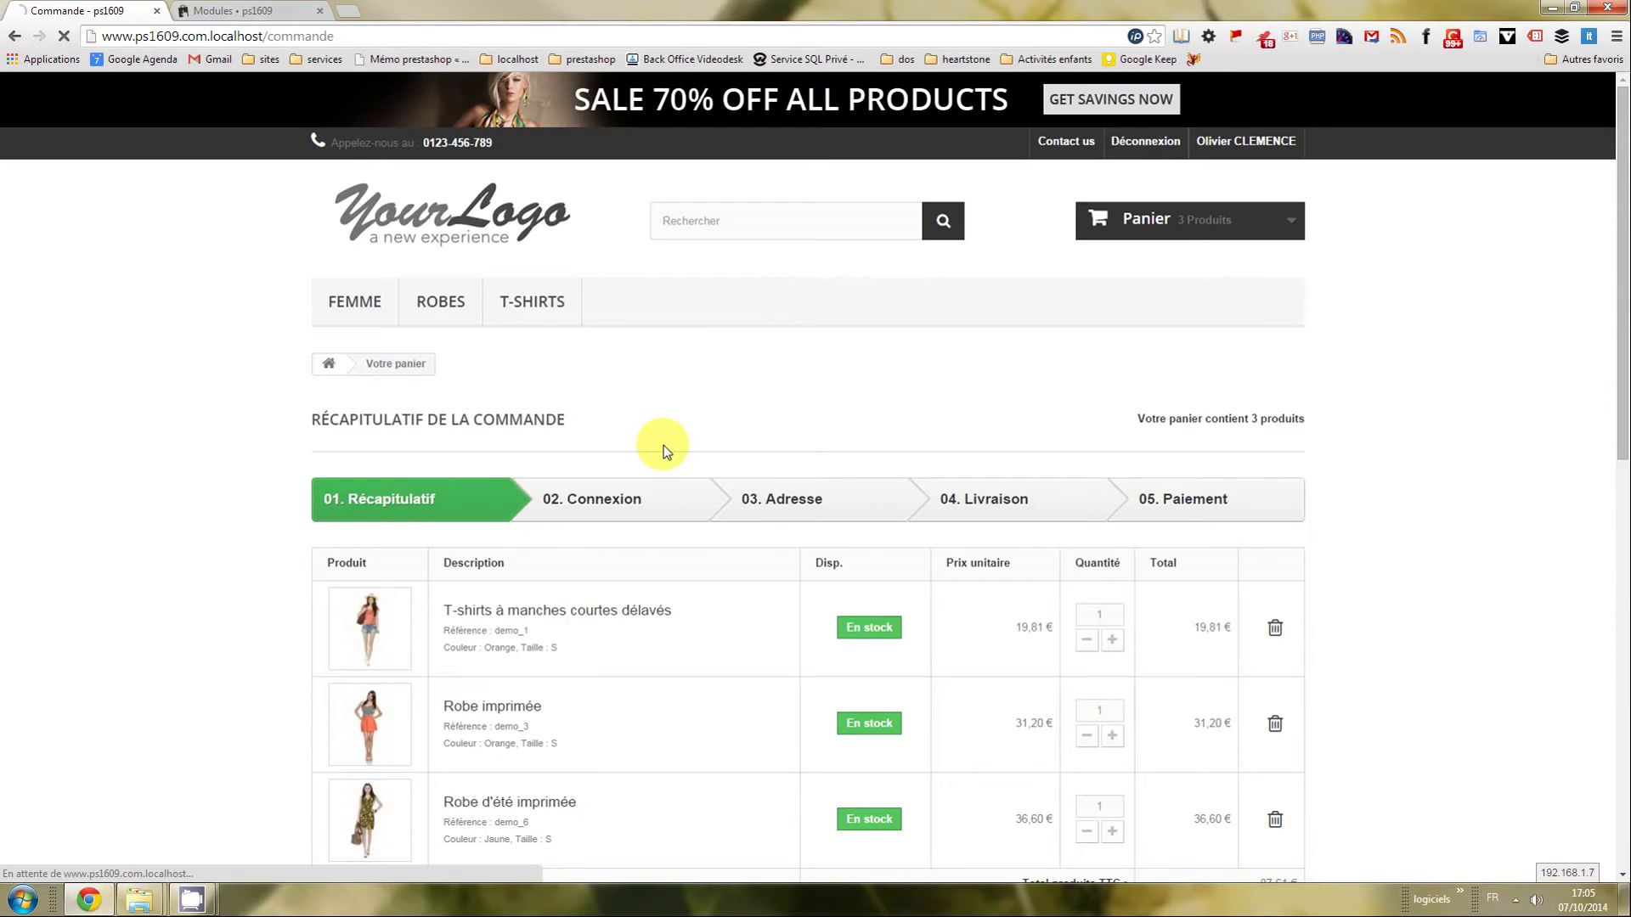
{"action": "scroll", "coordinate": [833, 425], "scroll_direction": "down", "scroll_amount": 3}
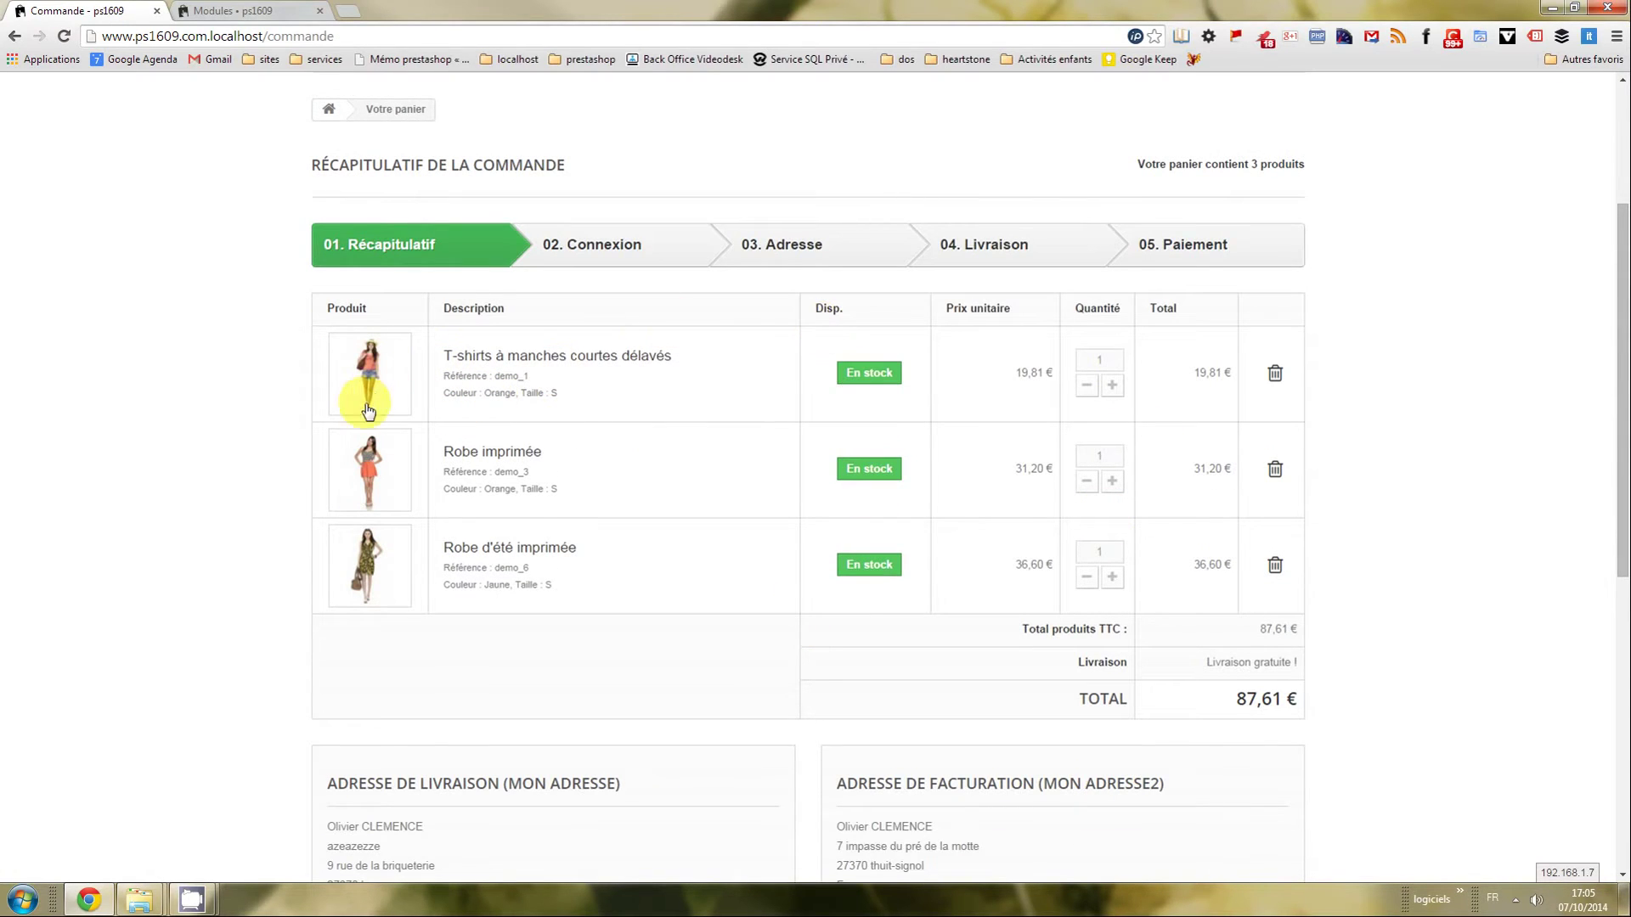
{"action": "scroll", "coordinate": [764, 510], "scroll_direction": "down", "scroll_amount": 2}
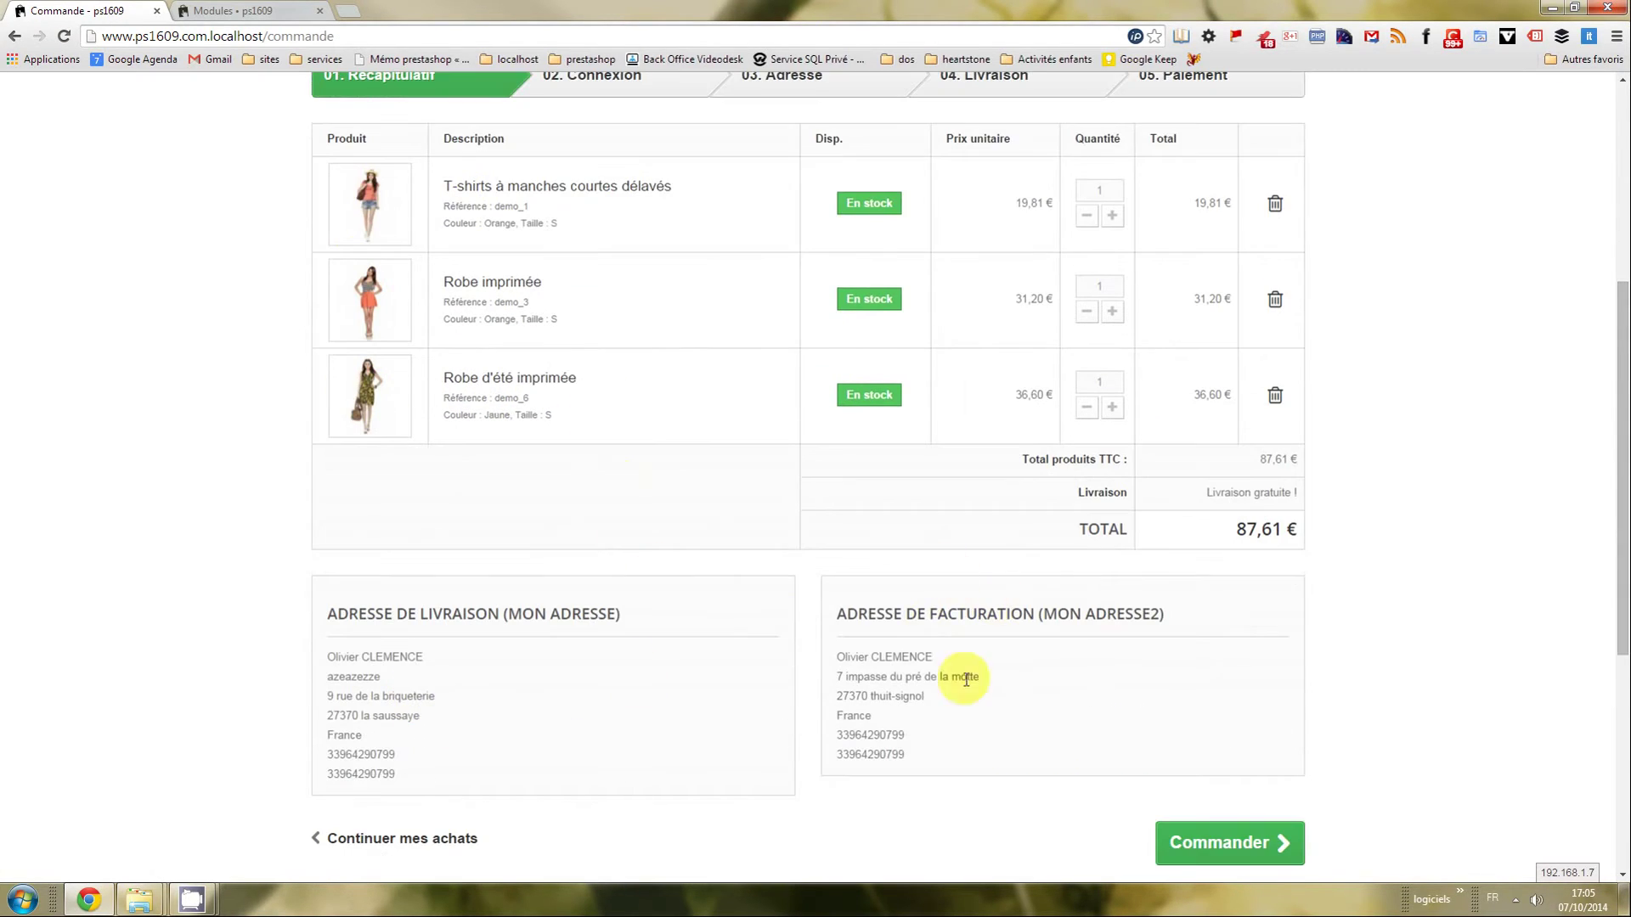
{"action": "scroll", "coordinate": [1011, 688], "scroll_direction": "down", "scroll_amount": 1}
{"action": "scroll", "coordinate": [765, 799], "scroll_direction": "up", "scroll_amount": 1}
{"action": "scroll", "coordinate": [1266, 439], "scroll_direction": "down", "scroll_amount": 1}
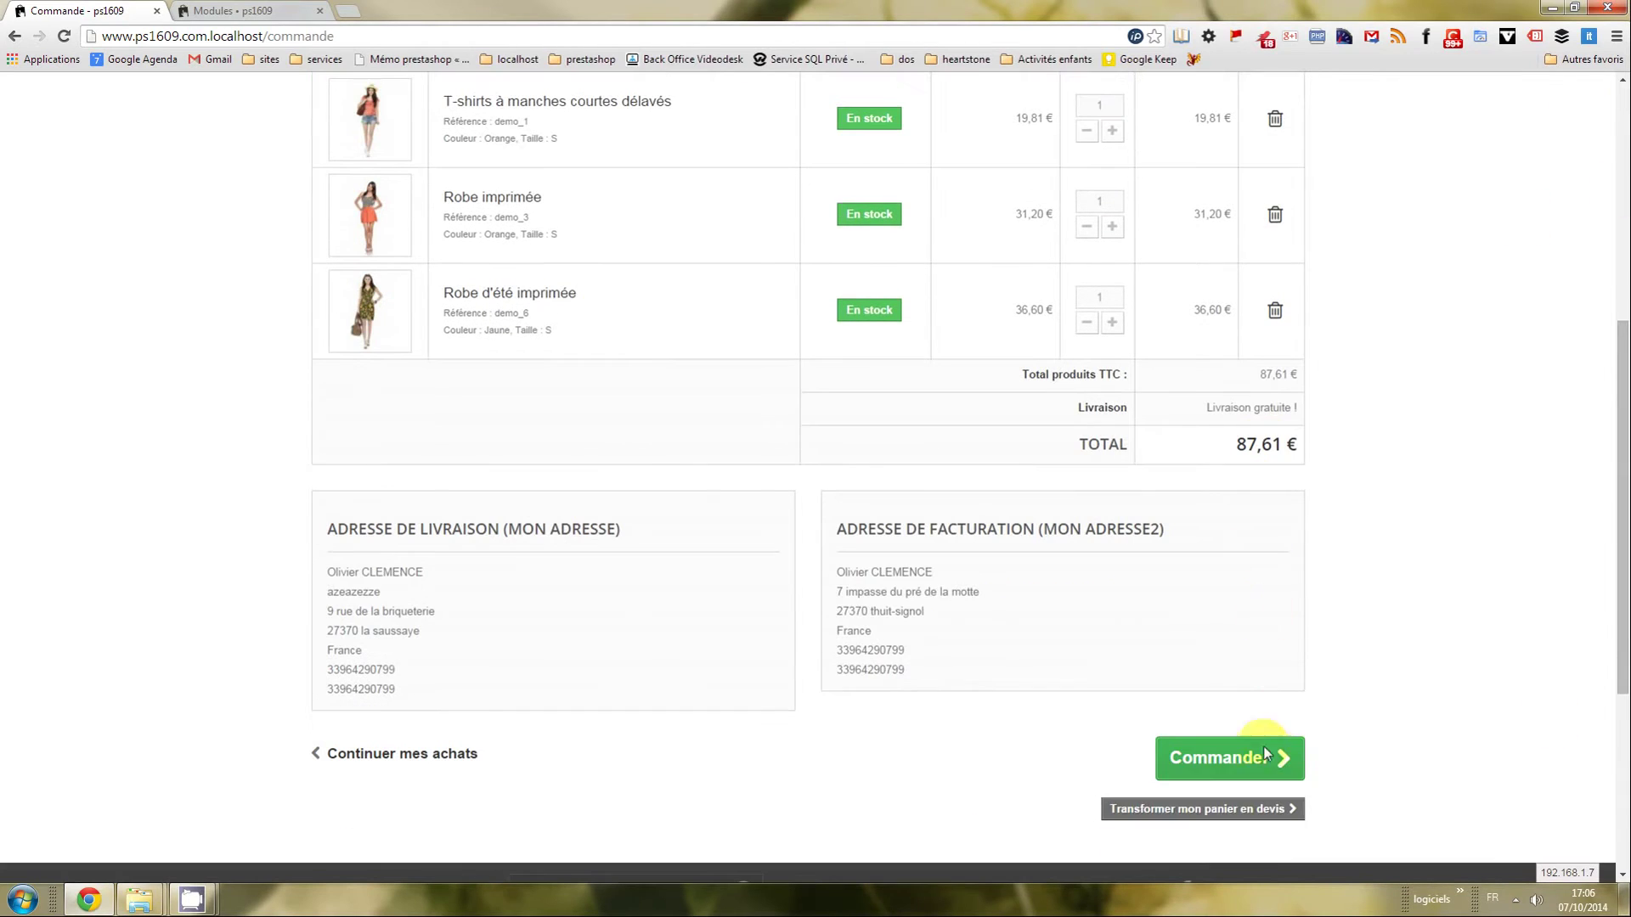
Proceed with the order, keeping the selected delivery and billing addresses, up to the carrier choice.
{"action": "left_click", "coordinate": [1232, 758]}
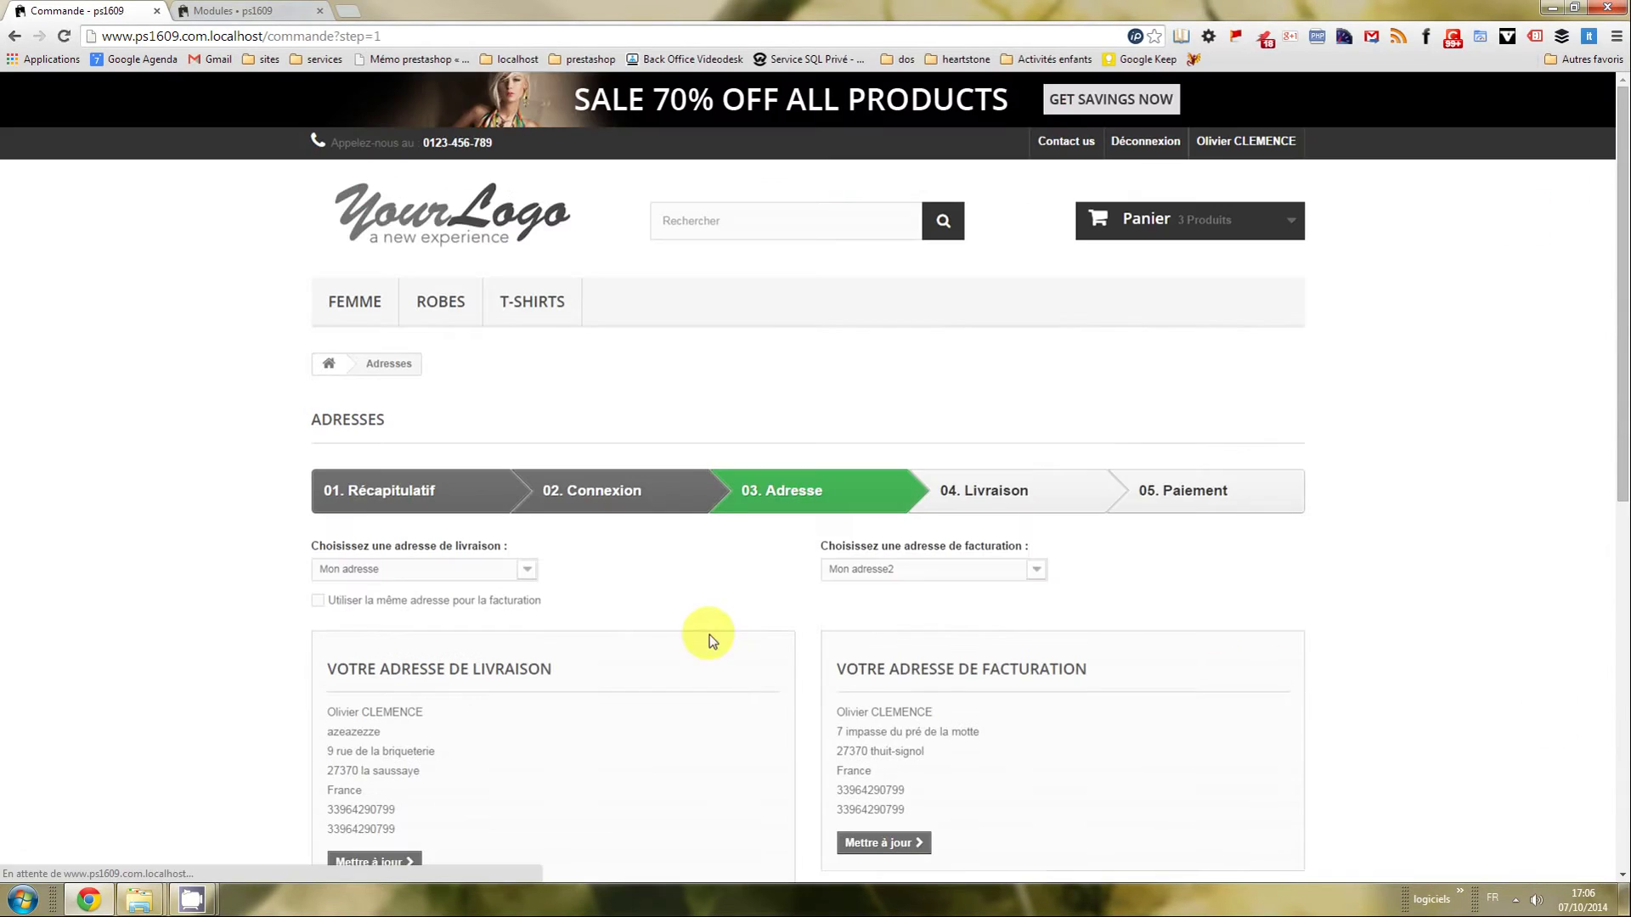
{"action": "scroll", "coordinate": [714, 611], "scroll_direction": "down", "scroll_amount": 2}
{"action": "scroll", "coordinate": [1034, 655], "scroll_direction": "down", "scroll_amount": 1}
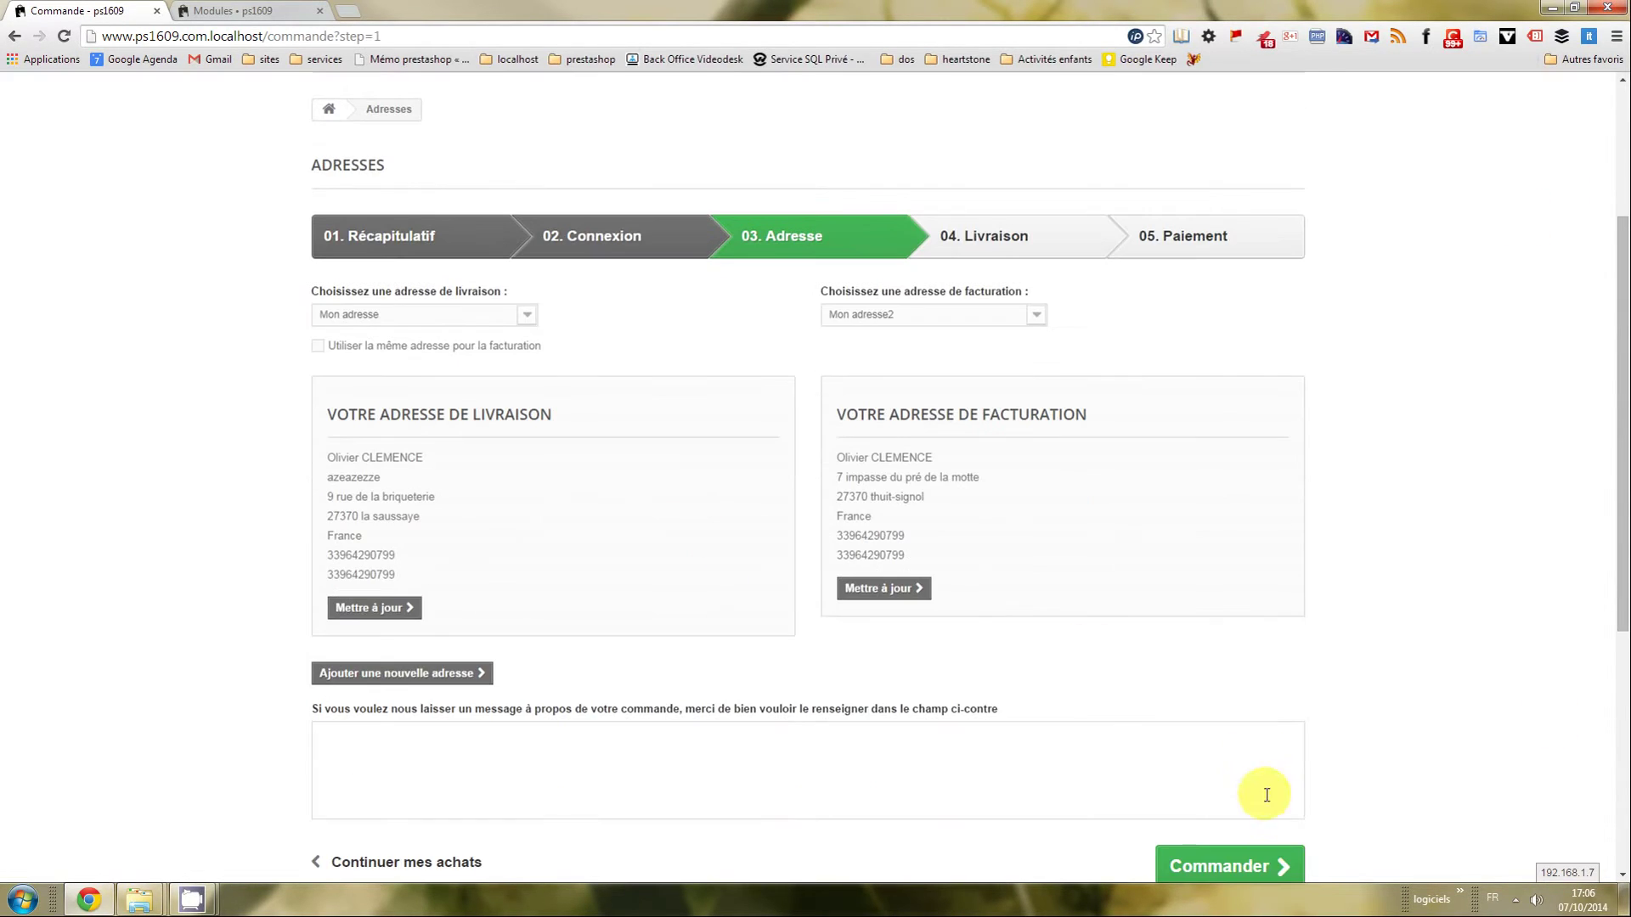
{"action": "left_click", "coordinate": [1270, 868]}
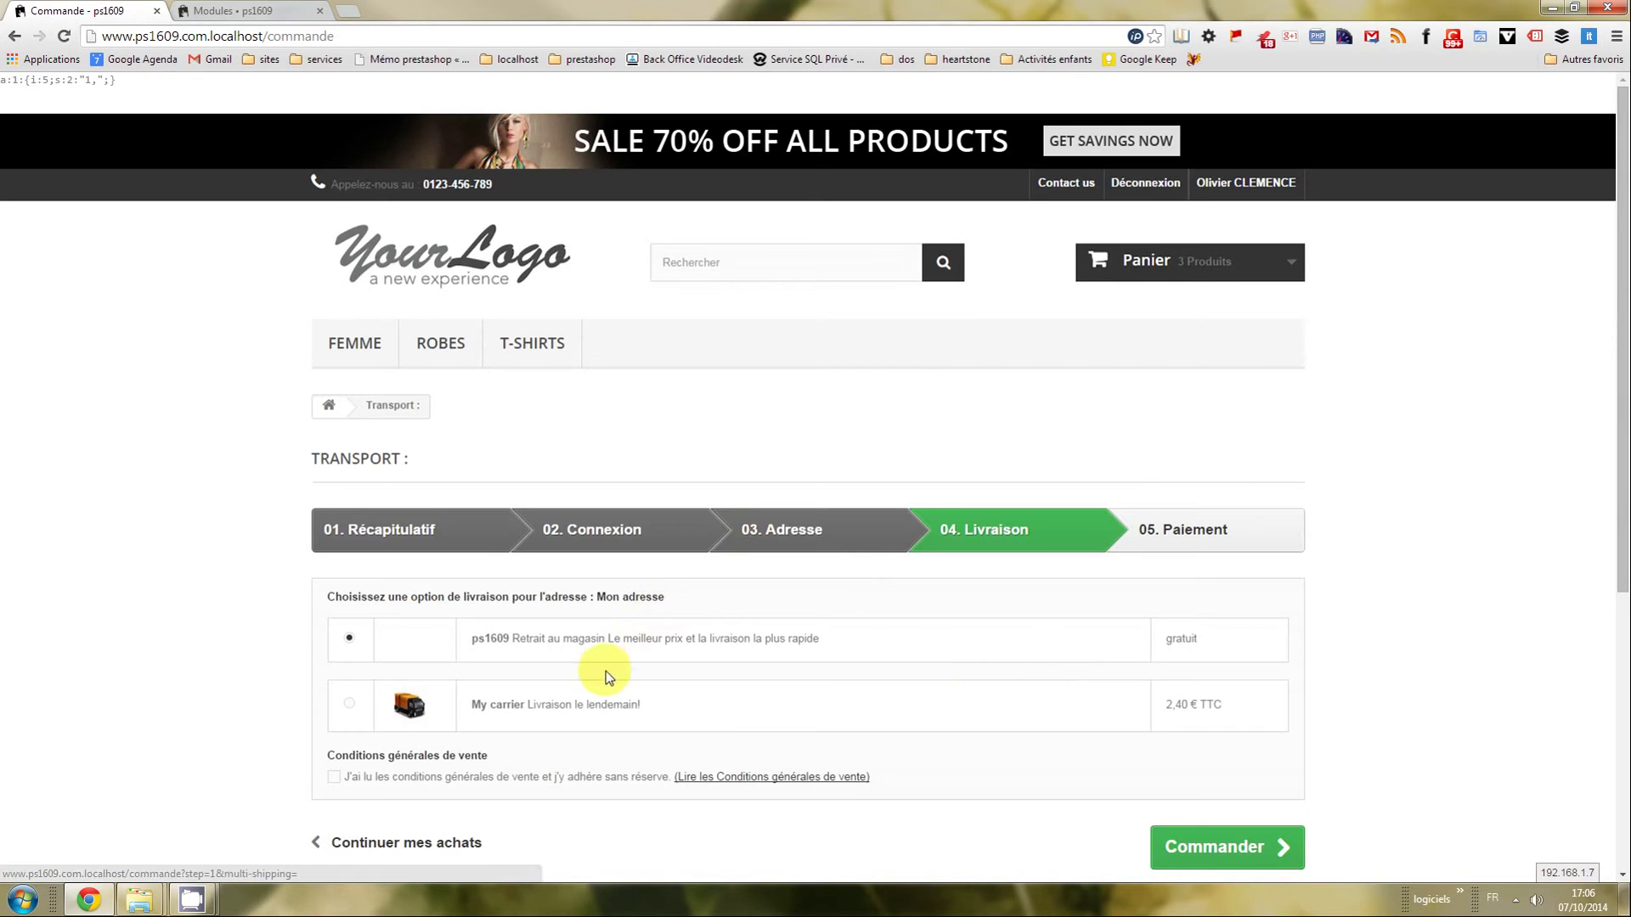
{"action": "scroll", "coordinate": [1624, 653], "scroll_direction": "down", "scroll_amount": 2}
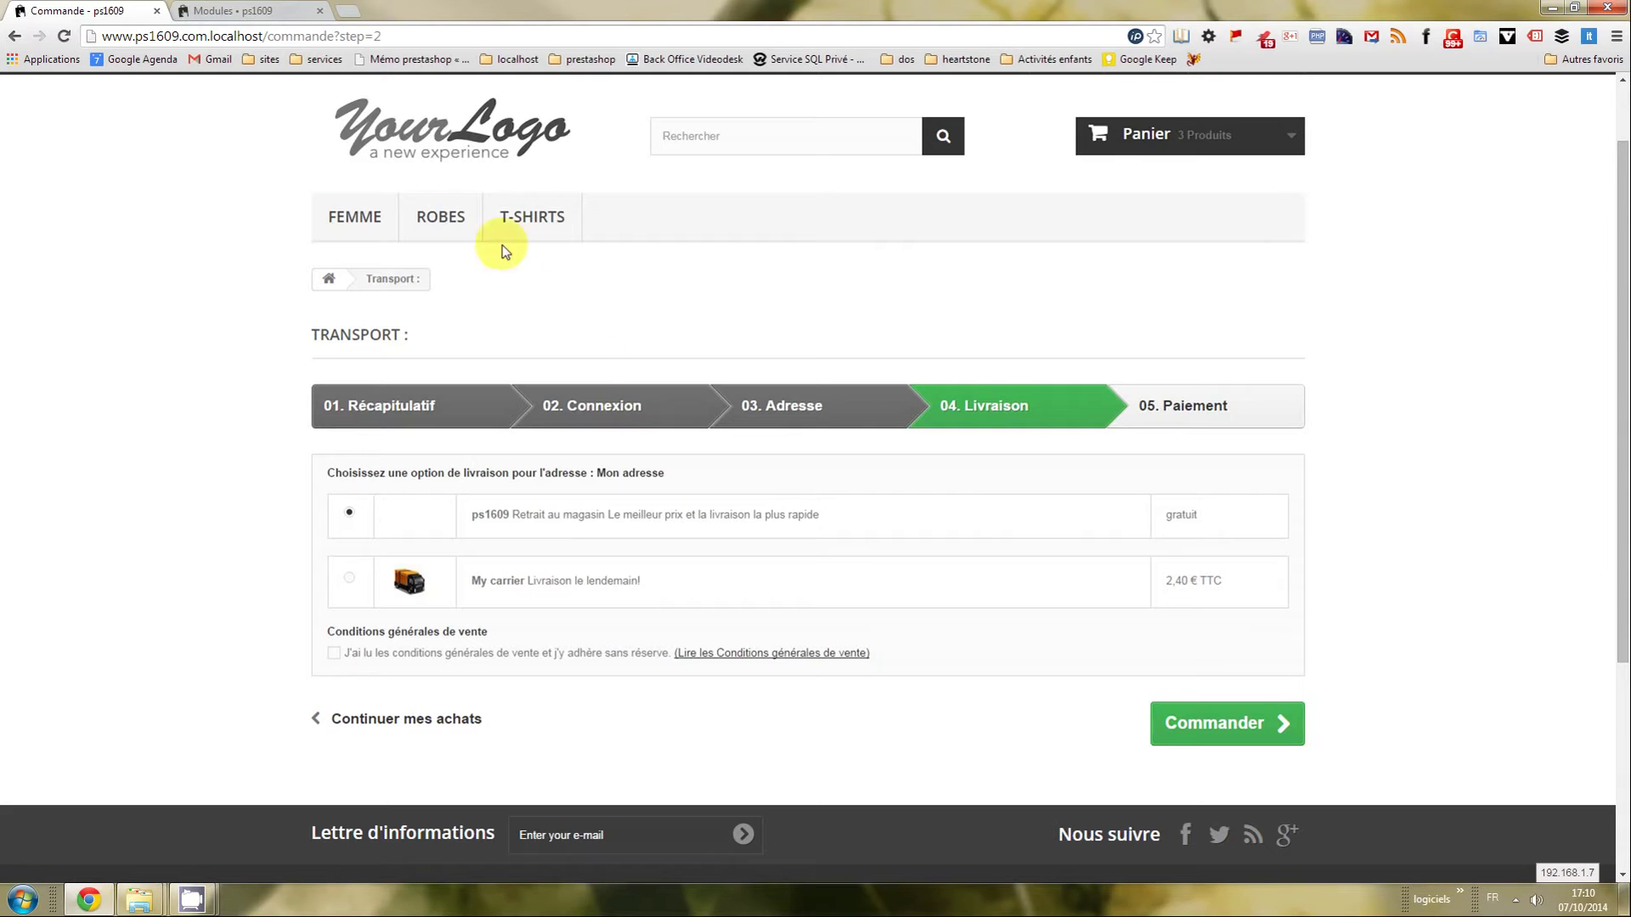
Go back to the shop's home page, open the Femme category, and examine its quote links and the cart contents.
{"action": "left_click", "coordinate": [390, 123]}
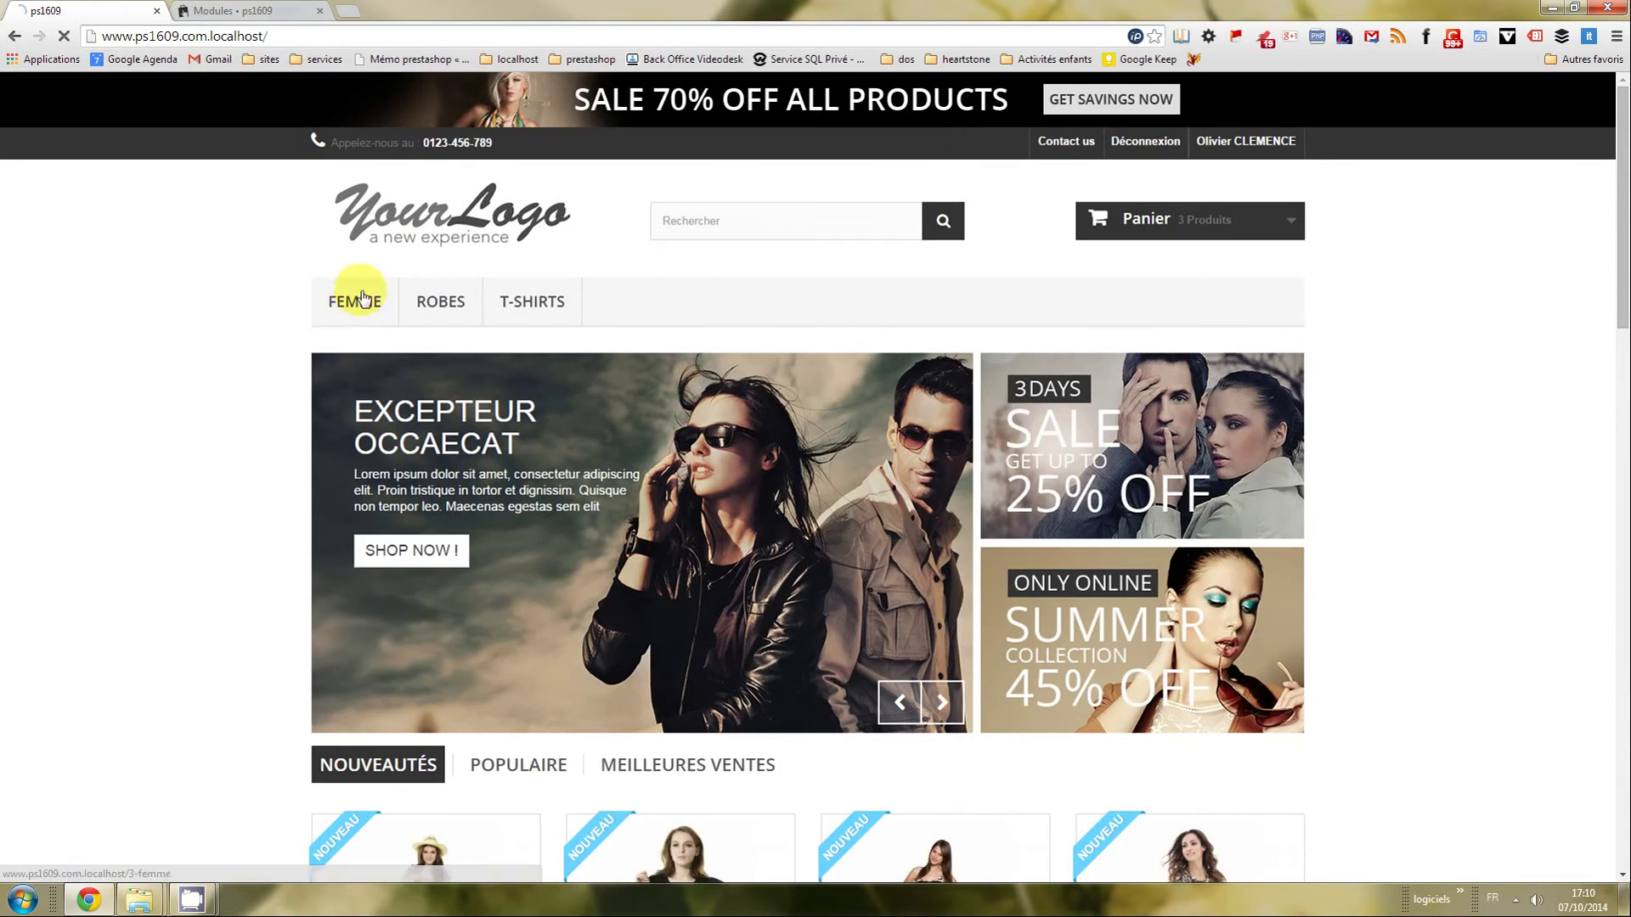
{"action": "left_click", "coordinate": [363, 299]}
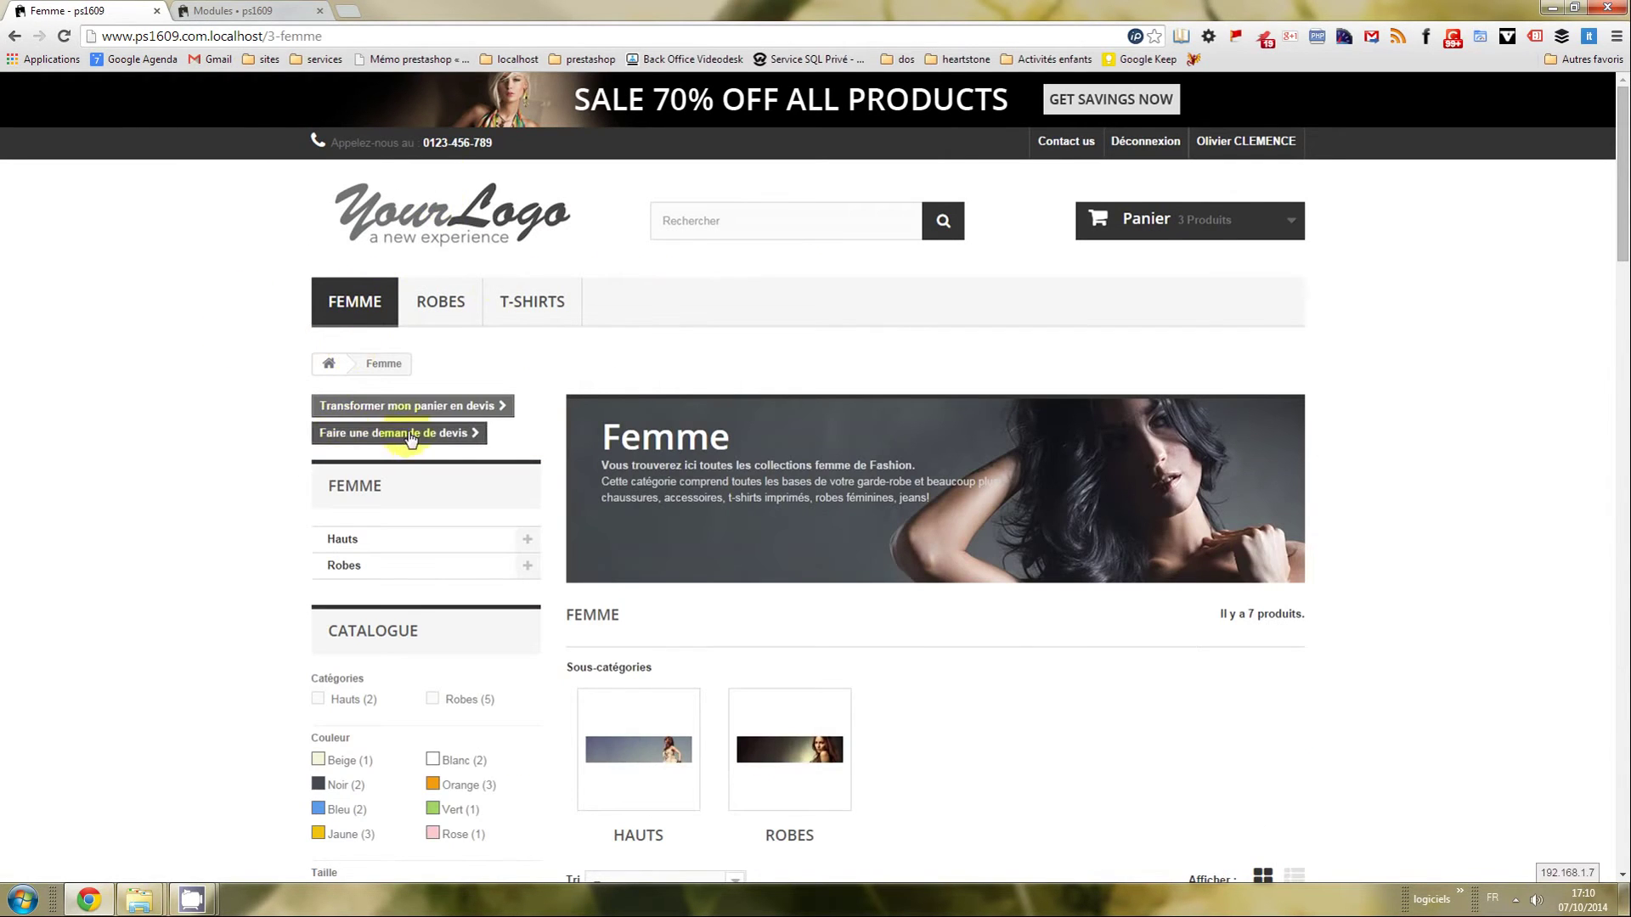
{"action": "left_click", "coordinate": [329, 406]}
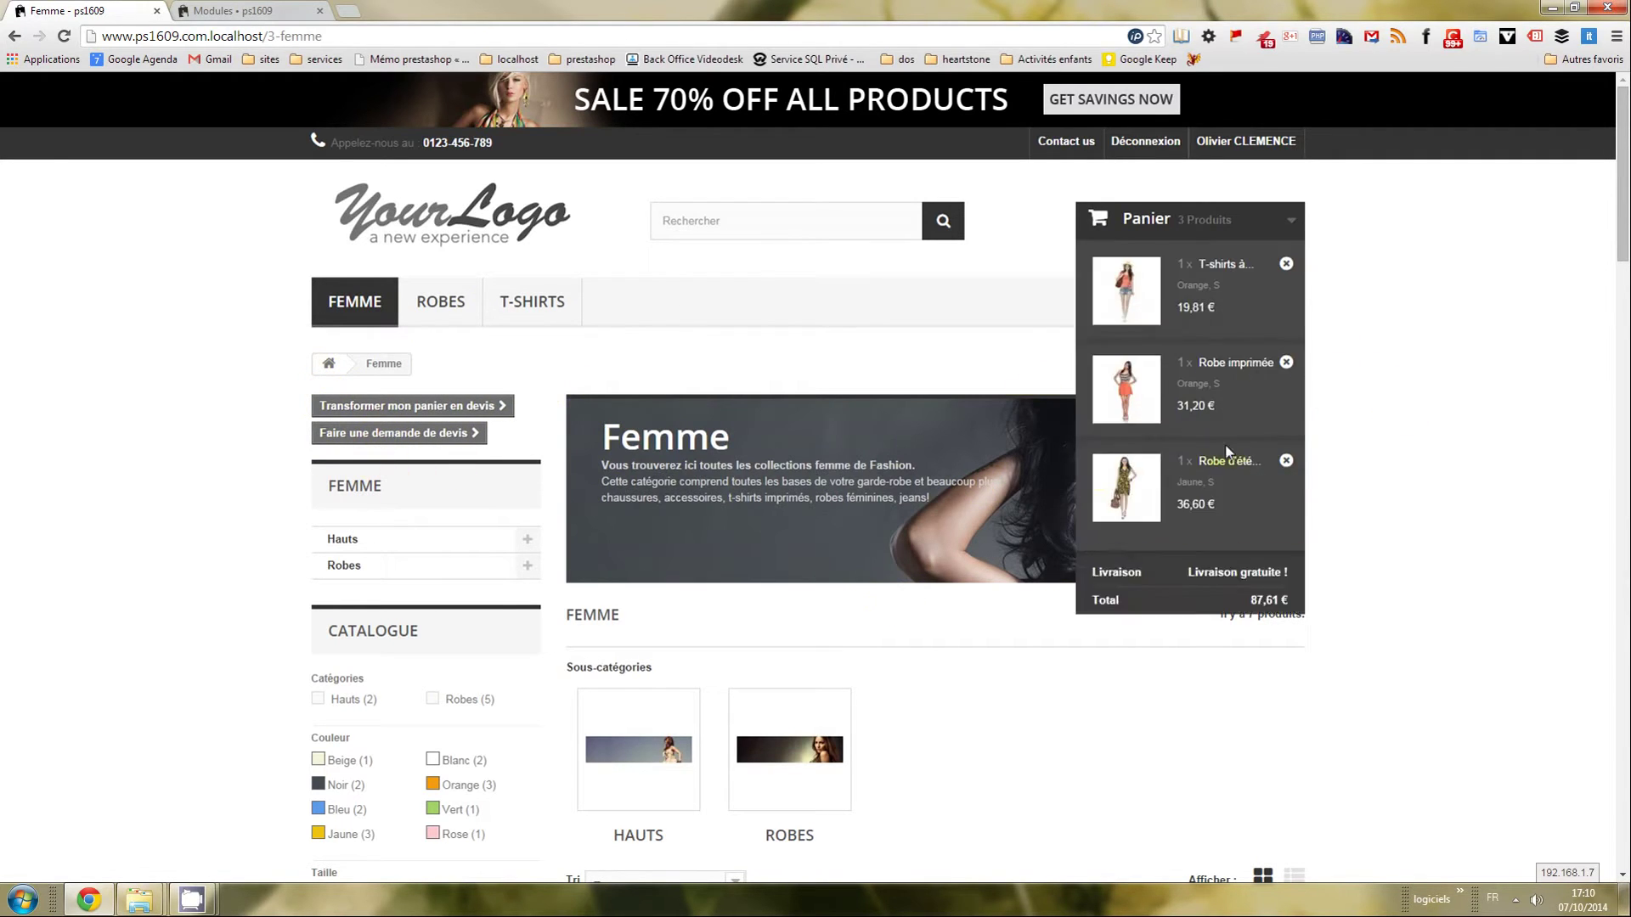
{"action": "scroll", "coordinate": [1237, 542], "scroll_direction": "down", "scroll_amount": 2}
{"action": "scroll", "coordinate": [1237, 542], "scroll_direction": "down", "scroll_amount": 1}
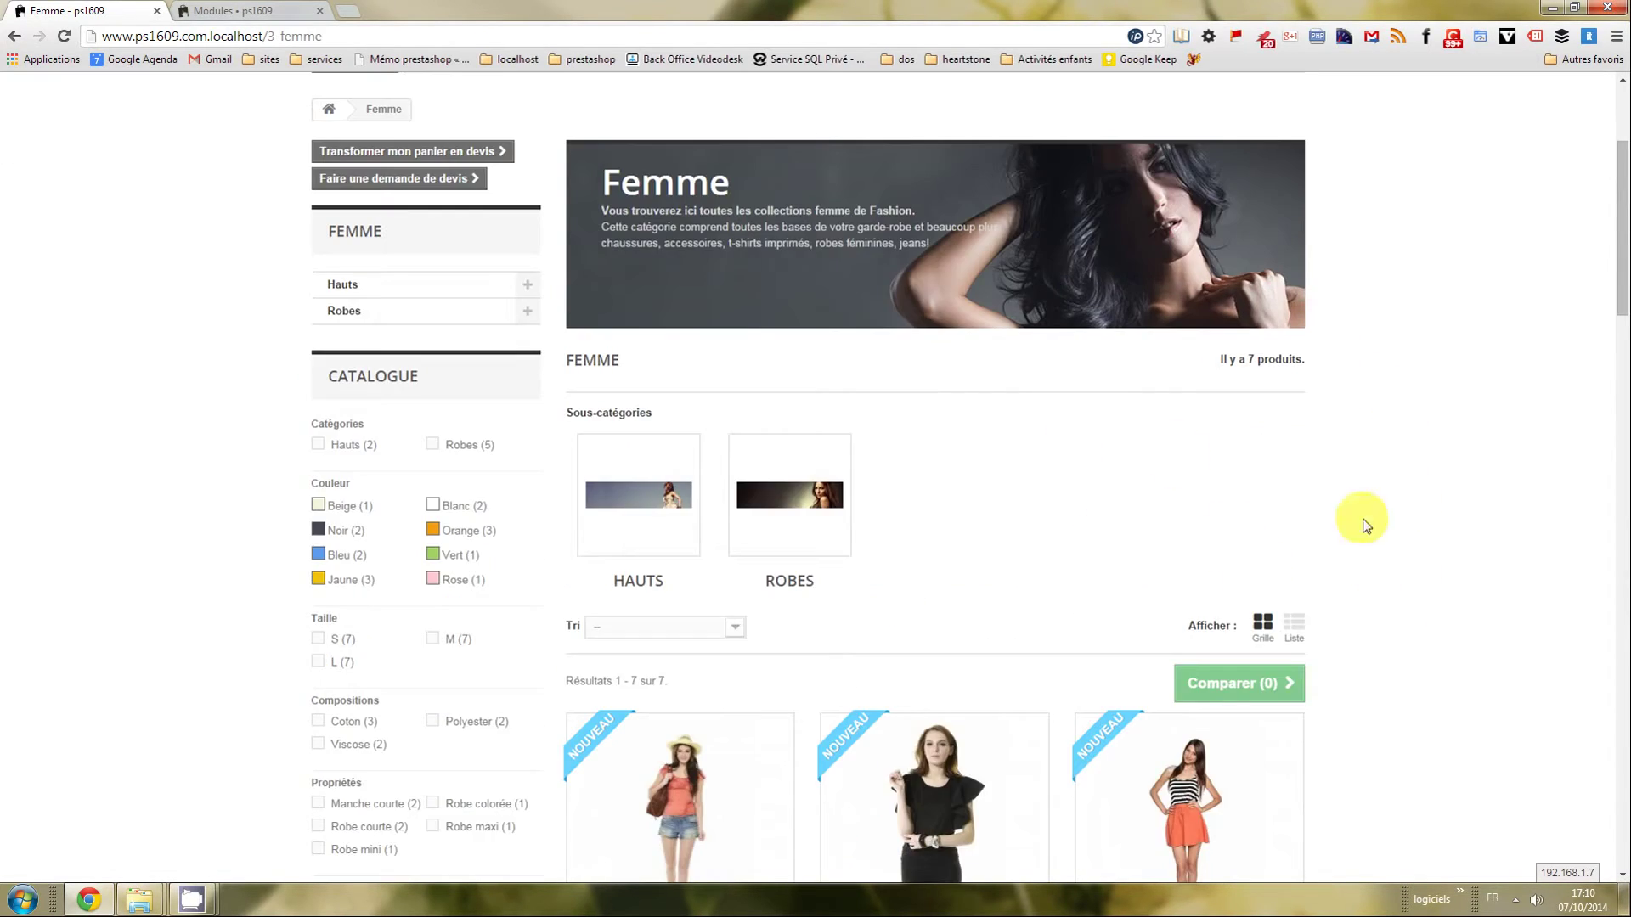
{"action": "scroll", "coordinate": [1282, 492], "scroll_direction": "up", "scroll_amount": 2}
{"action": "scroll", "coordinate": [1277, 496], "scroll_direction": "up", "scroll_amount": 1}
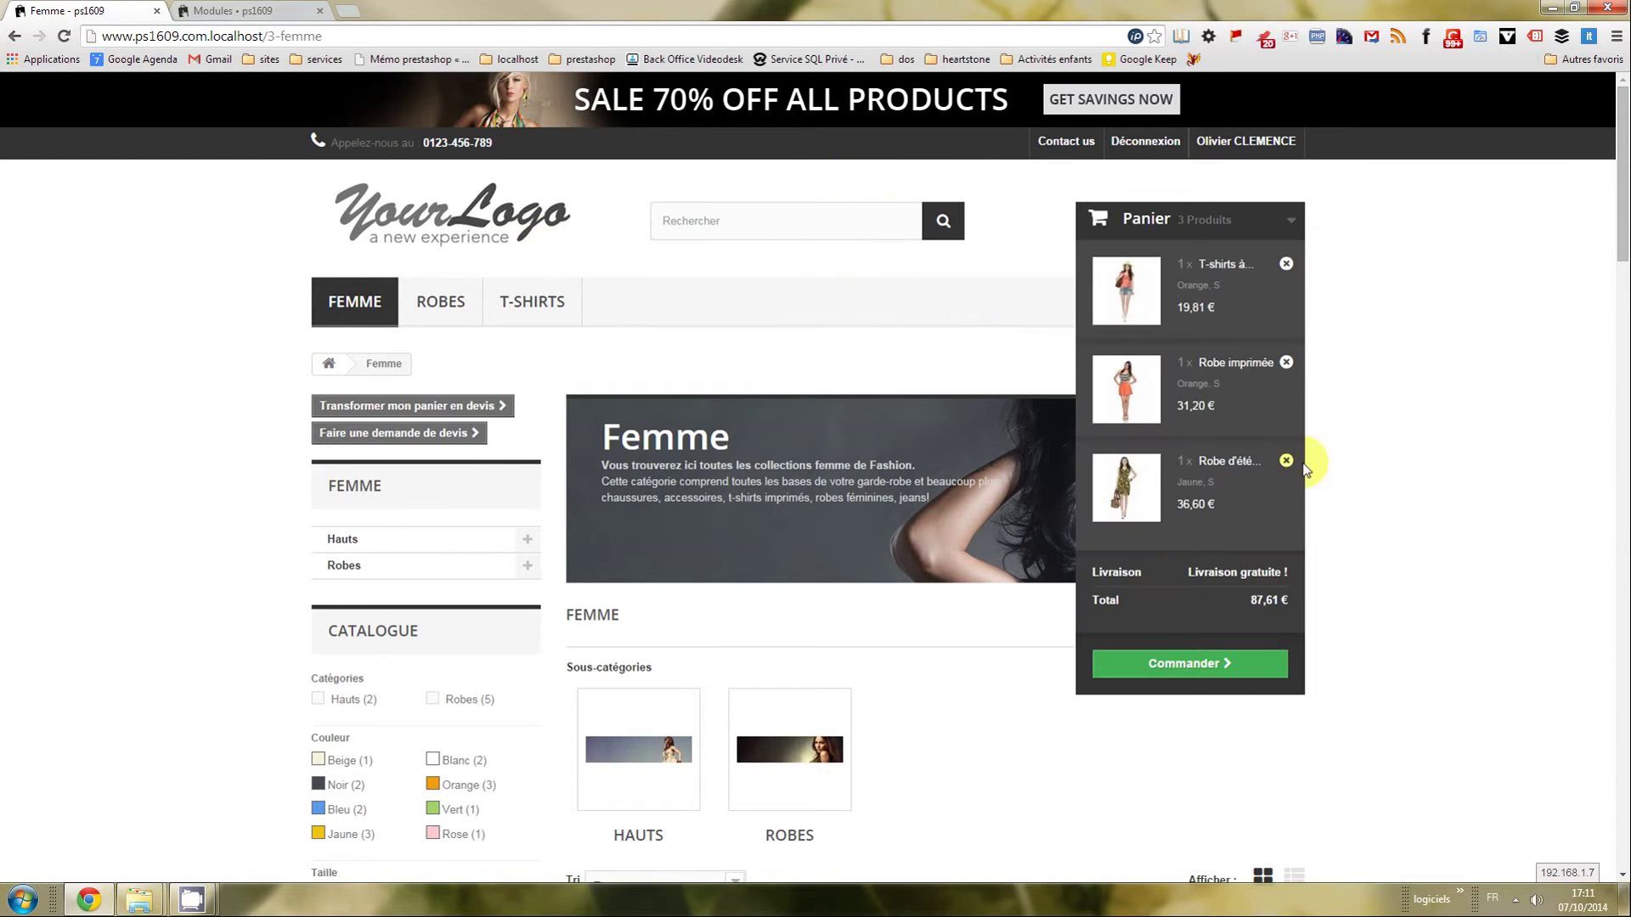
Open the order summary from the cart and examine its products, addresses and the option to turn the cart into a quote.
{"action": "scroll", "coordinate": [1401, 501], "scroll_direction": "down", "scroll_amount": 6}
{"action": "left_click_drag", "start_coordinate": [1623, 495], "coordinate": [1623, 782]}
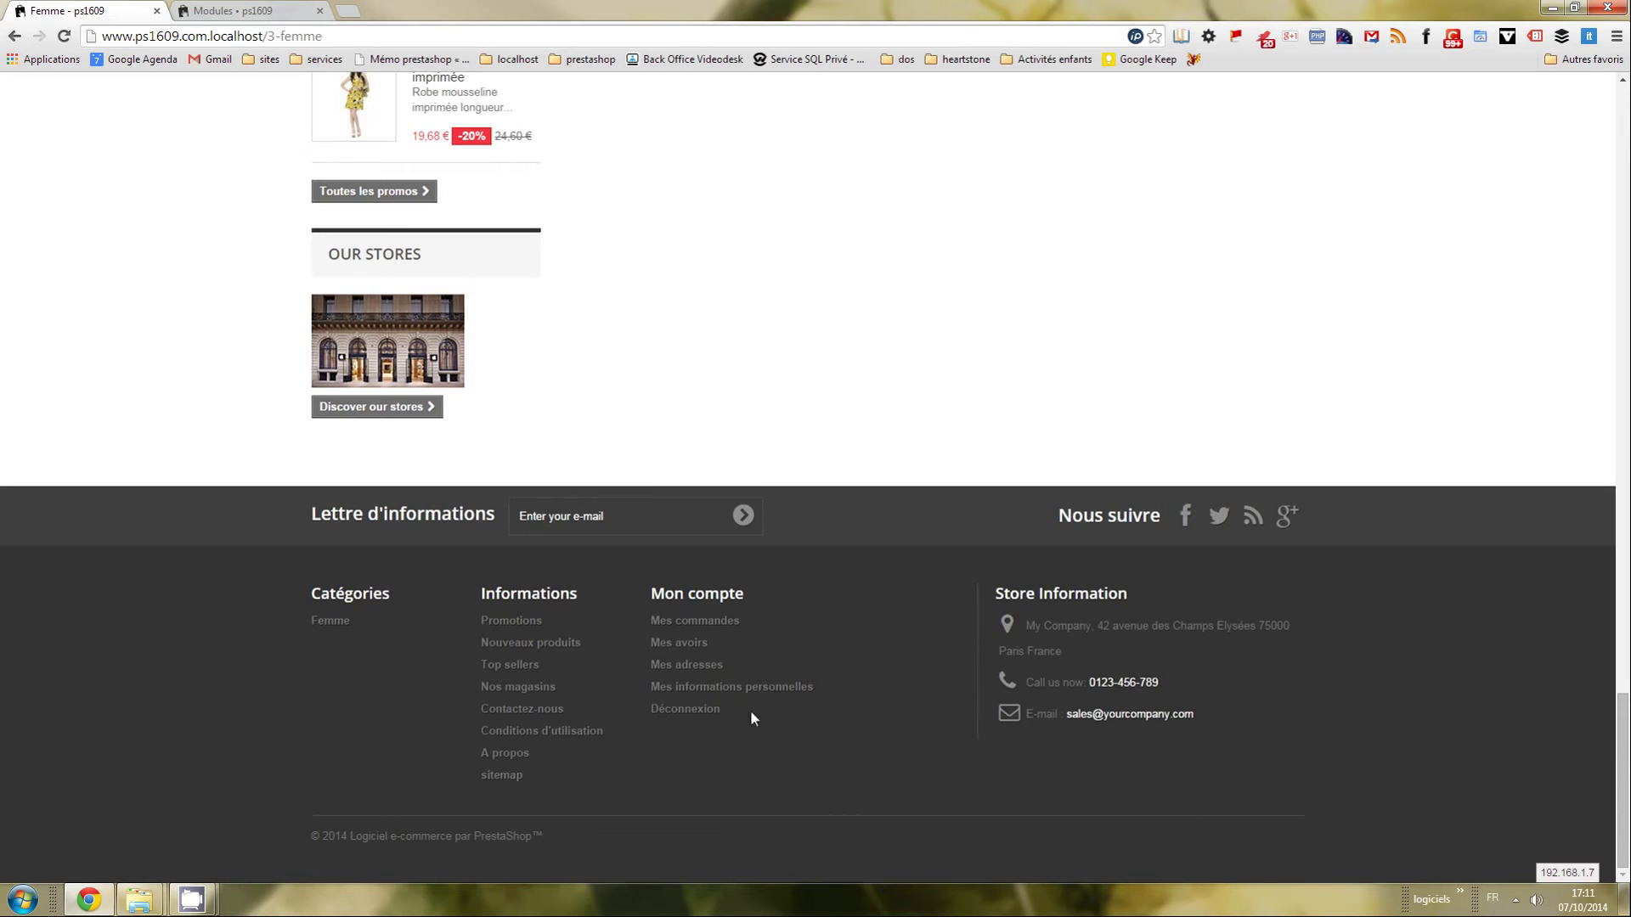
{"action": "left_click_drag", "start_coordinate": [1623, 782], "coordinate": [1566, 244]}
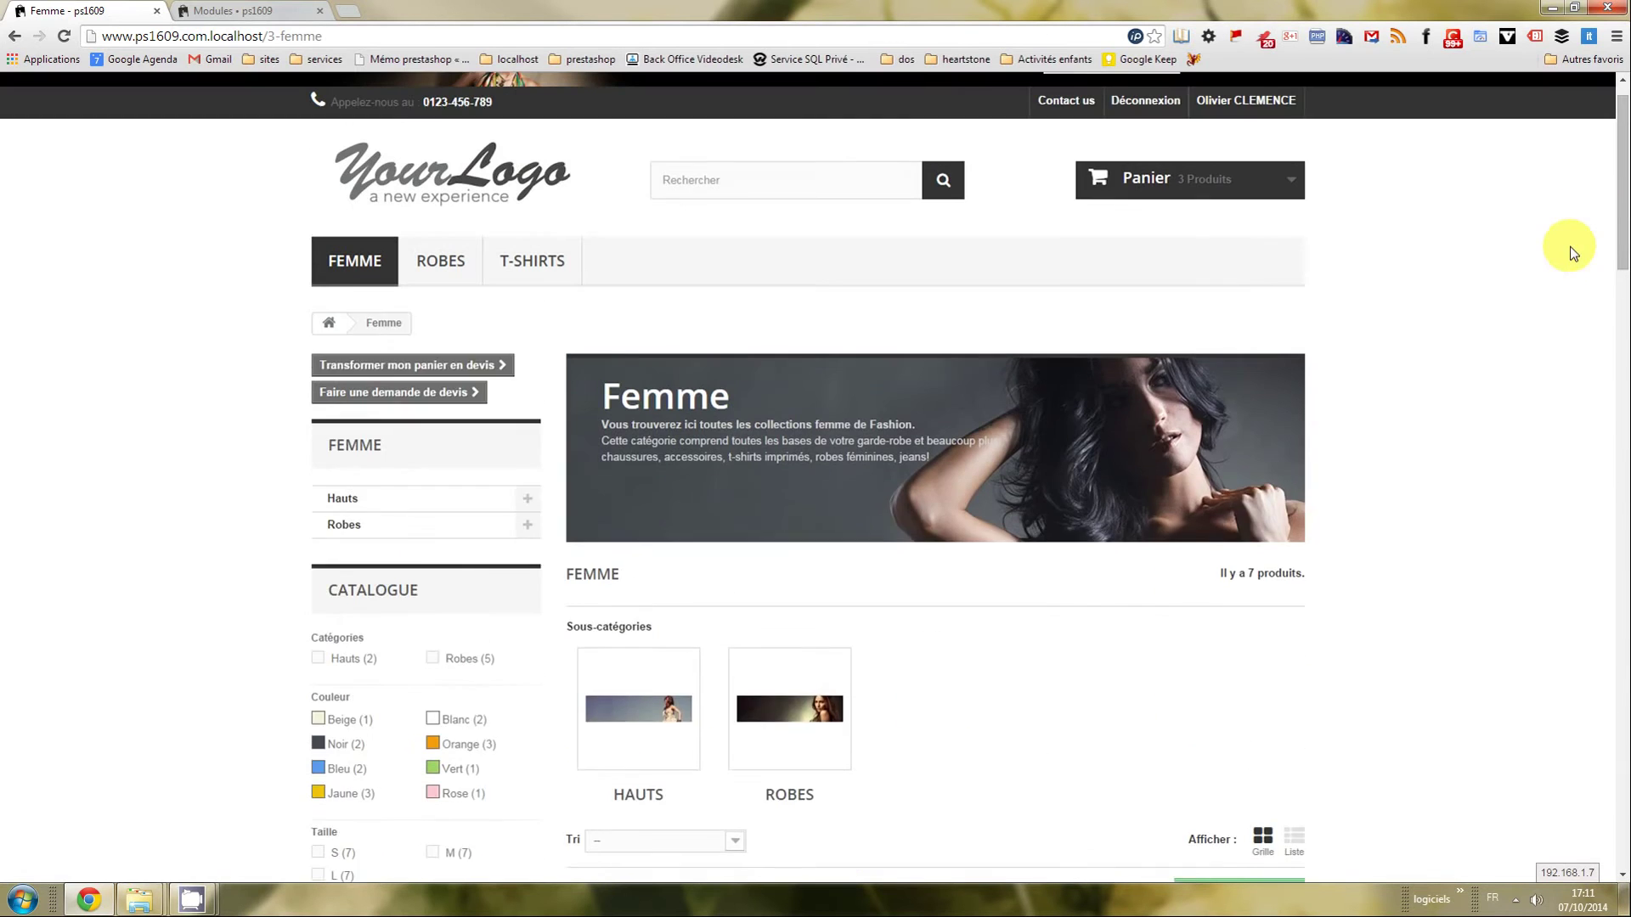
{"action": "mouse_move", "coordinate": [1257, 222]}
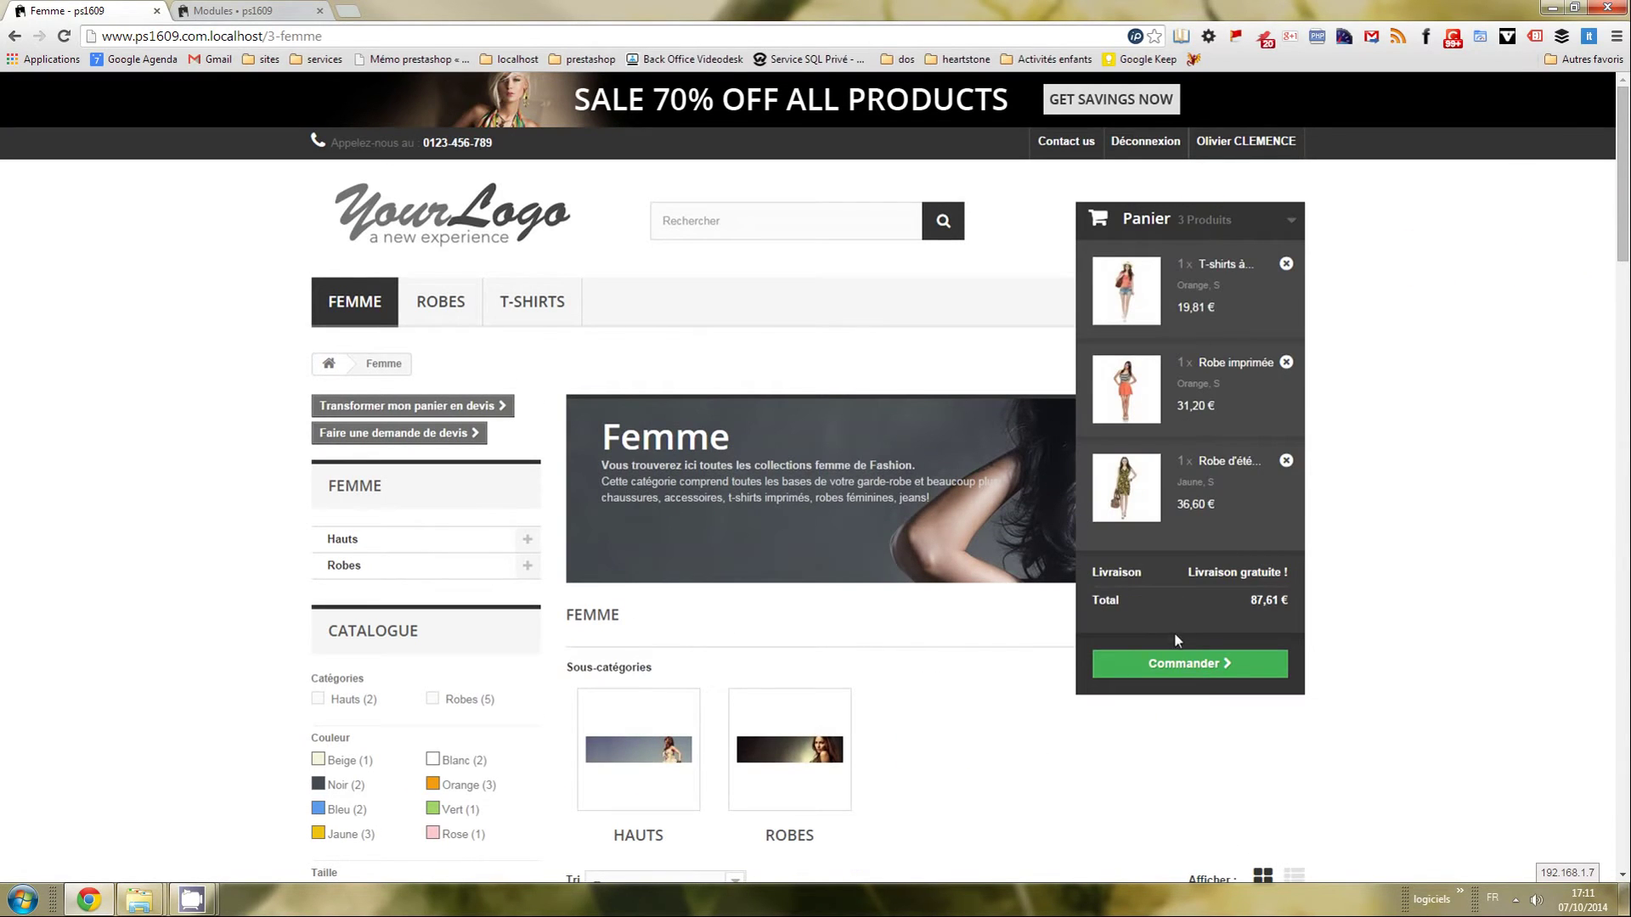
{"action": "left_click", "coordinate": [1183, 663]}
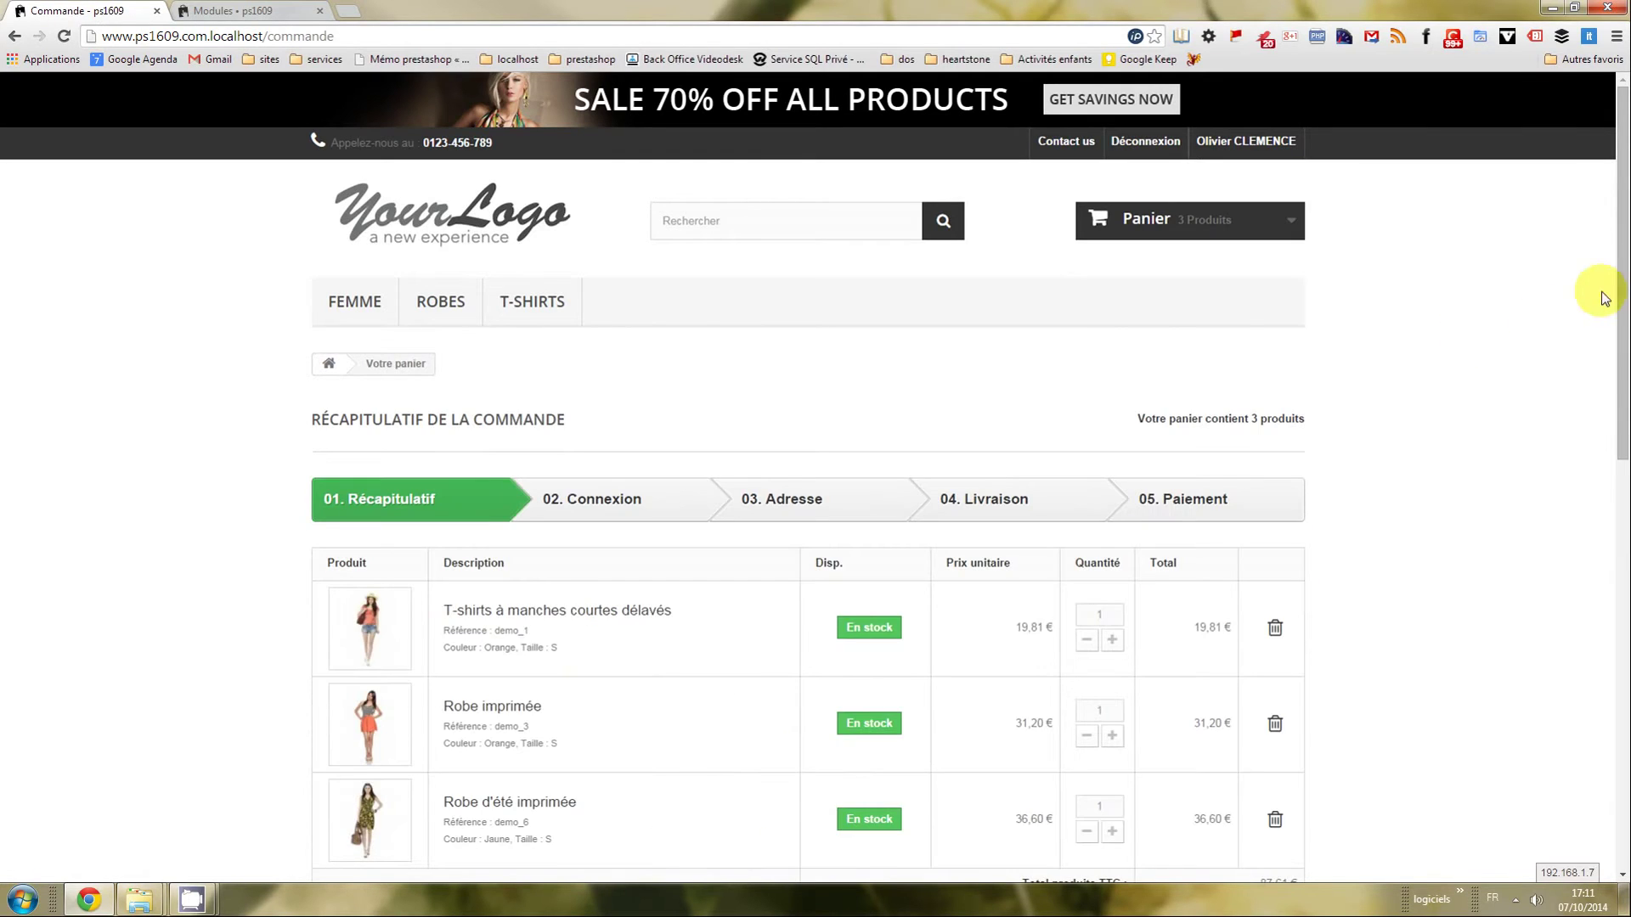
{"action": "left_click_drag", "start_coordinate": [1622, 408], "coordinate": [1624, 841]}
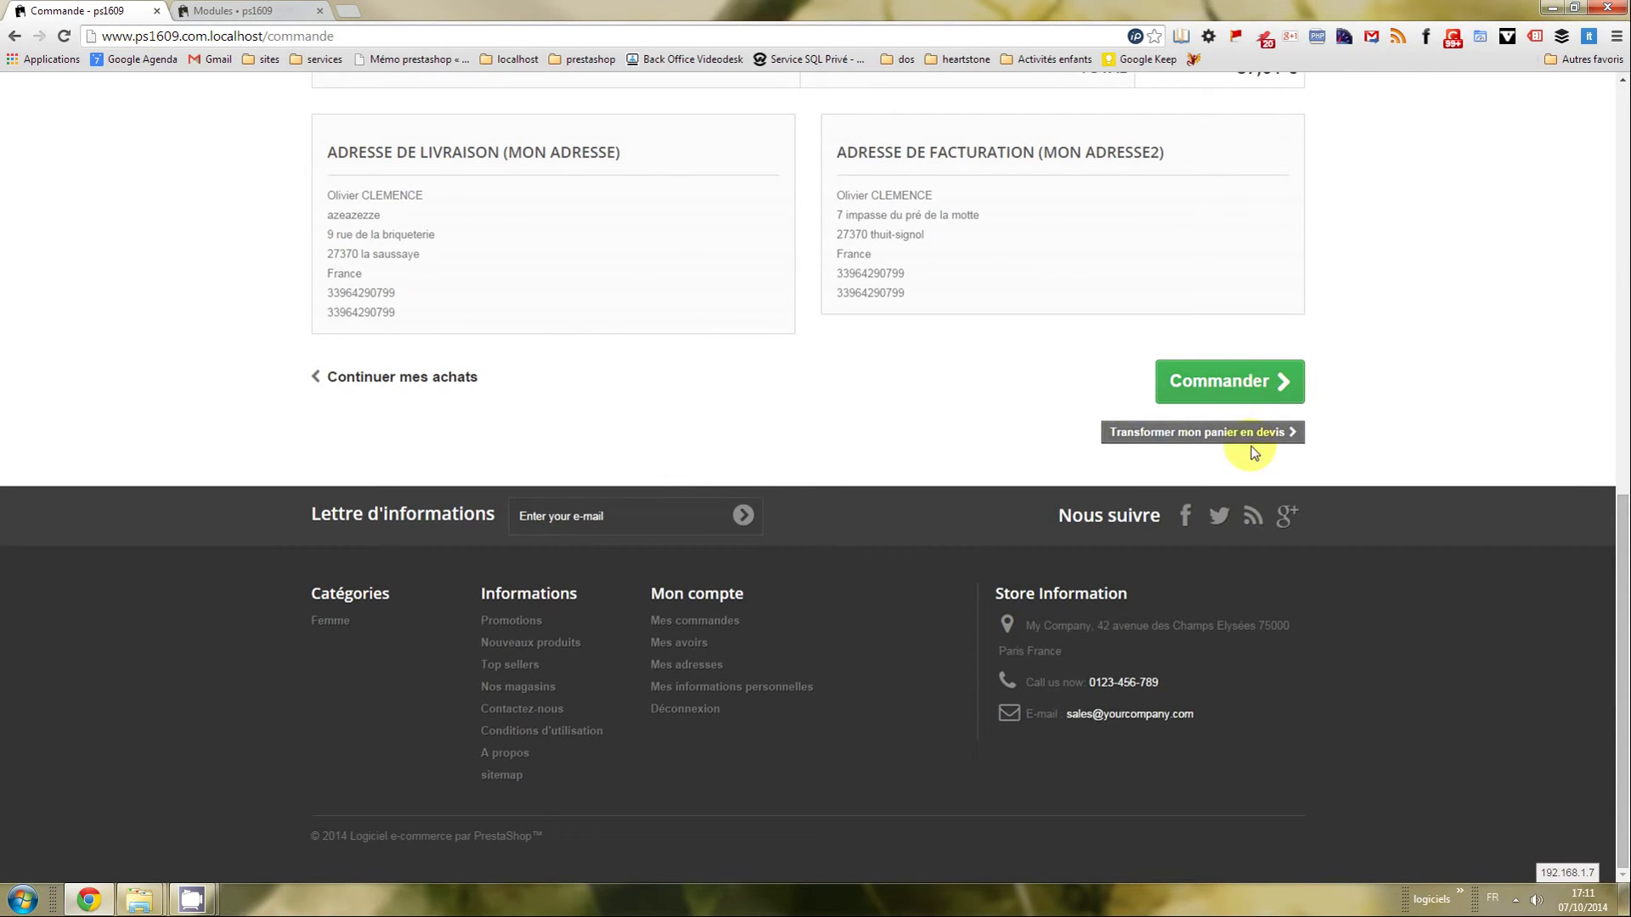
{"action": "scroll", "coordinate": [1358, 459], "scroll_direction": "up", "scroll_amount": 5}
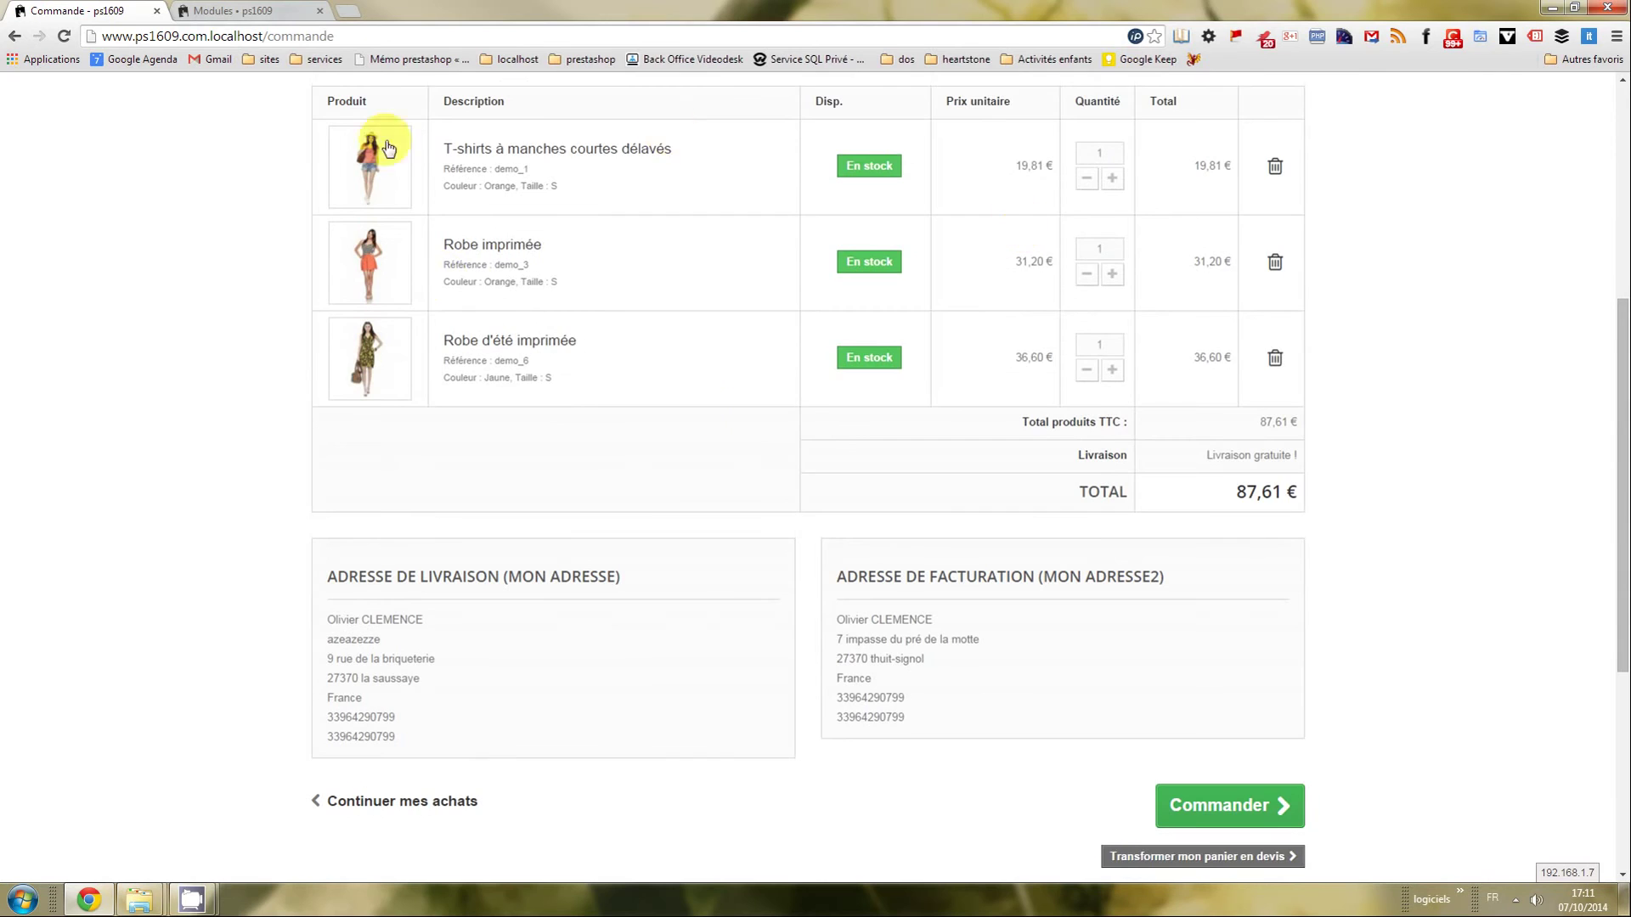
{"action": "scroll", "coordinate": [600, 219], "scroll_direction": "up", "scroll_amount": 2}
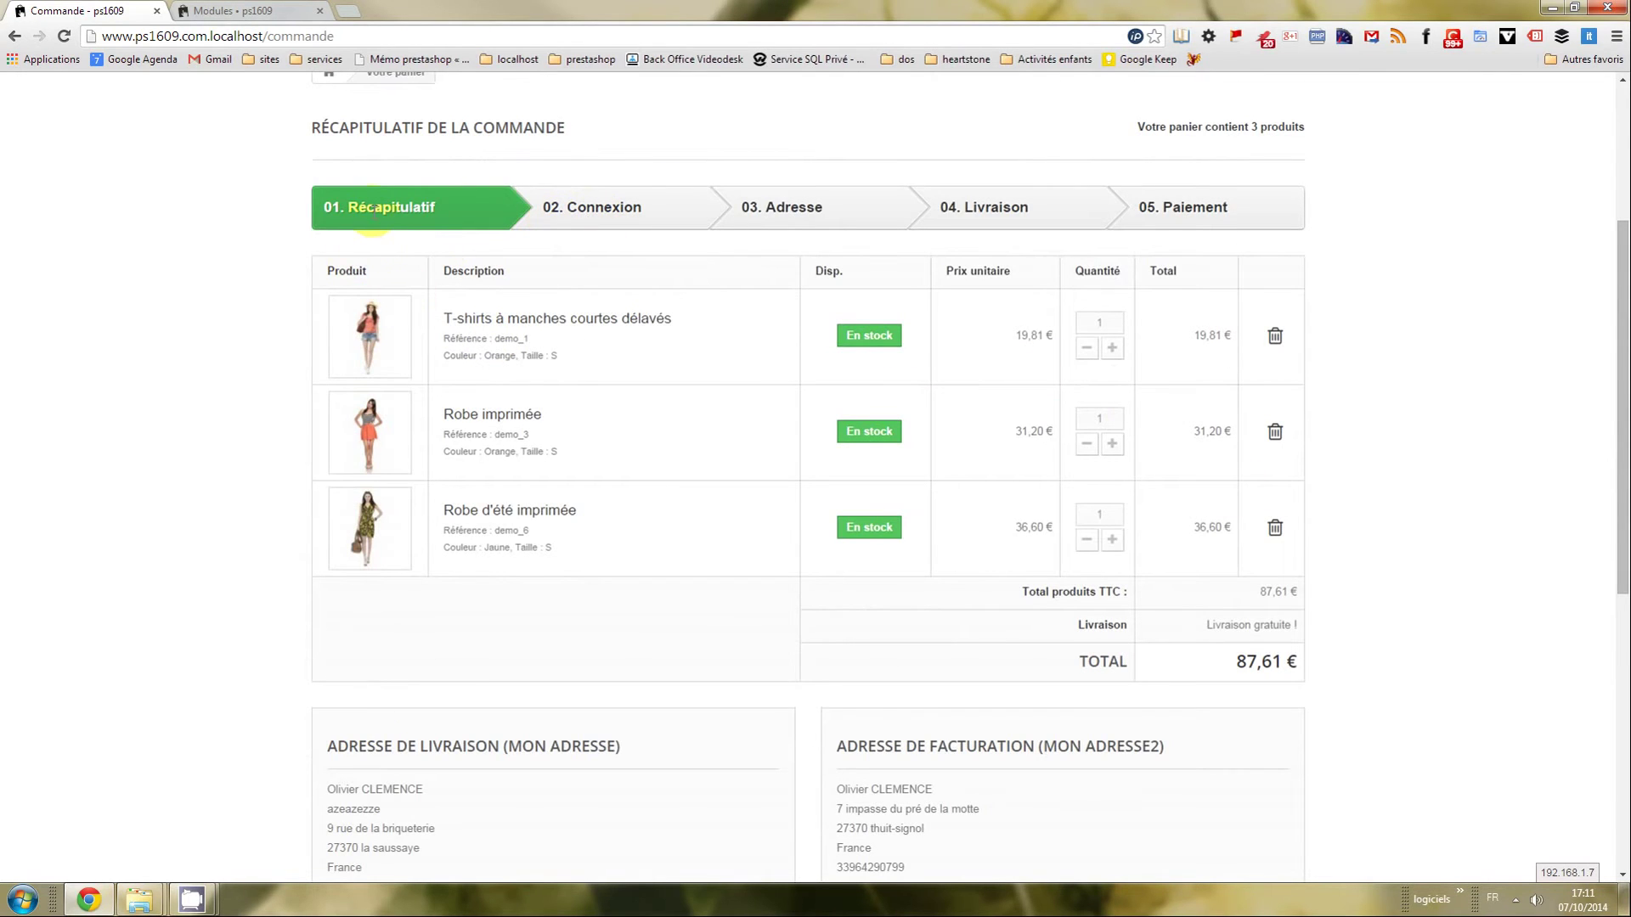
{"action": "scroll", "coordinate": [1321, 462], "scroll_direction": "down", "scroll_amount": 3}
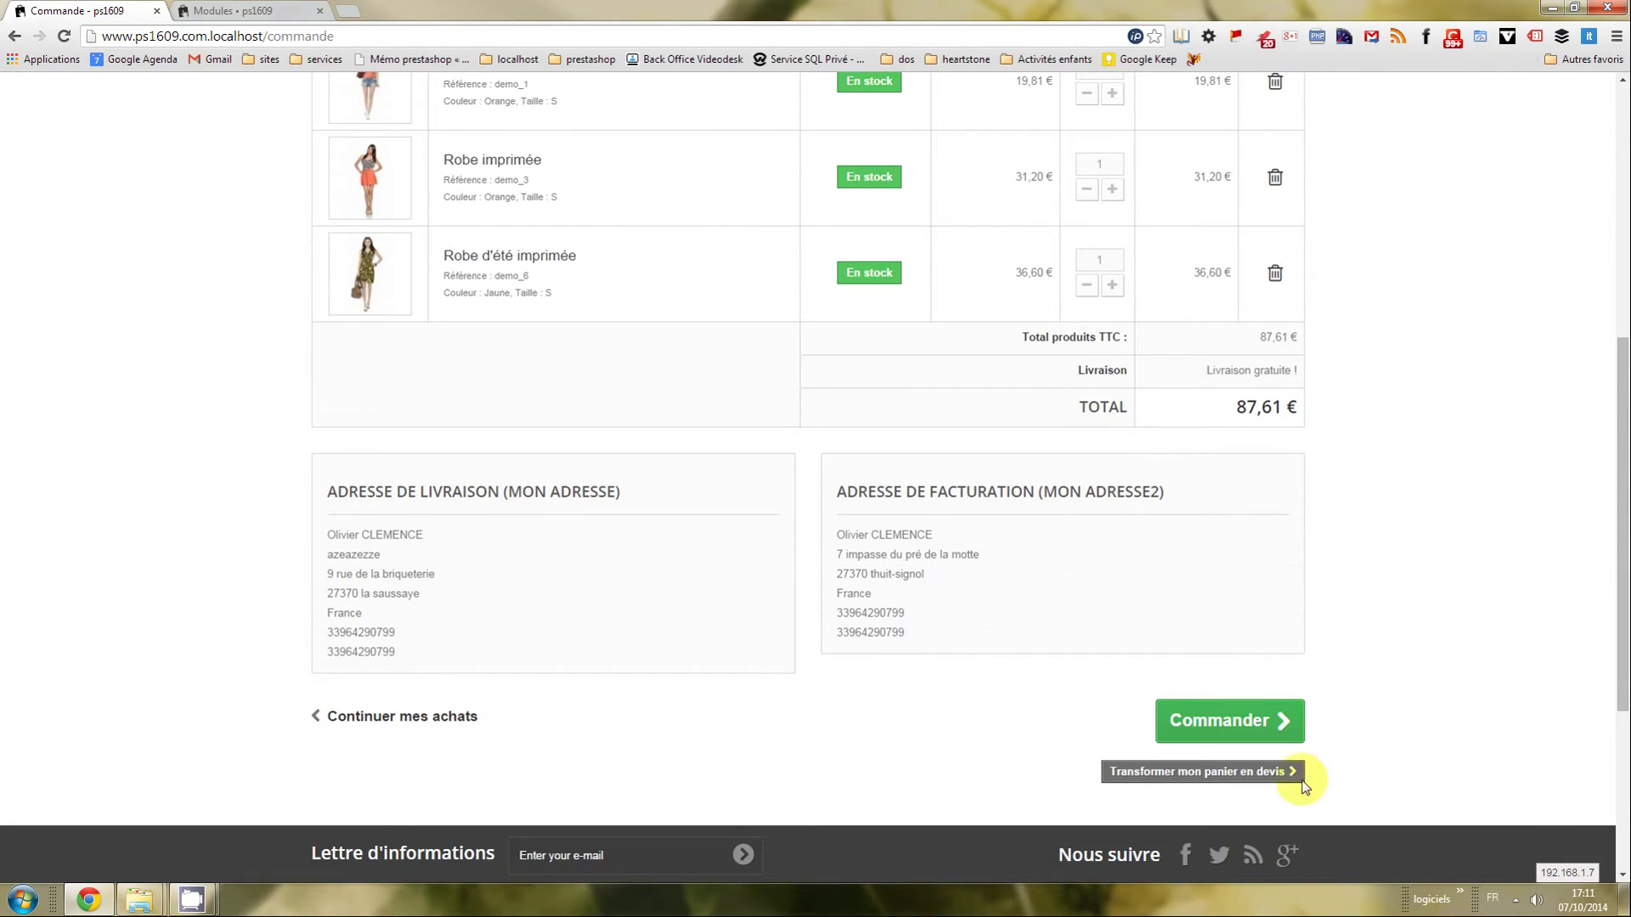
Proceed with the order and keep the selected delivery and billing addresses.
{"action": "left_click", "coordinate": [1275, 739]}
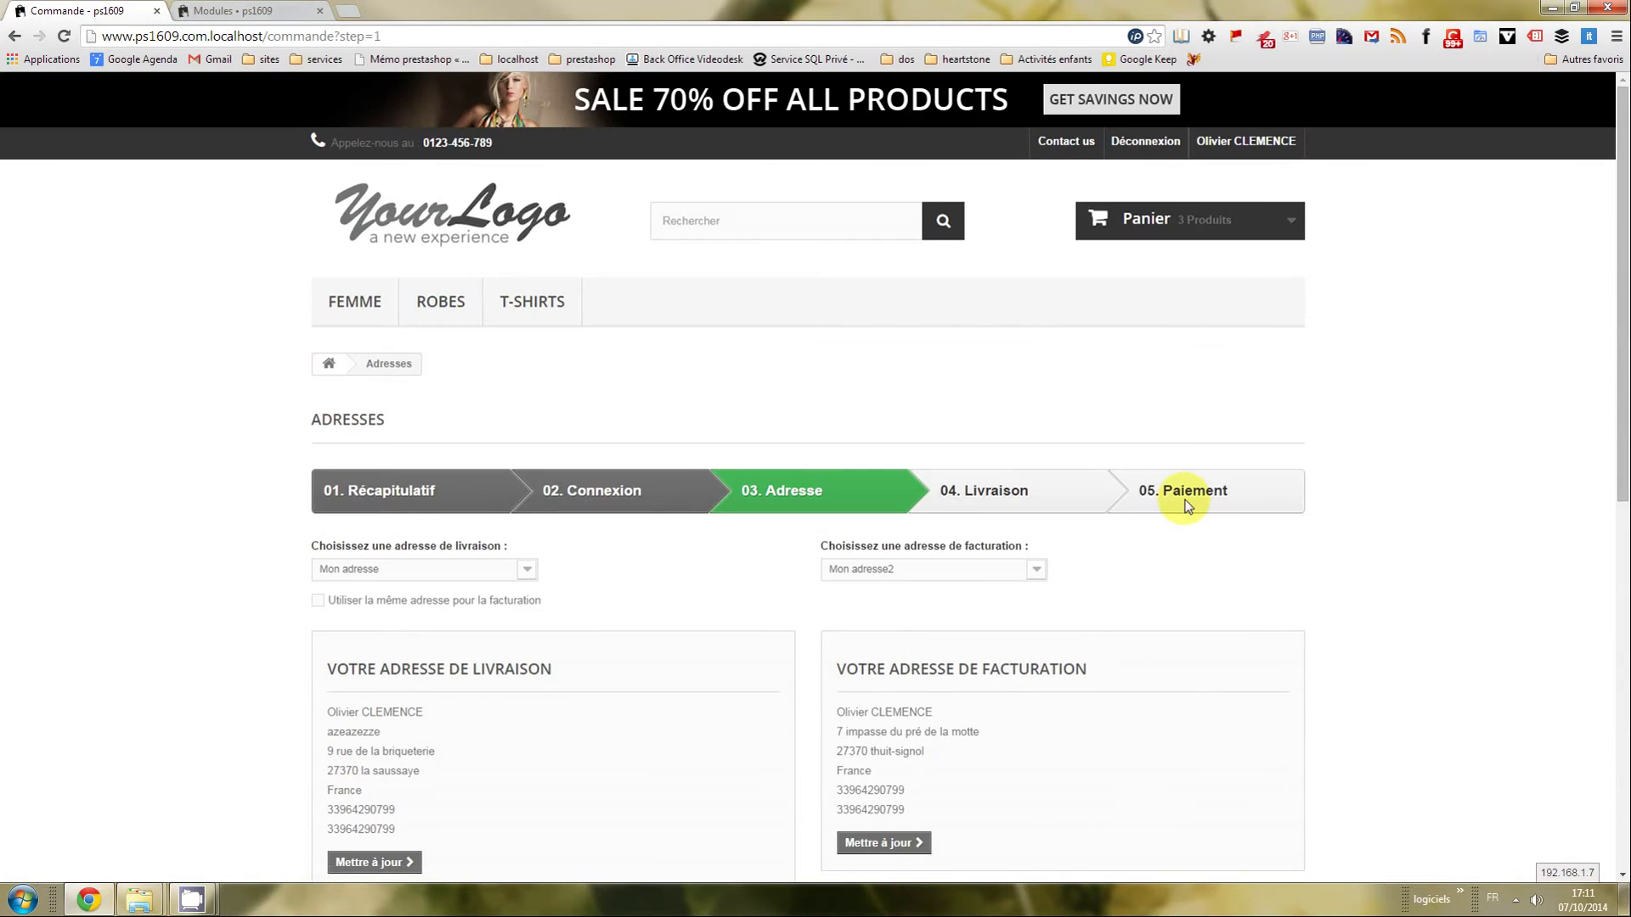
{"action": "scroll", "coordinate": [1237, 662], "scroll_direction": "down", "scroll_amount": 2}
{"action": "scroll", "coordinate": [1236, 663], "scroll_direction": "down", "scroll_amount": 3}
{"action": "left_click", "coordinate": [1263, 697]}
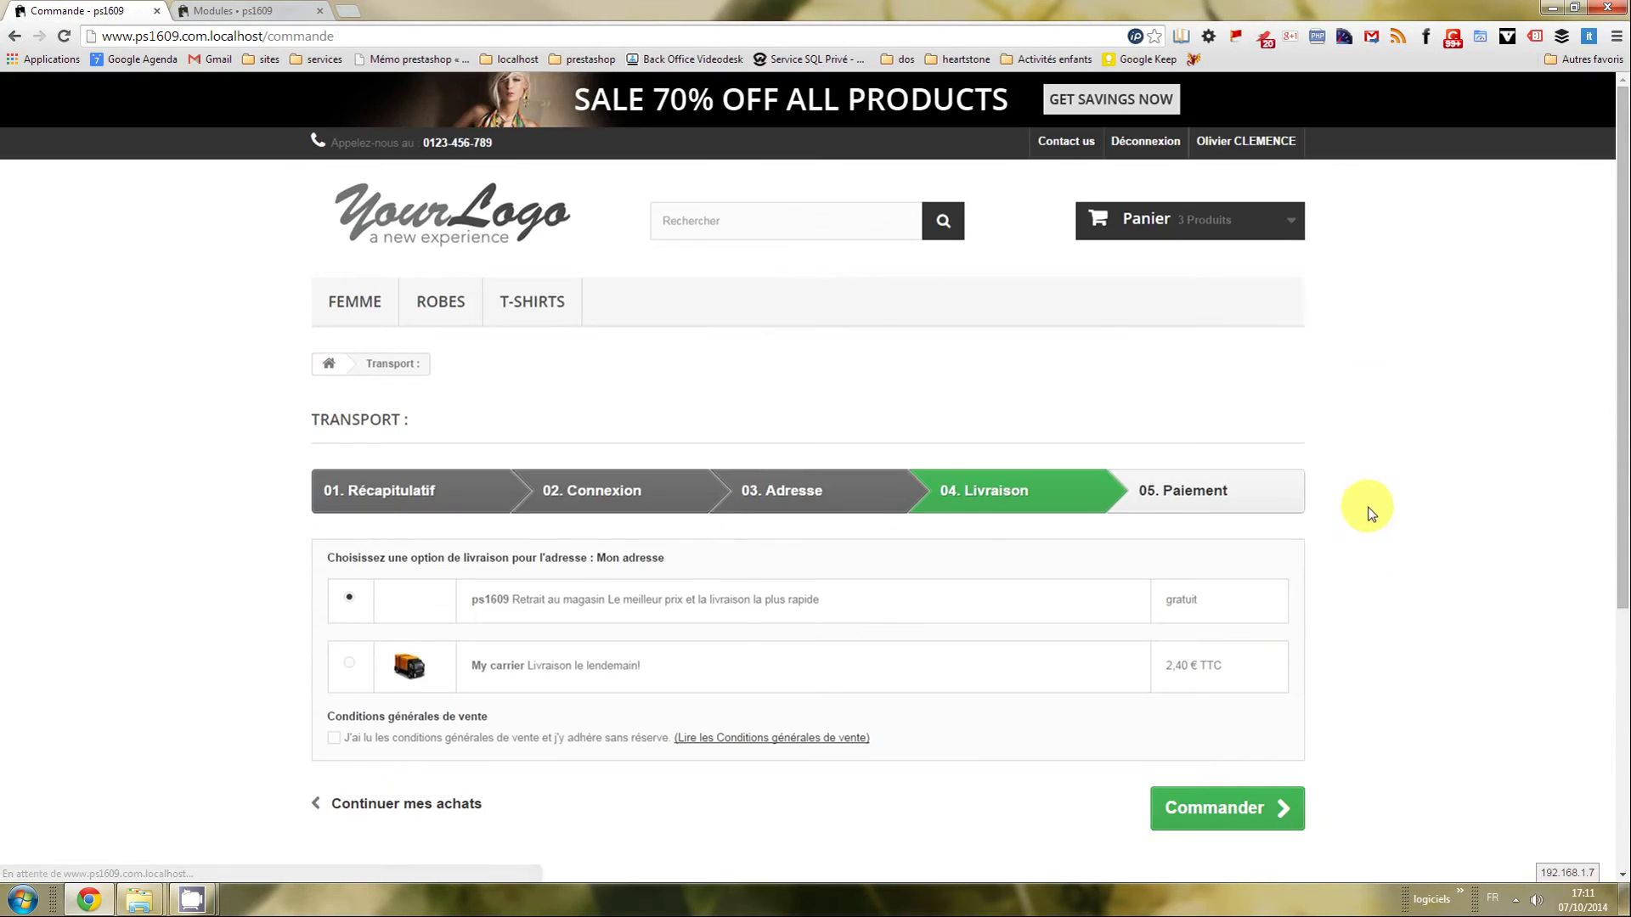
Accept the terms of sale, keeping the free in-store pickup, and review the payment methods, including the quote creation option.
{"action": "scroll", "coordinate": [1368, 509], "scroll_direction": "down", "scroll_amount": 2}
{"action": "left_click", "coordinate": [425, 567]}
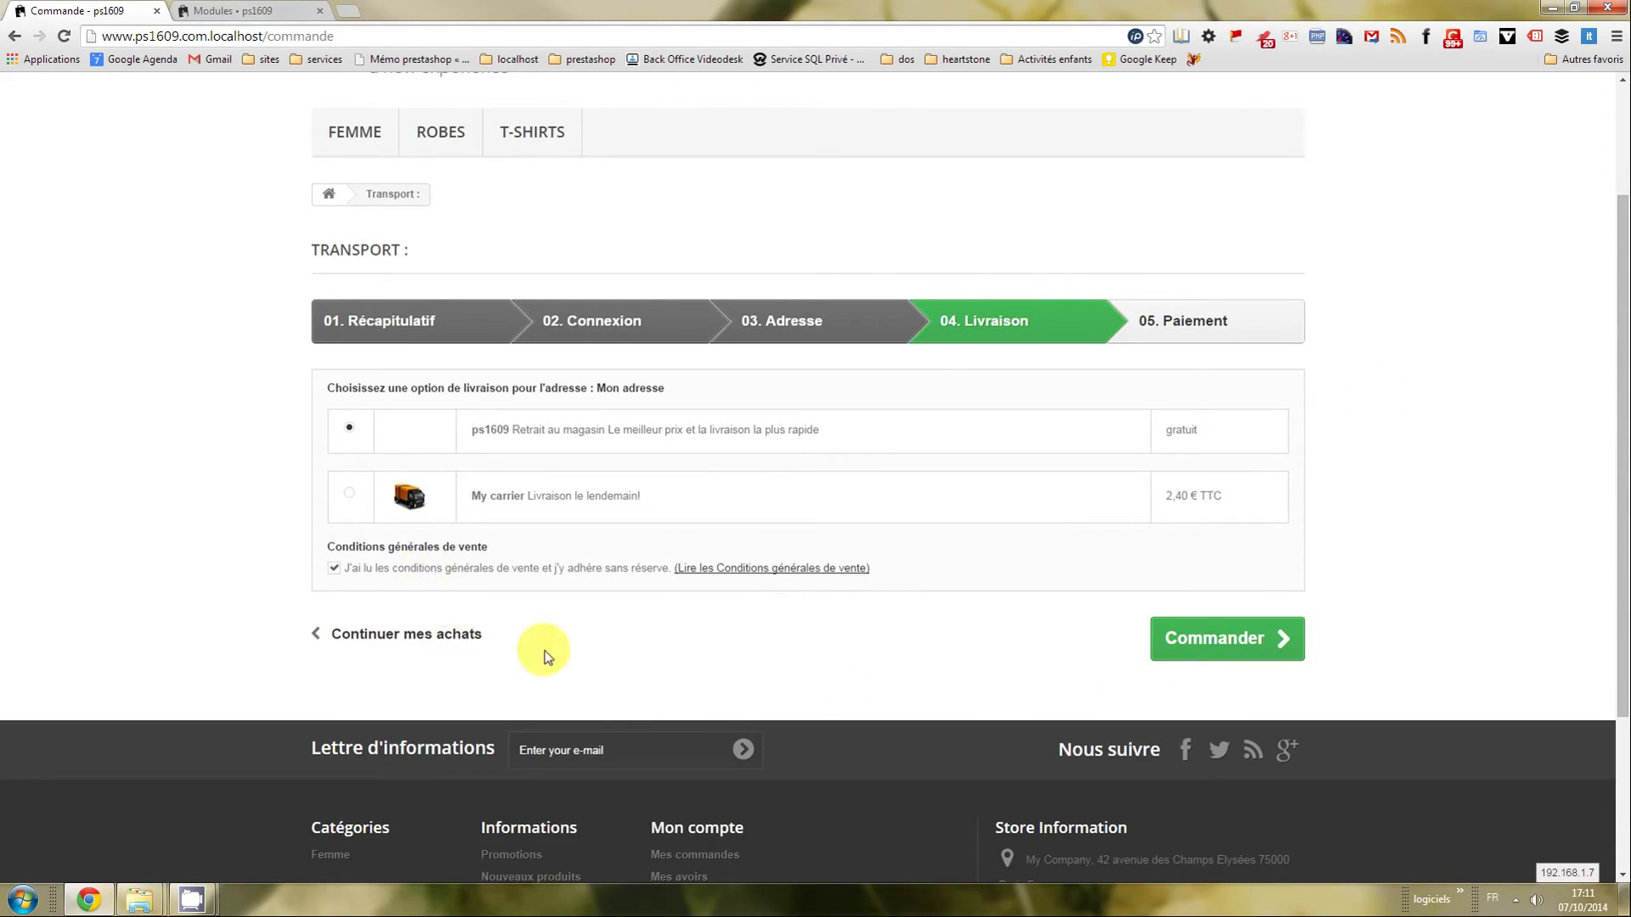
{"action": "left_click", "coordinate": [1201, 663]}
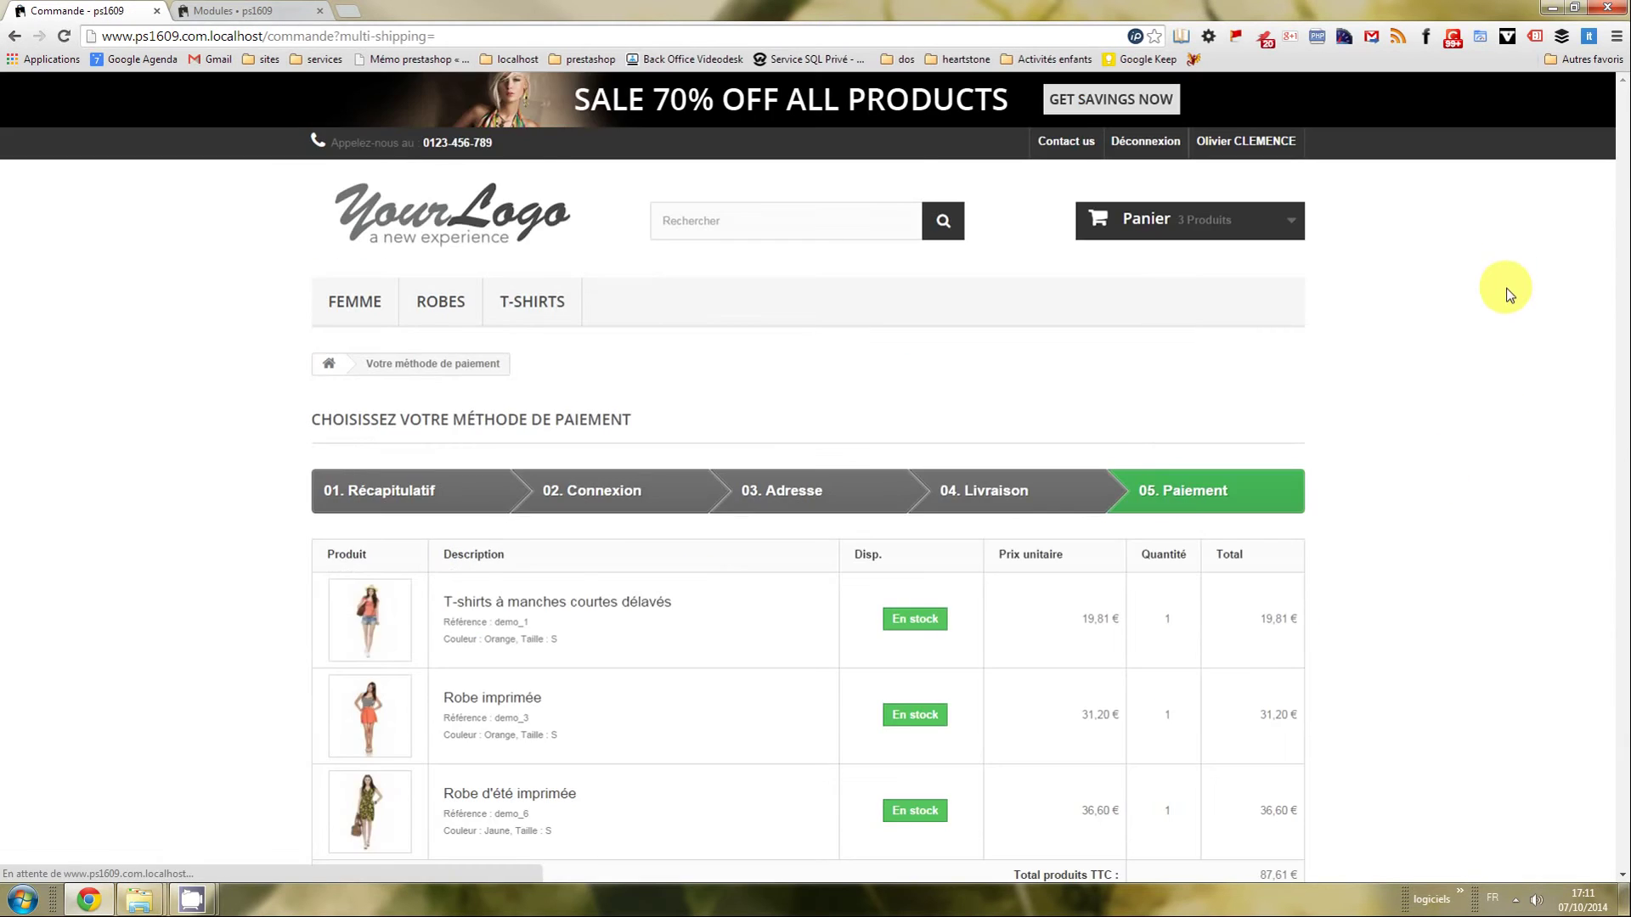
{"action": "scroll", "coordinate": [1492, 513], "scroll_direction": "down", "scroll_amount": 4}
{"action": "scroll", "coordinate": [1493, 513], "scroll_direction": "down", "scroll_amount": 1}
{"action": "scroll", "coordinate": [503, 816], "scroll_direction": "down", "scroll_amount": 3}
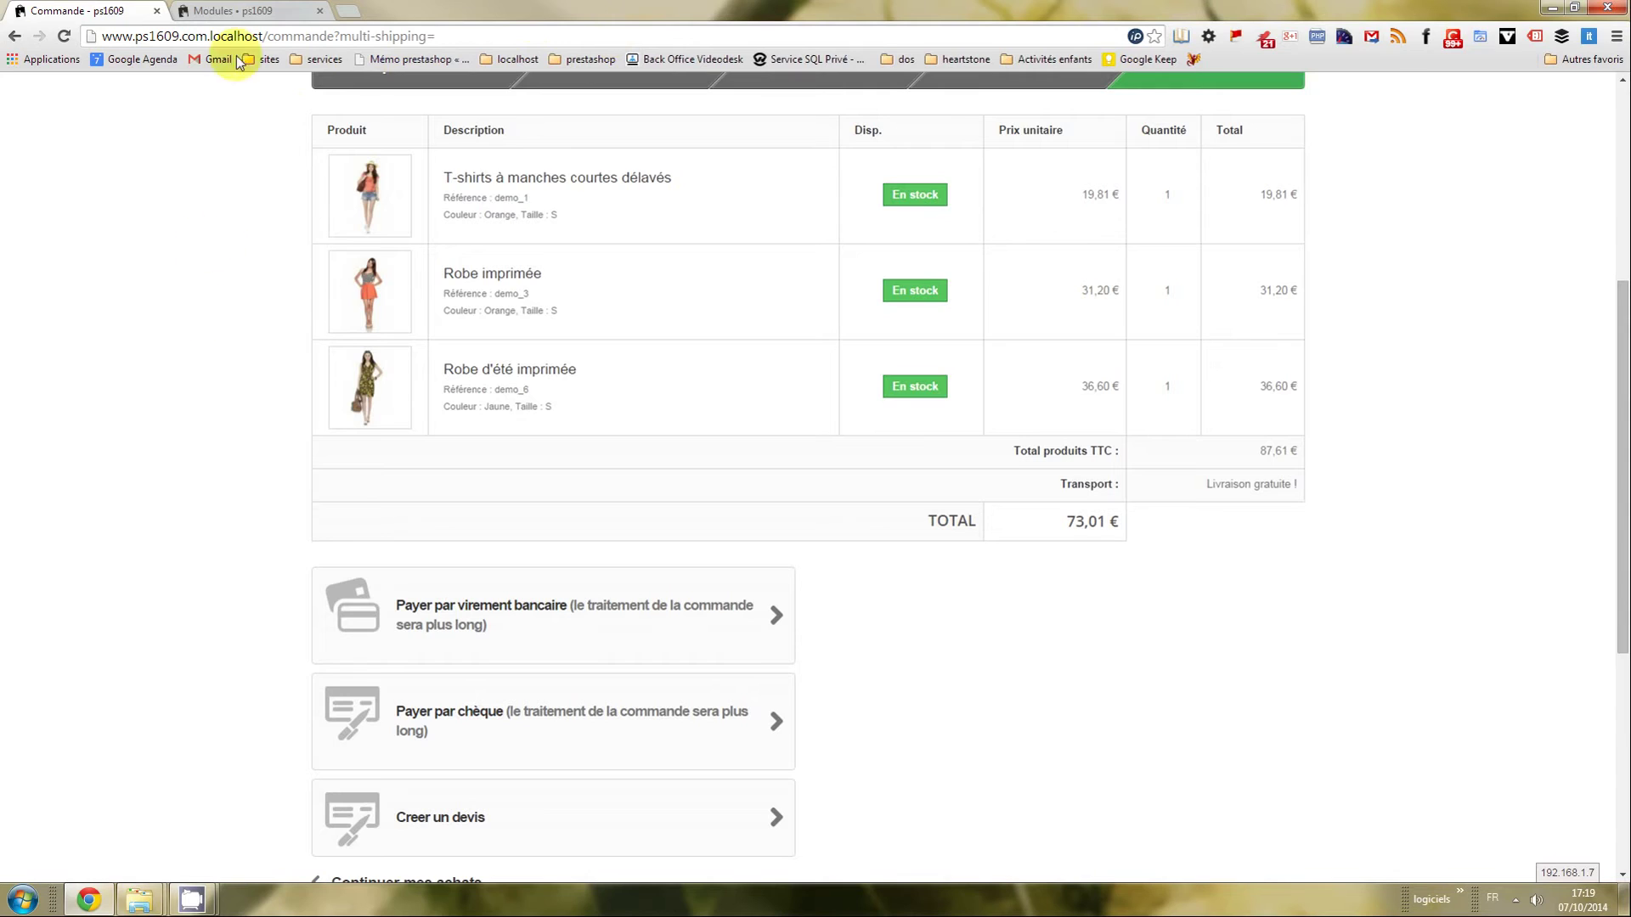
Switch to the PrestaShop back office, open the quotations list, and read the customer's message attached to the quote before returning to the list.
{"action": "left_click", "coordinate": [231, 11]}
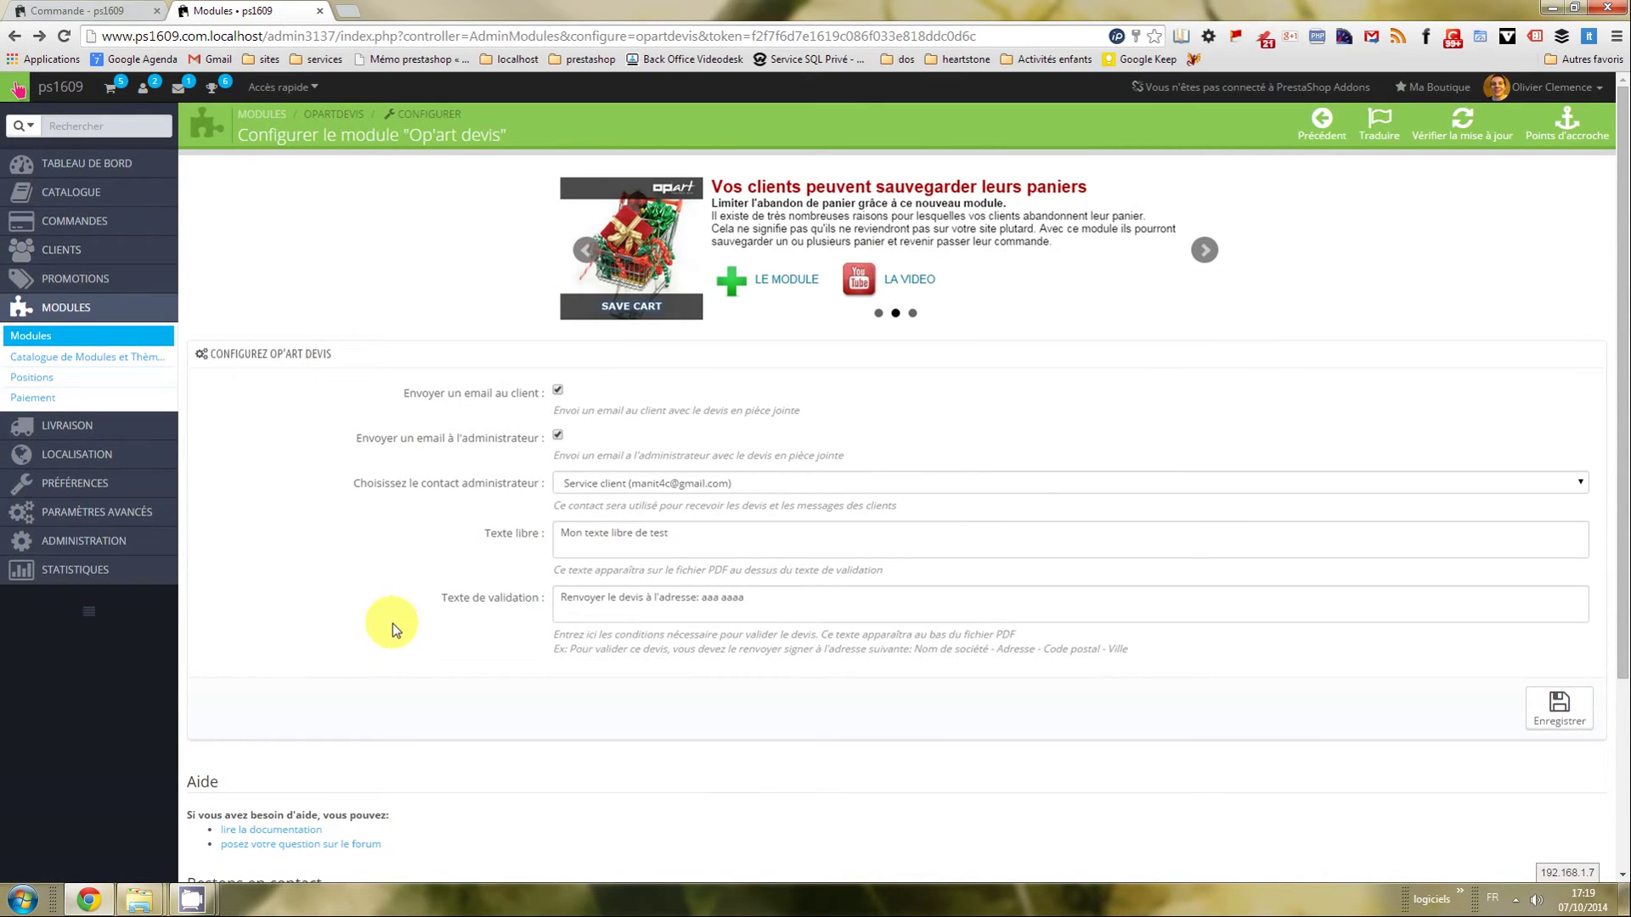
{"action": "mouse_move", "coordinate": [98, 229]}
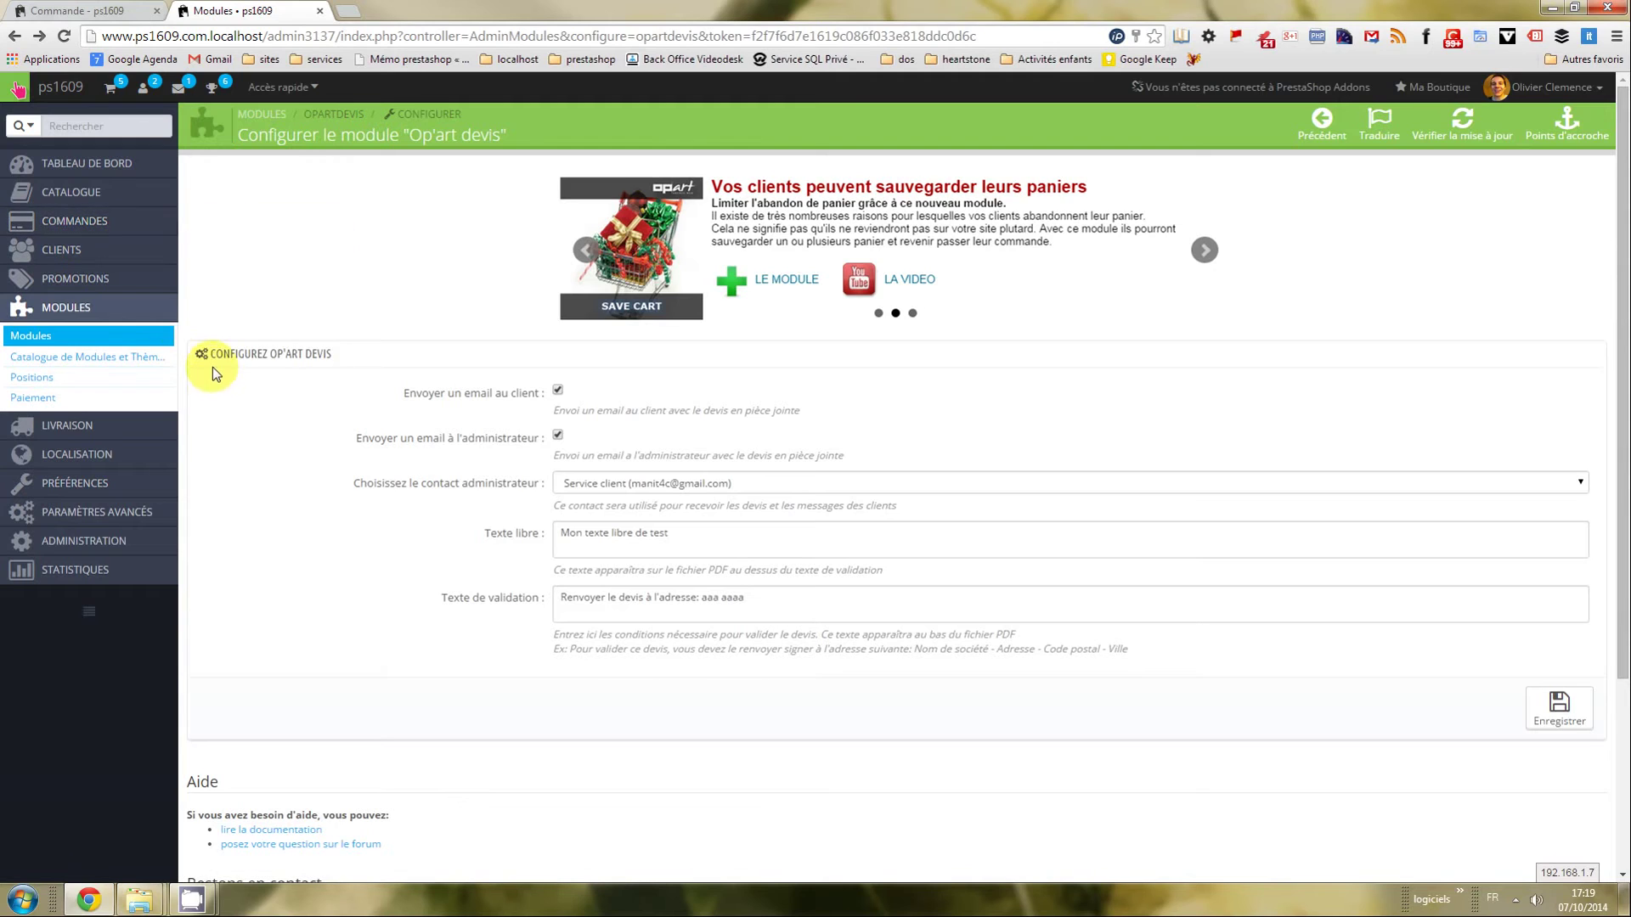
{"action": "left_click", "coordinate": [215, 363]}
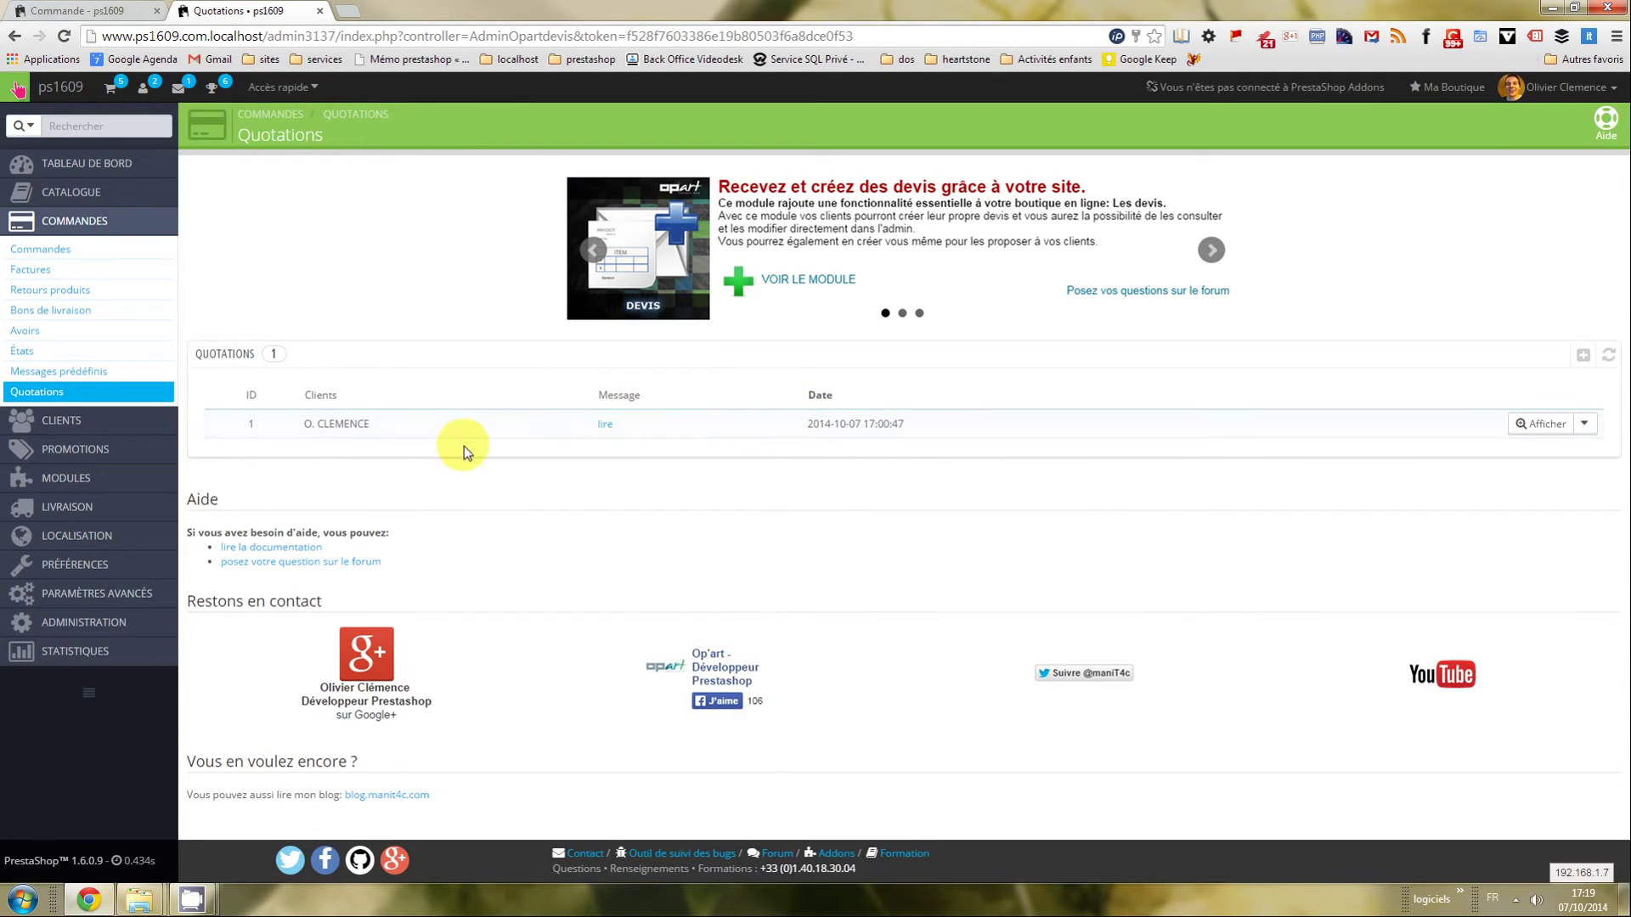
{"action": "left_click", "coordinate": [606, 427]}
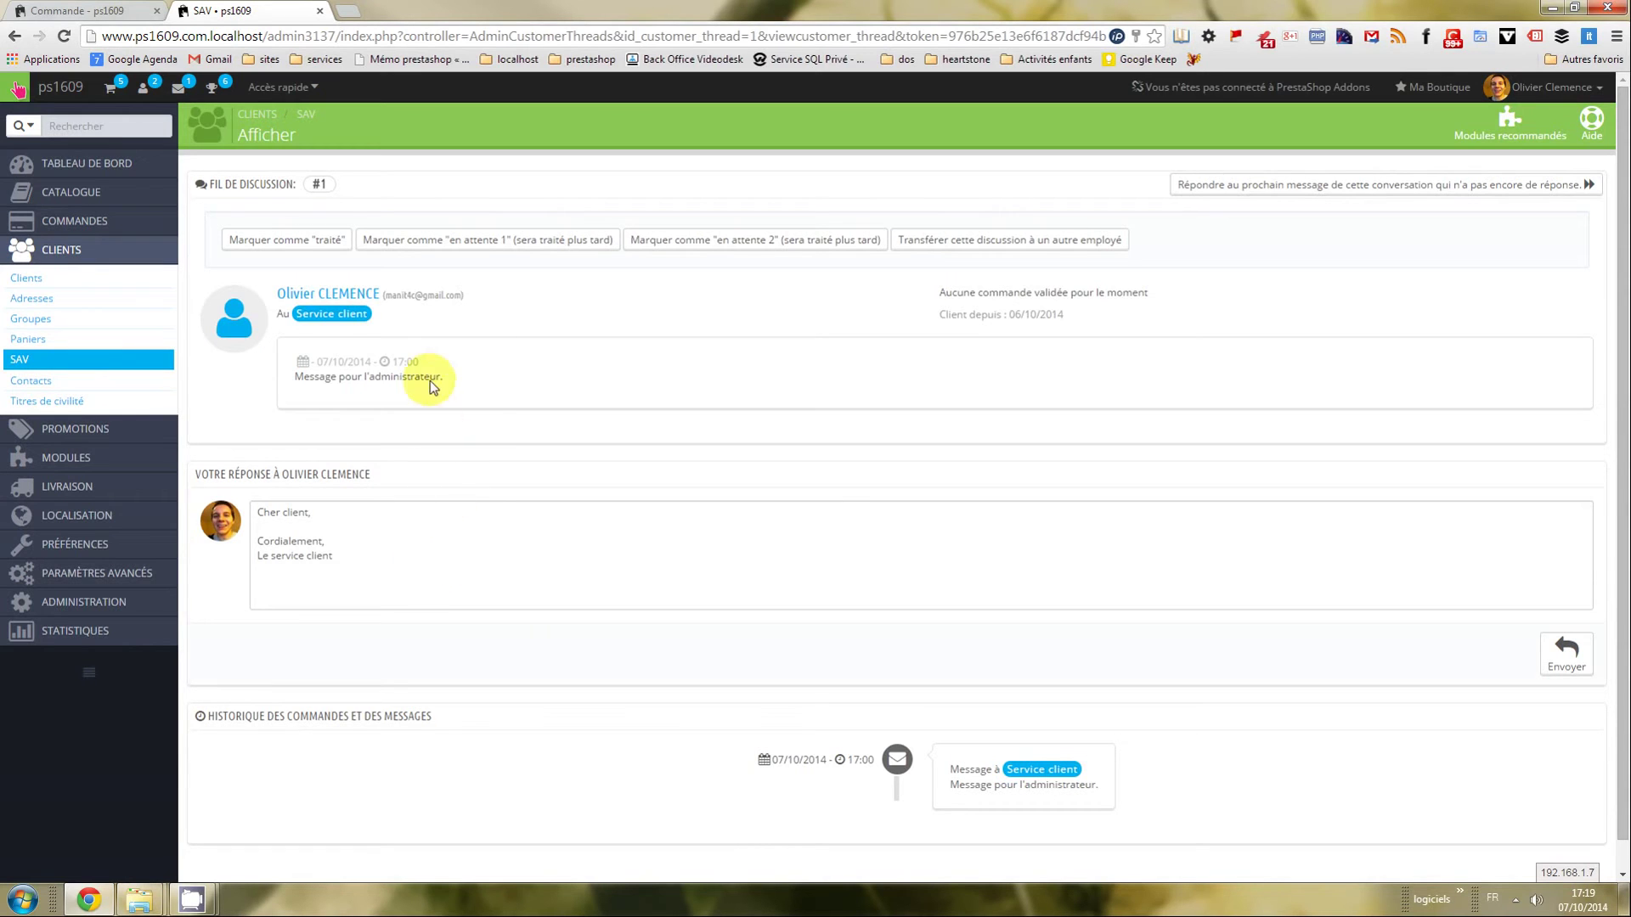
{"action": "left_click", "coordinate": [221, 347]}
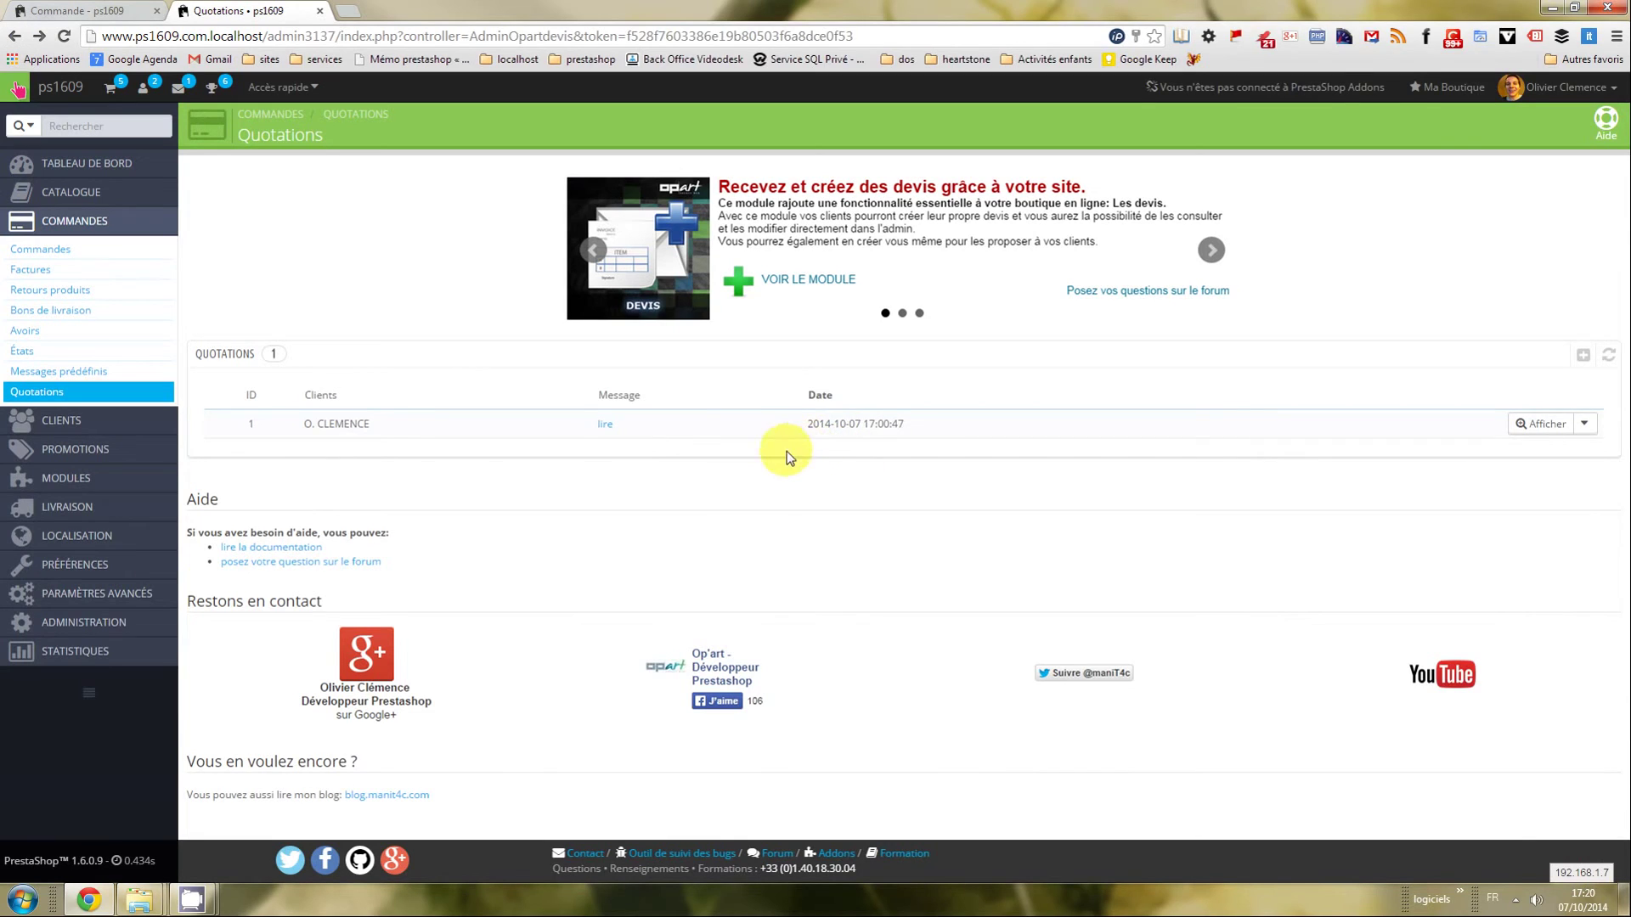
Save the quote's PDF as Devis_1 (1).pdf, then open it to review its contents and close it.
{"action": "left_click", "coordinate": [1542, 436]}
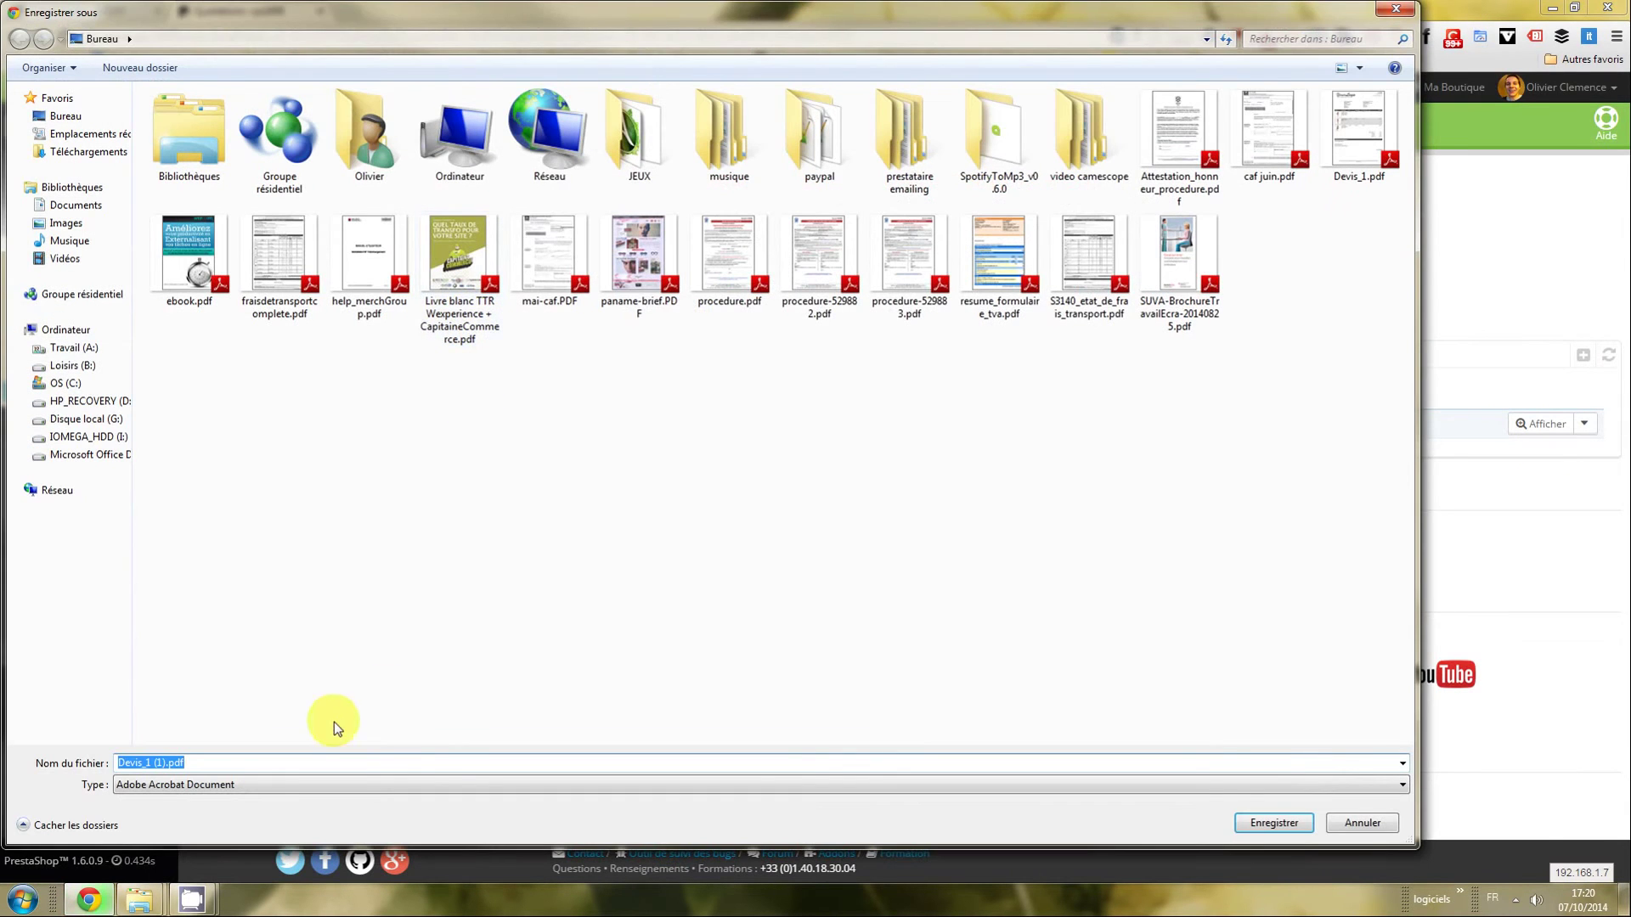
{"action": "left_click", "coordinate": [1274, 823]}
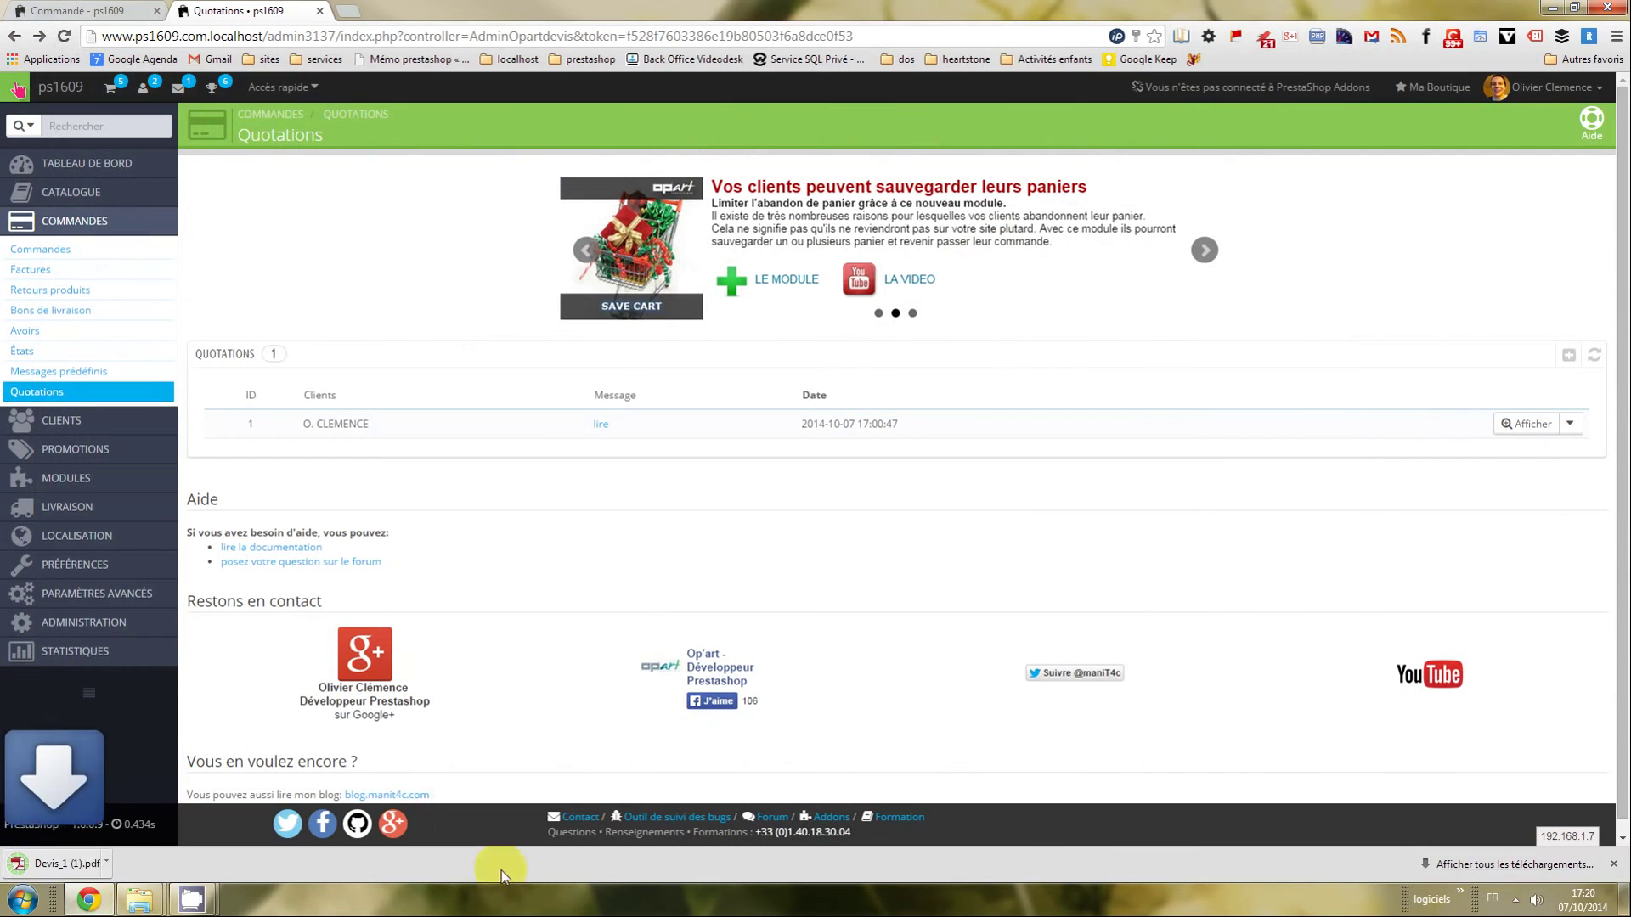
{"action": "left_click", "coordinate": [99, 864]}
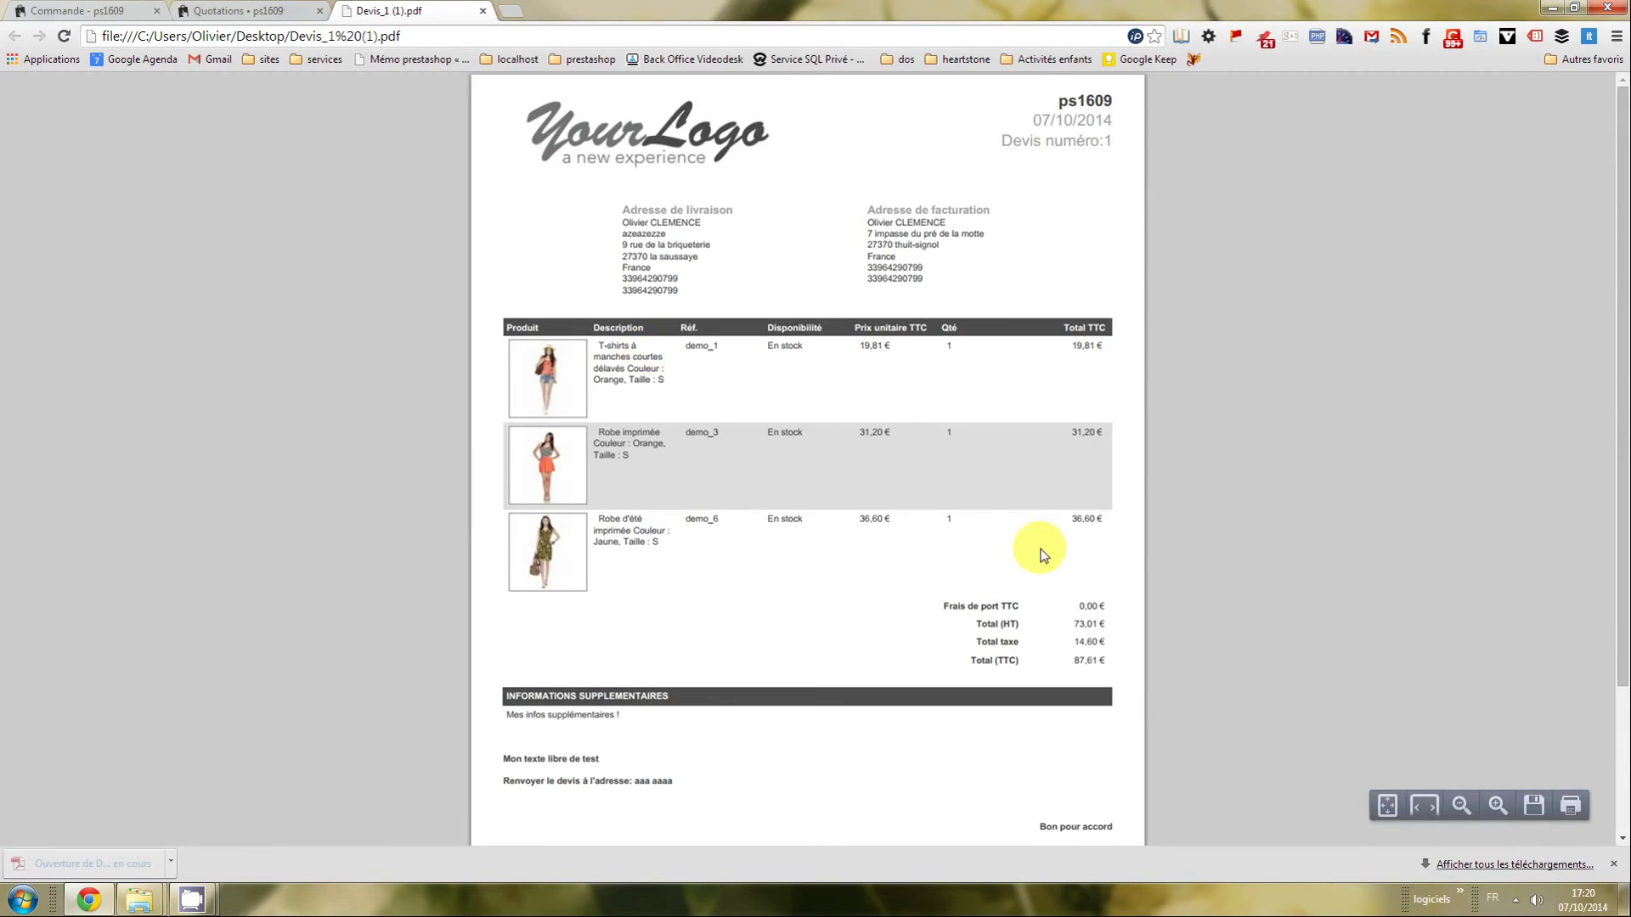
{"action": "scroll", "coordinate": [1237, 692], "scroll_direction": "down", "scroll_amount": 2}
{"action": "scroll", "coordinate": [607, 441], "scroll_direction": "up", "scroll_amount": 3}
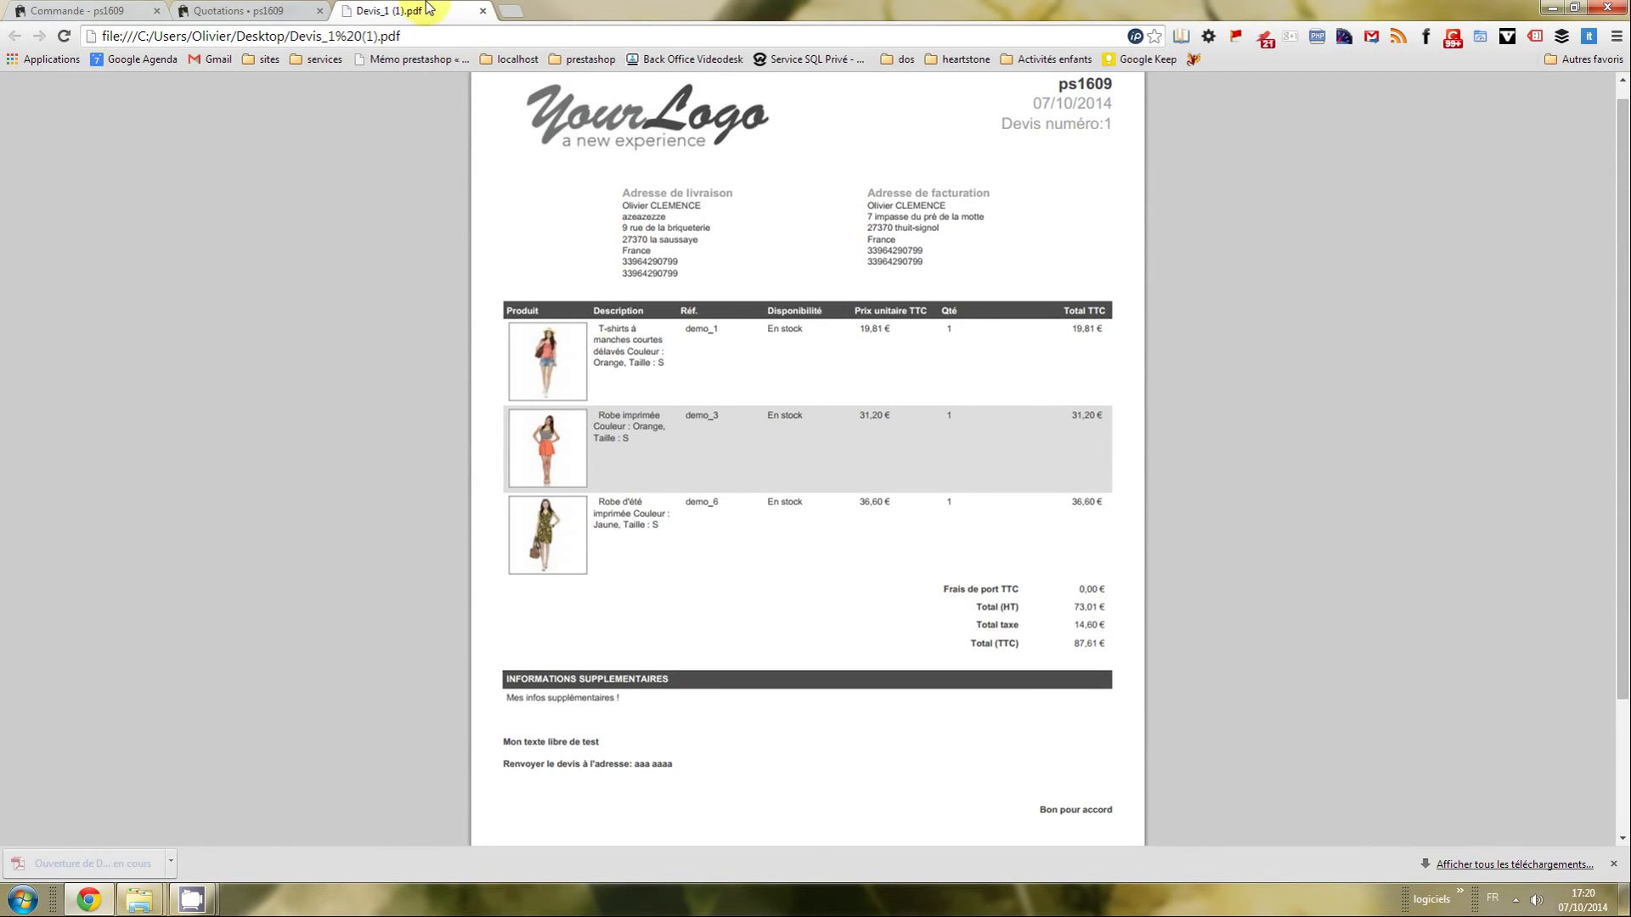
{"action": "left_click", "coordinate": [483, 11]}
View the record of the quote's customer, return to the quotations list, and examine the other actions available for the quote.
{"action": "left_click", "coordinate": [1570, 424]}
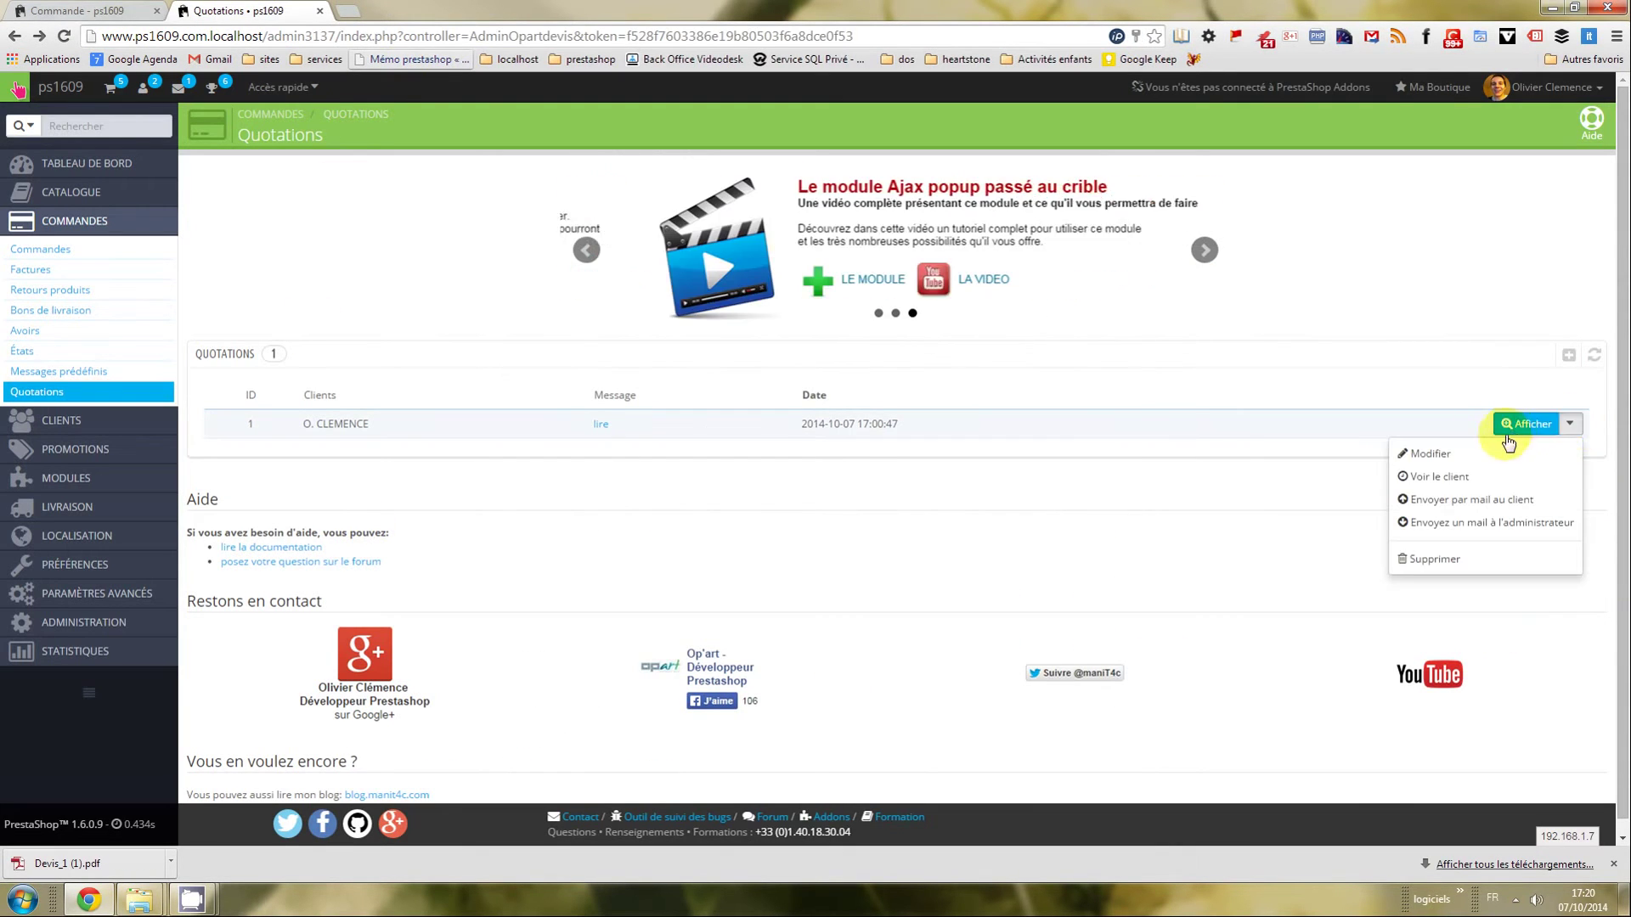
{"action": "left_click", "coordinate": [1449, 478]}
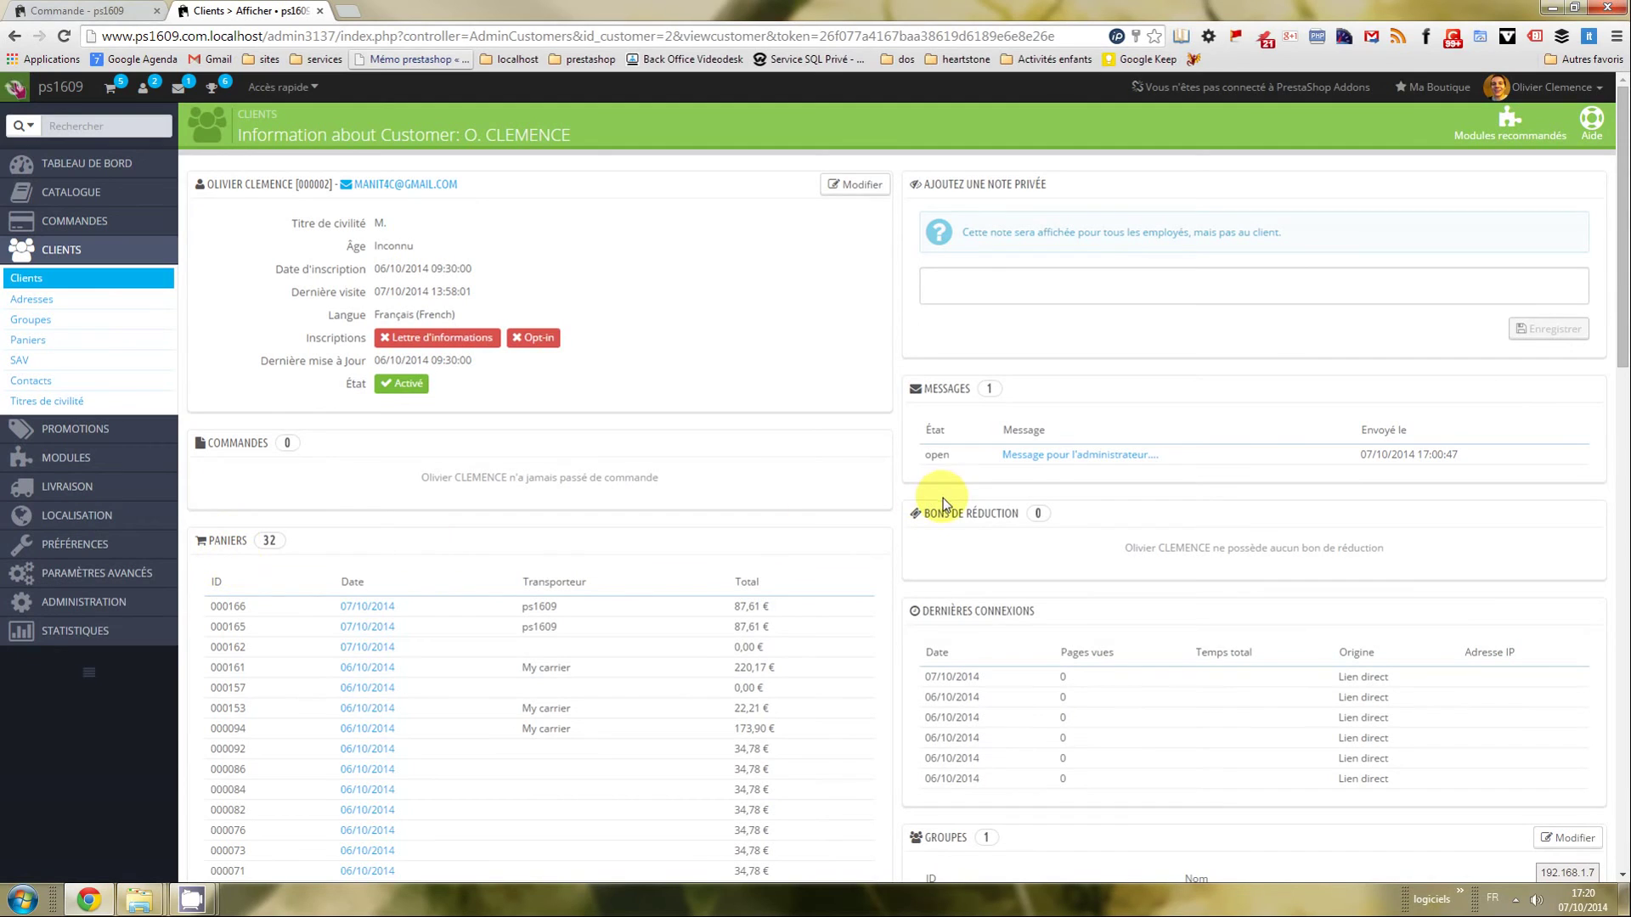
{"action": "left_click", "coordinate": [16, 36]}
{"action": "left_click", "coordinate": [1584, 424]}
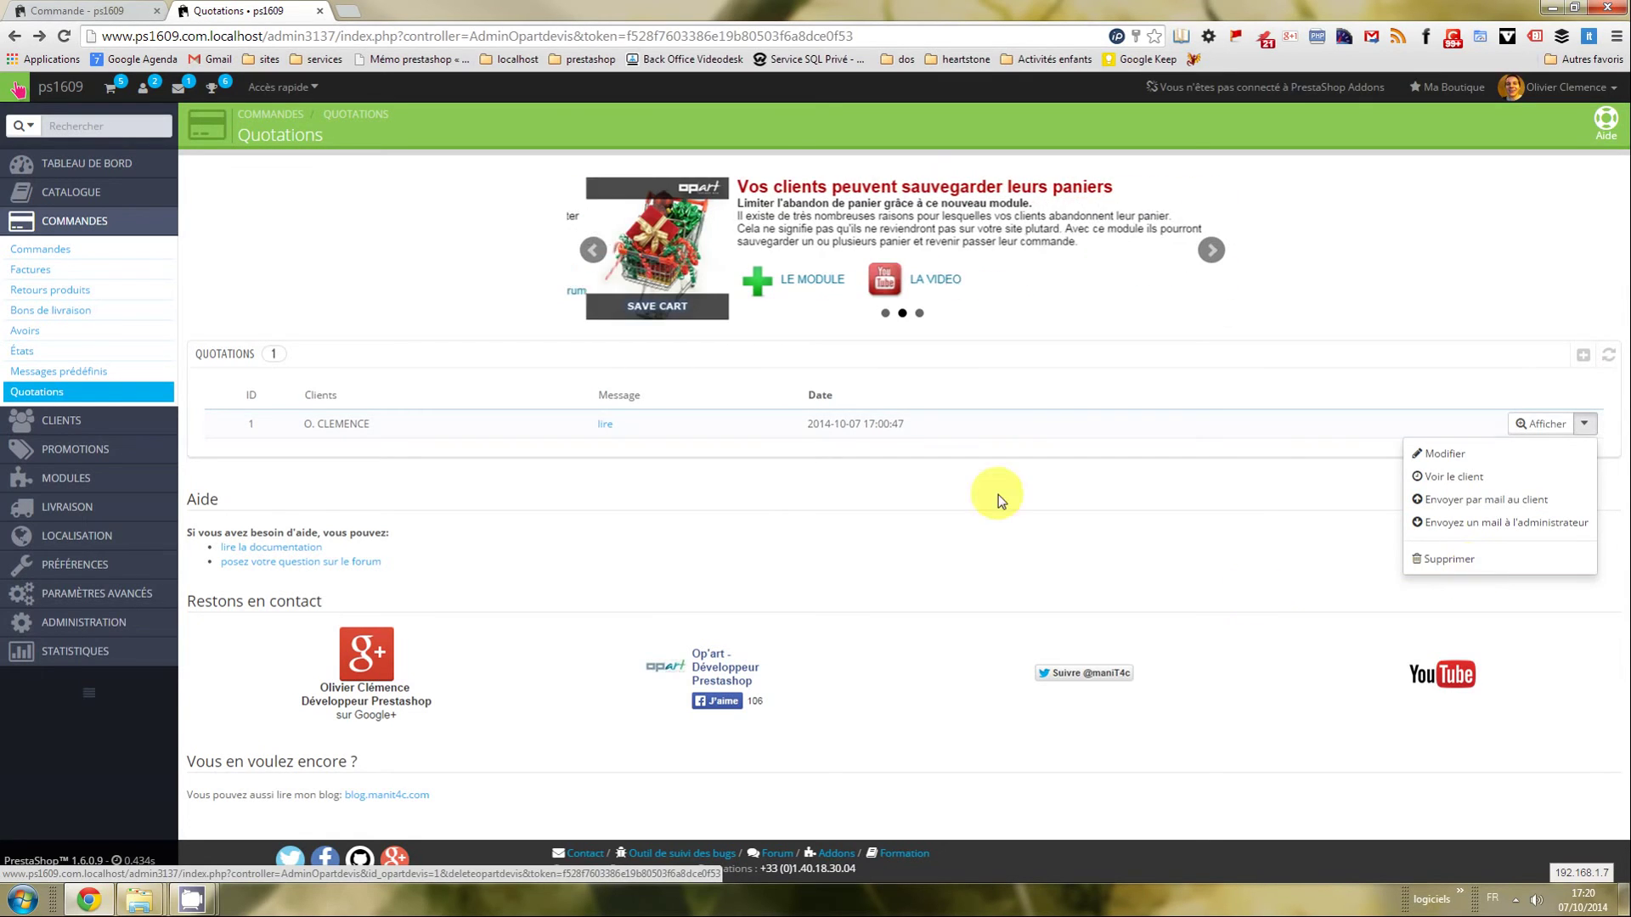
{"action": "left_click", "coordinate": [845, 509]}
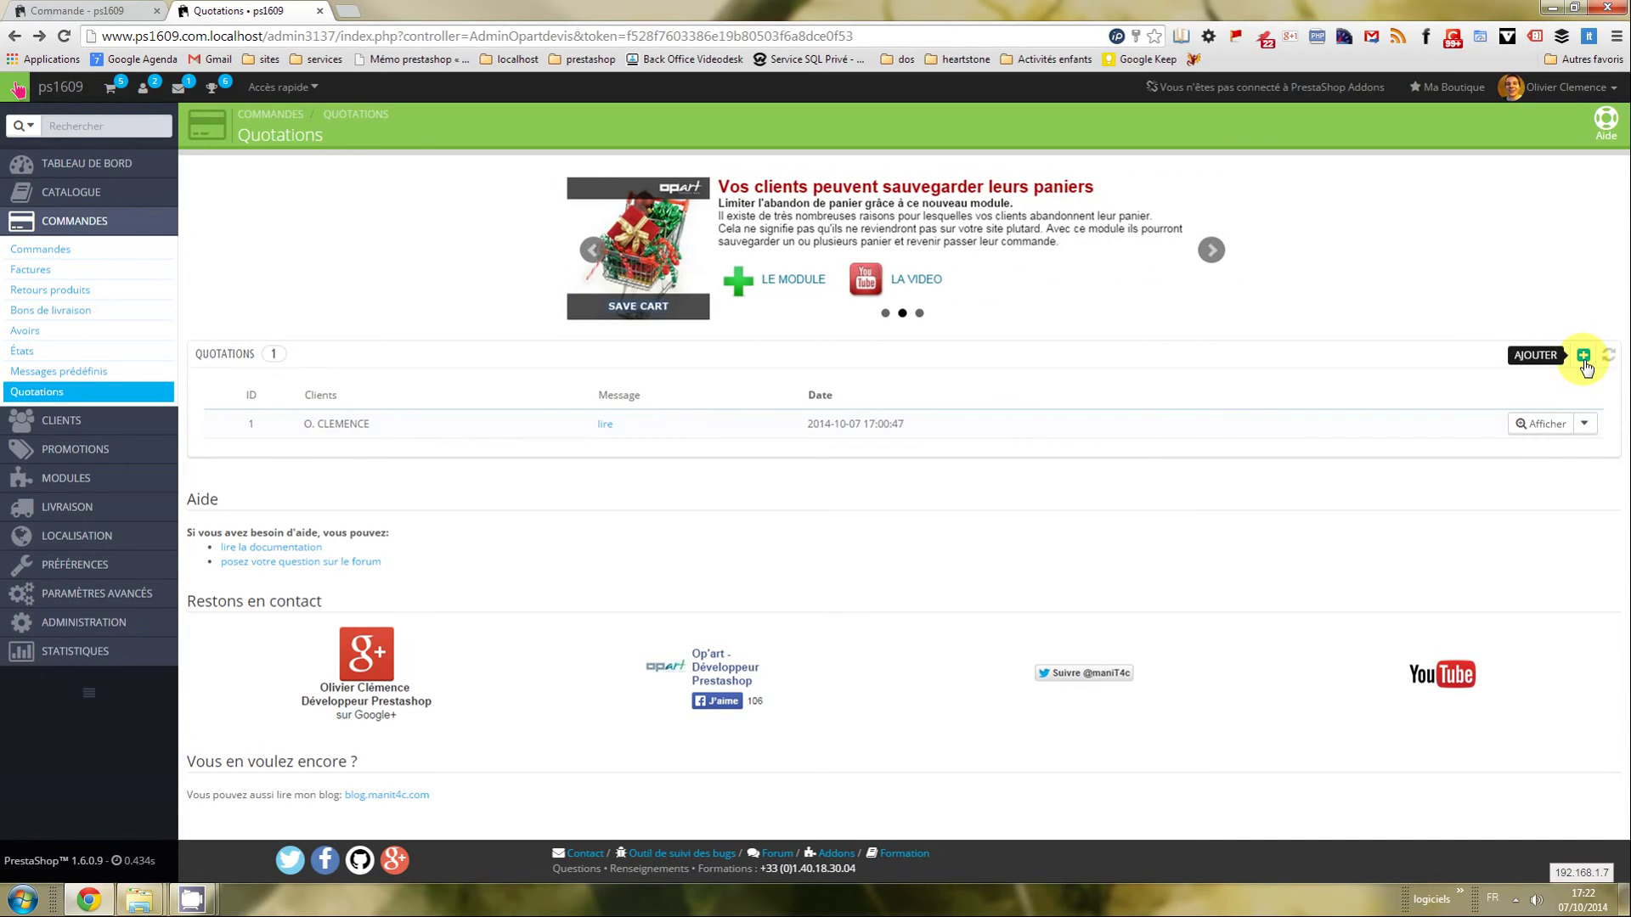
Start a new quotation and assign the existing customer found by the first letters of their name.
{"action": "left_click", "coordinate": [1584, 356]}
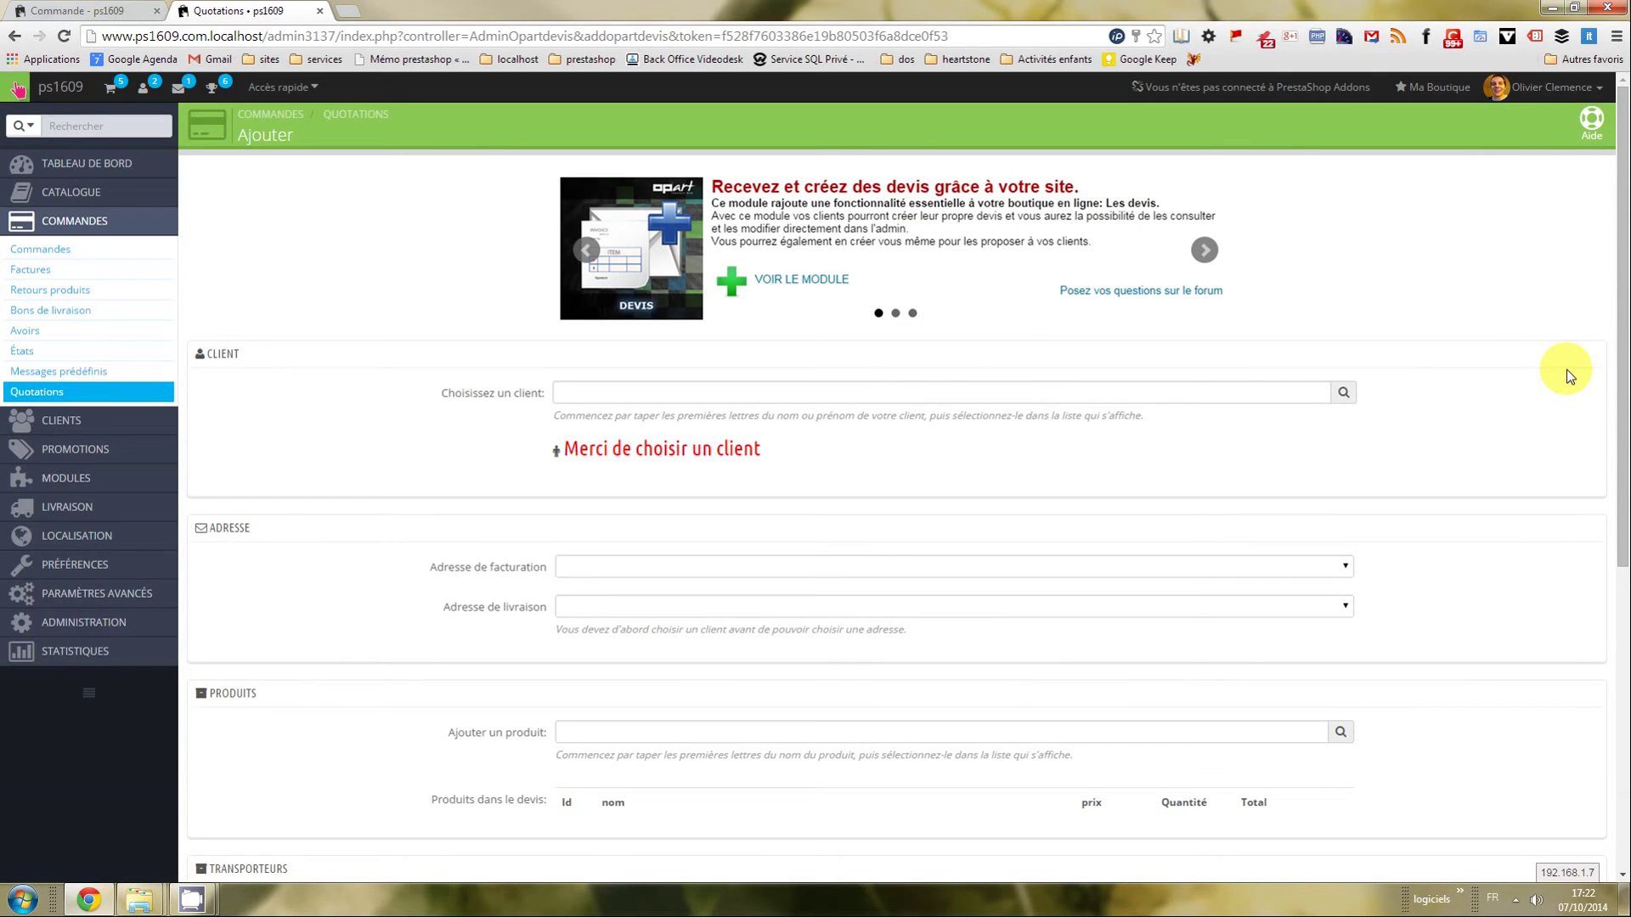
{"action": "key", "text": "alt+Left"}
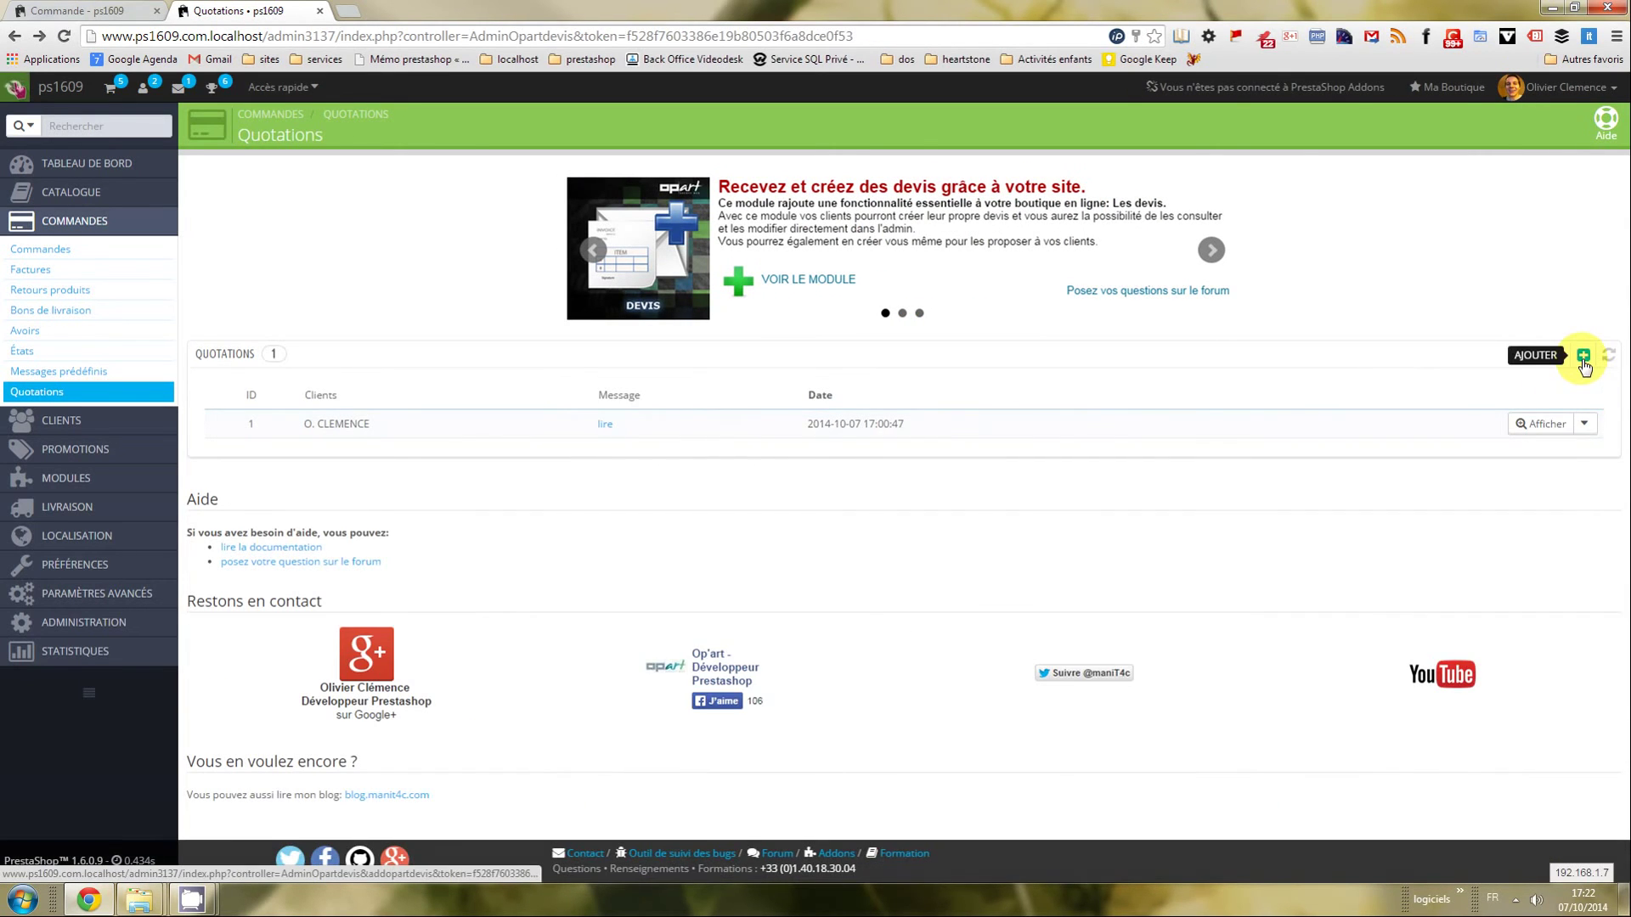
{"action": "left_click", "coordinate": [1585, 357]}
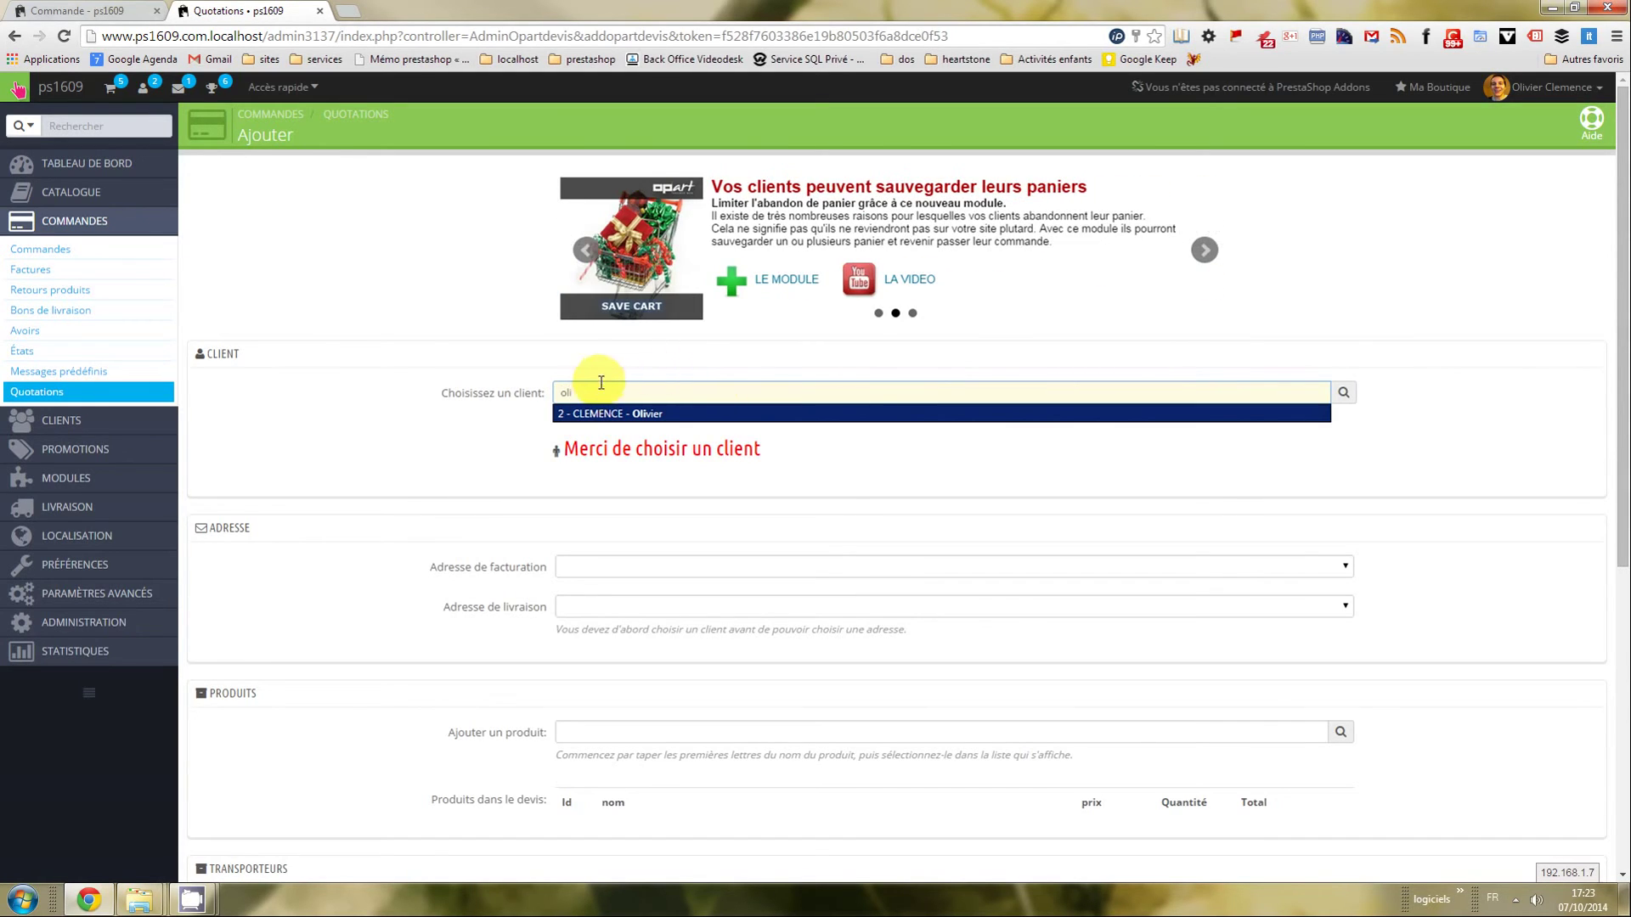
{"action": "left_click", "coordinate": [621, 415]}
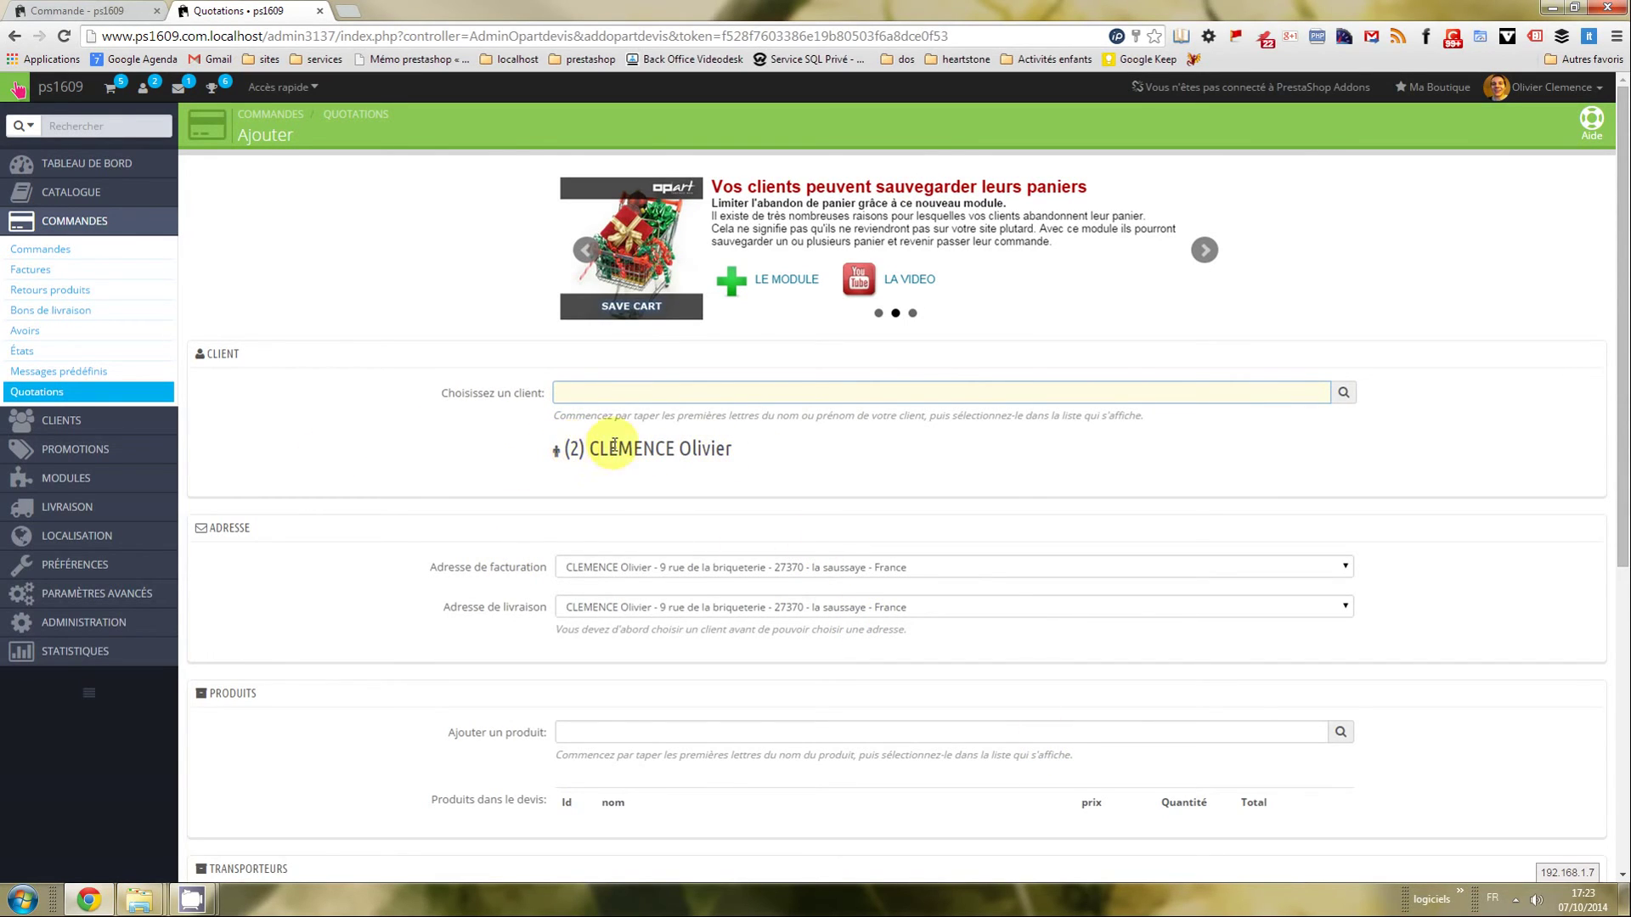
Set the quotation's billing address to the customer's second address, leaving the delivery address on the first one.
{"action": "scroll", "coordinate": [686, 588], "scroll_direction": "down", "scroll_amount": 2}
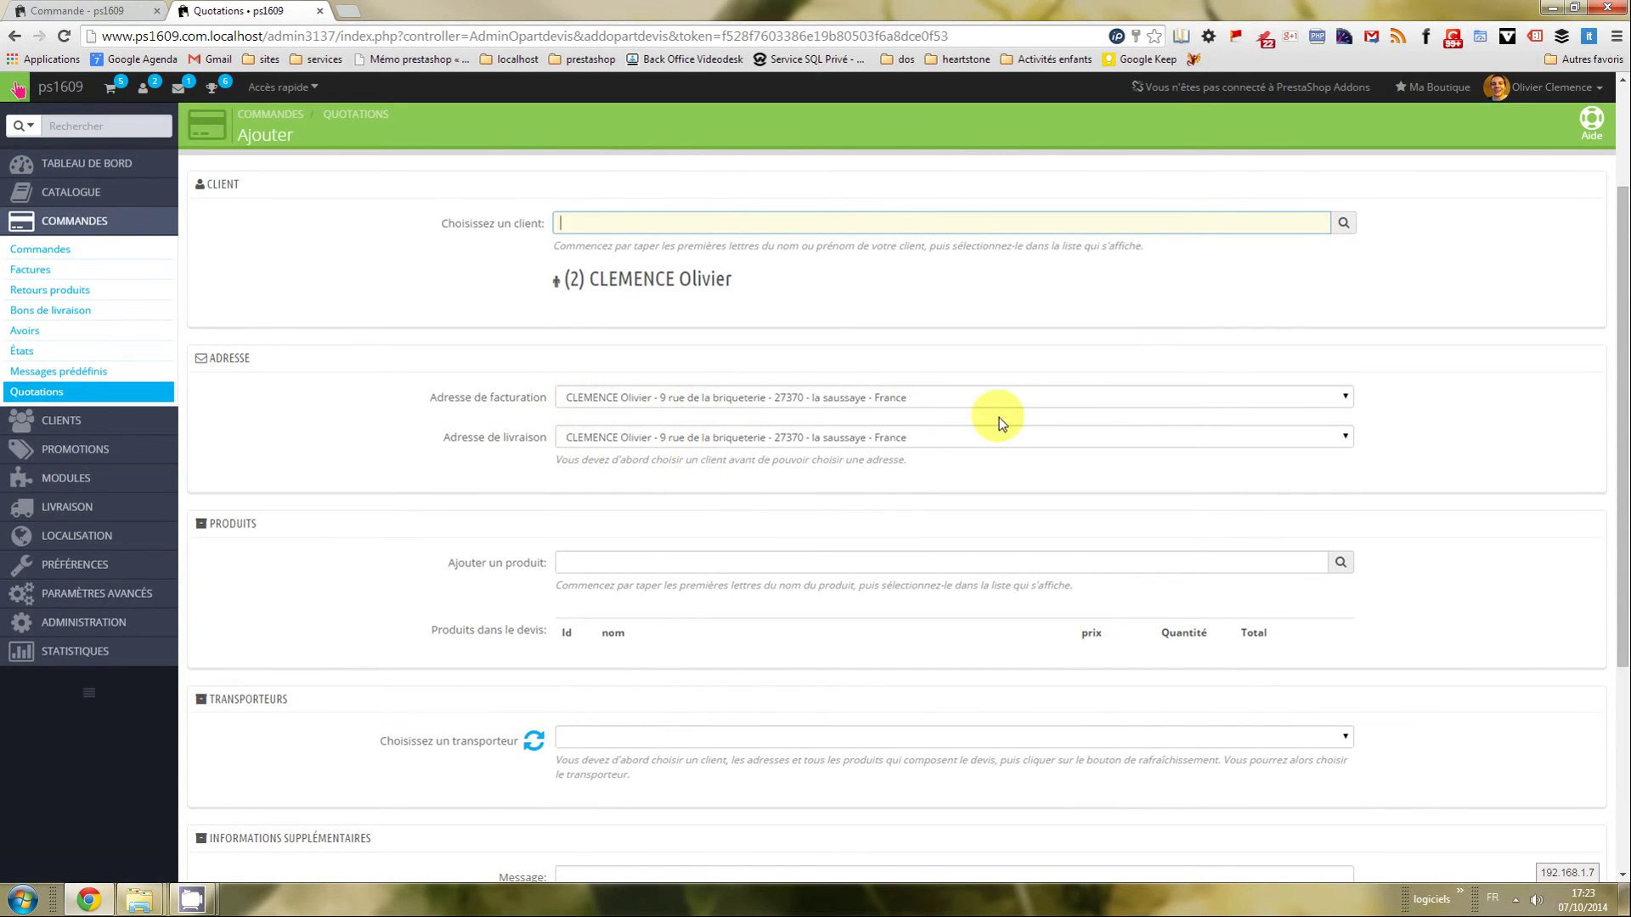
{"action": "left_click", "coordinate": [730, 397]}
{"action": "left_click", "coordinate": [739, 429]}
{"action": "left_click", "coordinate": [732, 397]}
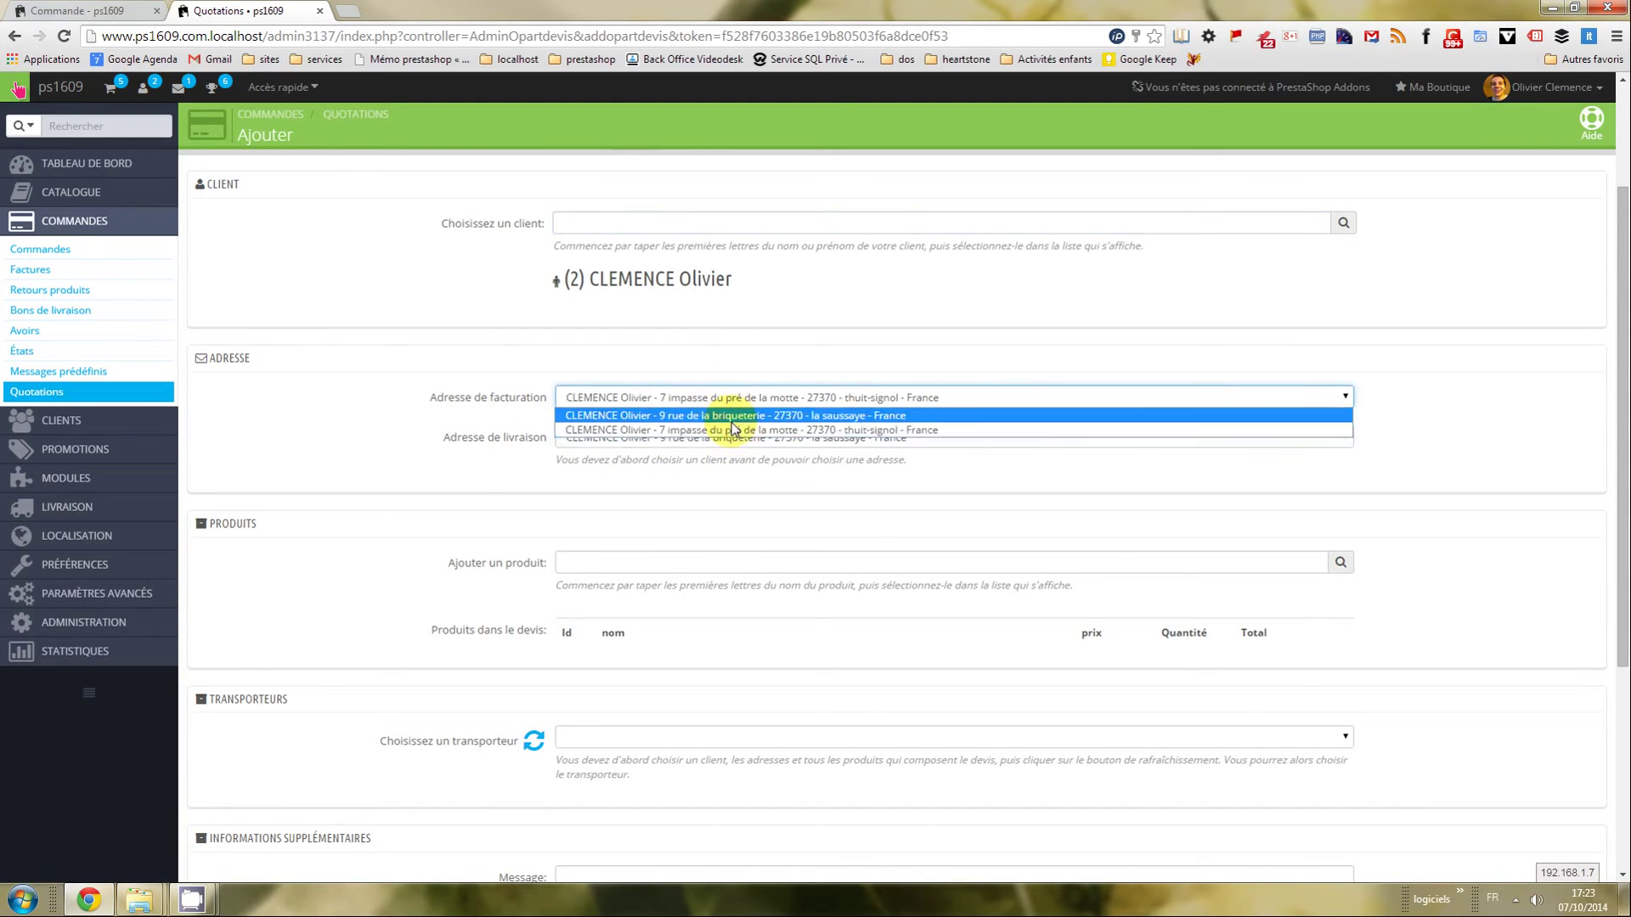
{"action": "left_click", "coordinate": [735, 429]}
{"action": "left_click", "coordinate": [737, 395]}
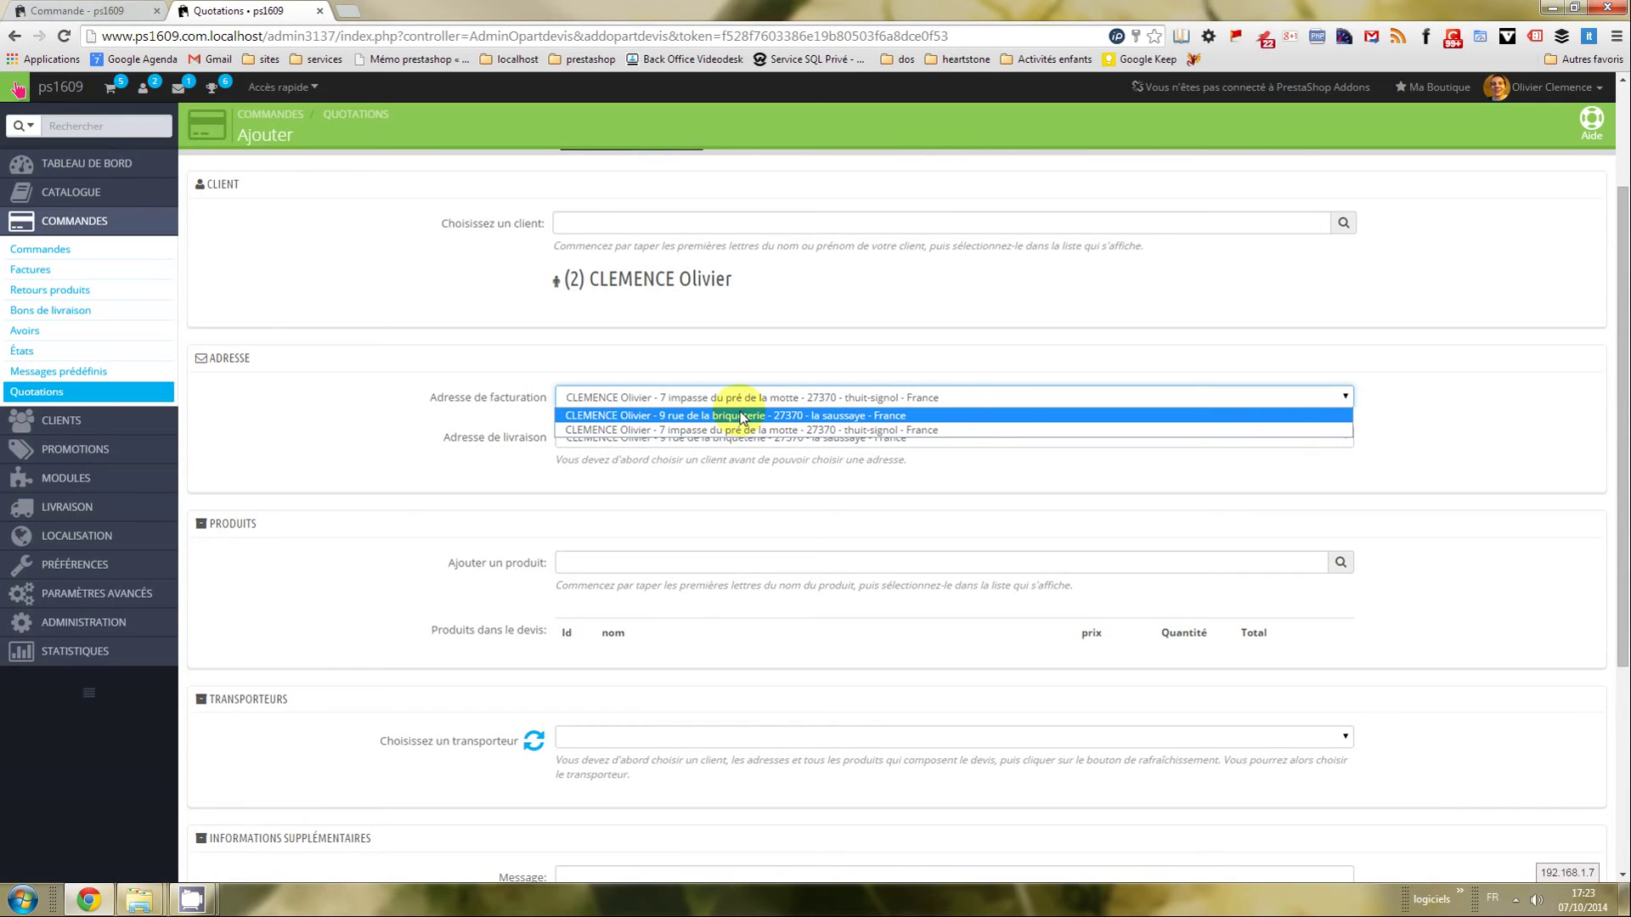
{"action": "left_click", "coordinate": [741, 430]}
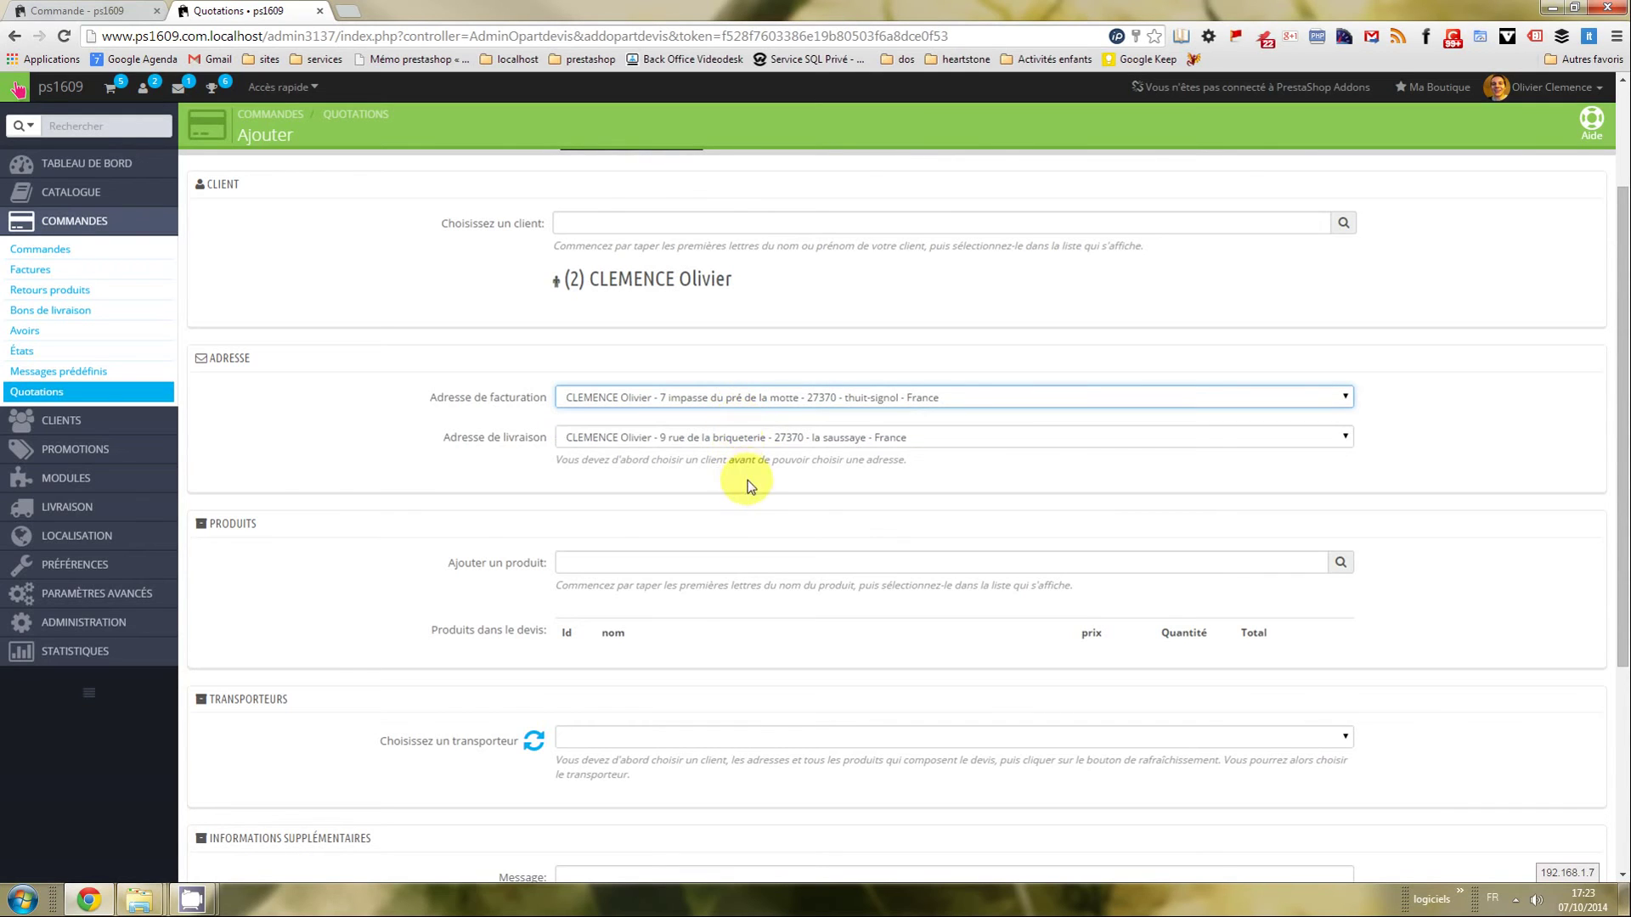
{"action": "scroll", "coordinate": [502, 530], "scroll_direction": "down", "scroll_amount": 1}
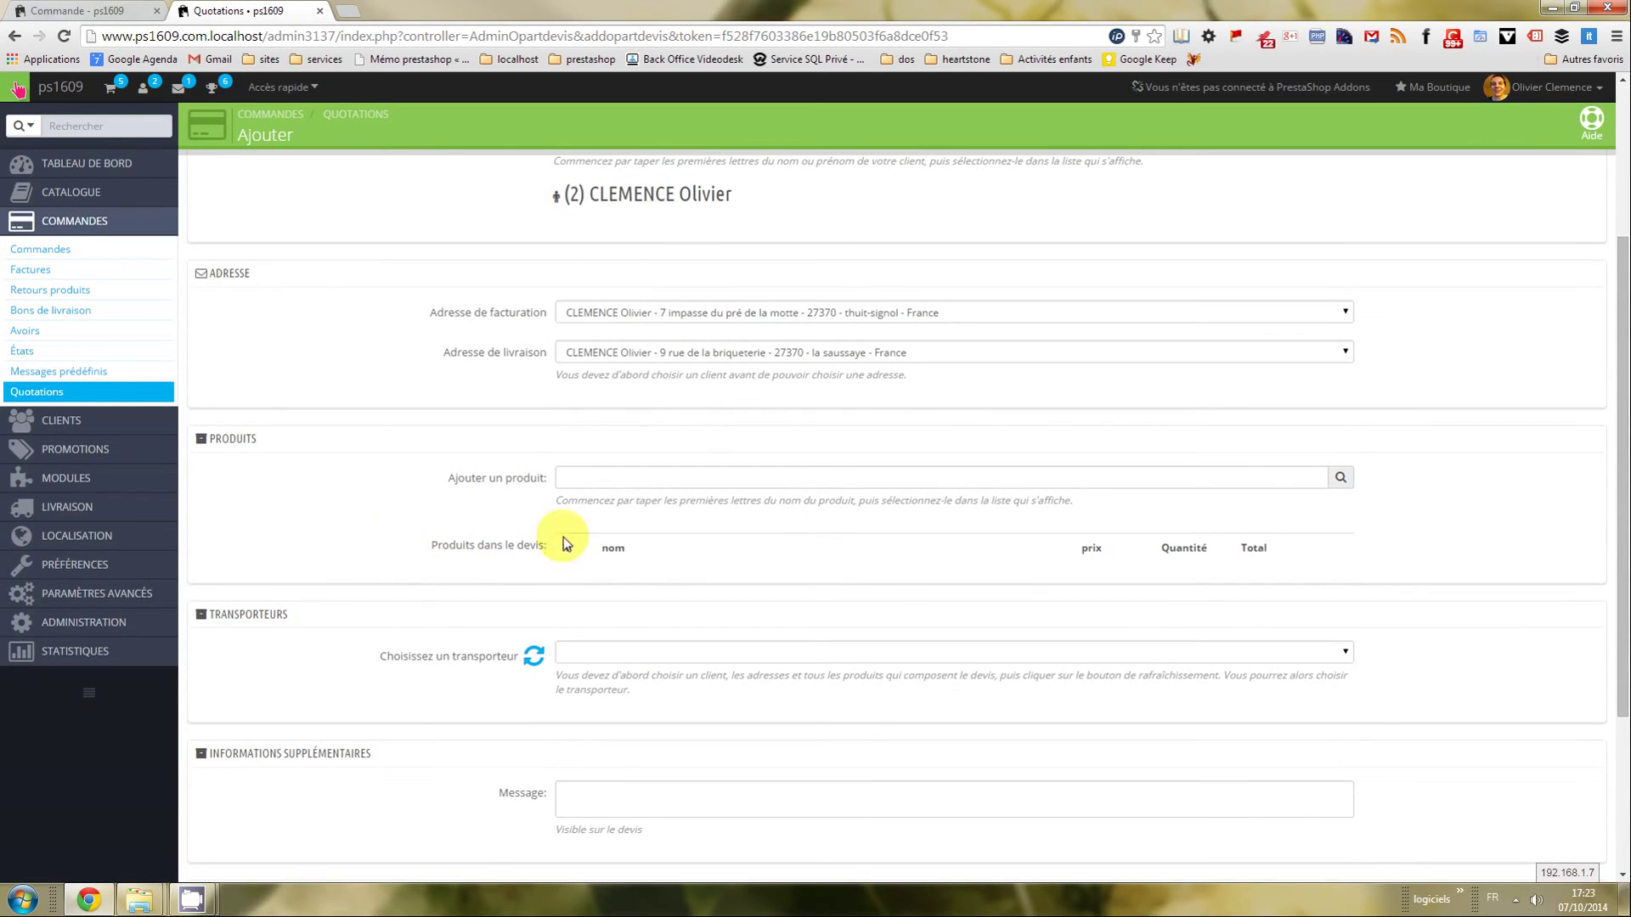
Add the Robe imprimée with ID 4 and the Blouse to the quotation's products.
{"action": "left_click", "coordinate": [793, 476]}
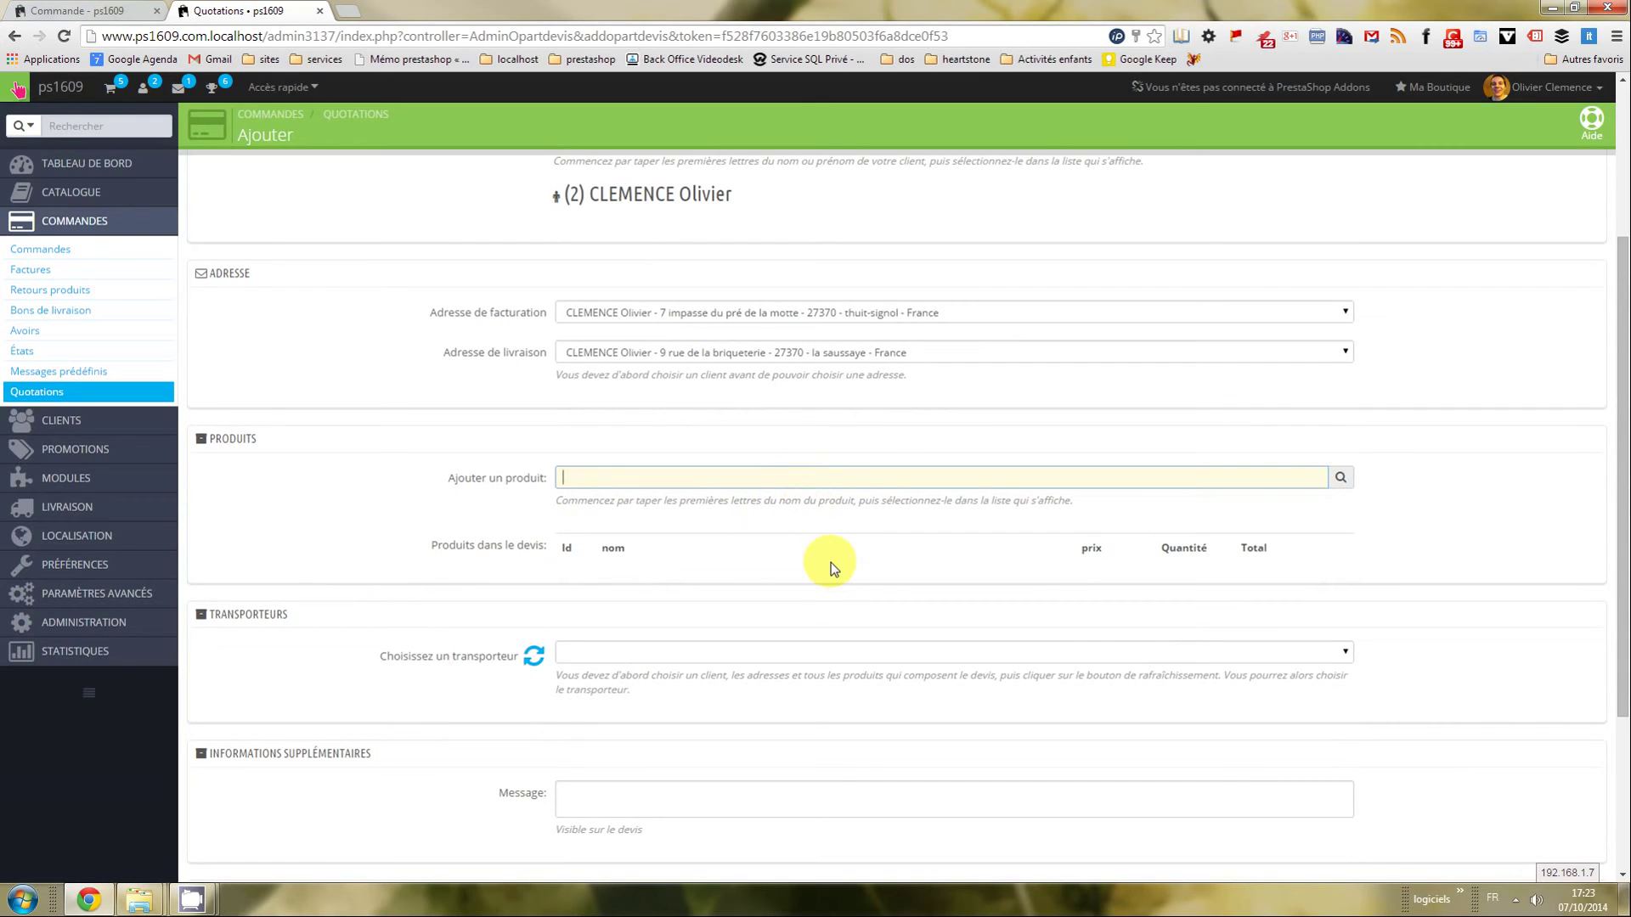
{"action": "type", "text": "ro"}
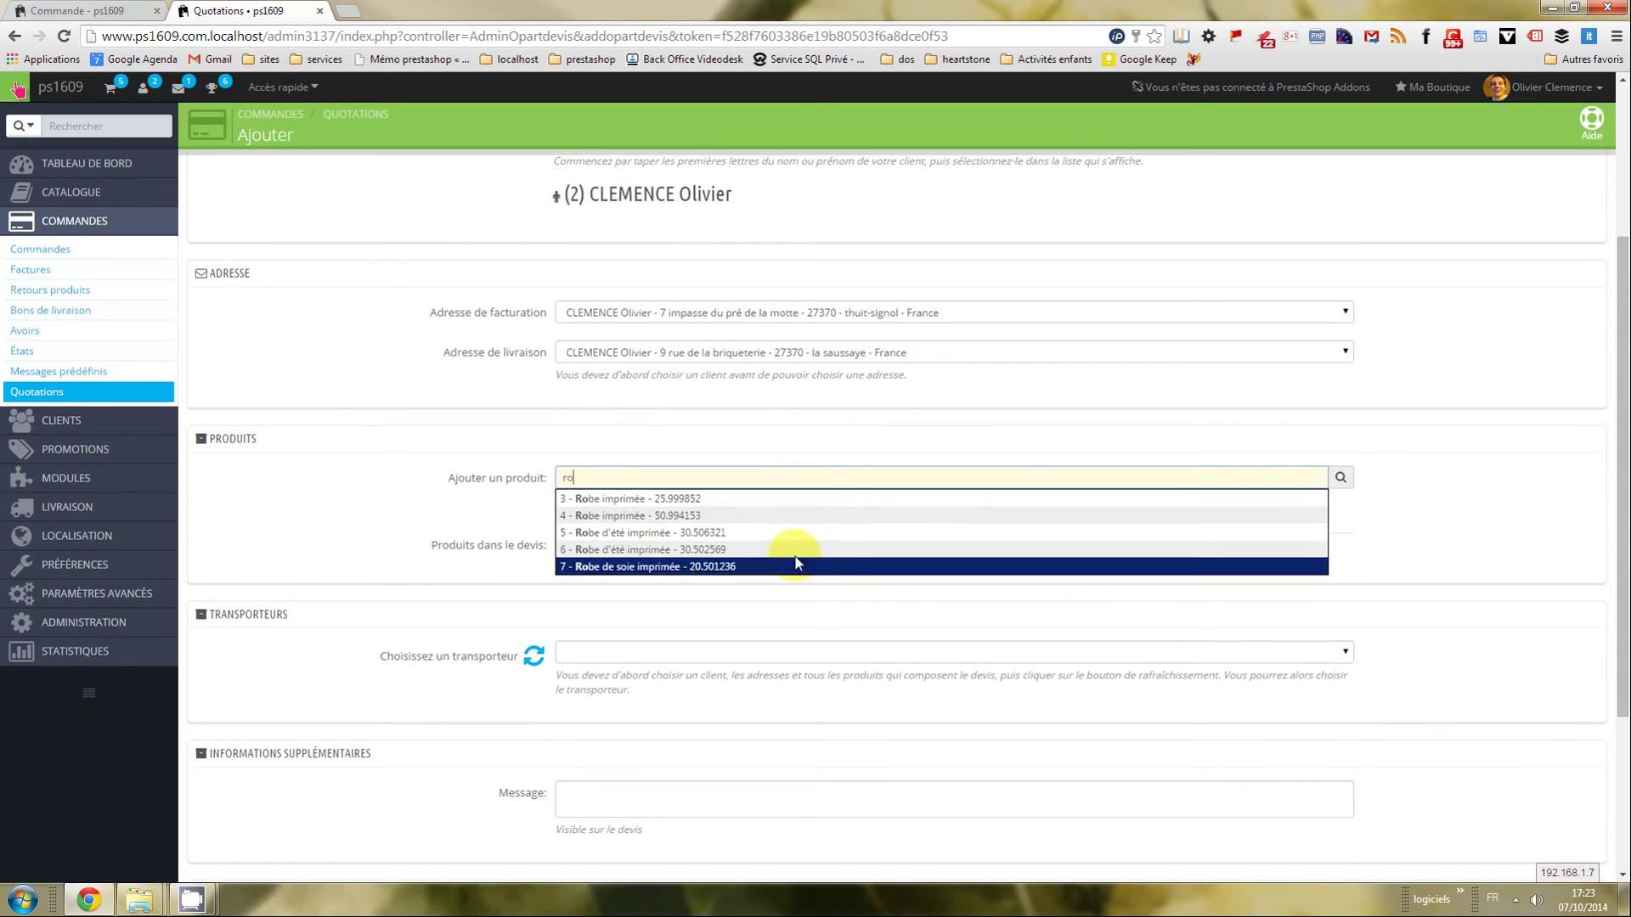
{"action": "left_click", "coordinate": [679, 518]}
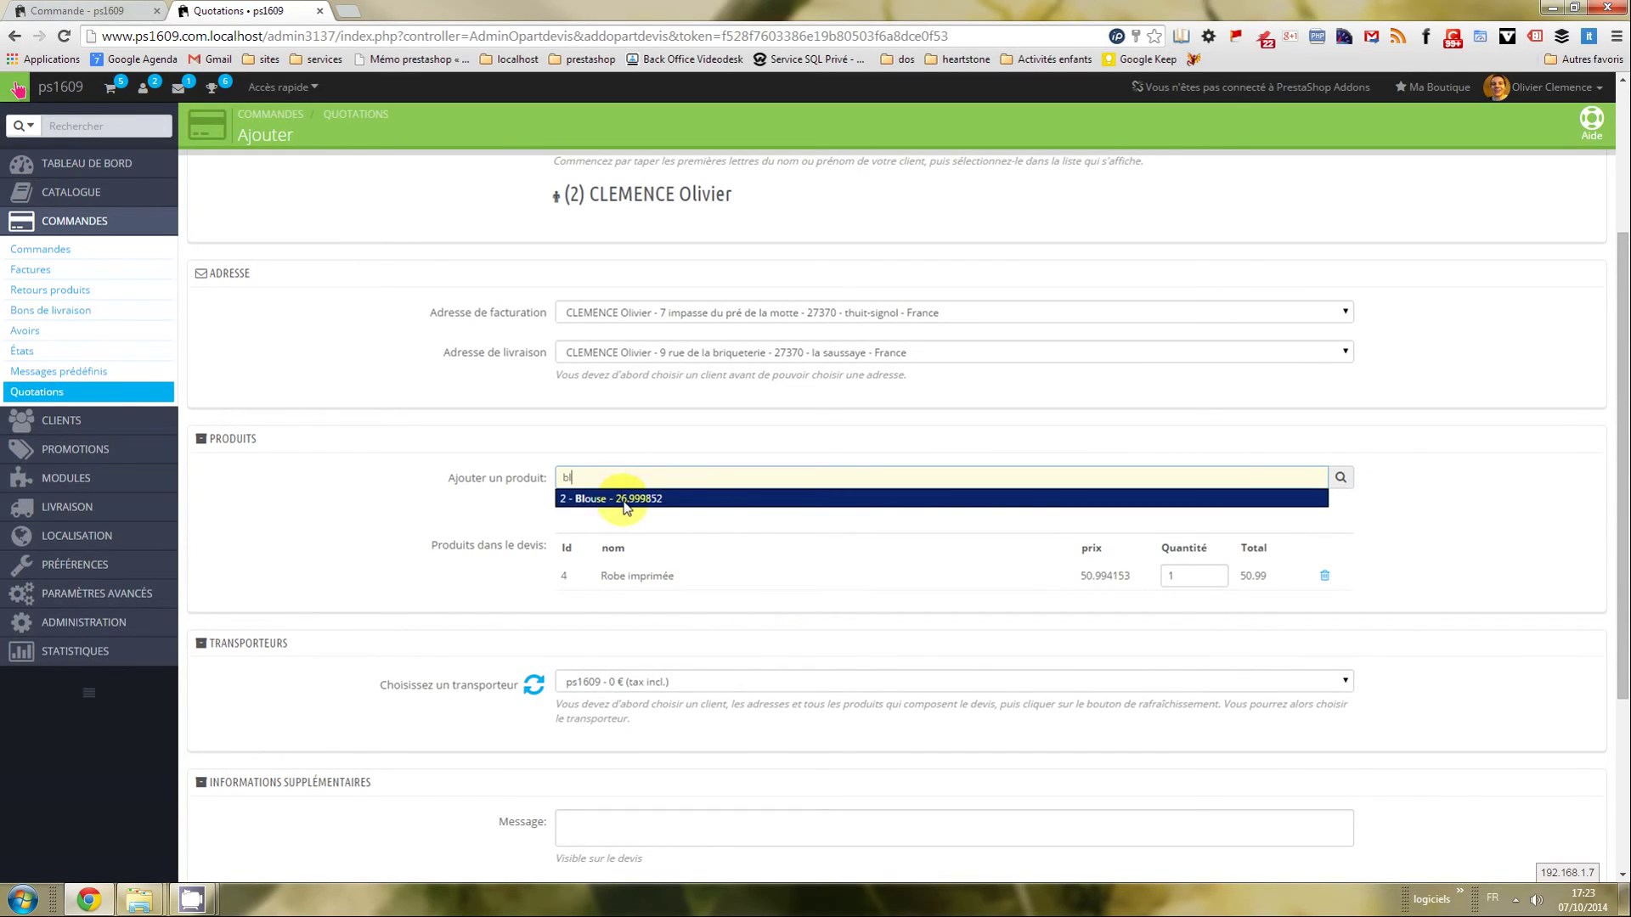
{"action": "left_click", "coordinate": [619, 498]}
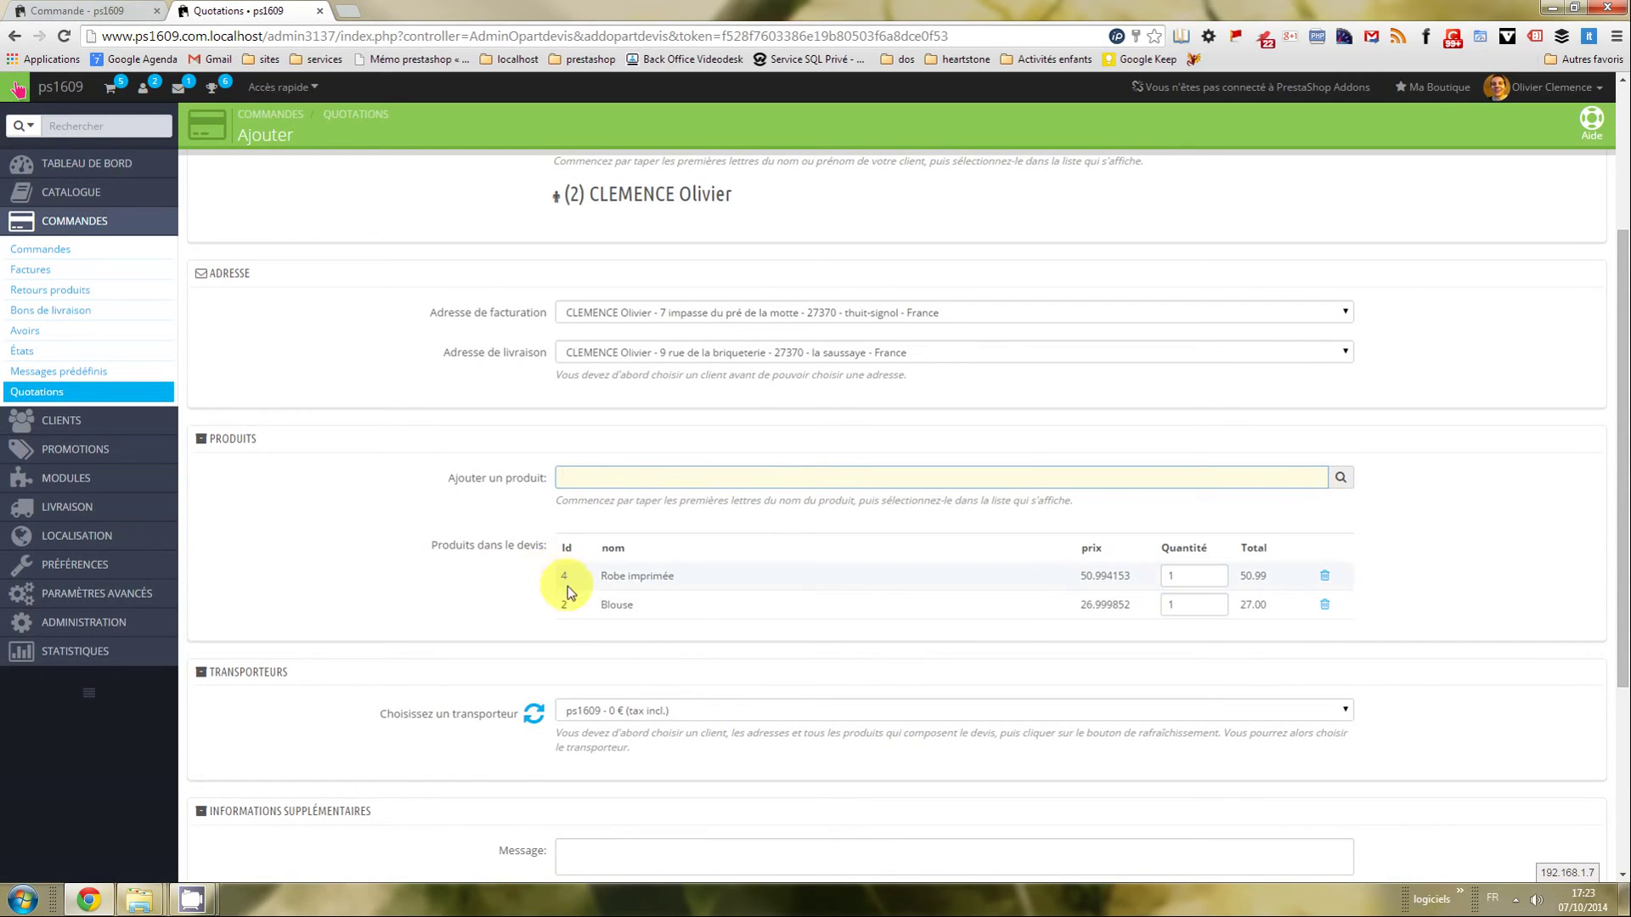
Set the quotation's quantities to 4 for the Robe imprimée and 3 for the Blouse.
{"action": "scroll", "coordinate": [1211, 616], "scroll_direction": "down", "scroll_amount": 1}
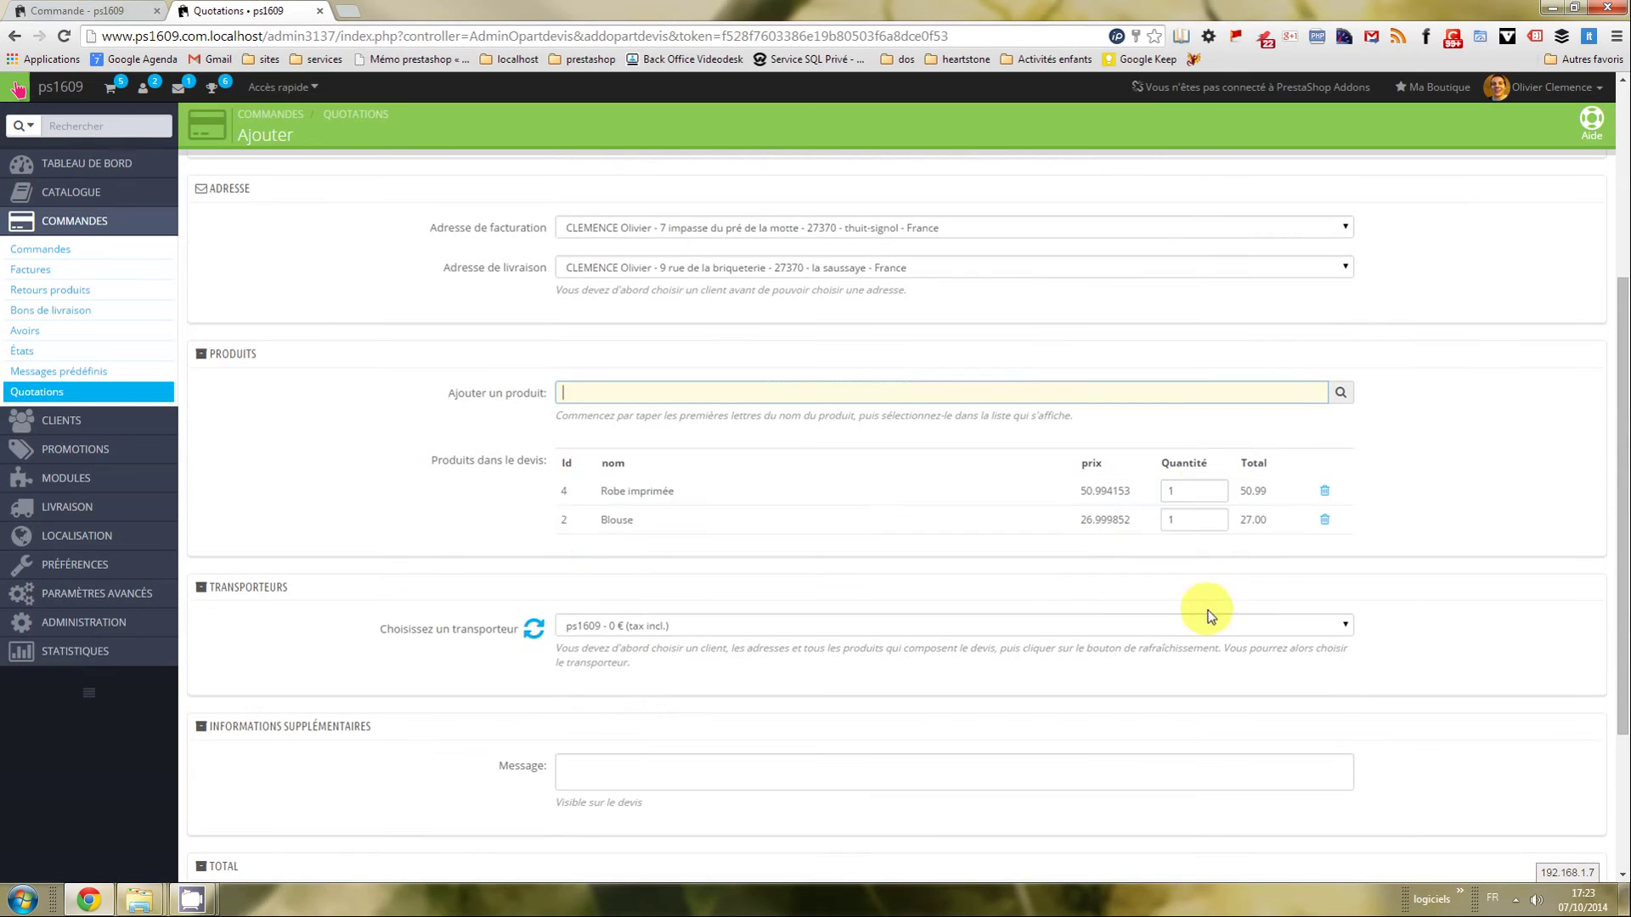
{"action": "double_click", "coordinate": [1202, 494]}
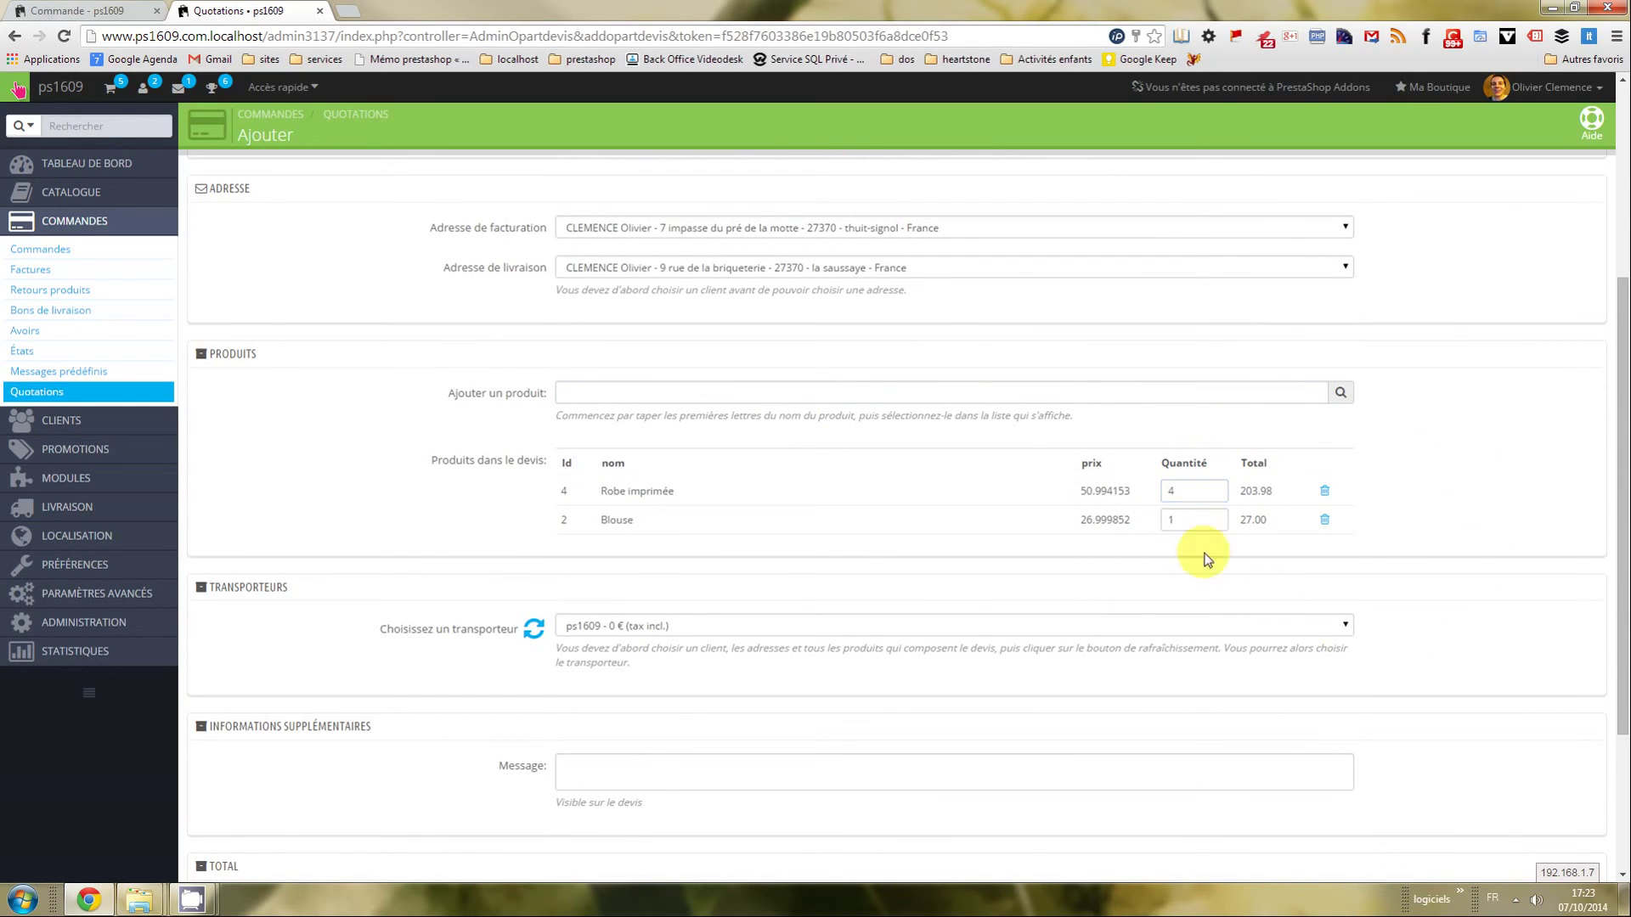
{"action": "left_click", "coordinate": [1172, 518]}
{"action": "type", "text": "3"}
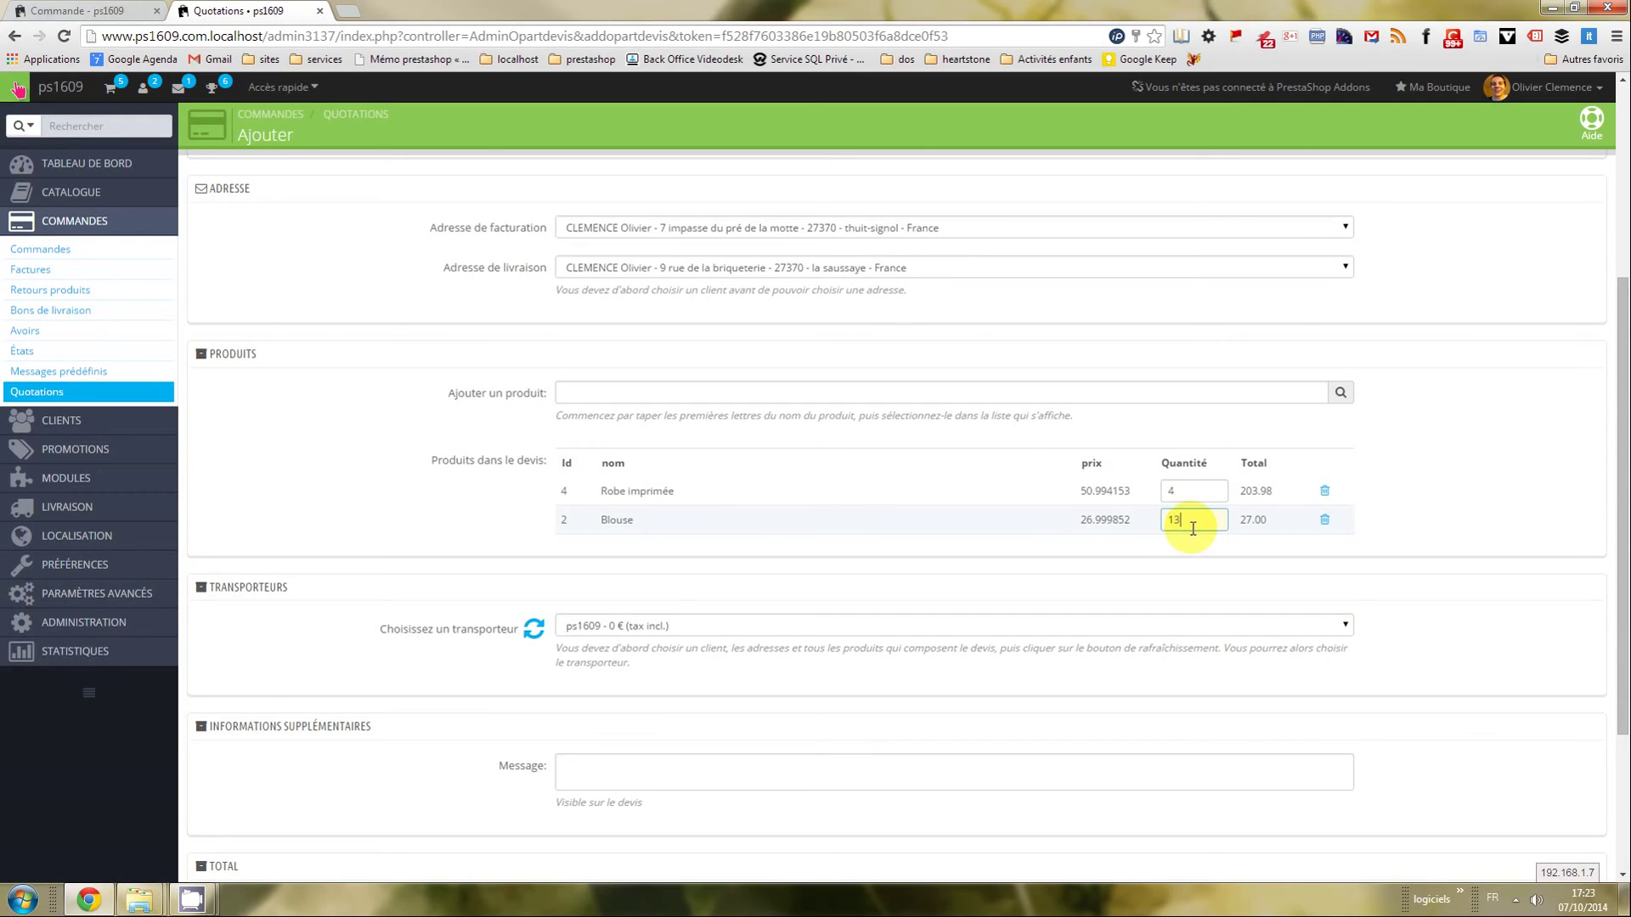
{"action": "key", "text": "BackSpace"}
{"action": "type", "text": "1"}
{"action": "type", "text": "3"}
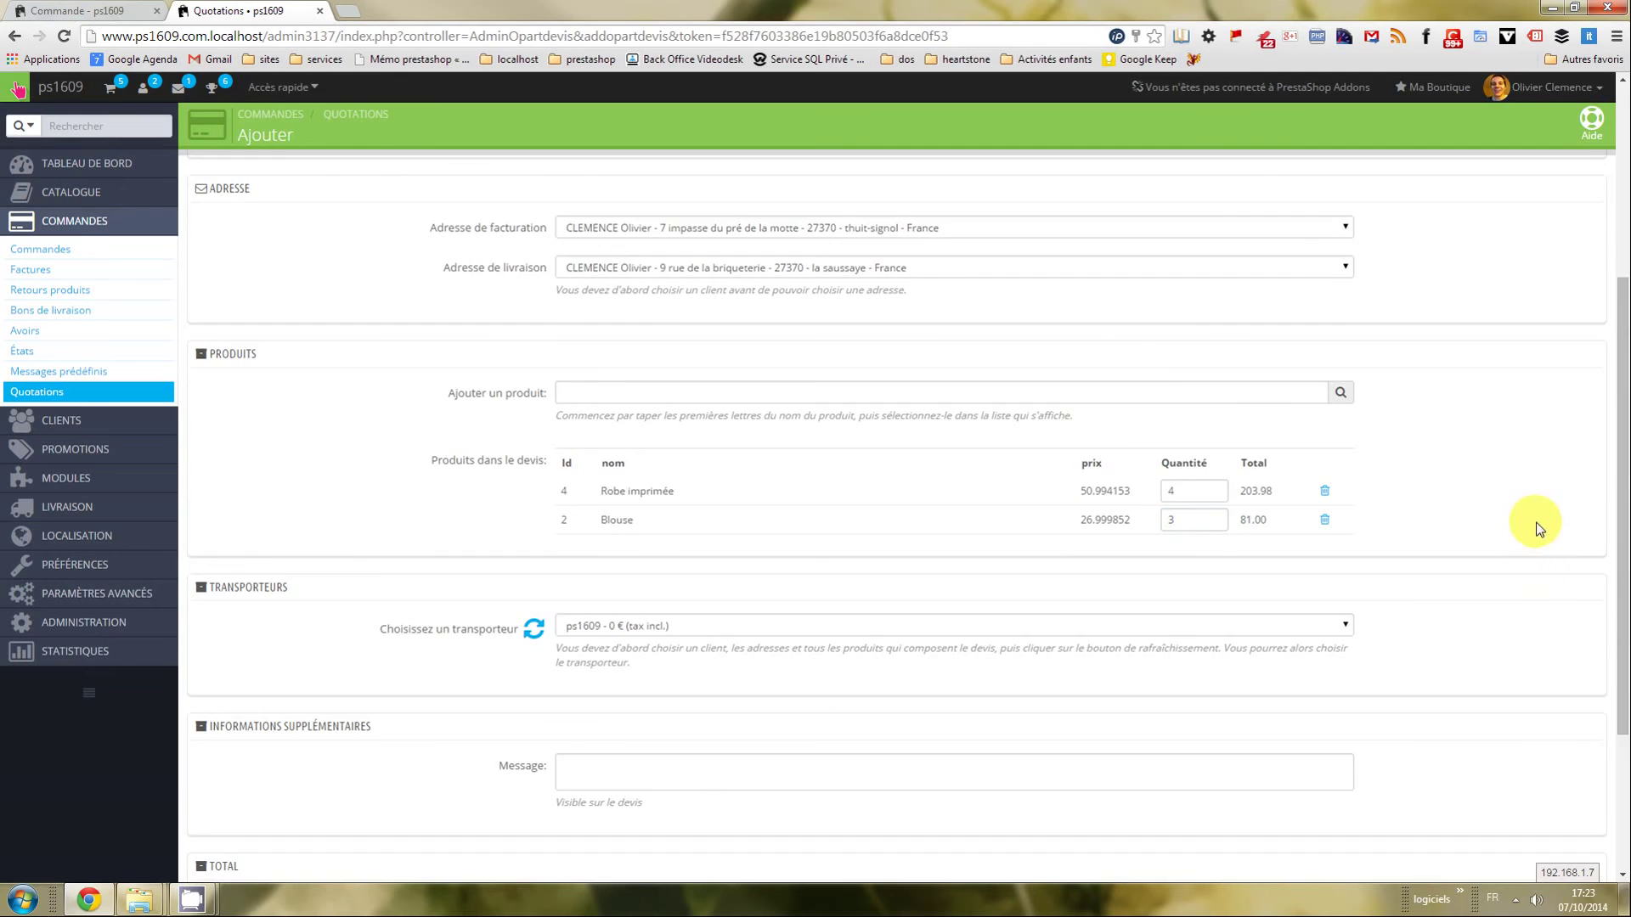
Check the quotation's product total, and choose My carrier as its carrier.
{"action": "scroll", "coordinate": [1521, 527], "scroll_direction": "down", "scroll_amount": 1}
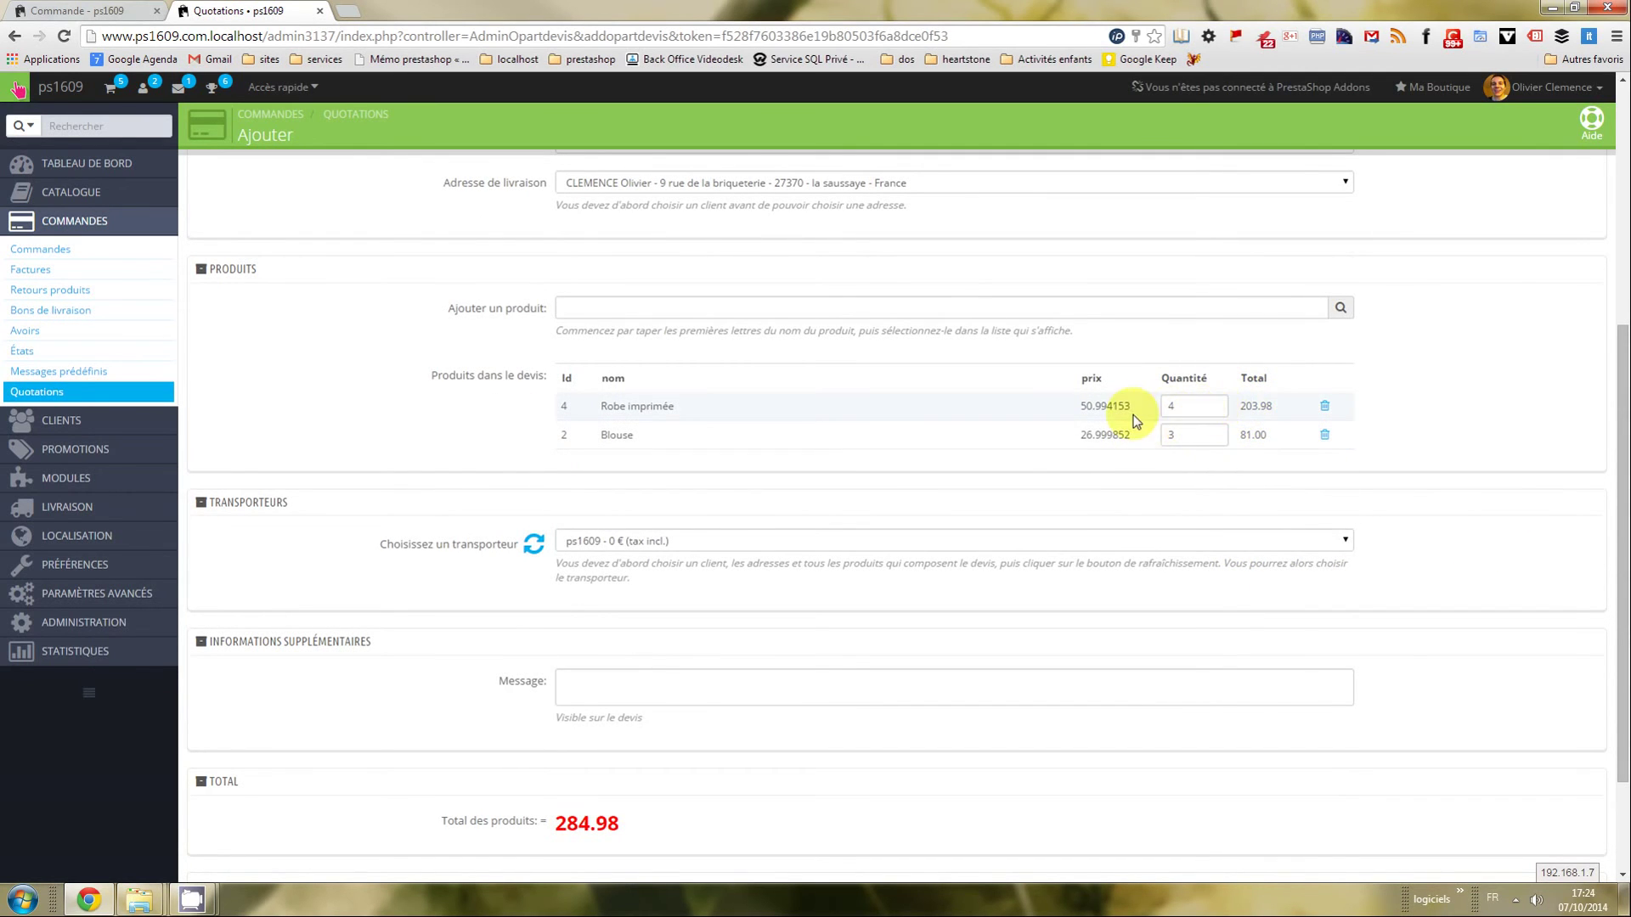
{"action": "scroll", "coordinate": [1136, 411], "scroll_direction": "down", "scroll_amount": 2}
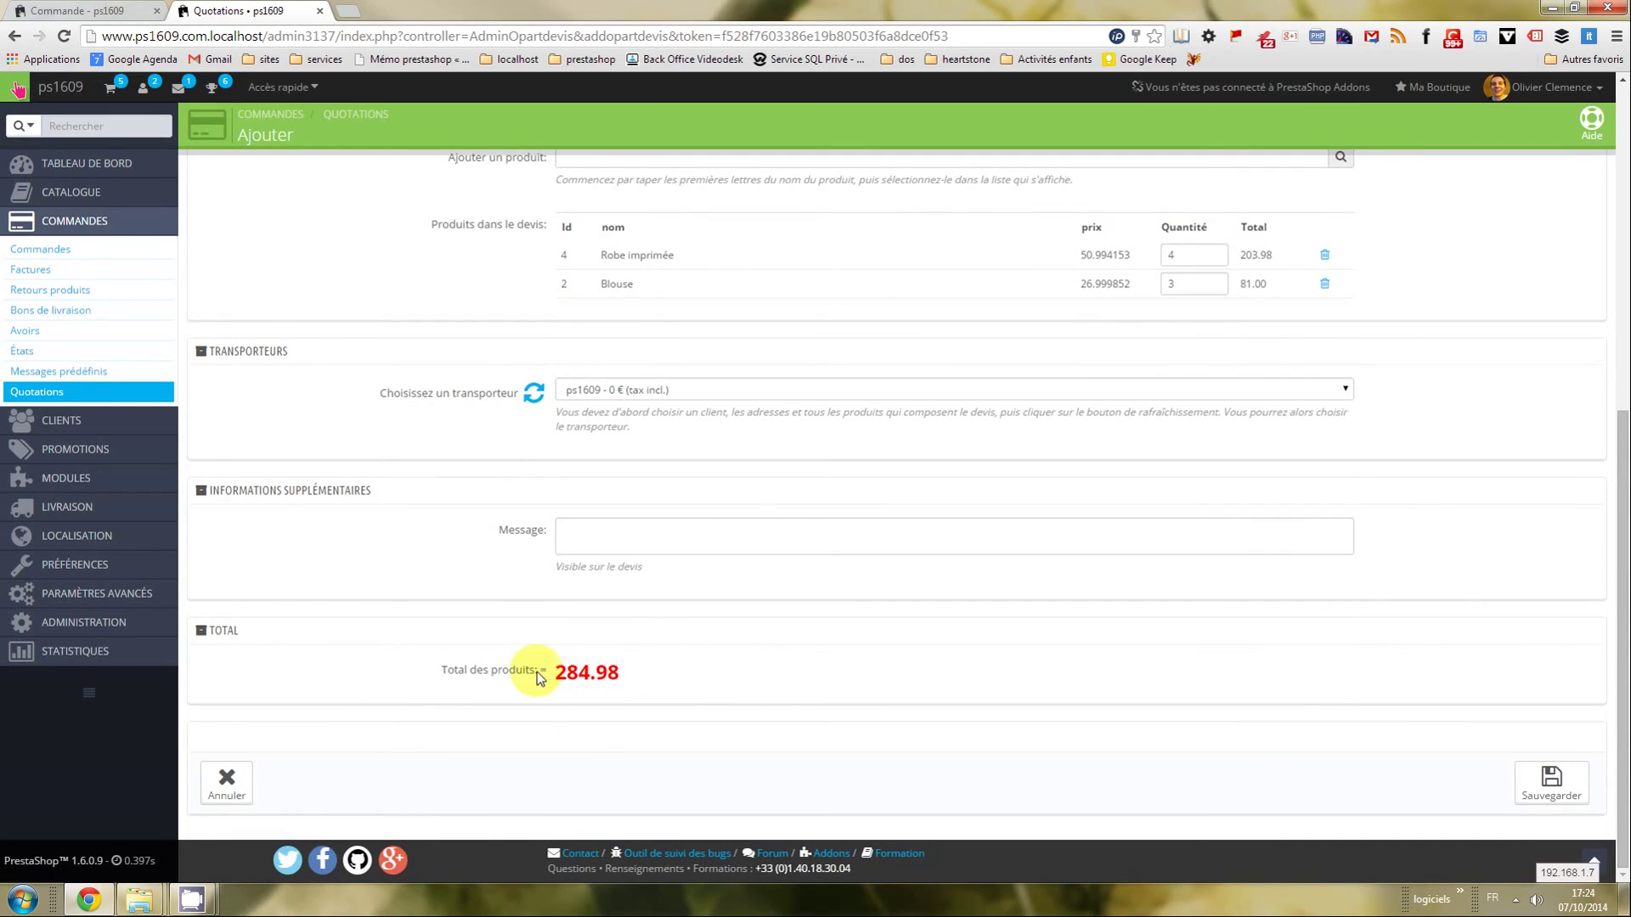
{"action": "scroll", "coordinate": [1518, 554], "scroll_direction": "up", "scroll_amount": 2}
{"action": "scroll", "coordinate": [658, 593], "scroll_direction": "up", "scroll_amount": 1}
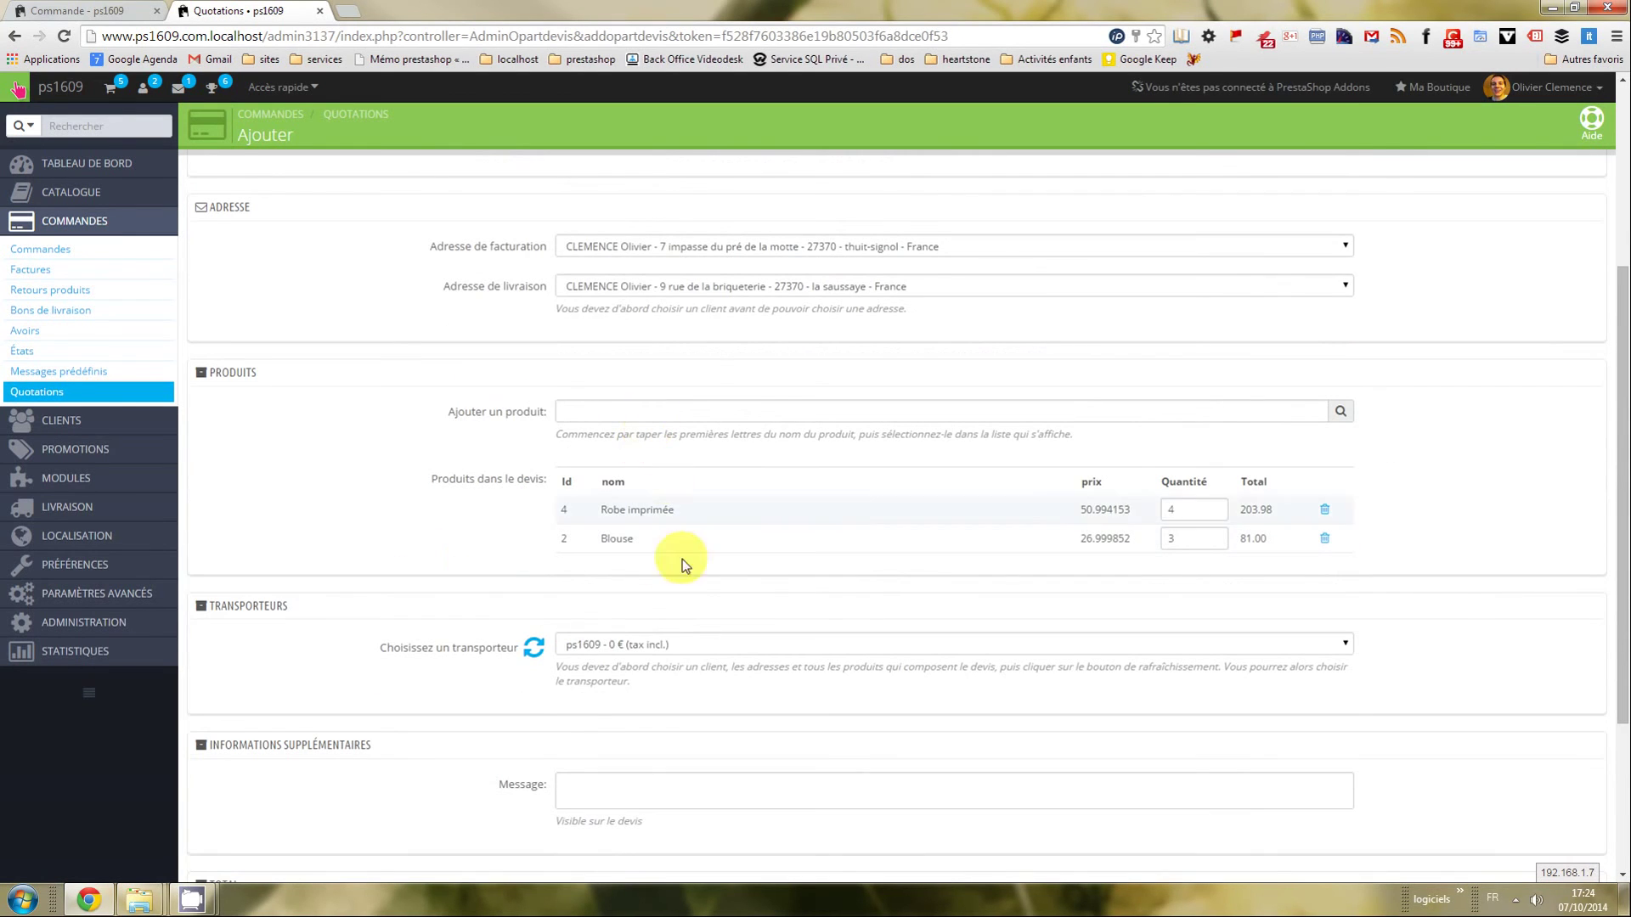
{"action": "left_click", "coordinate": [645, 643]}
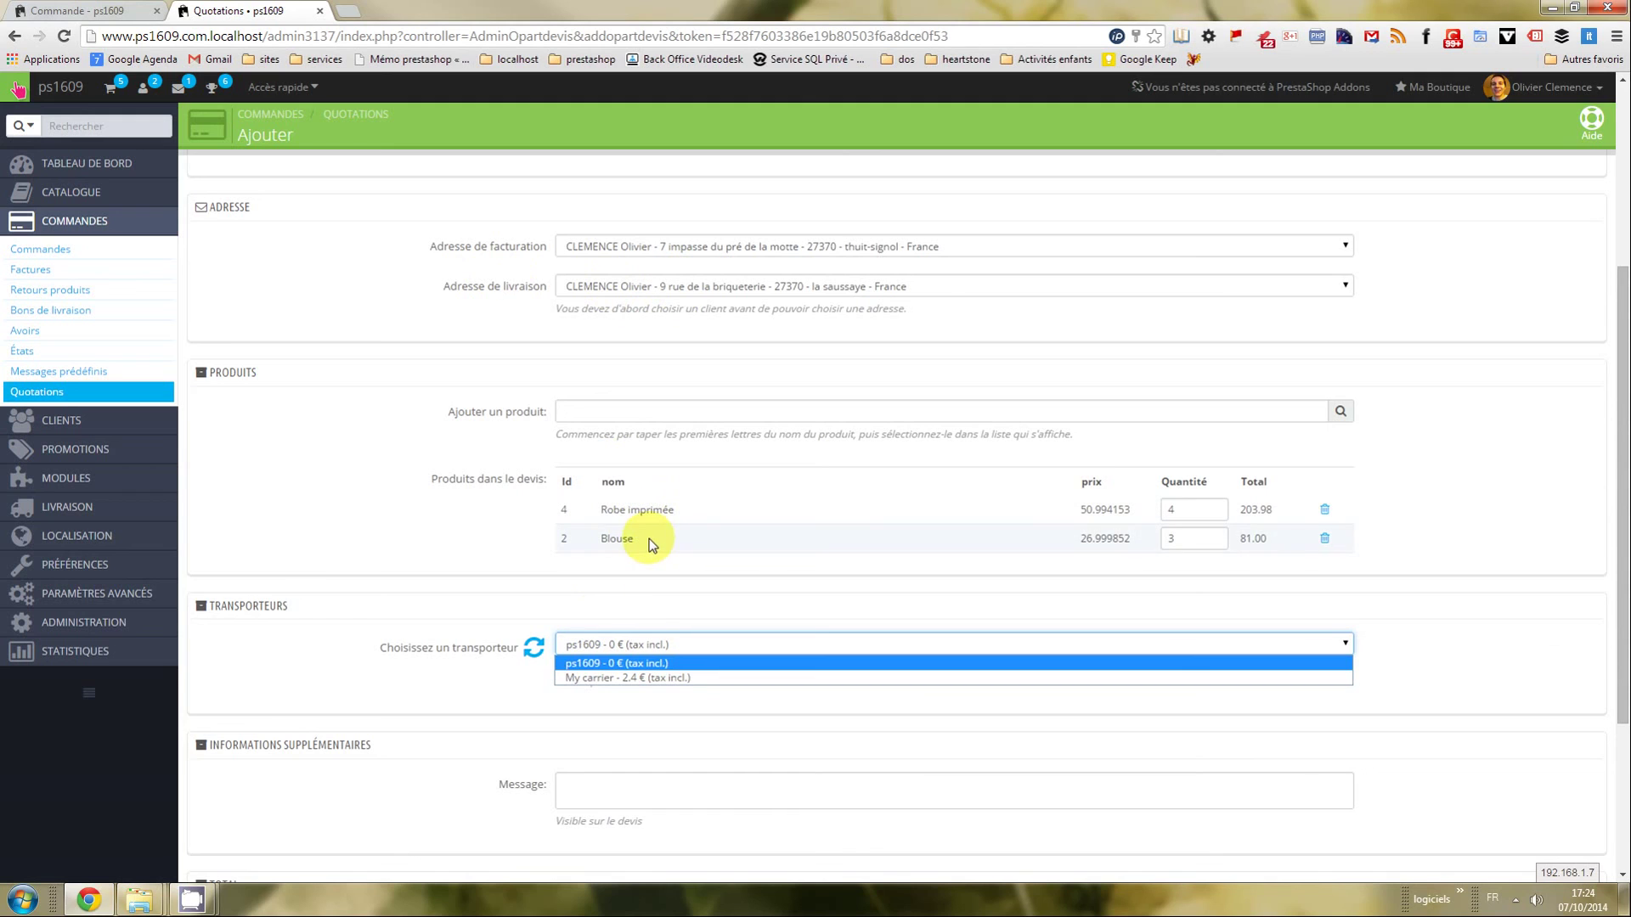
{"action": "left_click", "coordinate": [652, 678]}
Enter the message "Message sur le devis de la part de l'administrateur." for the quotation and save it.
{"action": "scroll", "coordinate": [1501, 680], "scroll_direction": "down", "scroll_amount": 2}
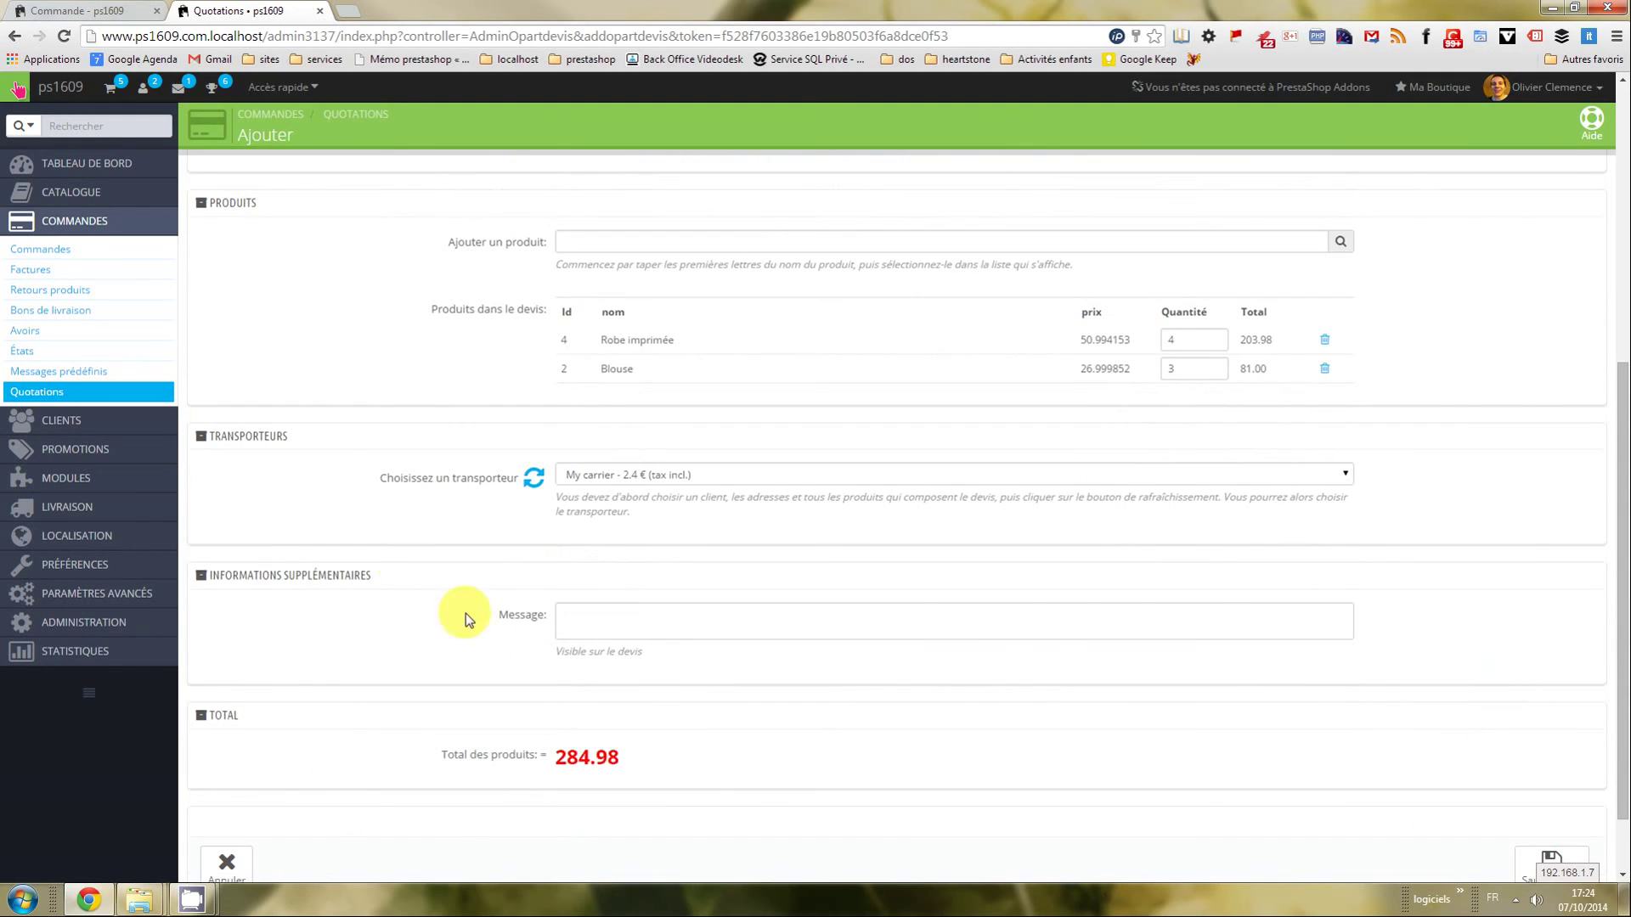
{"action": "left_click", "coordinate": [676, 626]}
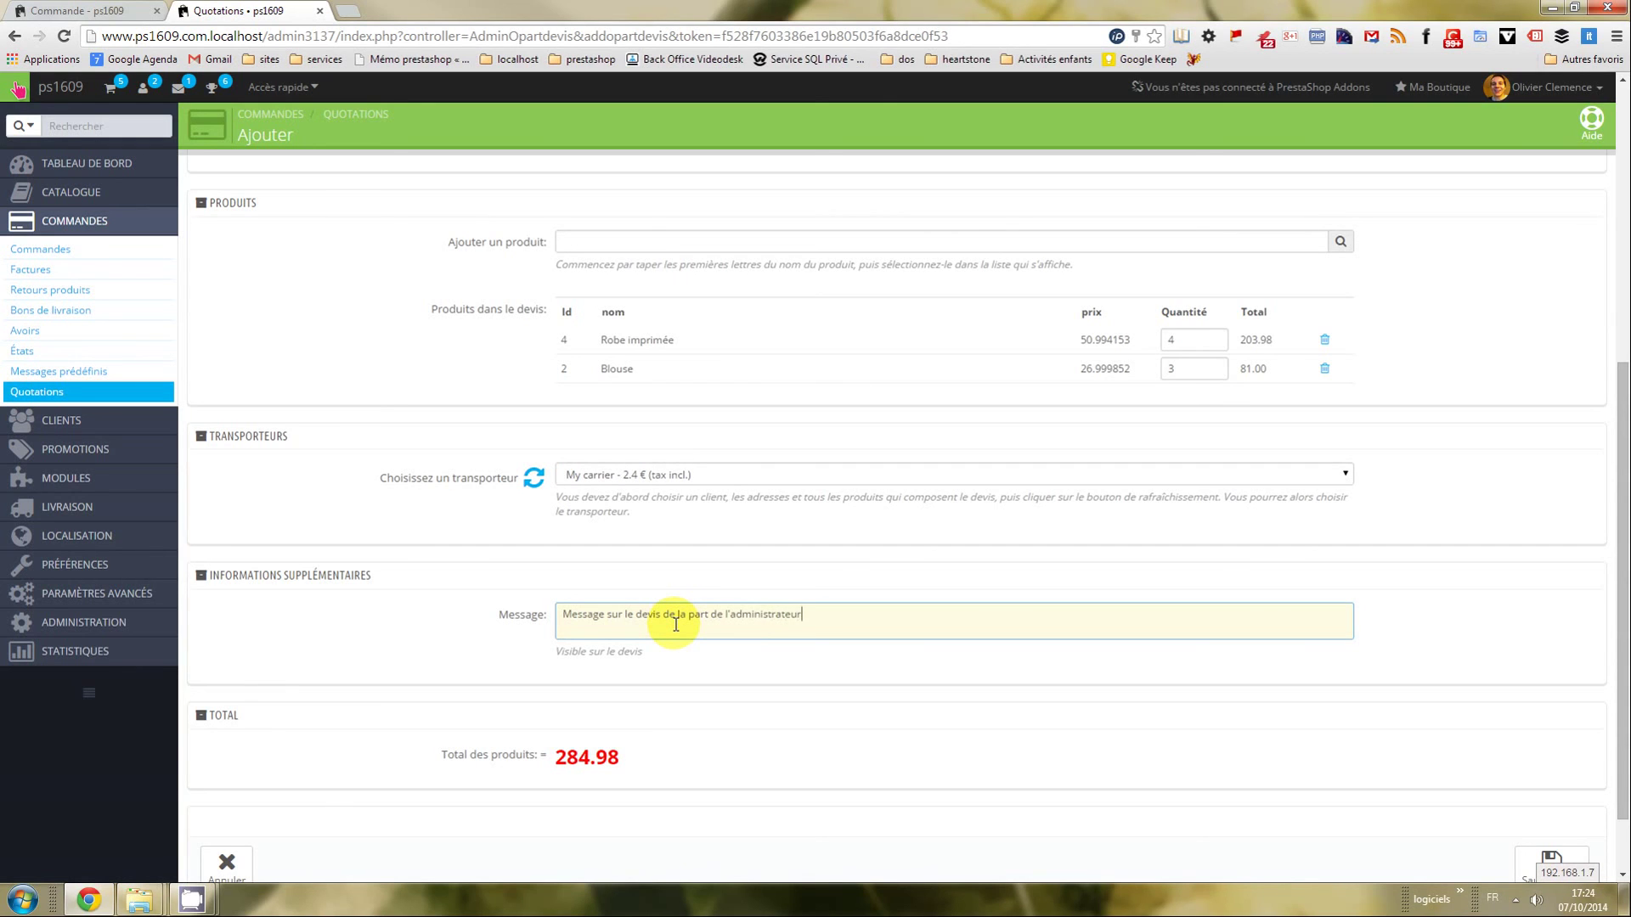
{"action": "scroll", "coordinate": [977, 621], "scroll_direction": "down", "scroll_amount": 1}
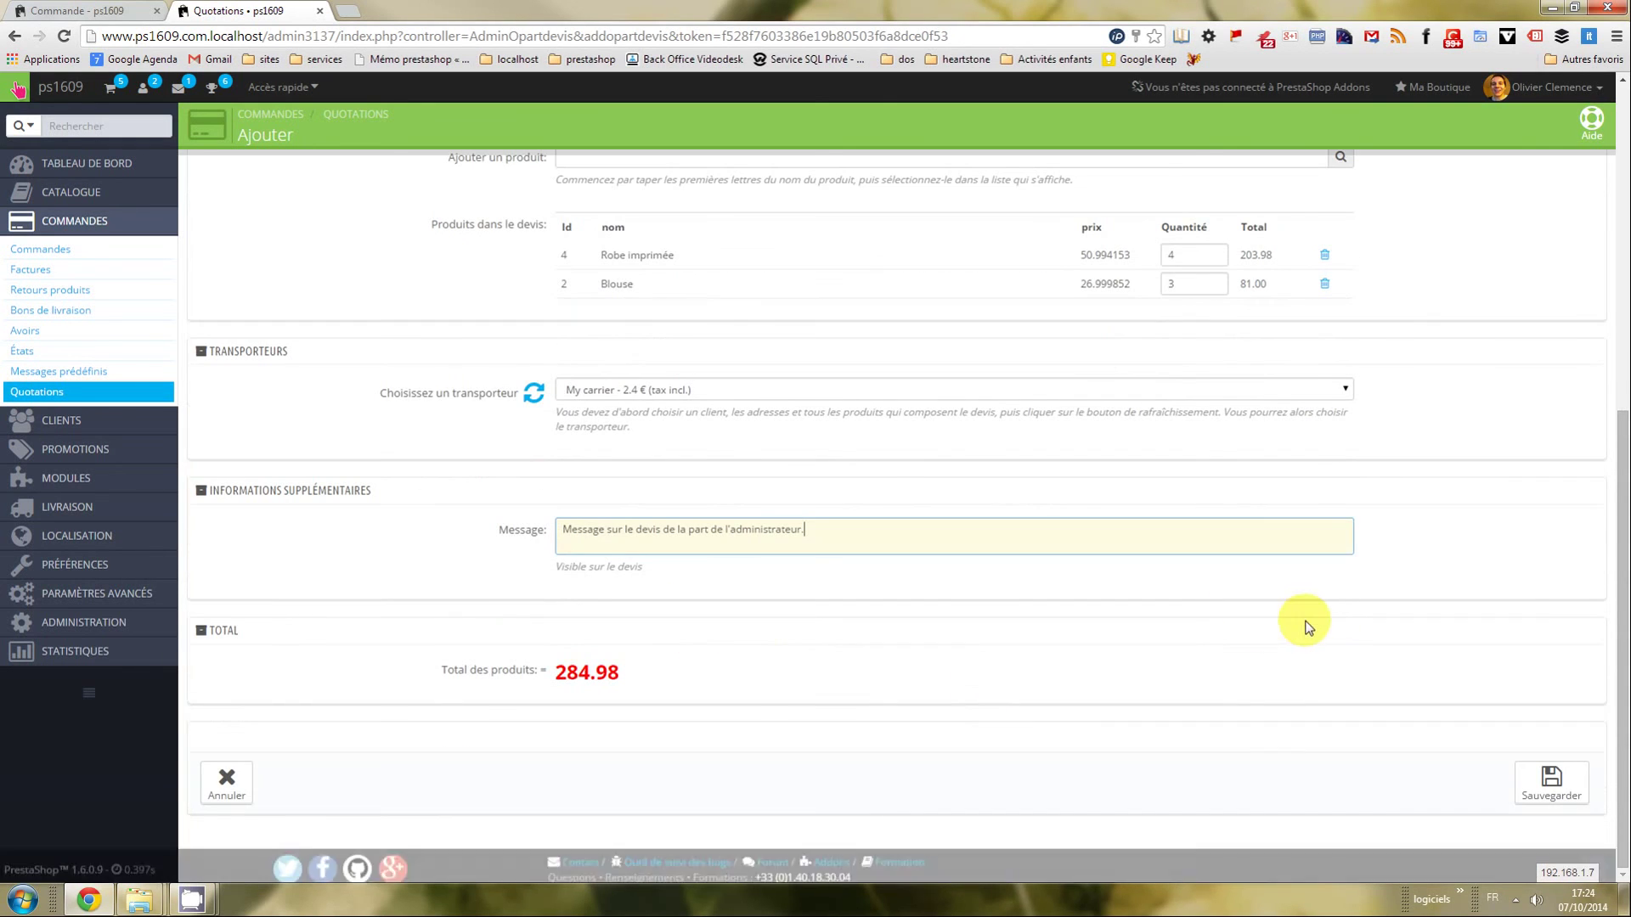
{"action": "left_click", "coordinate": [1551, 782]}
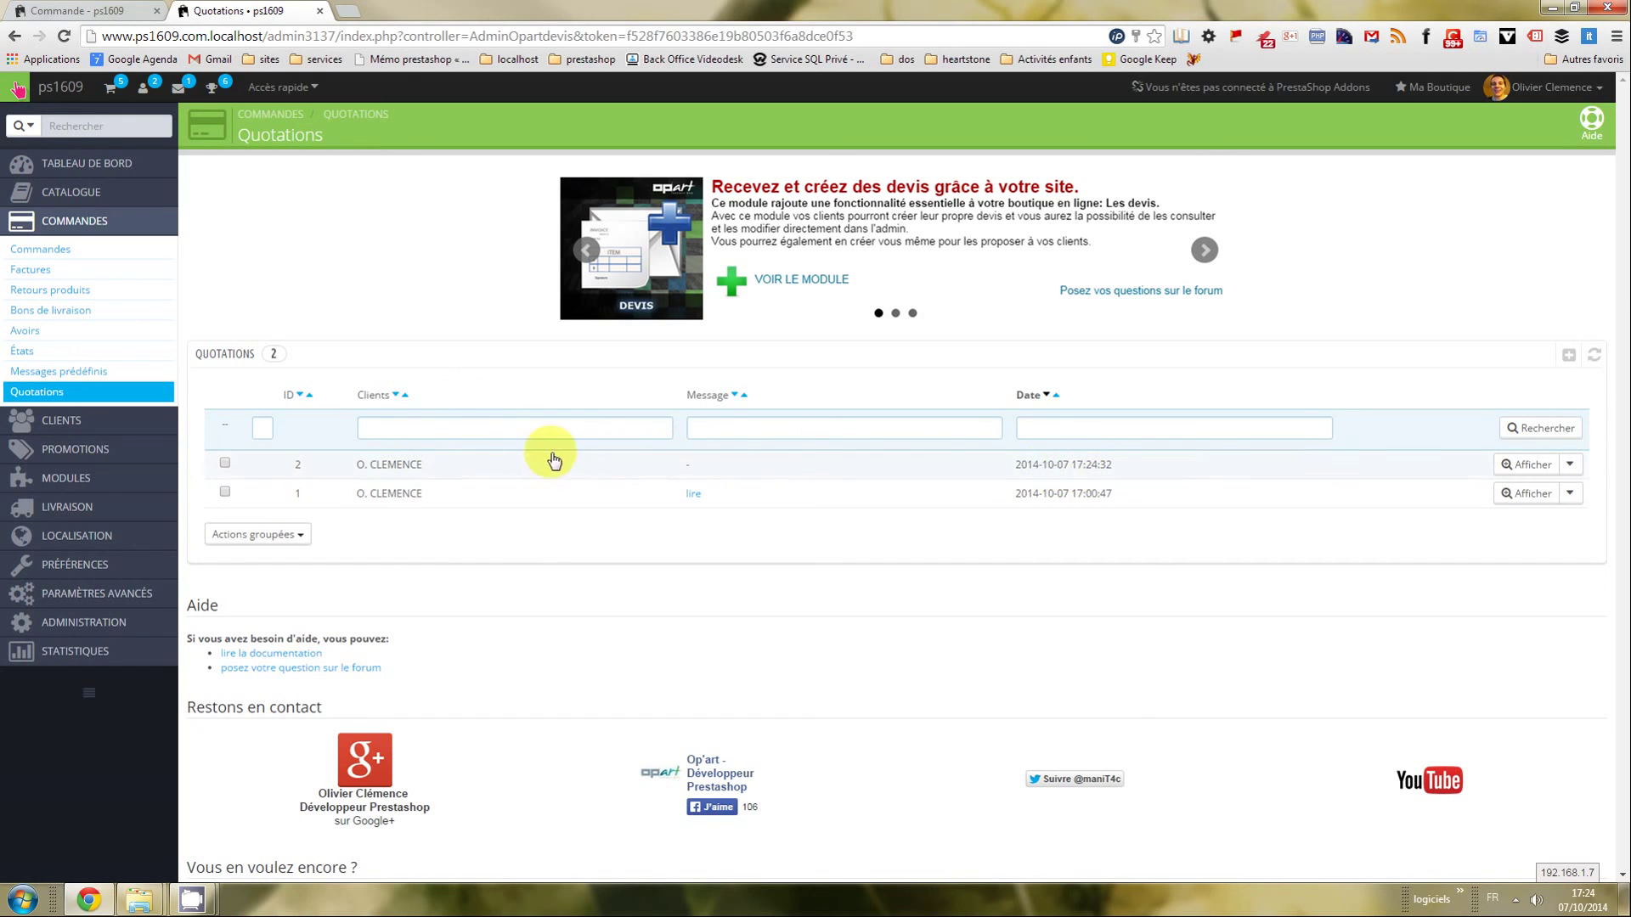
Return to the storefront and display the list of quotes in the customer's account.
{"action": "left_click", "coordinate": [96, 14]}
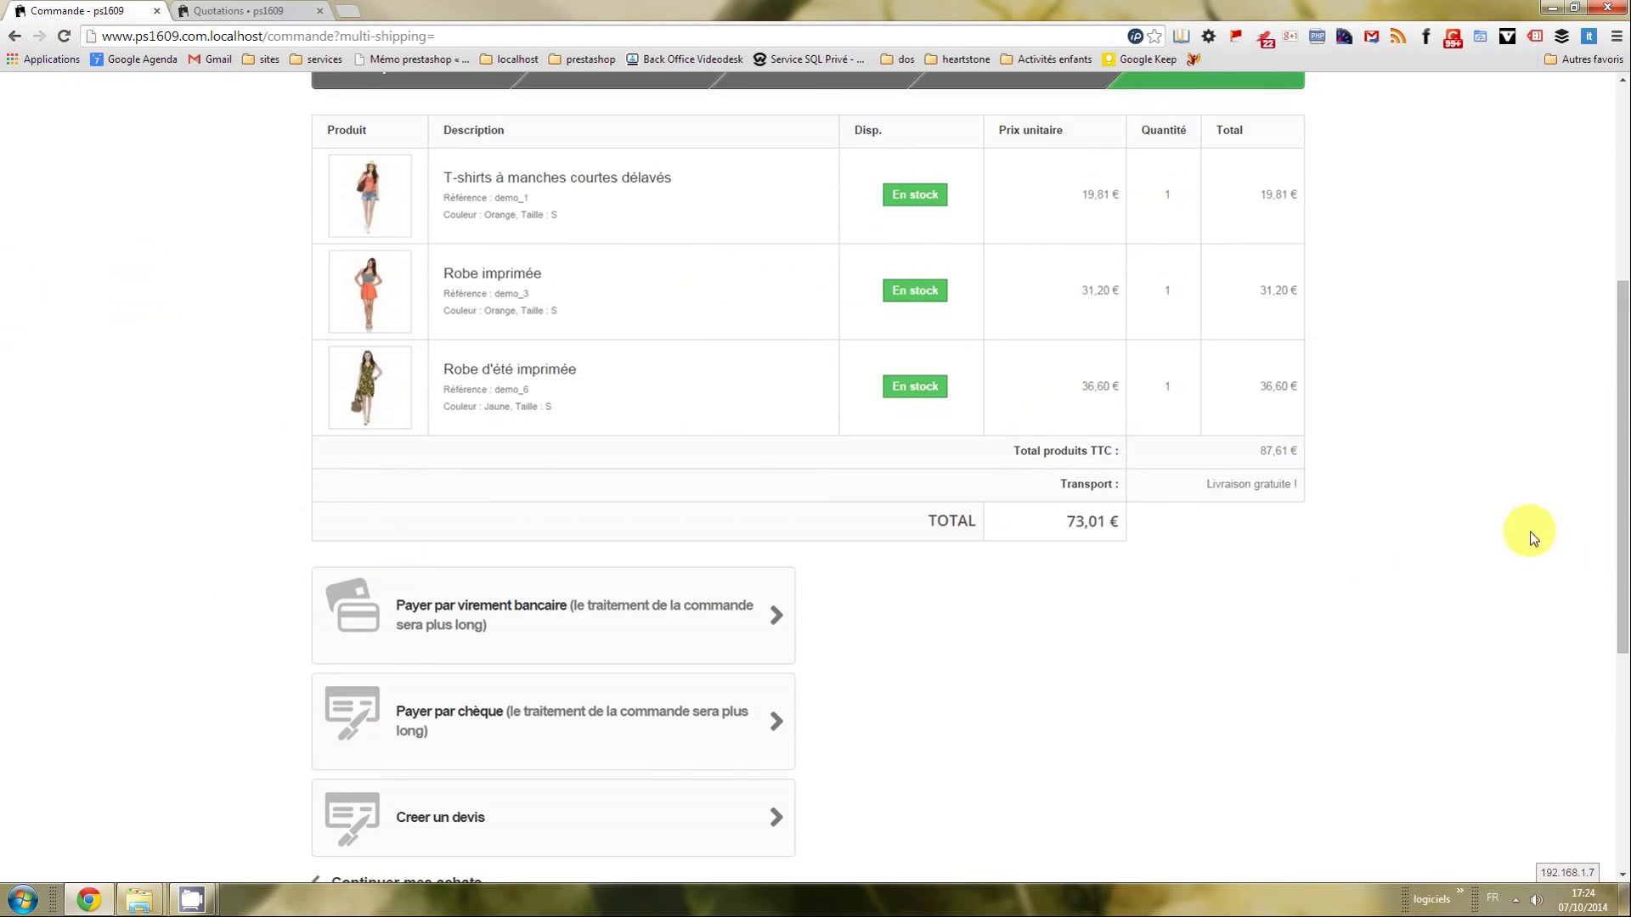
{"action": "scroll", "coordinate": [1621, 400], "scroll_direction": "up", "scroll_amount": 5}
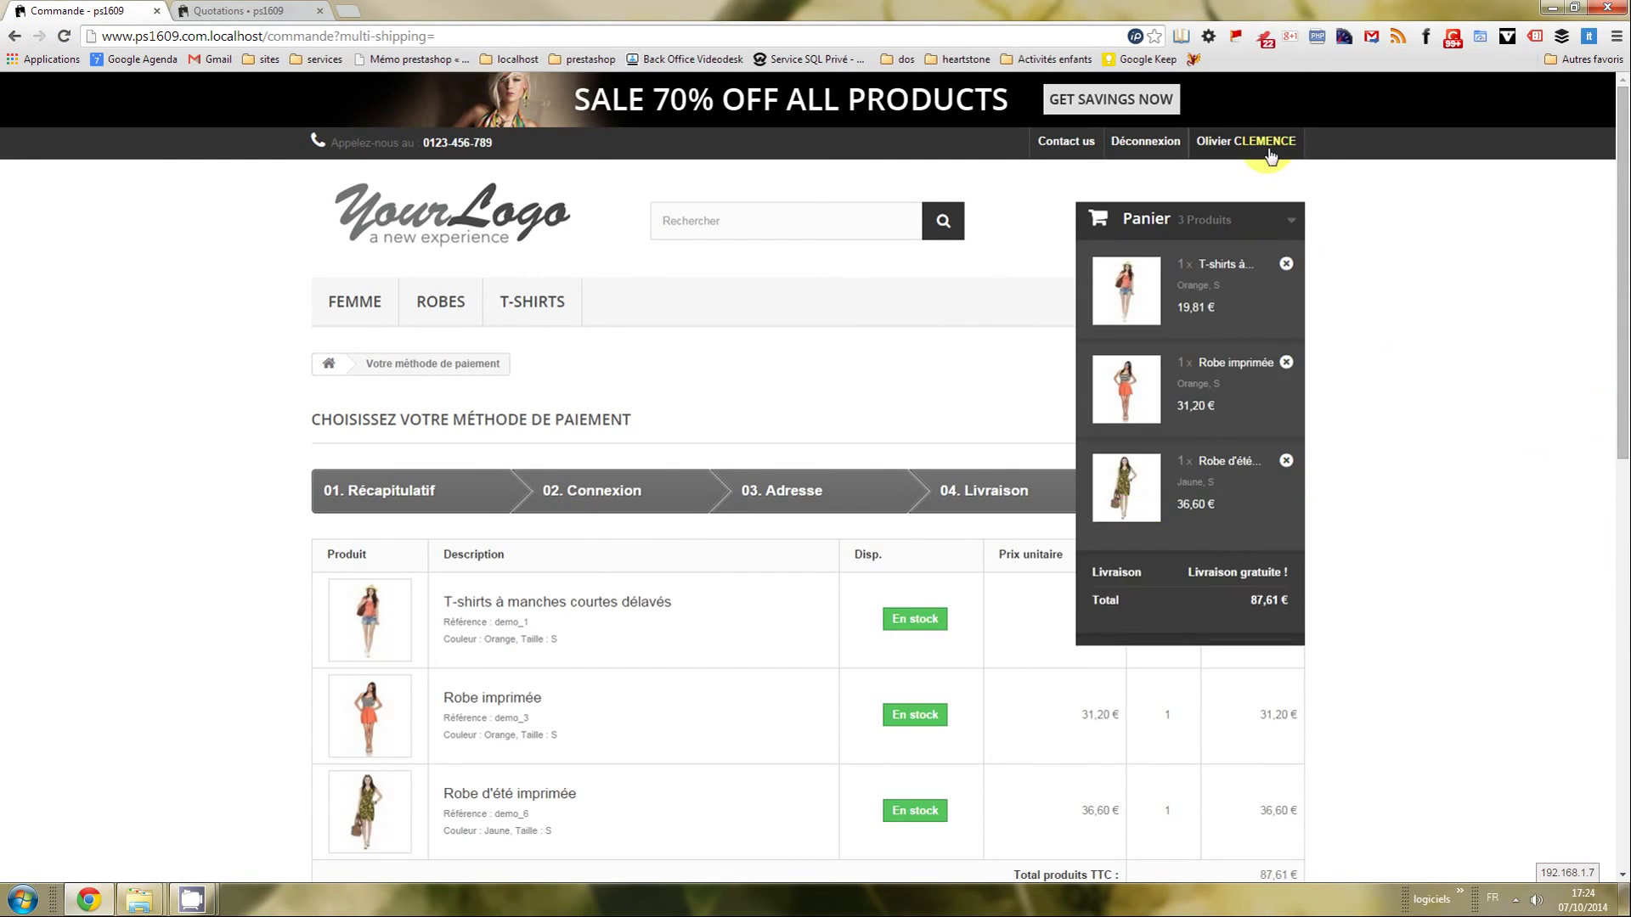
{"action": "left_click", "coordinate": [1246, 141]}
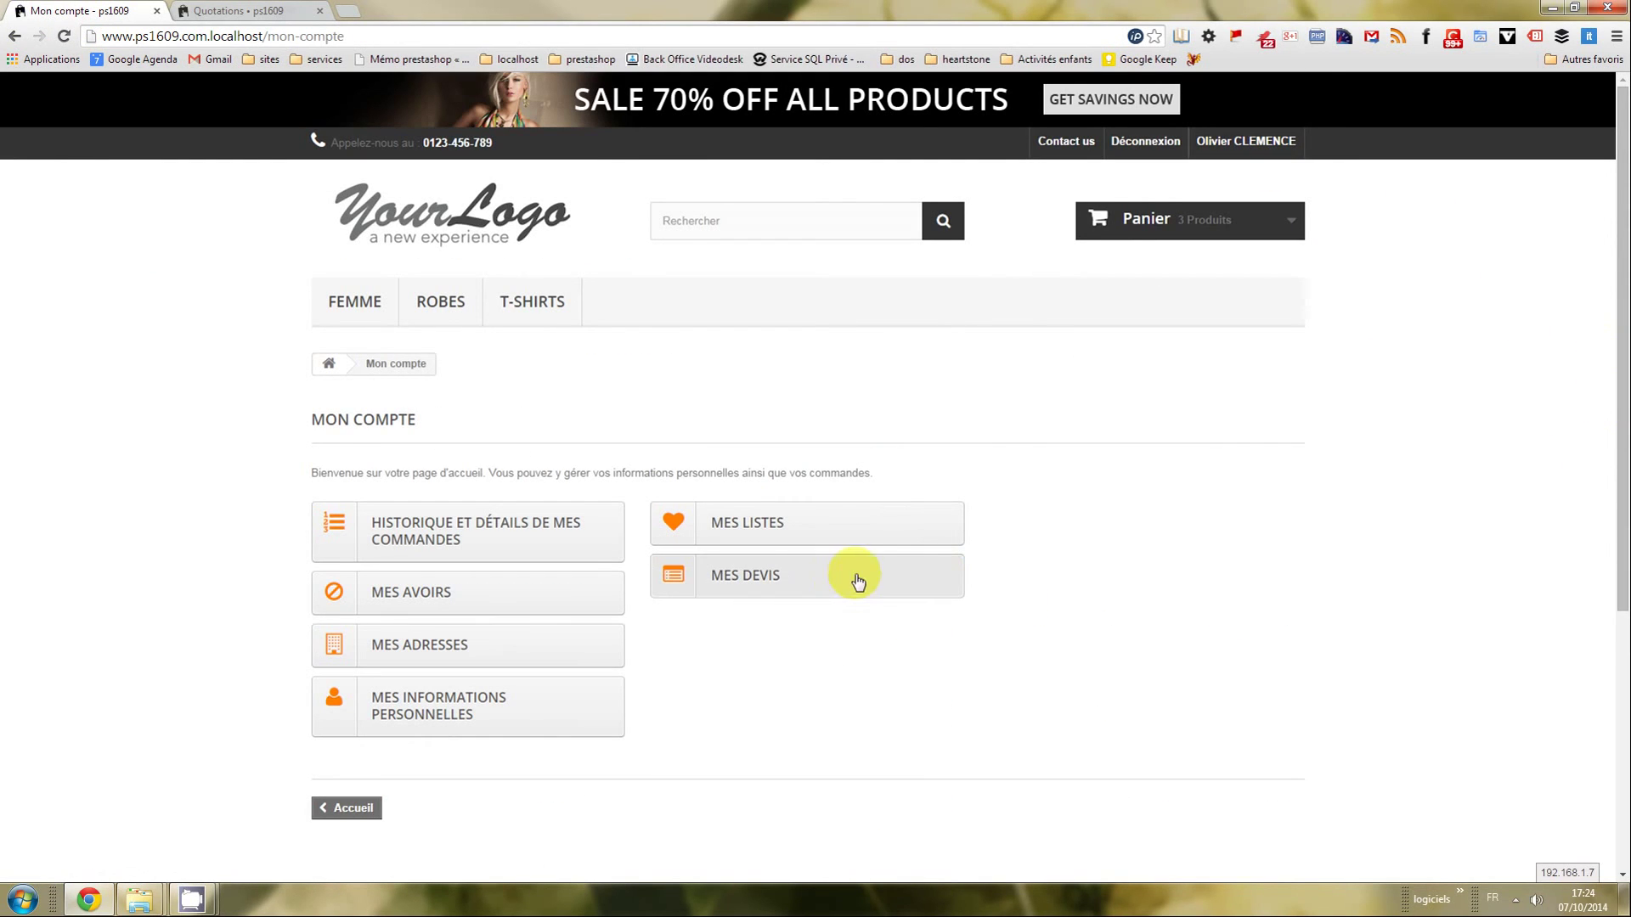
{"action": "left_click", "coordinate": [827, 591]}
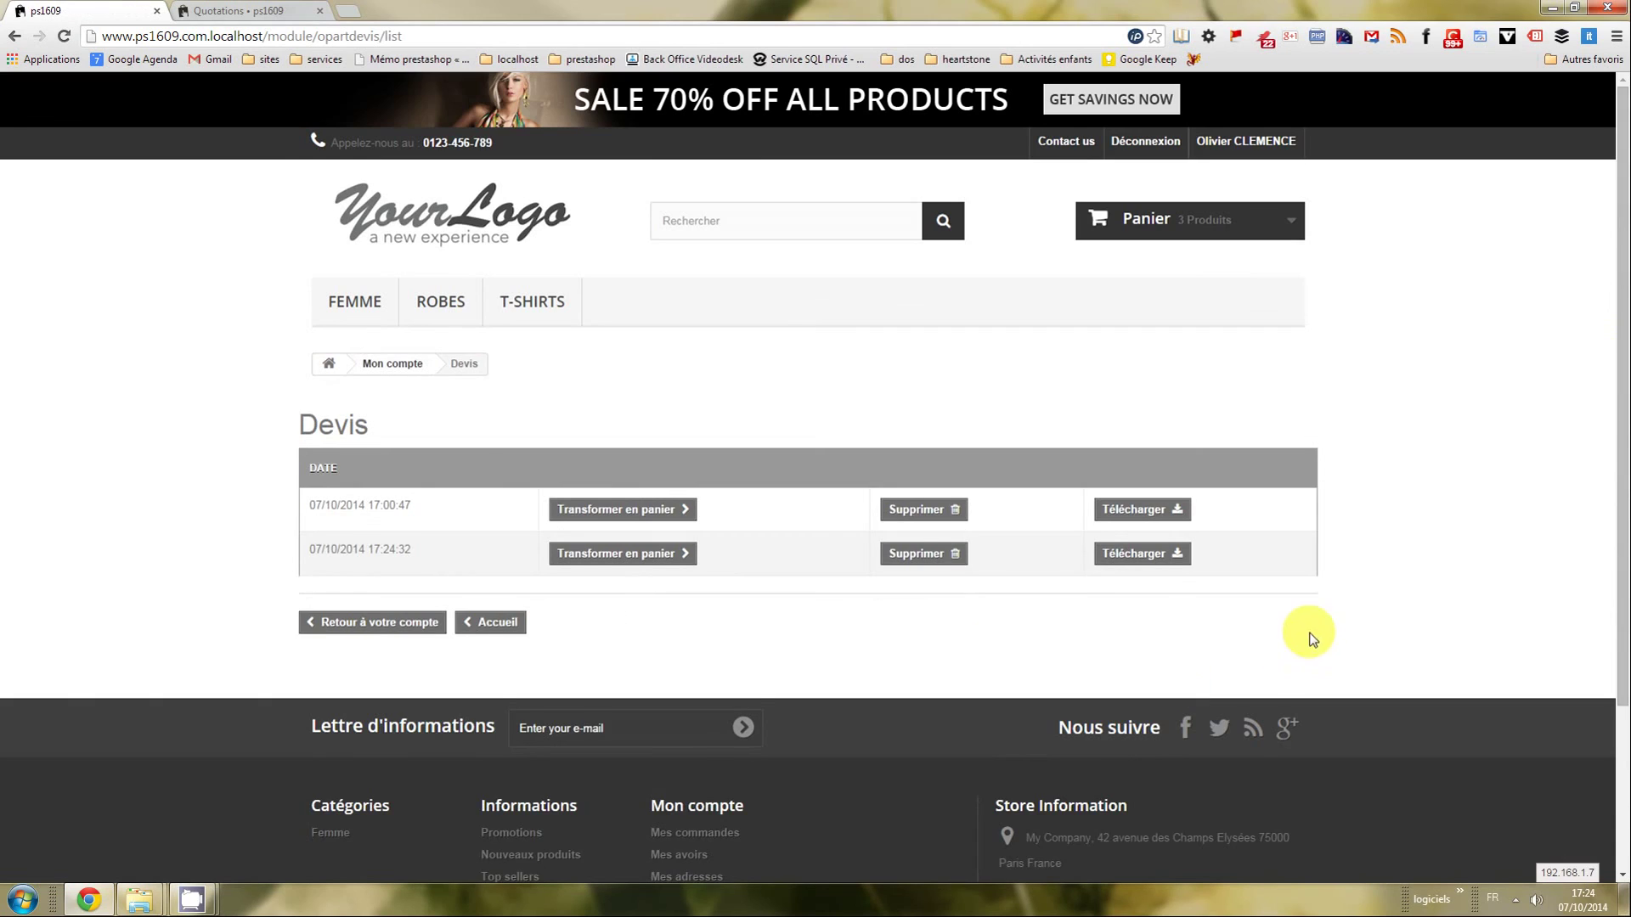
Download the quote dated 07/10/2014 17:24:32 as Devis_2.pdf, then open the PDF to review its contents and close it.
{"action": "scroll", "coordinate": [1307, 633], "scroll_direction": "down", "scroll_amount": 2}
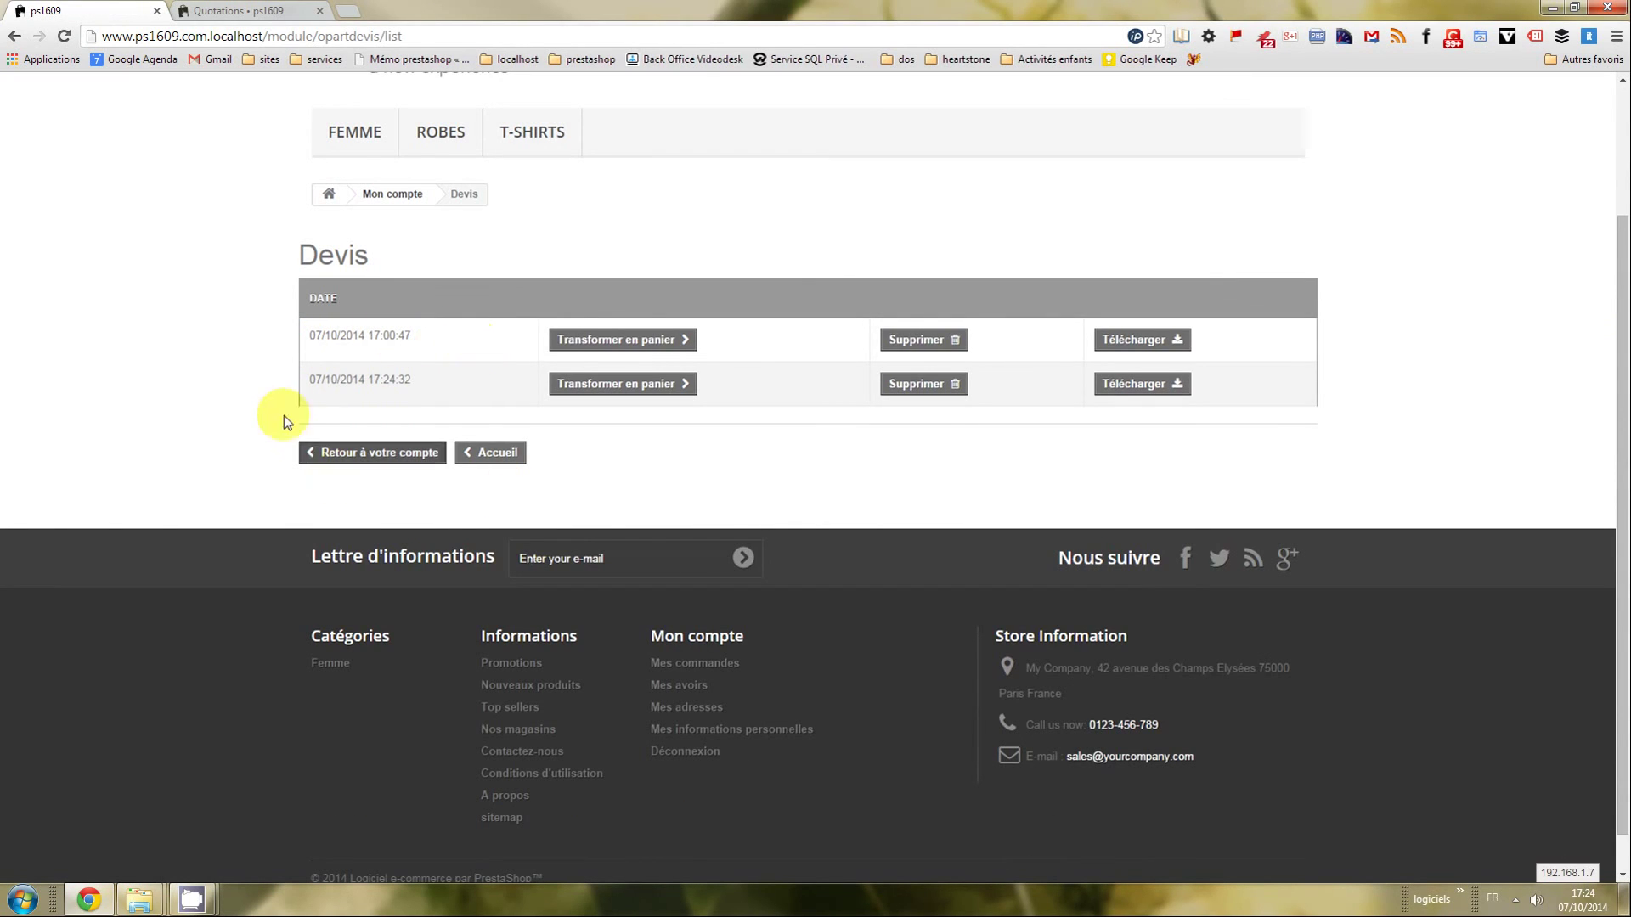
{"action": "scroll", "coordinate": [850, 485], "scroll_direction": "up", "scroll_amount": 1}
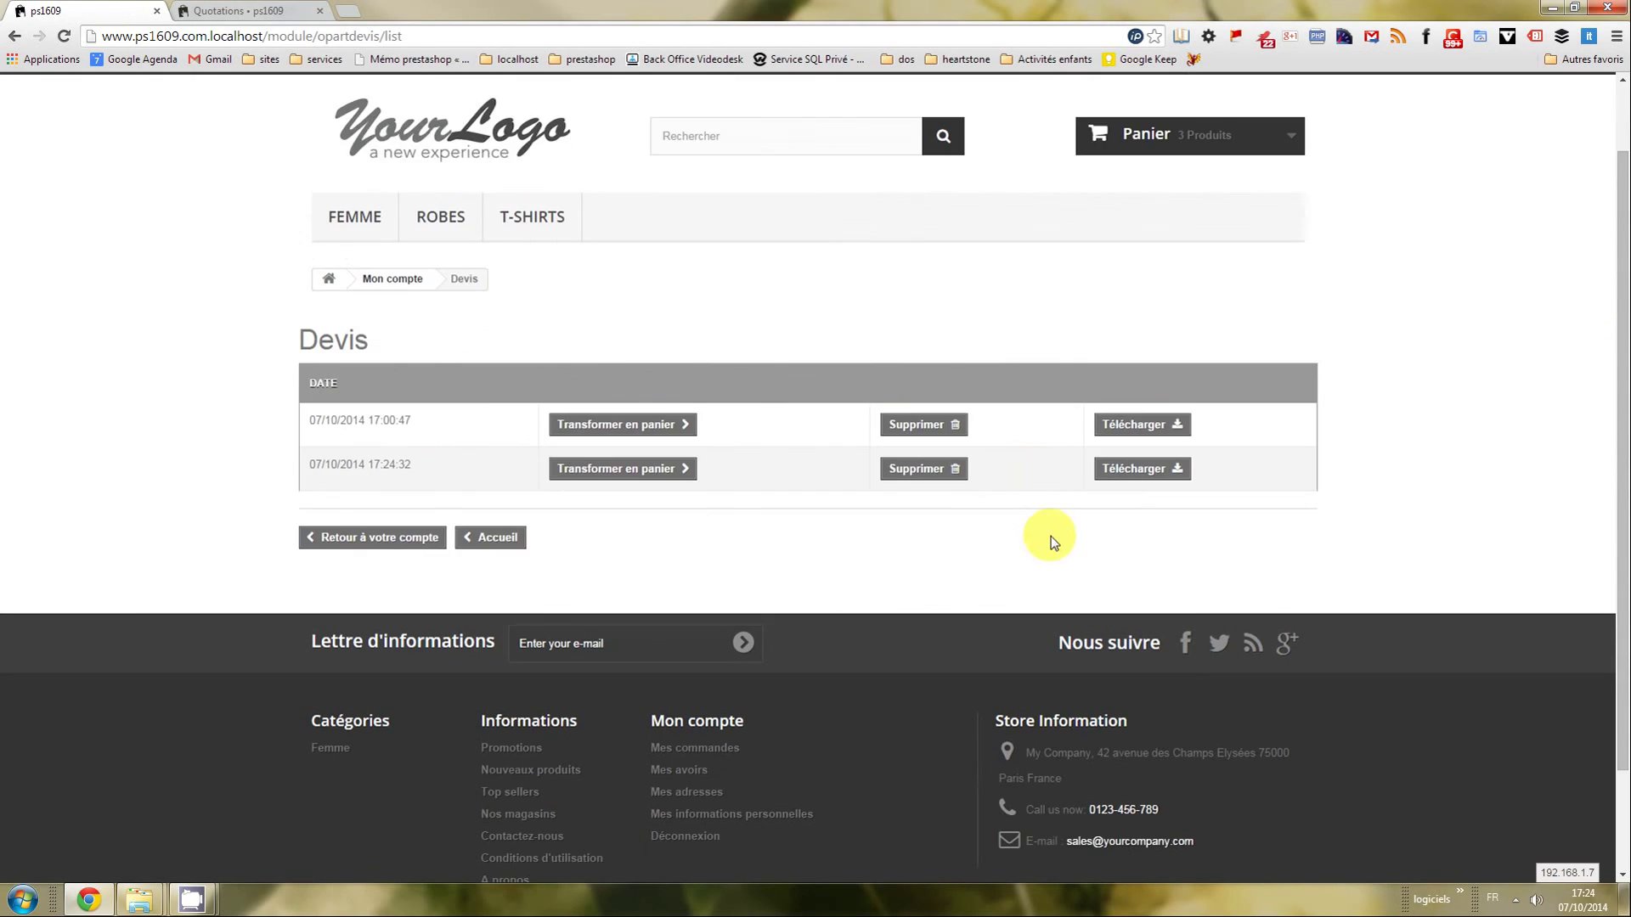
{"action": "left_click", "coordinate": [1172, 469]}
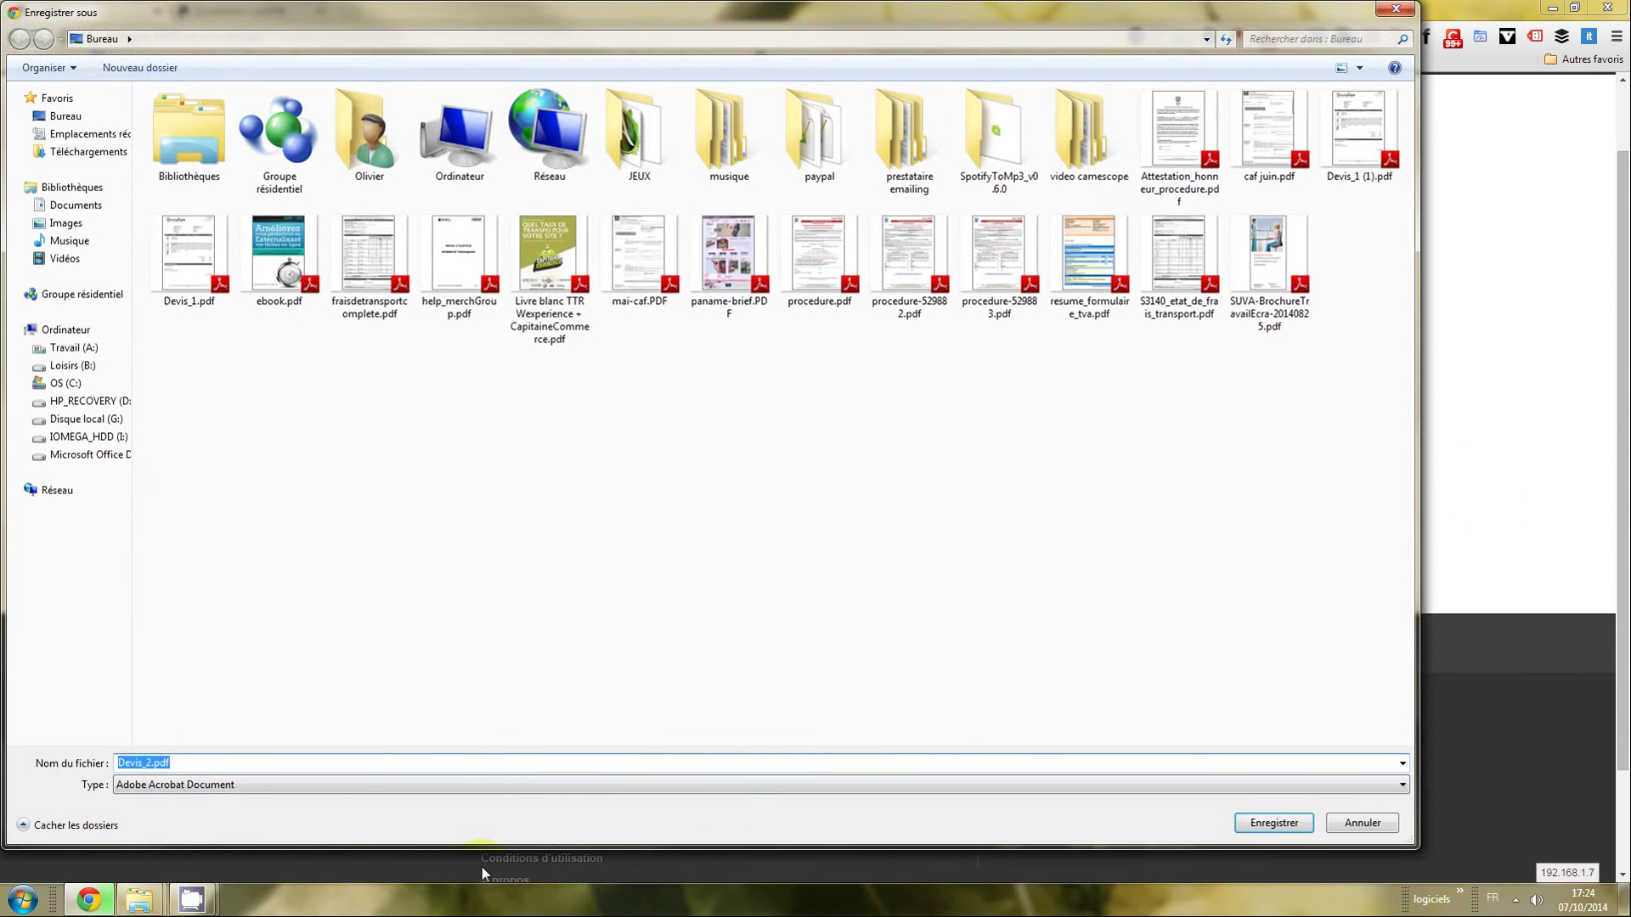
{"action": "left_click", "coordinate": [1254, 805]}
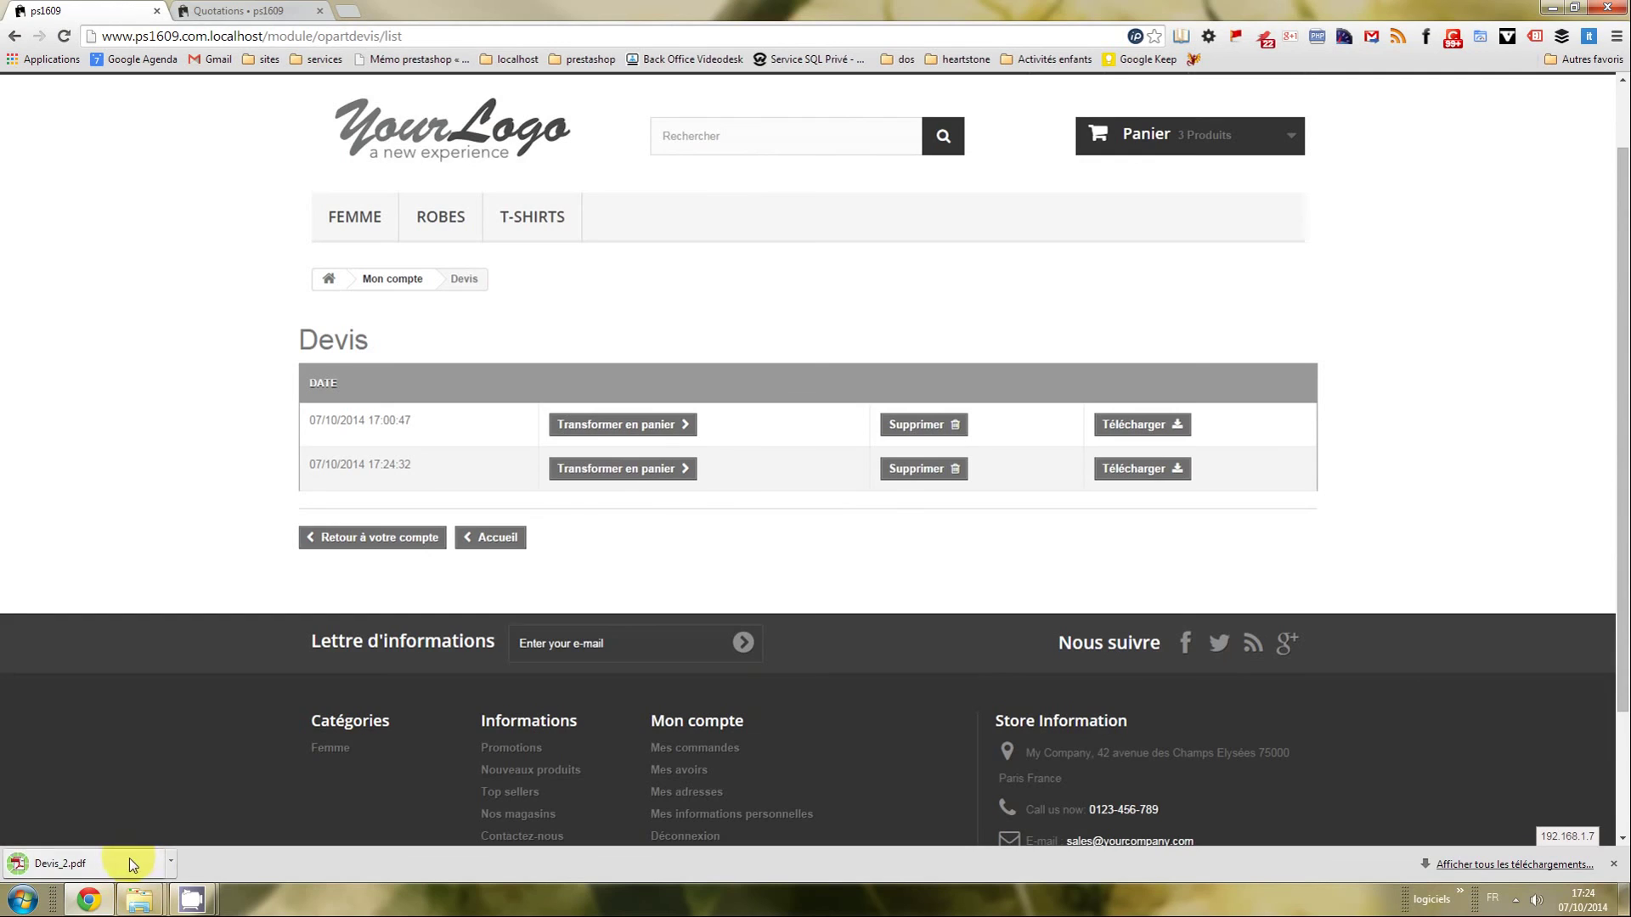
{"action": "left_click", "coordinate": [130, 858]}
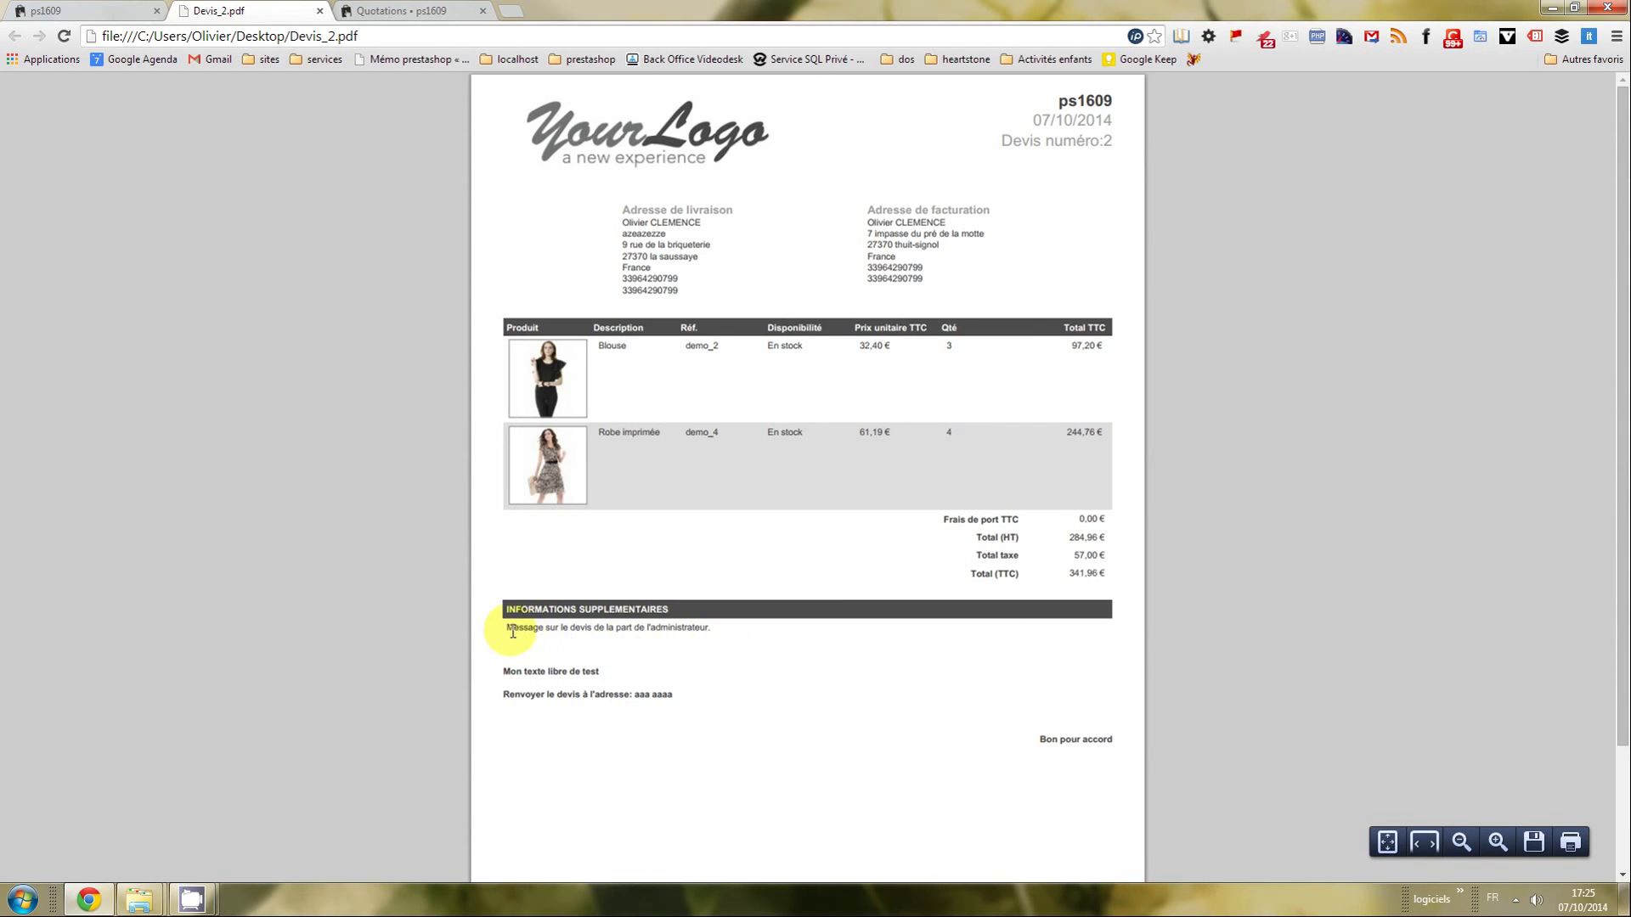
{"action": "left_click", "coordinate": [319, 10]}
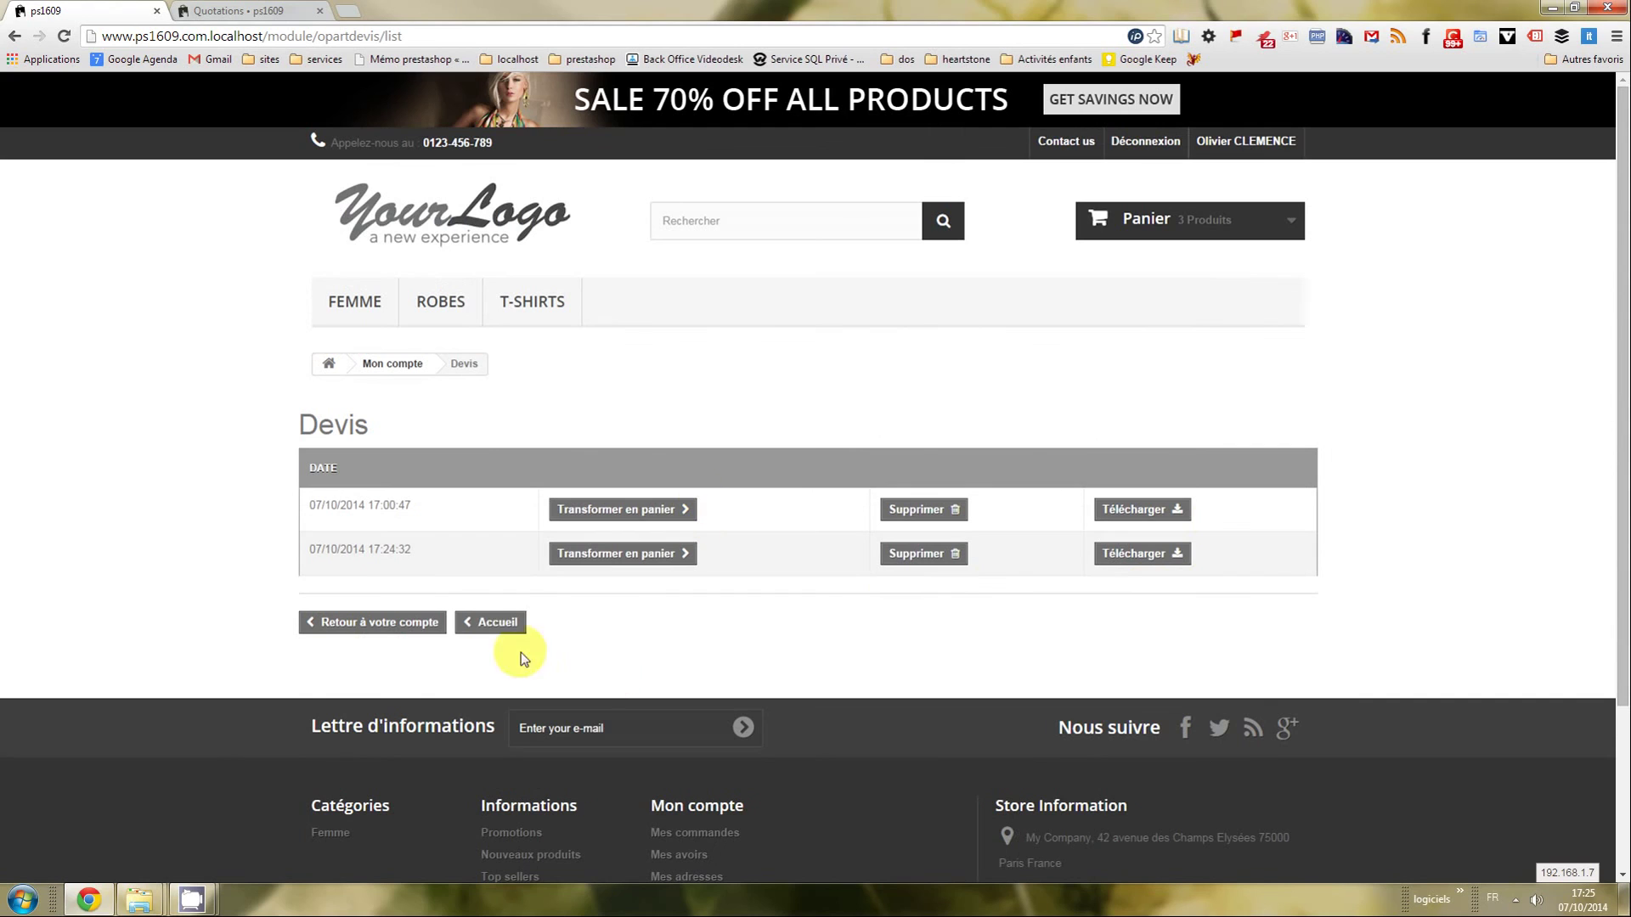
Turn the quote dated 07/10/2014 17:24:32 into a cart, review its summary, and proceed with the order to the address stage.
{"action": "left_click", "coordinate": [931, 556]}
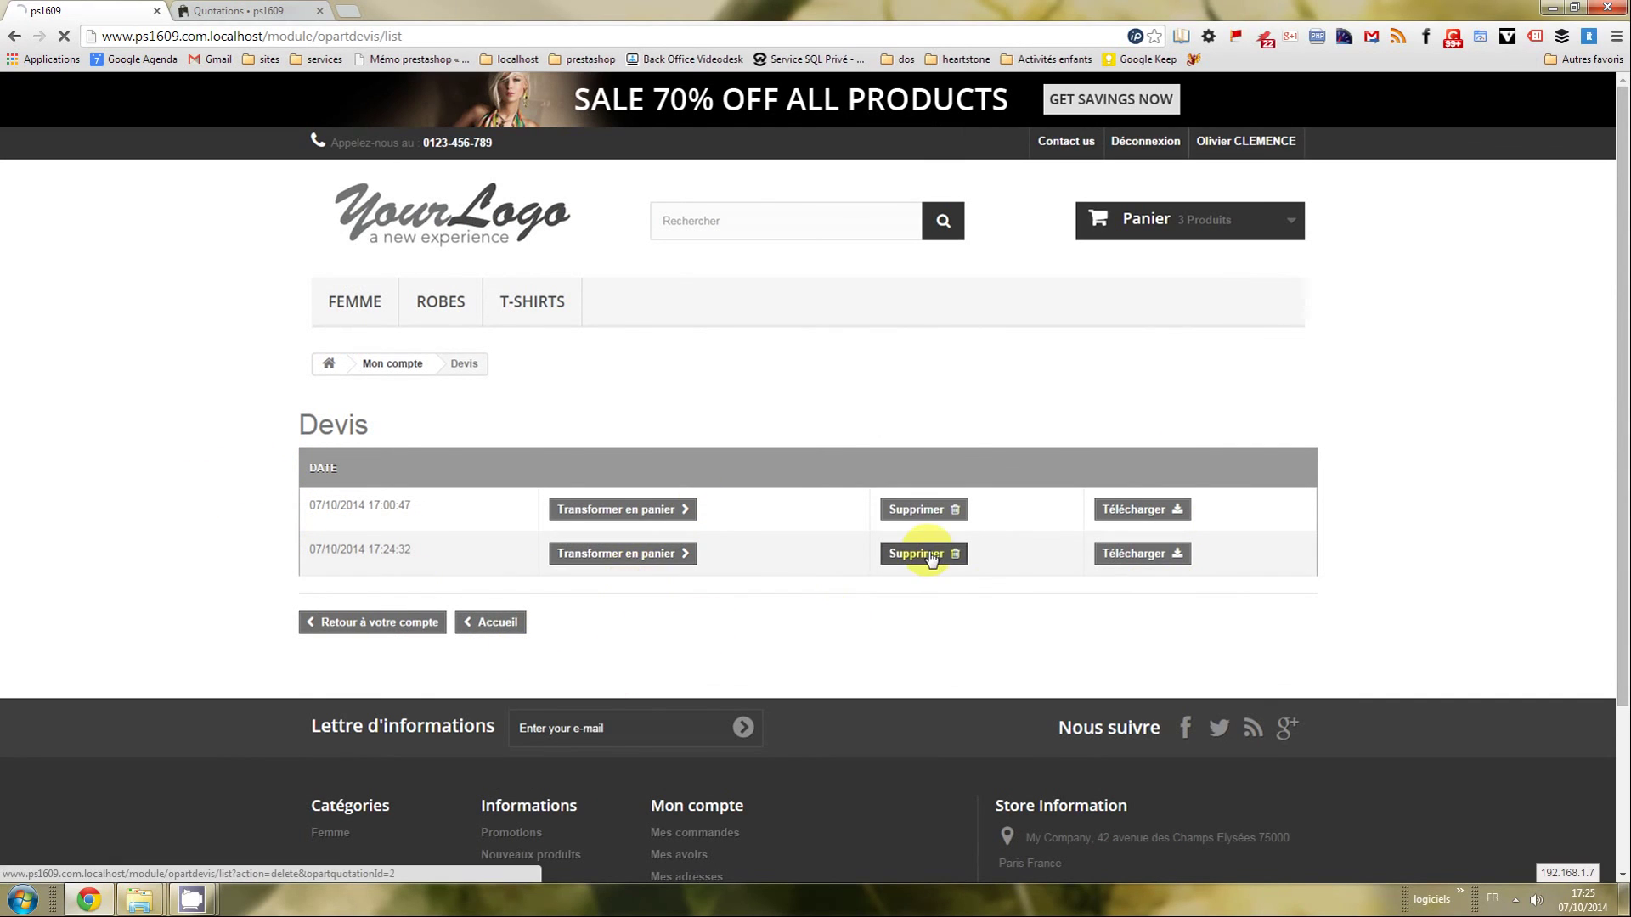
{"action": "scroll", "coordinate": [1359, 620], "scroll_direction": "down", "scroll_amount": 5}
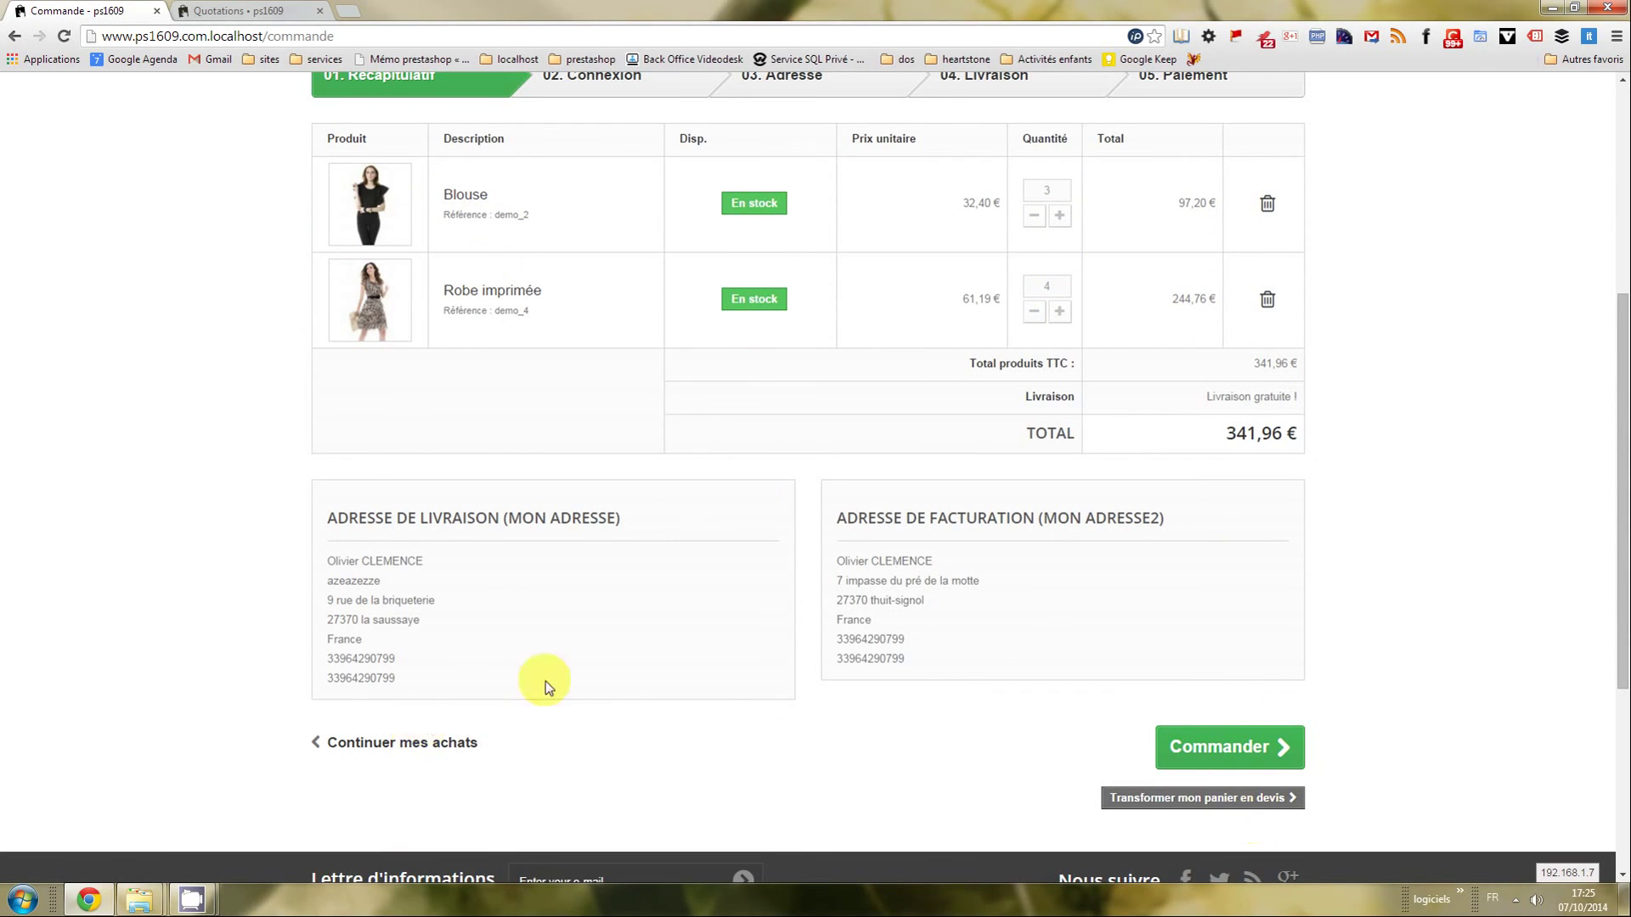
{"action": "scroll", "coordinate": [538, 685], "scroll_direction": "down", "scroll_amount": 1}
{"action": "left_click", "coordinate": [1270, 667]}
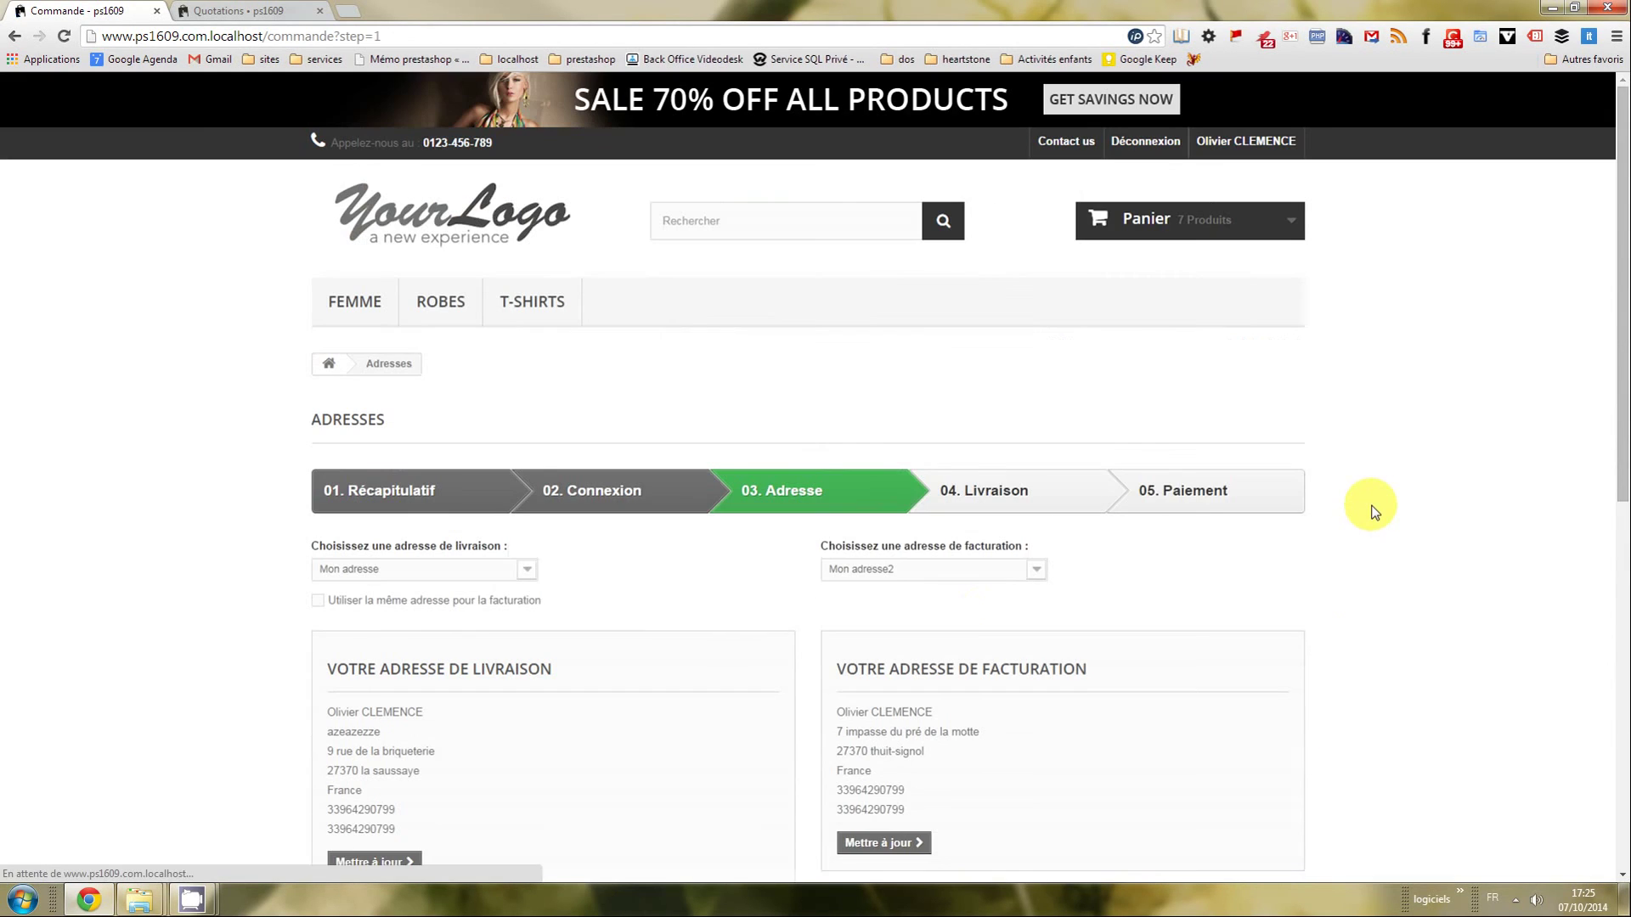